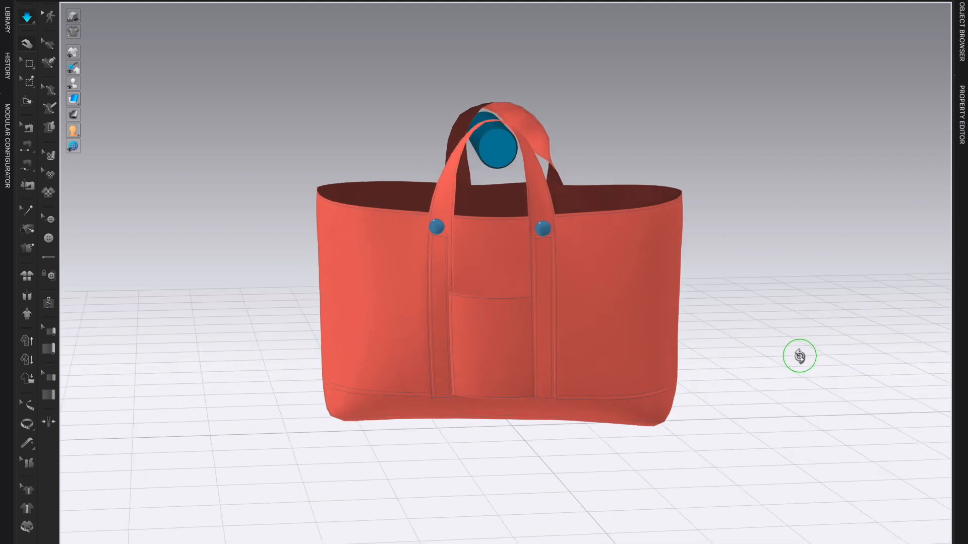
right_click_drag(962, 354, 804, 361)
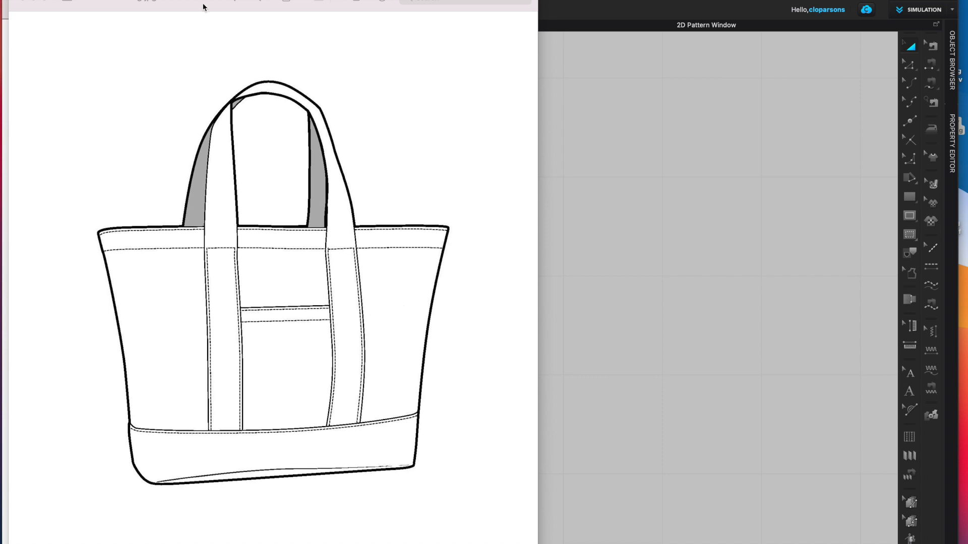
Set the plain tote bag sketch beside the measured one to review the dimensions, and close the plain sketch.
left_click_drag(186, 1, 691, 32)
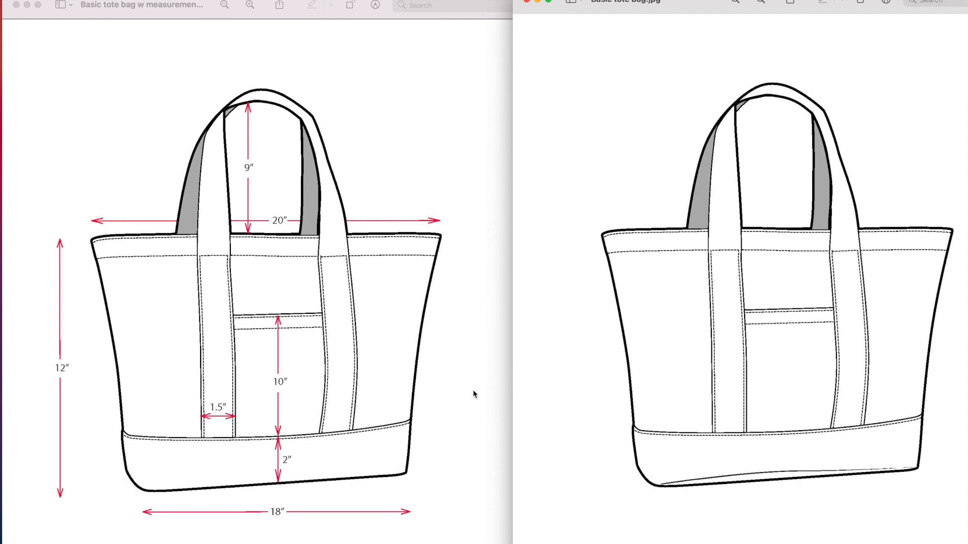
key("super+w")
left_click(639, 248)
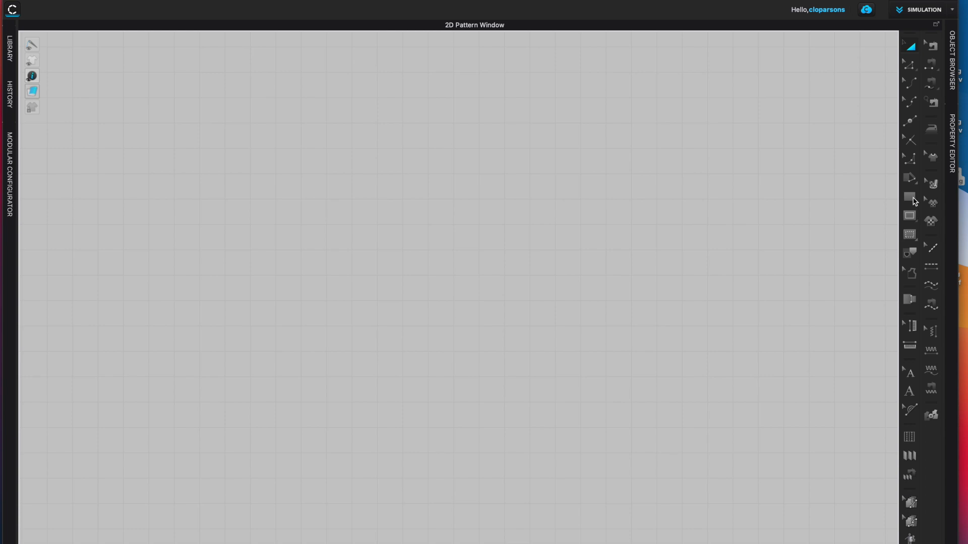
Create a rectangle pattern piece 20 in wide and 12 in high for the bag body.
left_click_drag(912, 199, 868, 207)
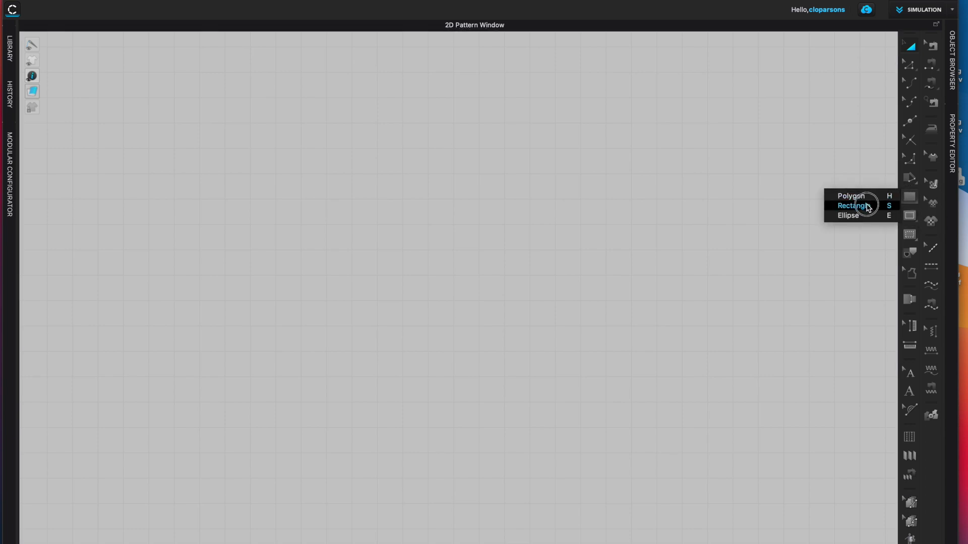
left_click_drag(867, 206, 868, 207)
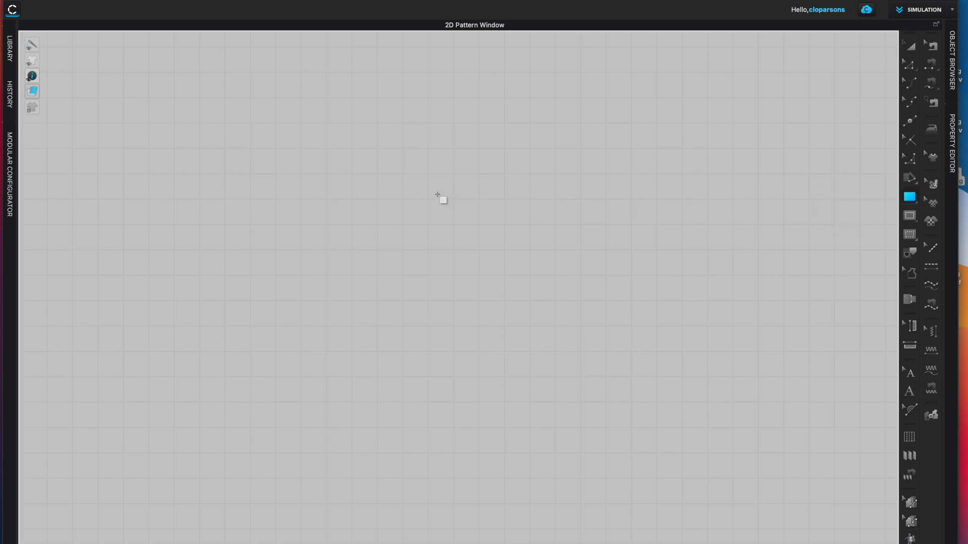
left_click(430, 177)
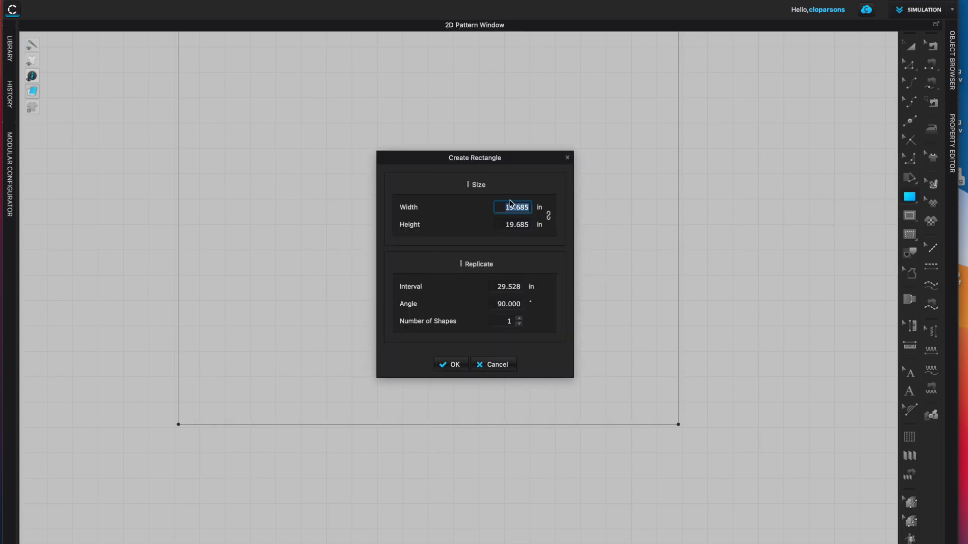
key("super+Tab")
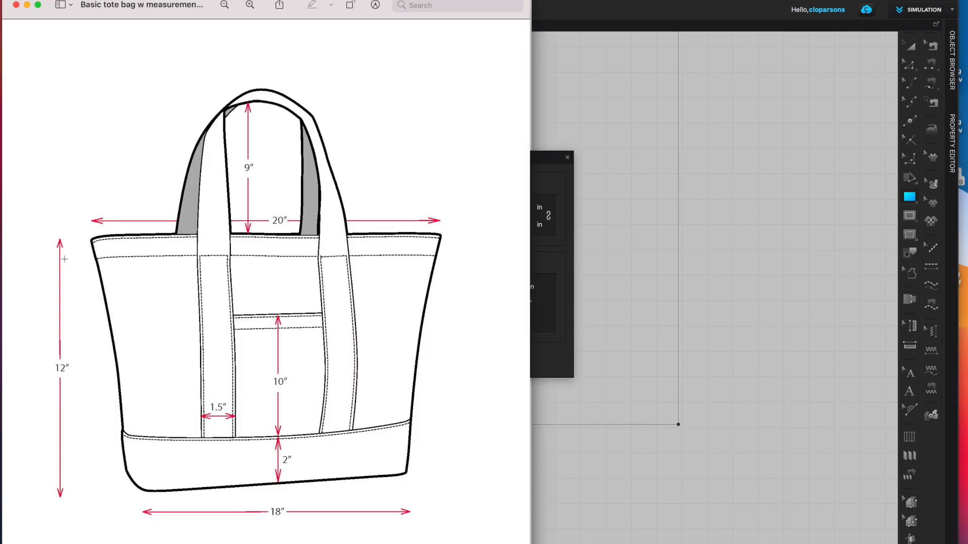
left_click(550, 162)
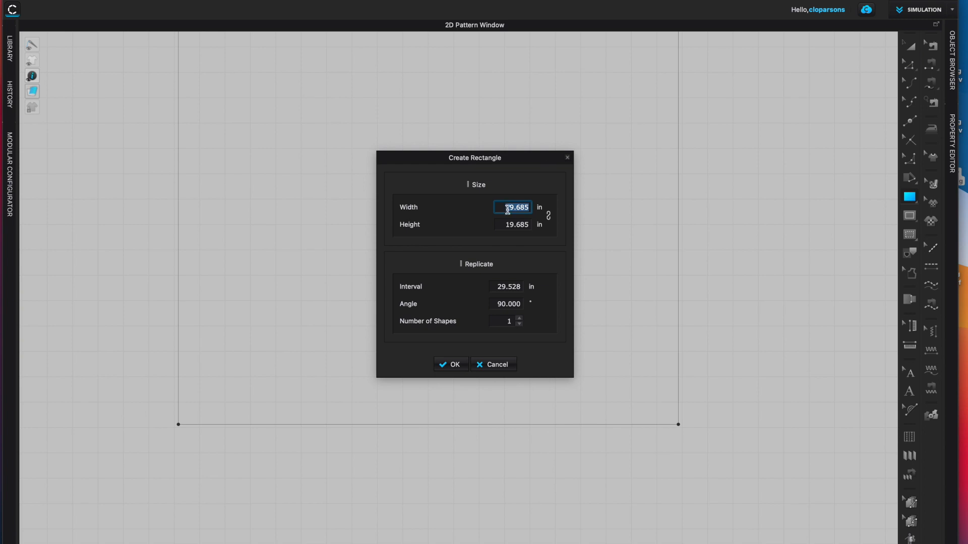
type("20")
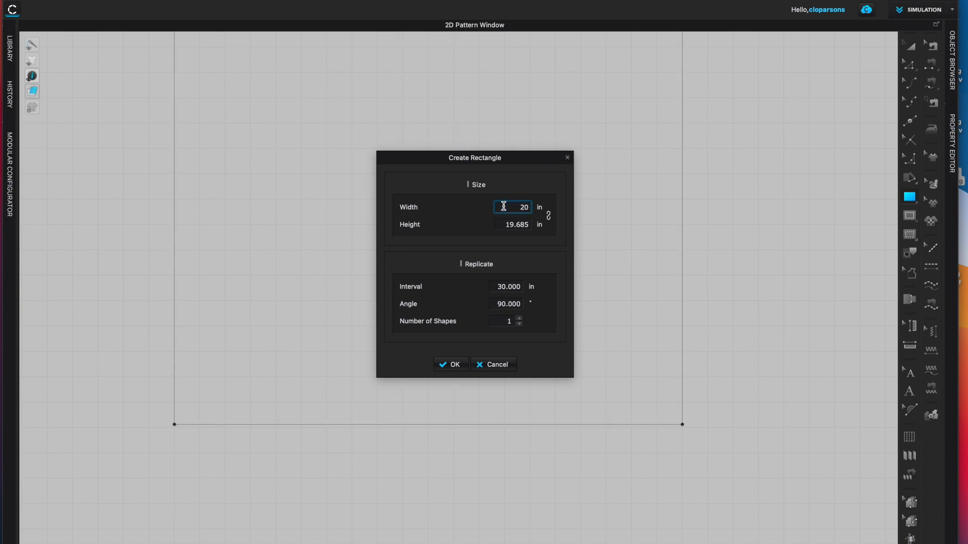
left_click(503, 223)
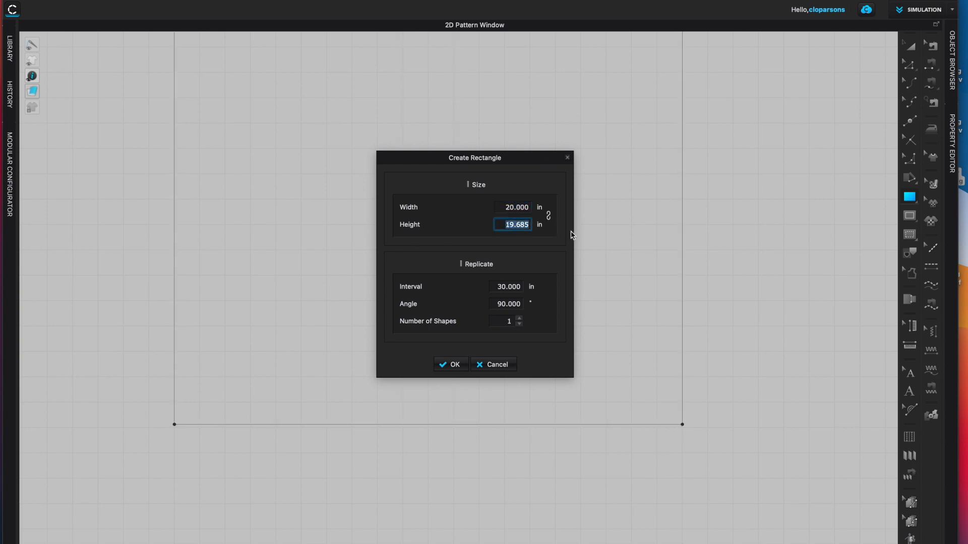
type("12")
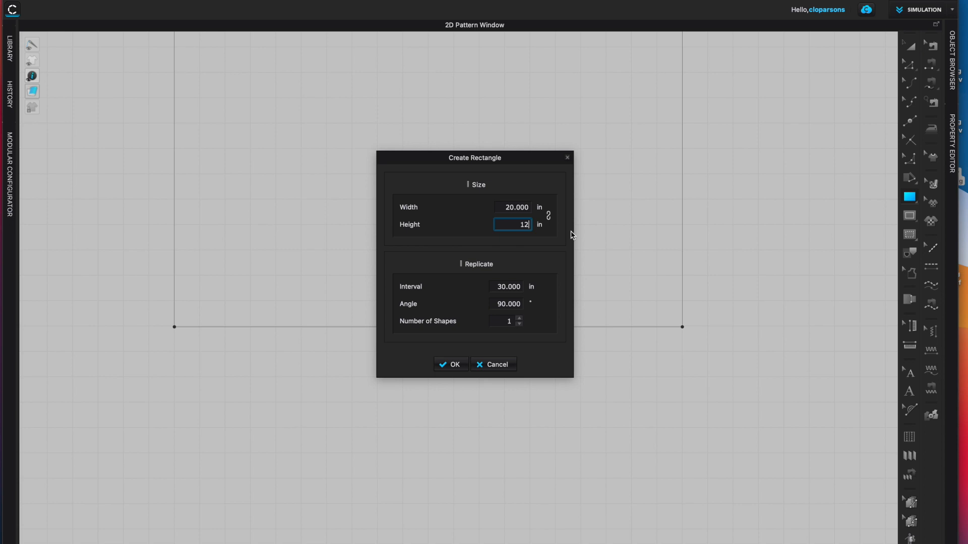
left_click(452, 364)
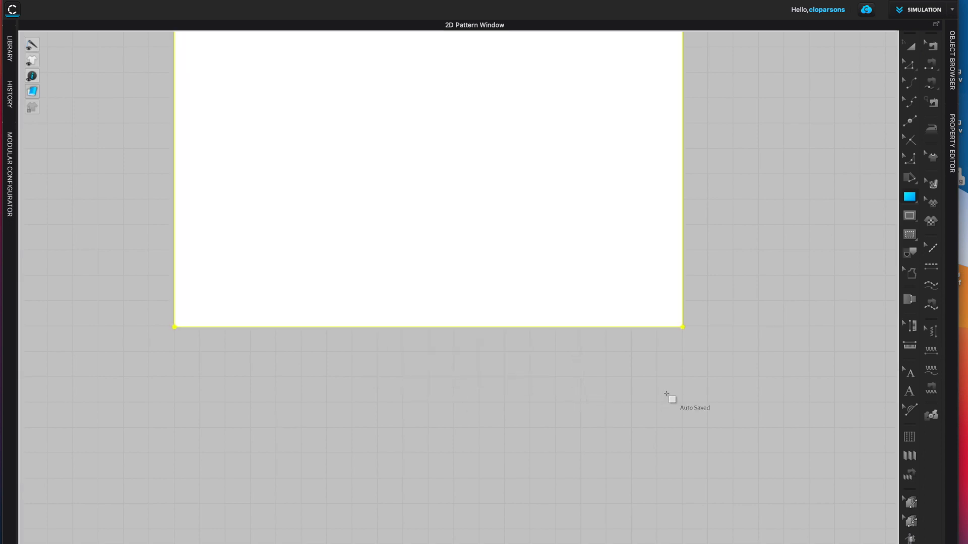
Move the rectangle's lower-right corner point 1 in inward along the bottom edge.
scroll(660, 387, "down", 4)
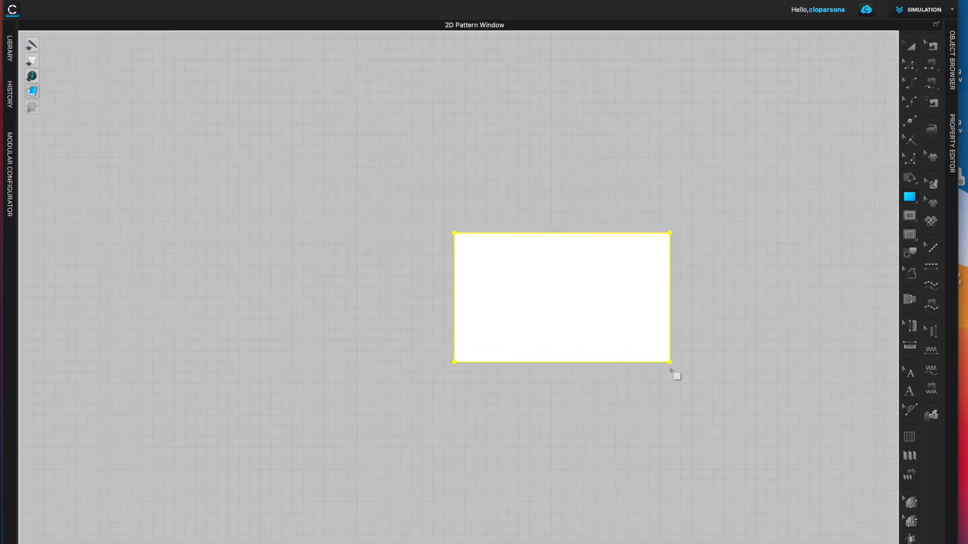
scroll(671, 371, "up", 3)
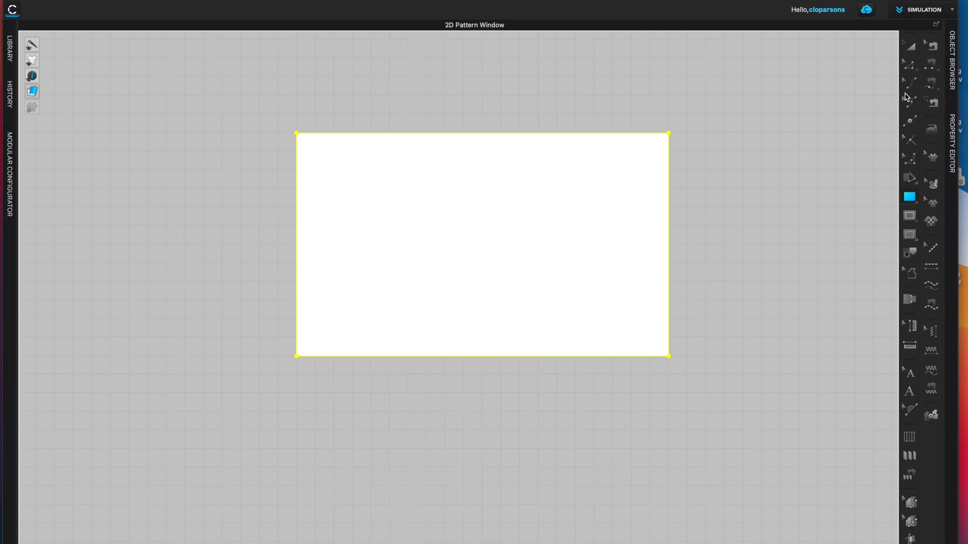
left_click(909, 65)
left_click(834, 73)
left_click(698, 352)
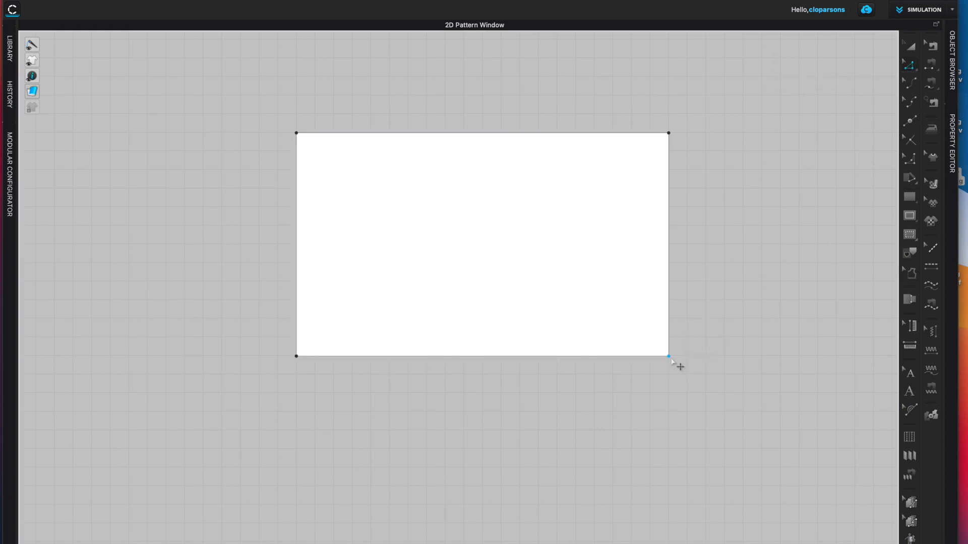
left_click(668, 356)
left_click_drag(669, 356, 648, 357)
right_click(648, 358)
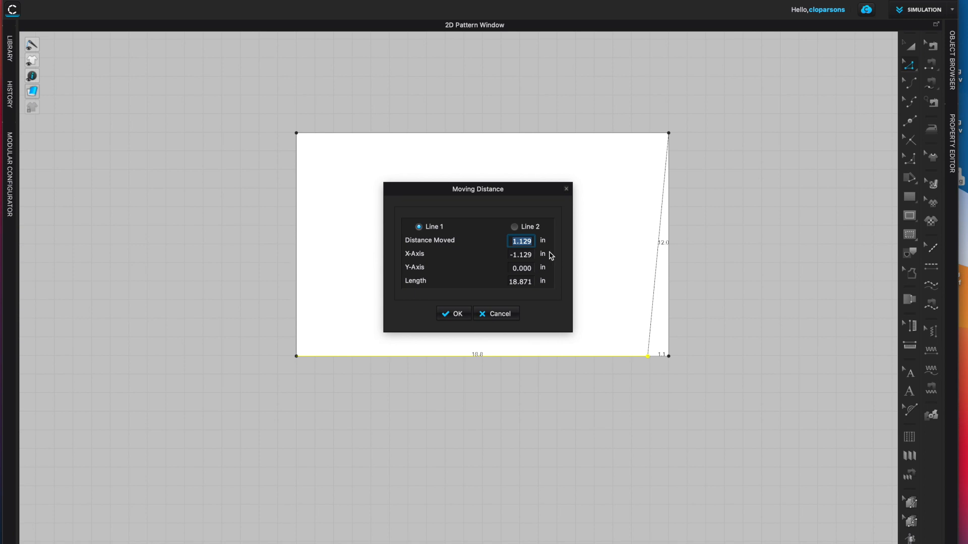
type("1")
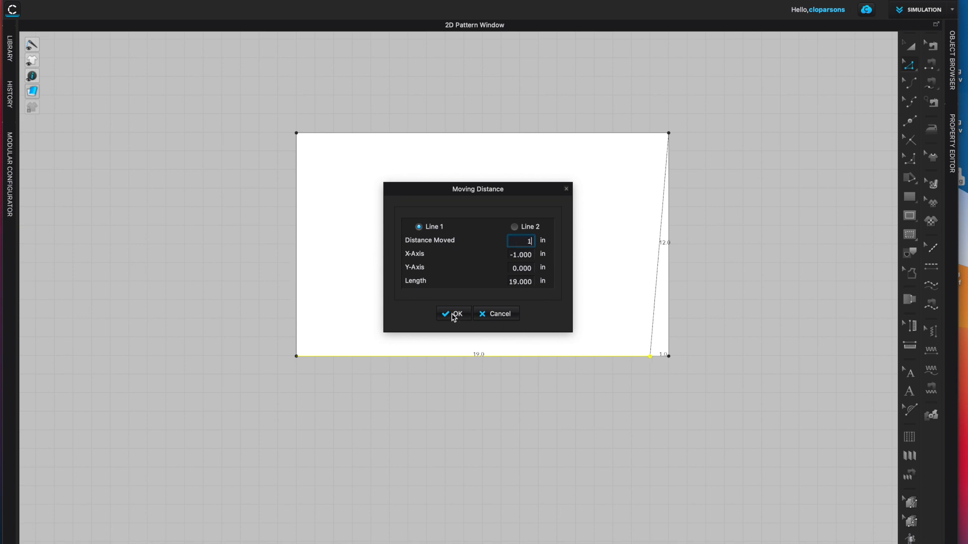
left_click(453, 314)
Check the bottom width on the measured sketch and move the piece's lower-left corner point 1 in inward along the bottom edge.
key("super+Tab")
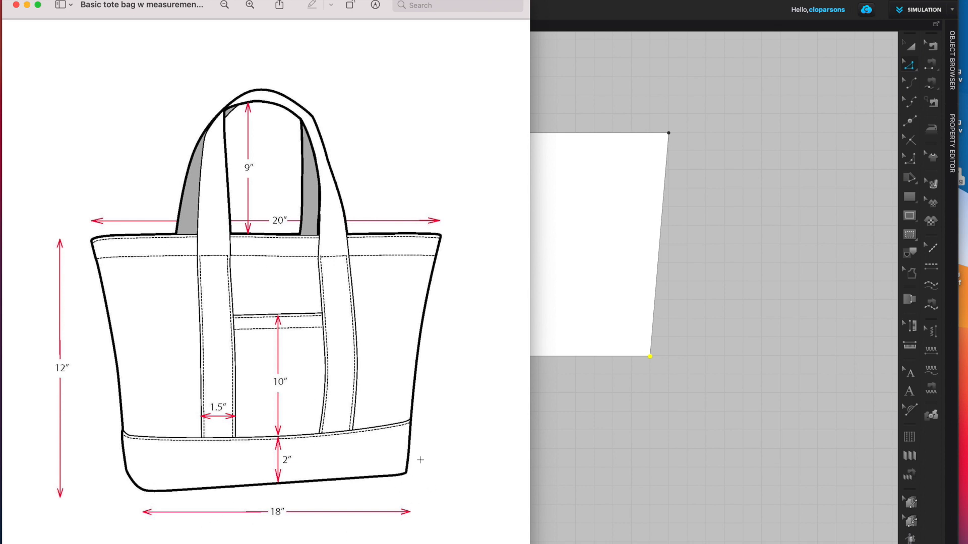
key("super+Tab")
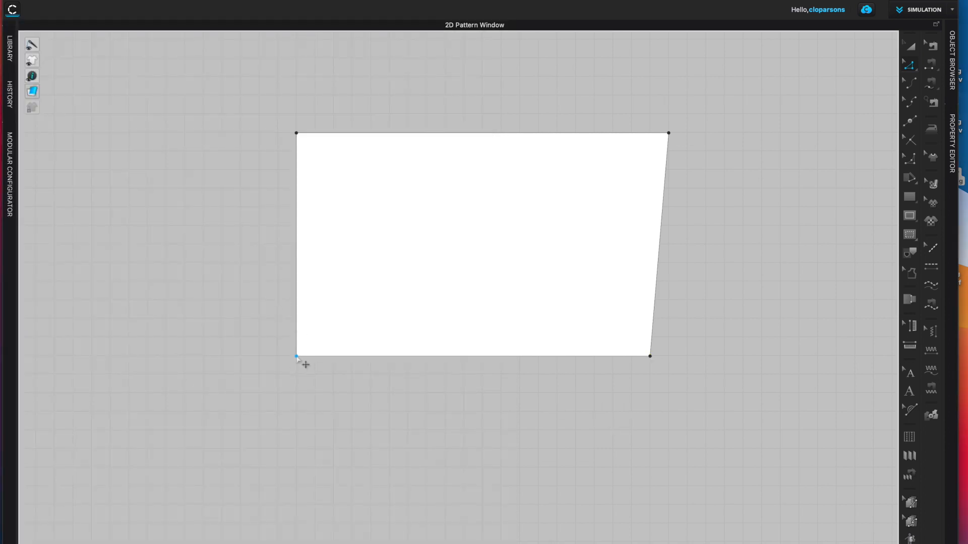
left_click(297, 357)
left_click_drag(297, 357, 318, 358)
right_click(318, 358)
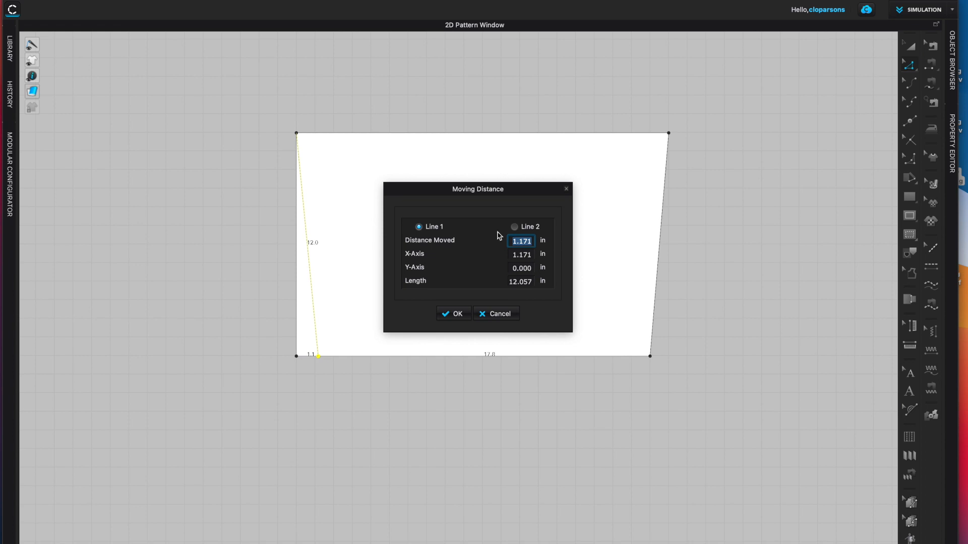
type("1")
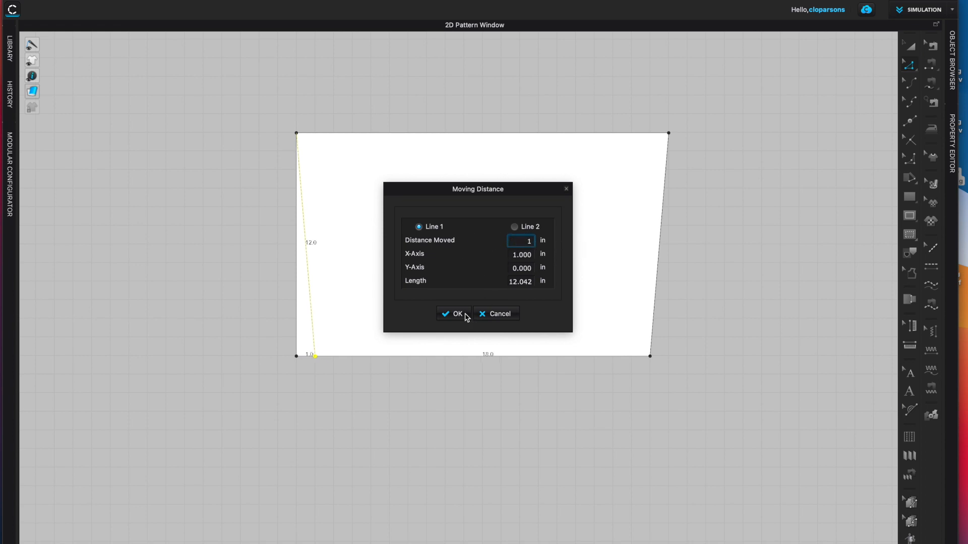
left_click(467, 318)
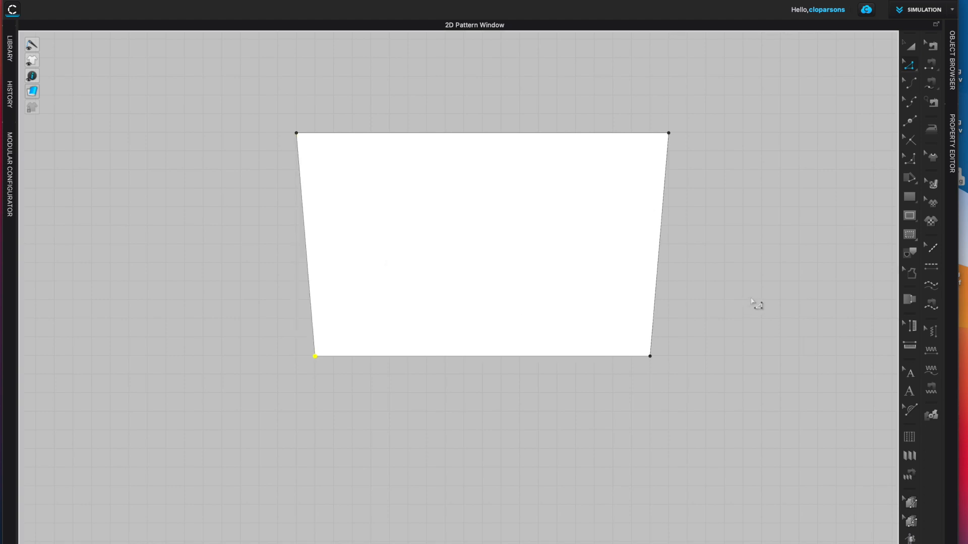
Copy the tapered body piece and paste the duplicate about 29 in to the left of the original, level with it.
scroll(730, 322, "down", 3)
scroll(725, 310, "up", 3)
middle_click_drag(719, 293, 705, 313)
key("a")
left_click(613, 339)
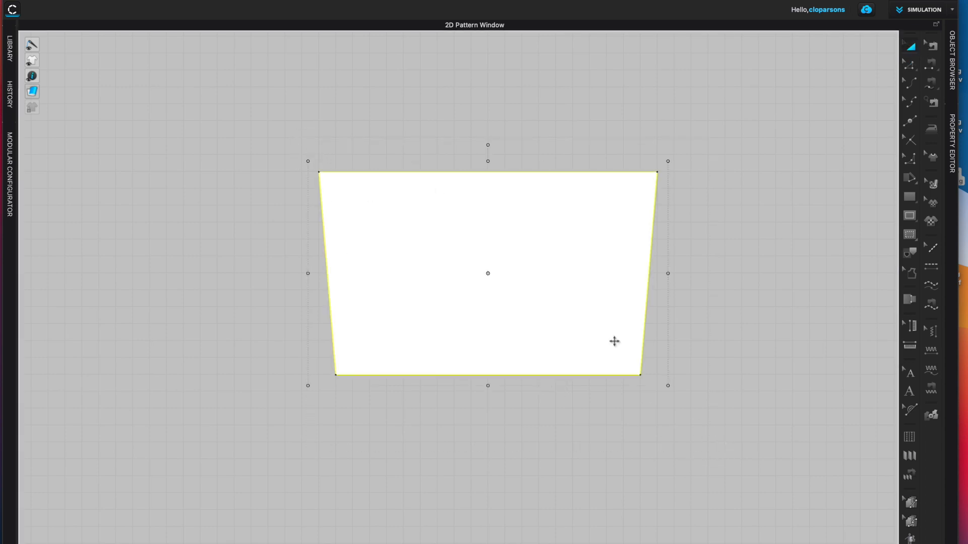
right_click(573, 322)
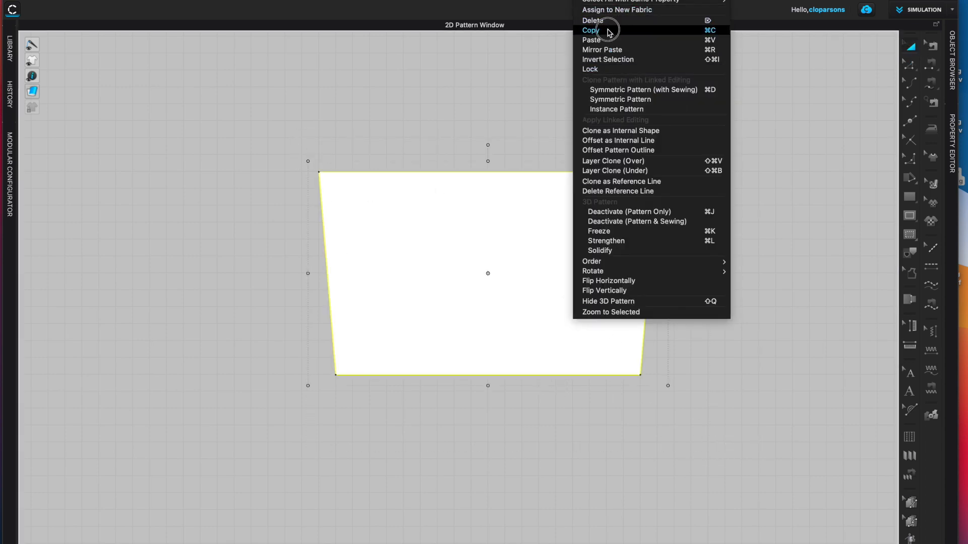
left_click(591, 30)
scroll(511, 302, "down", 3)
key("super+v")
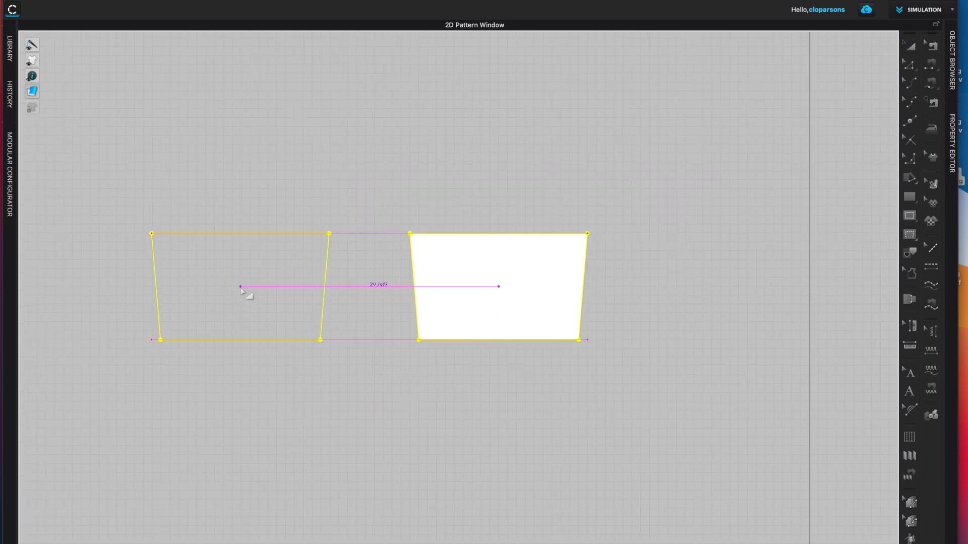
left_click(243, 291)
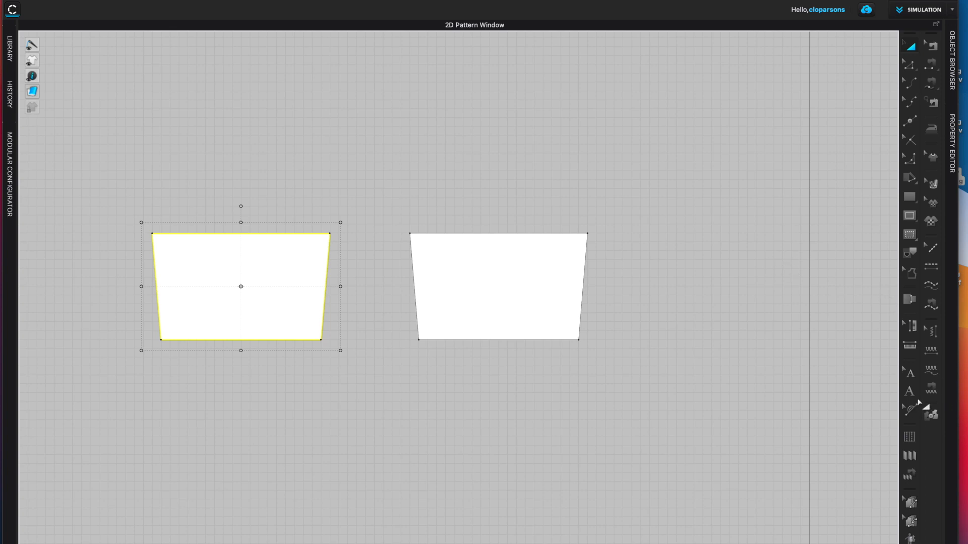
Annotate the original piece with the text "FRONT BODY" and the copied piece with "BACK BODY".
left_click(913, 392)
scroll(725, 371, "up", 1)
middle_click_drag(636, 337, 748, 363)
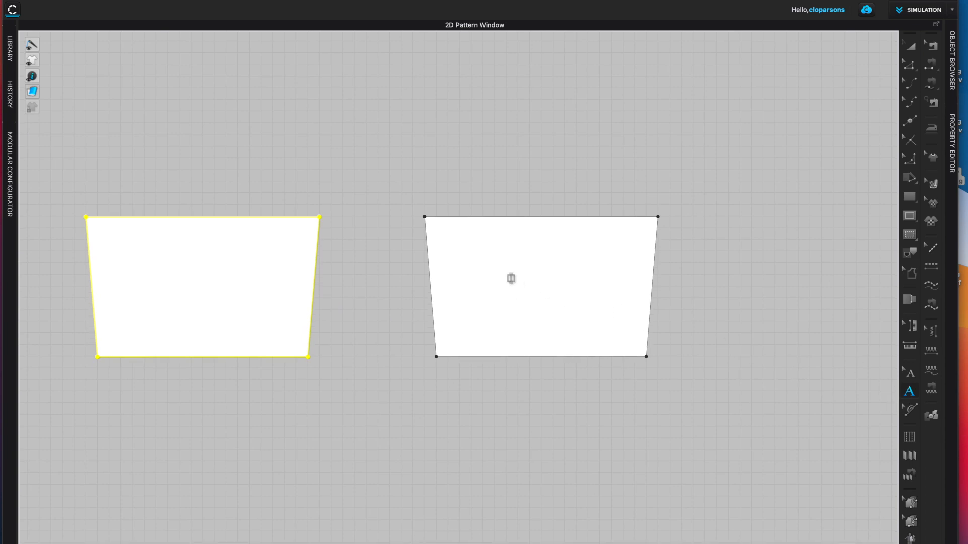
left_click(494, 278)
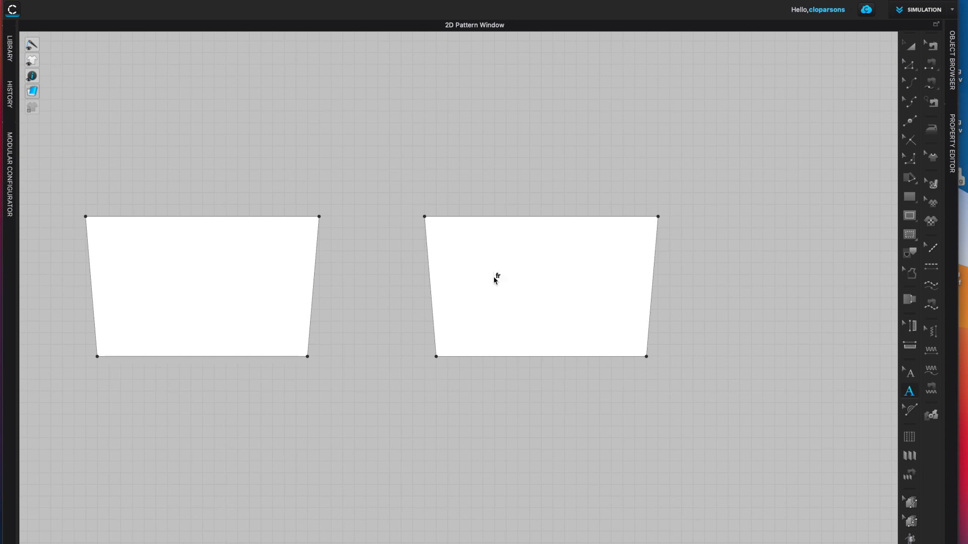
left_click(495, 274)
type("FRONT BODY")
left_click(145, 284)
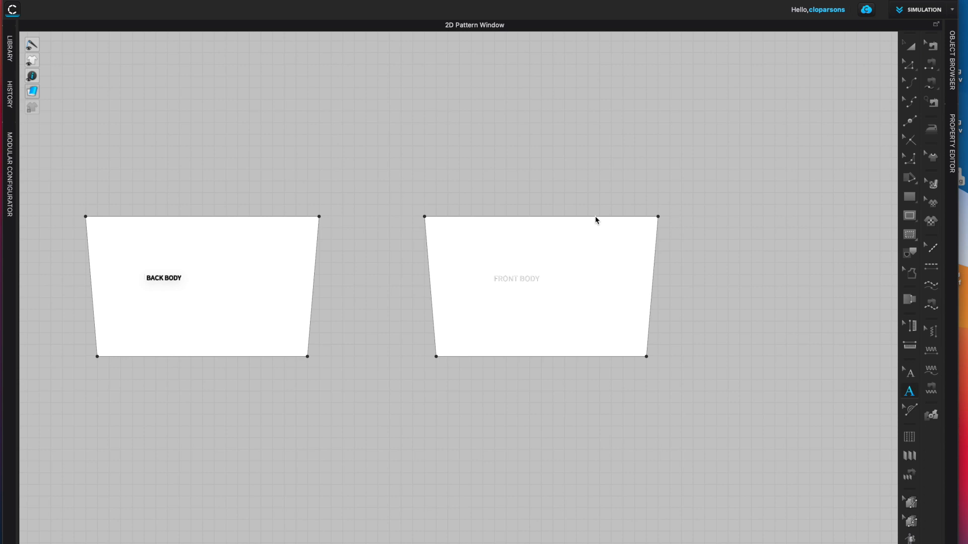
Move the BACK BODY and FRONT BODY annotations closer to the centre of their pattern pieces.
left_click(911, 375)
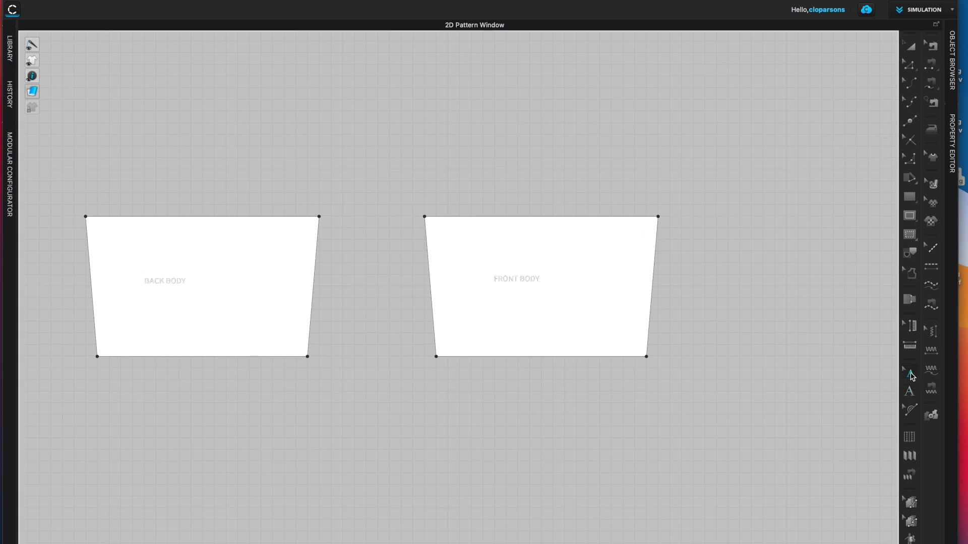
mouse_move(173, 286)
left_mouse_down()
mouse_move(198, 288)
mouse_move(190, 285)
left_mouse_up()
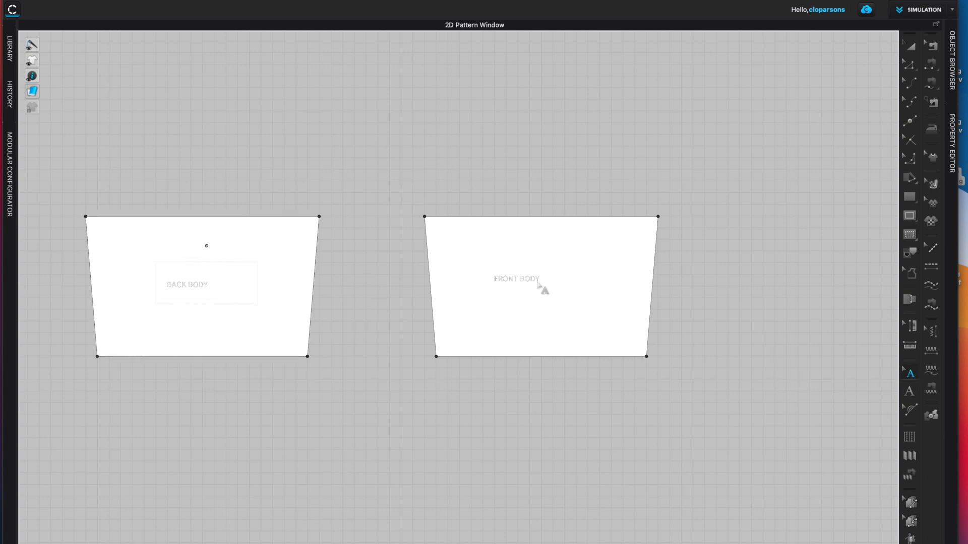
left_click_drag(529, 280, 566, 282)
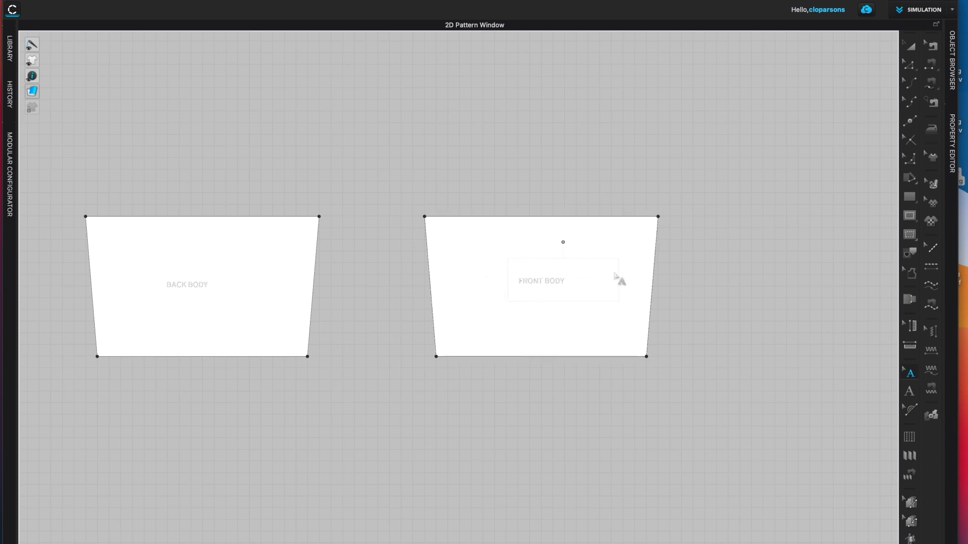
Consult the measured tote sketch for the bottom panel's dimensions and return to the two body patterns.
scroll(488, 285, "down", 3)
key("super+Tab")
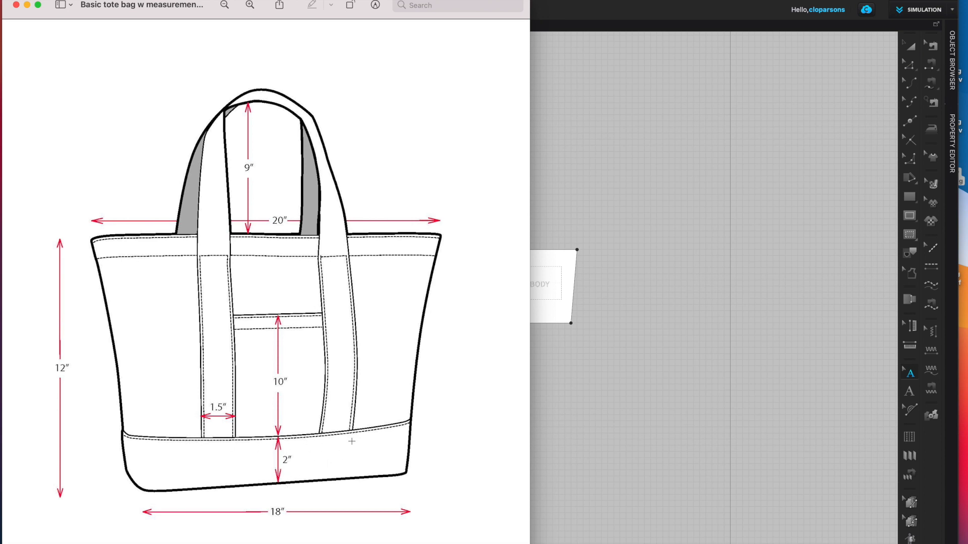
left_click(568, 406)
scroll(659, 313, "up", 5)
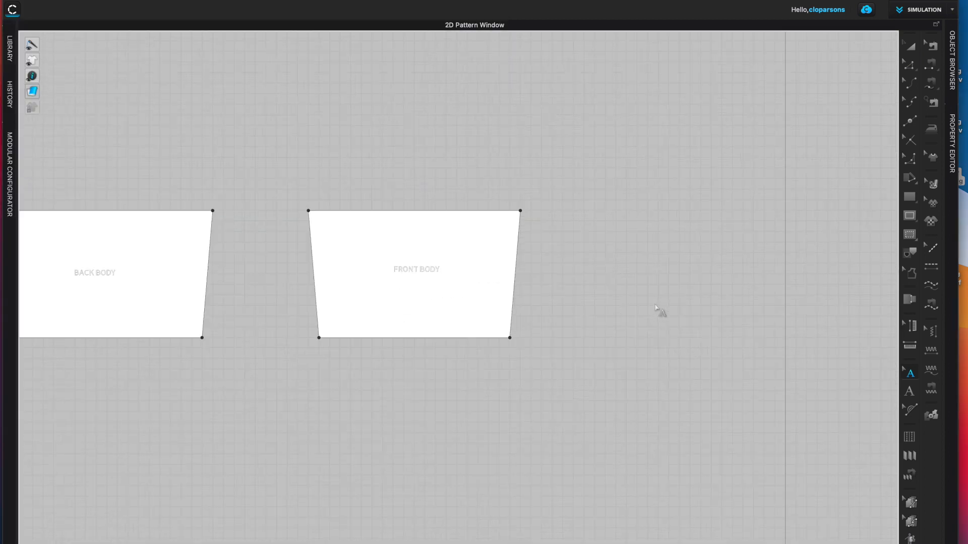
middle_click_drag(741, 297, 860, 298)
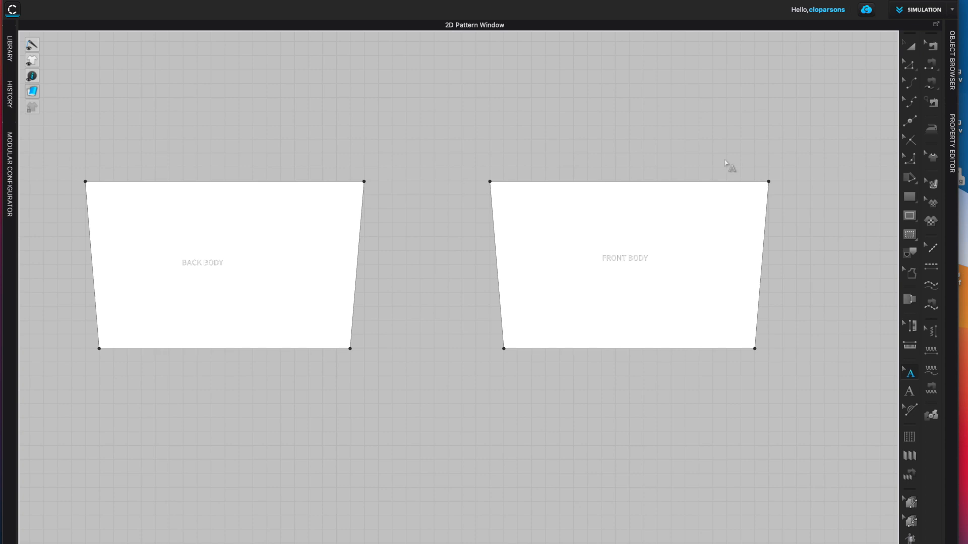
Link the existing front and back body patterns as symmetric patterns with sewing for linked editing.
left_click(910, 48)
left_click_drag(64, 138, 827, 409)
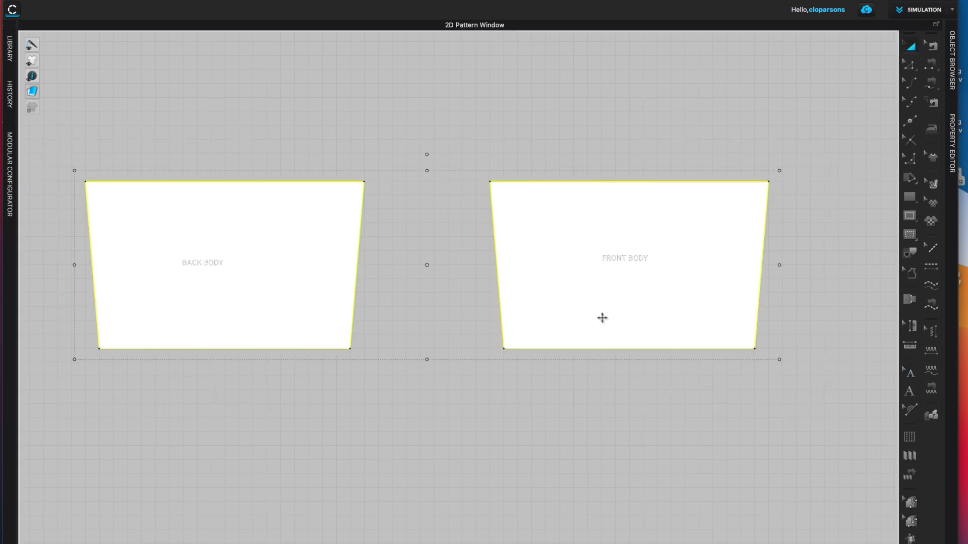
right_click(601, 317)
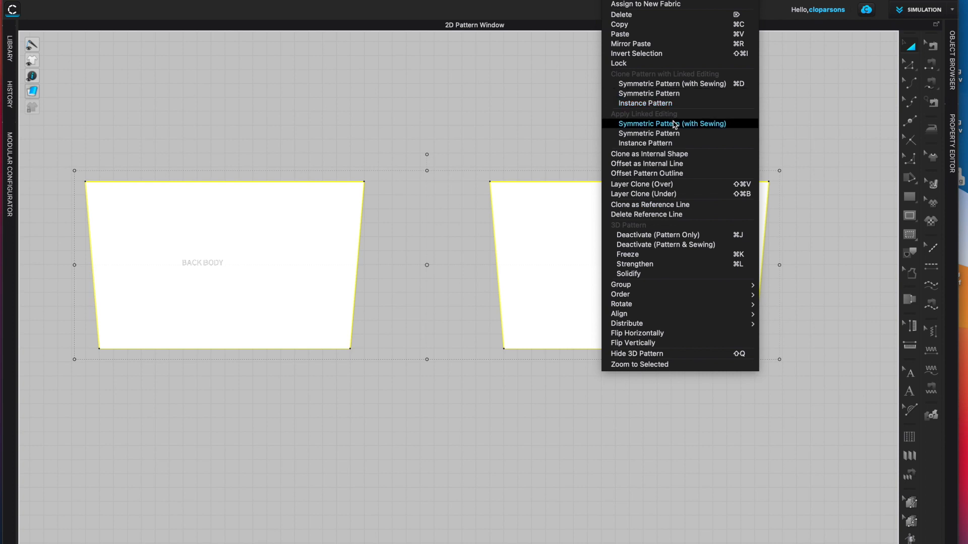
left_click(675, 124)
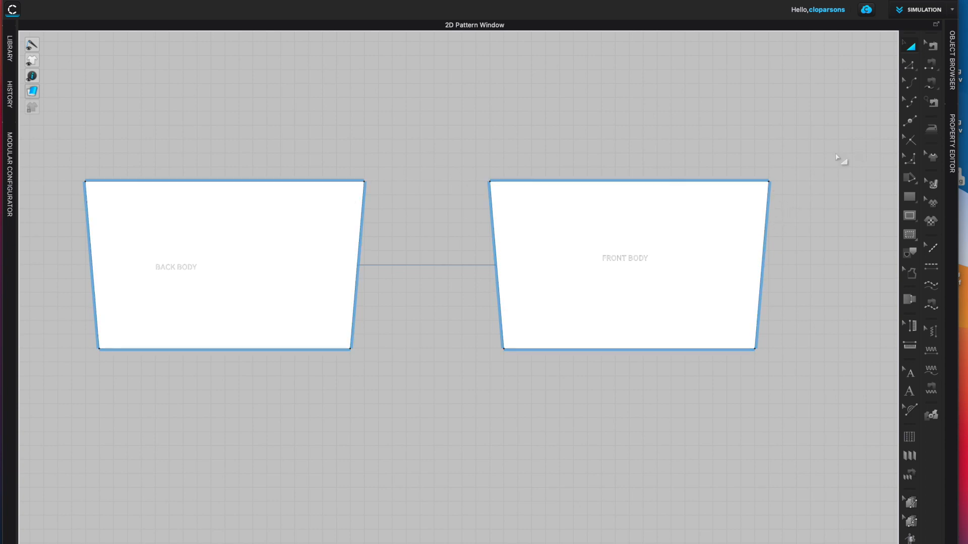
Check the bottom band height in the tote sketch and offset the front body's bottom edge inward by 2 in as one internal line.
left_click(913, 66)
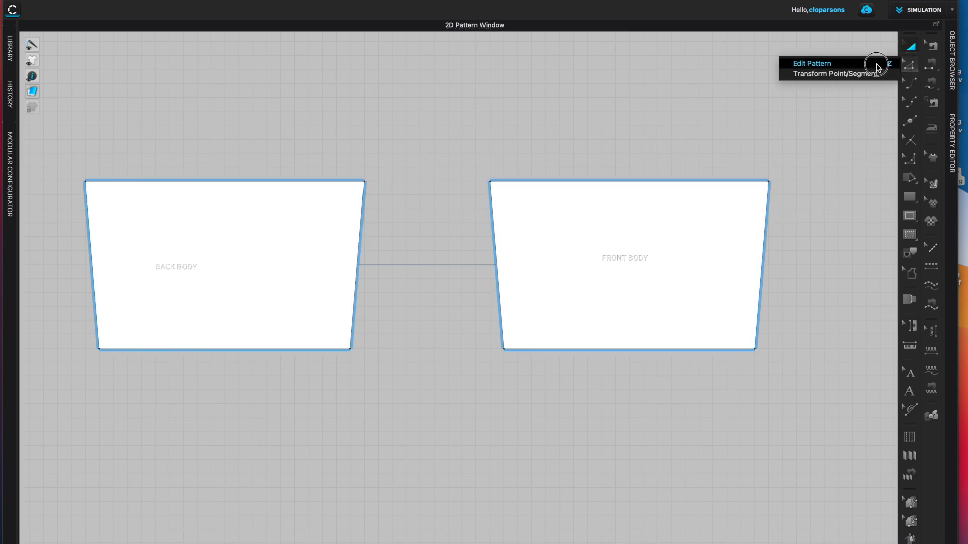
key("z")
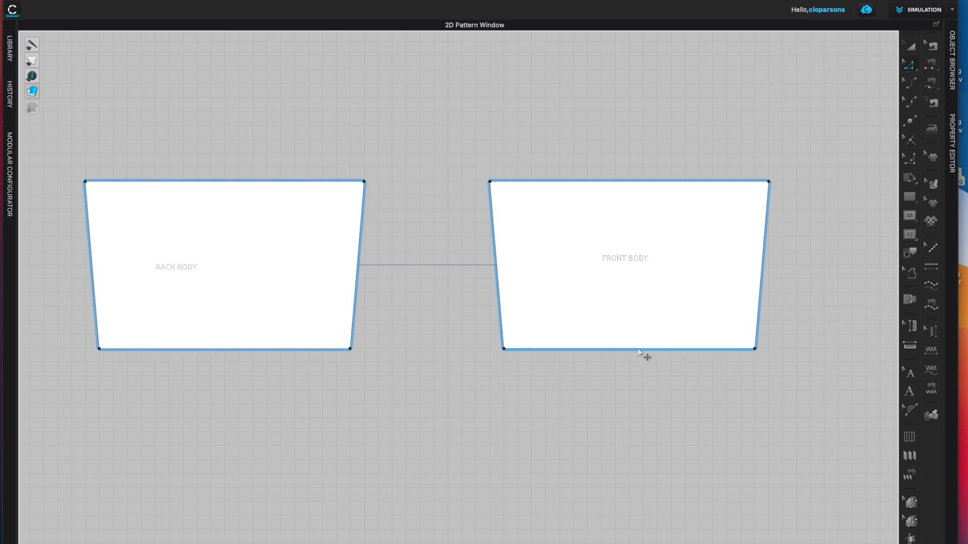
right_click(638, 349)
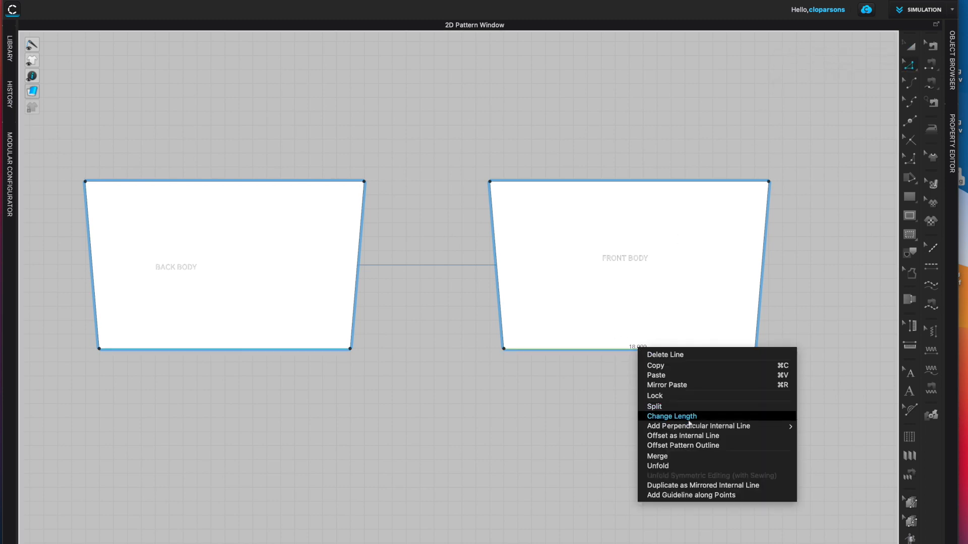
left_click(693, 437)
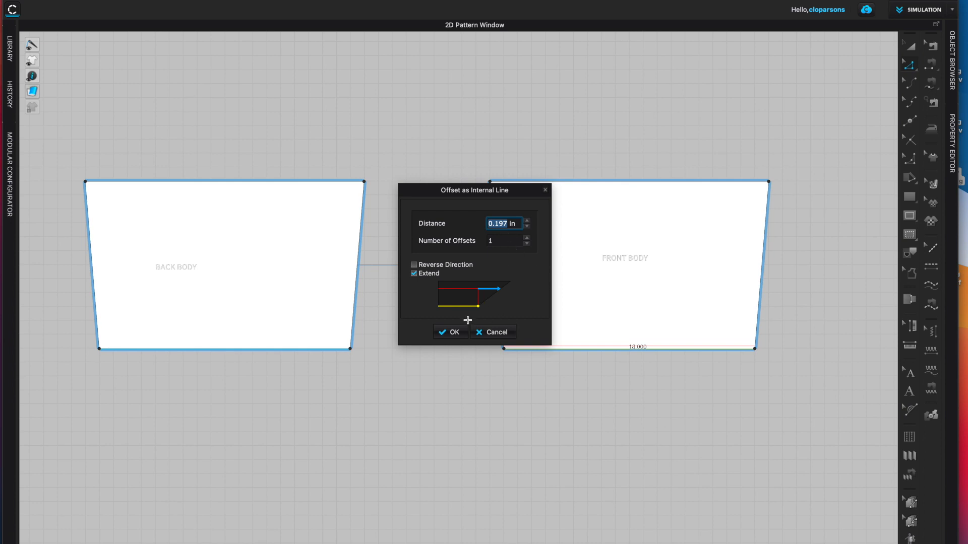
key("super+Tab")
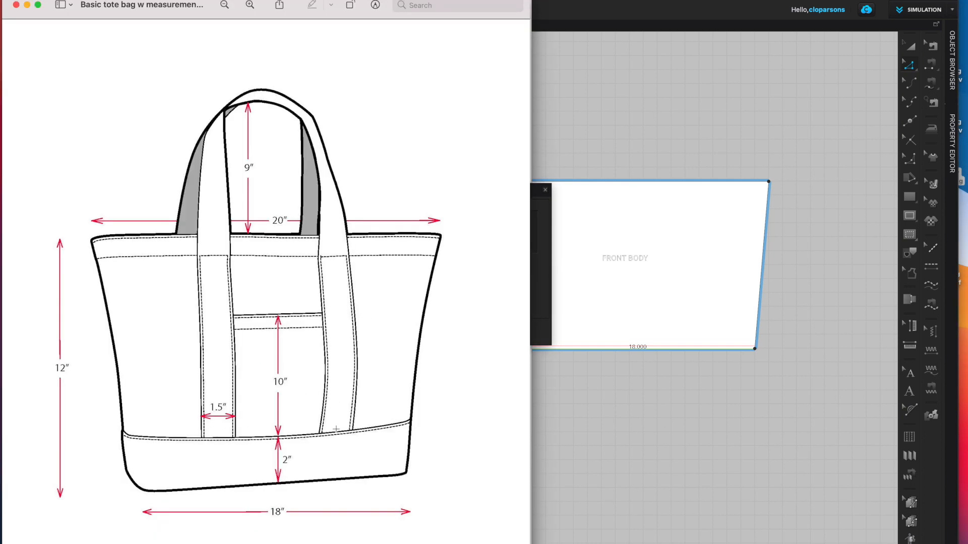
key("super+Tab")
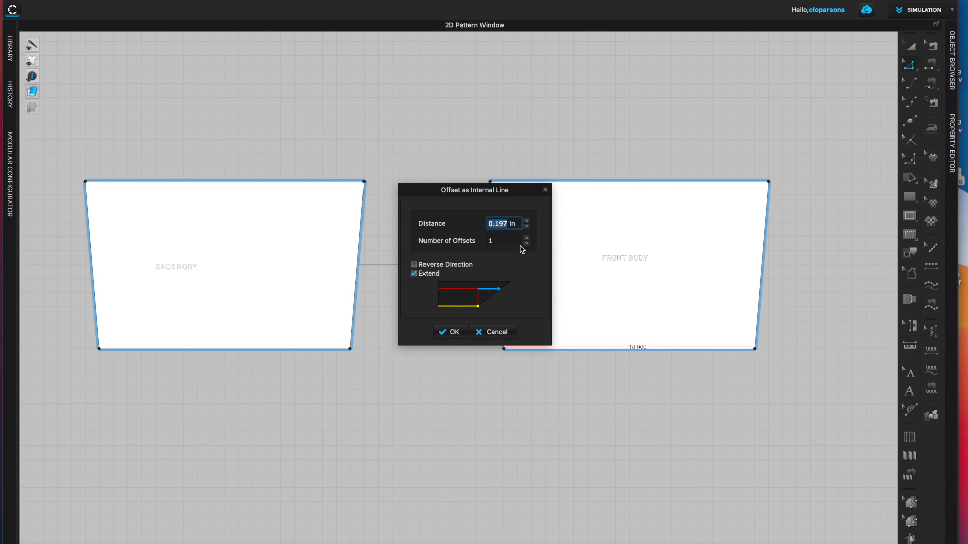
type("2")
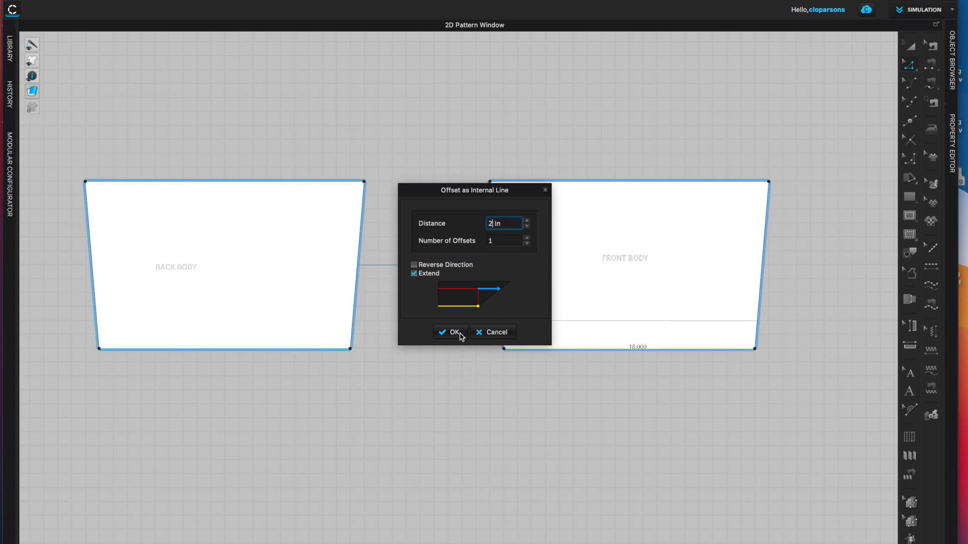
left_click(456, 333)
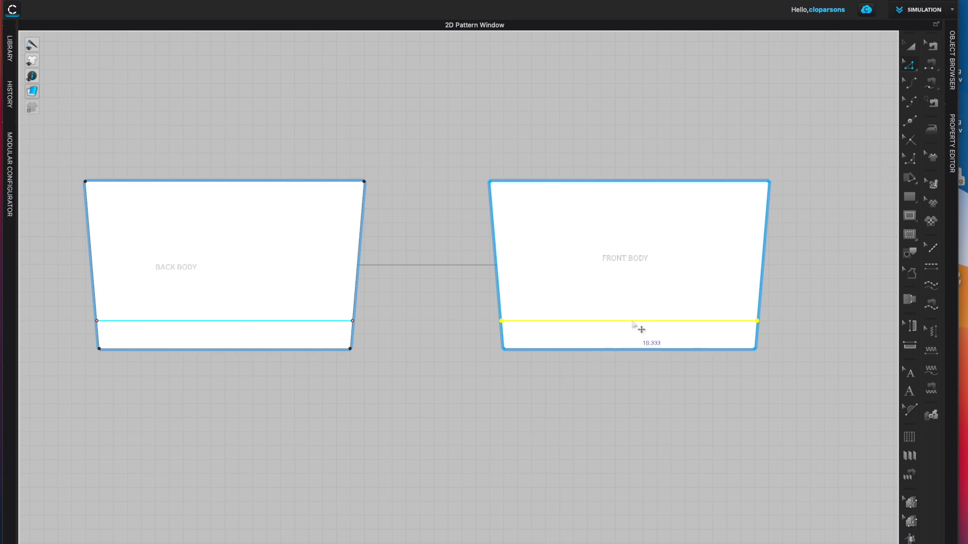
Cut and sew the body patterns along the internal line above the bottom edge to separate the bottom bands.
right_click(633, 324)
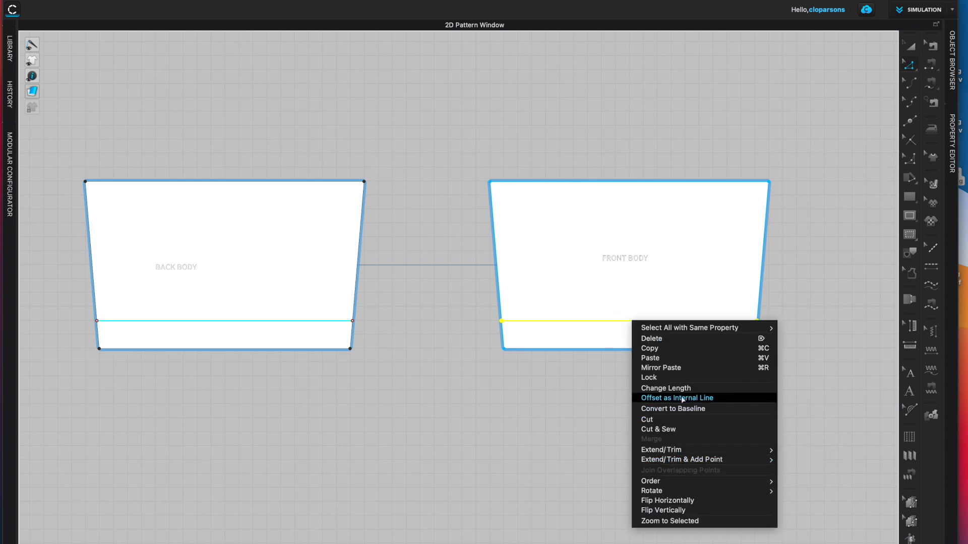
left_click(674, 429)
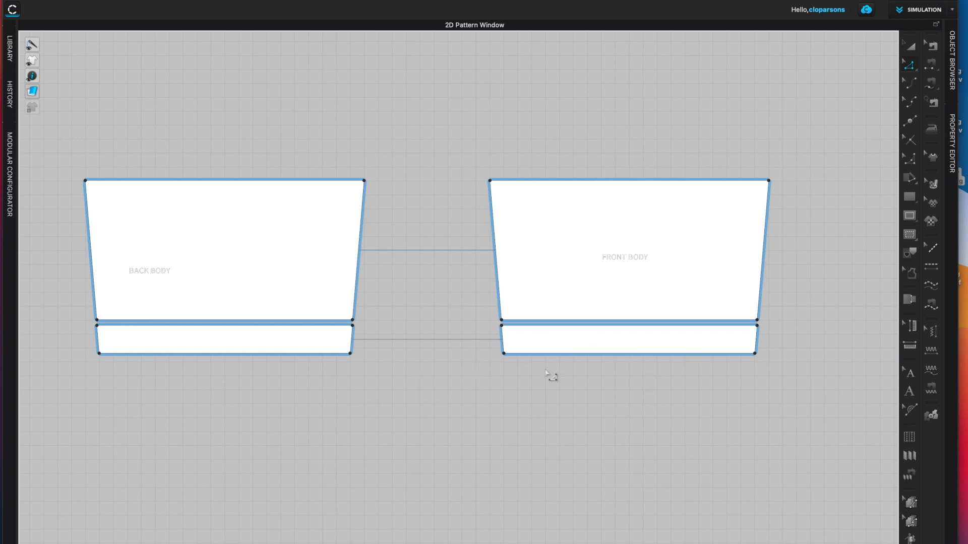
scroll(425, 356, "down", 4)
middle_click_drag(425, 359, 374, 337)
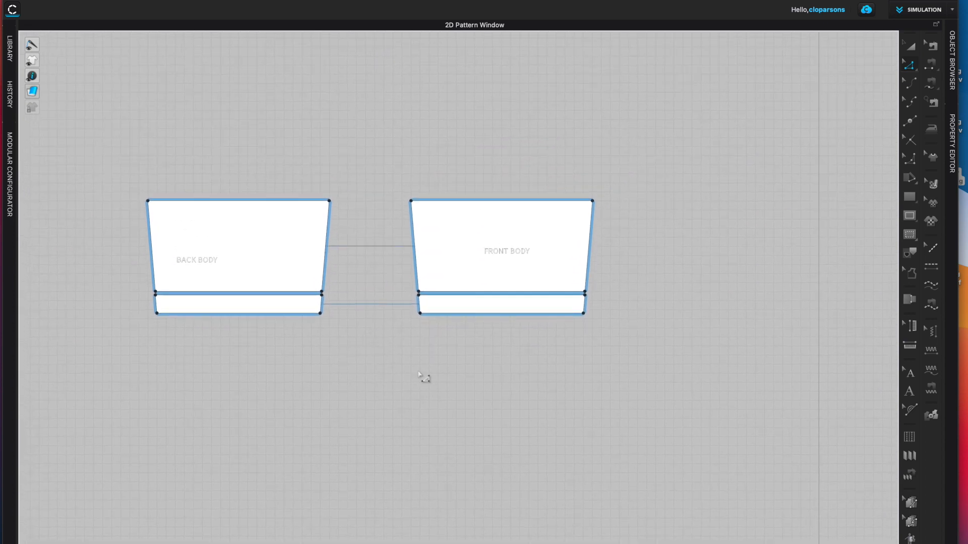
Consult the tote sketch and create an 18 in wide by 4 in high rectangle below the body patterns for the base.
key("super+Tab")
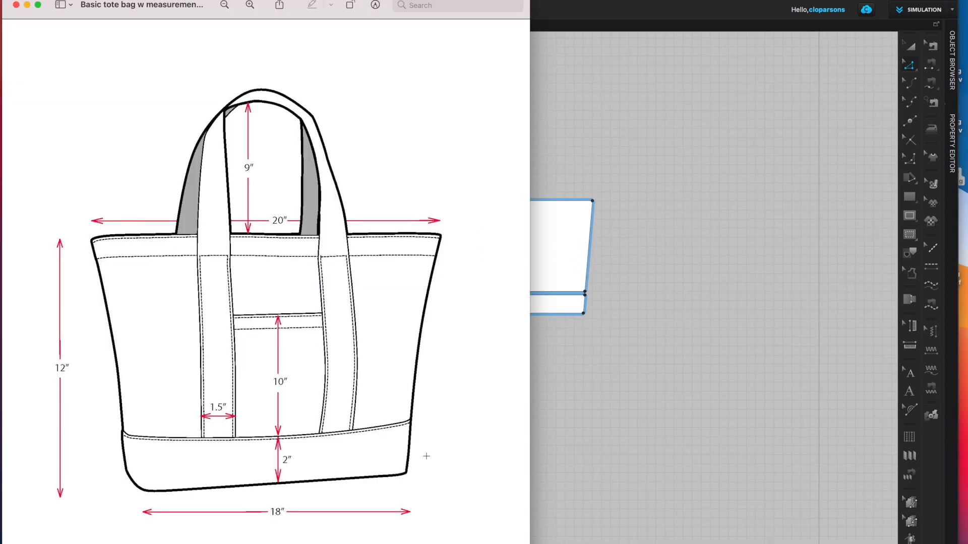
left_click(627, 413)
left_click_drag(913, 199, 859, 206)
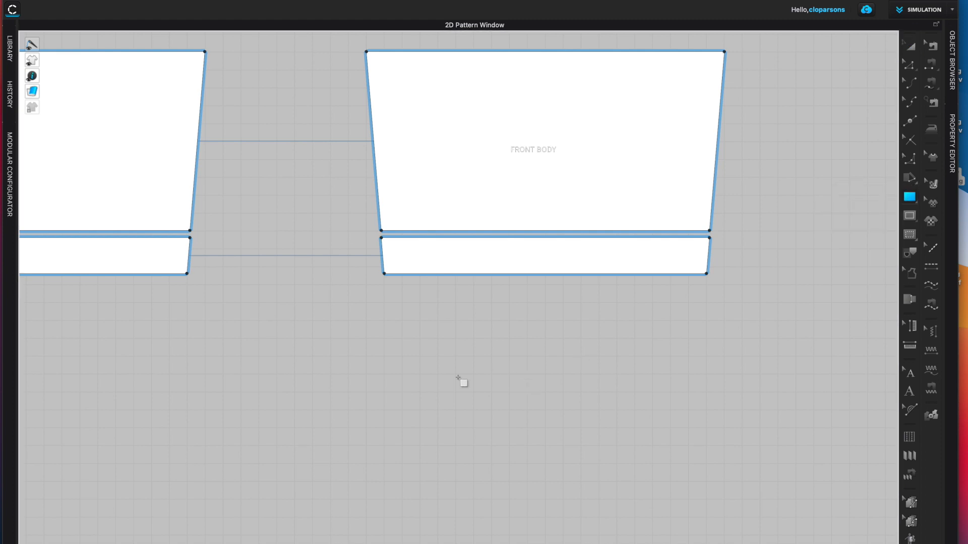
left_click(377, 356)
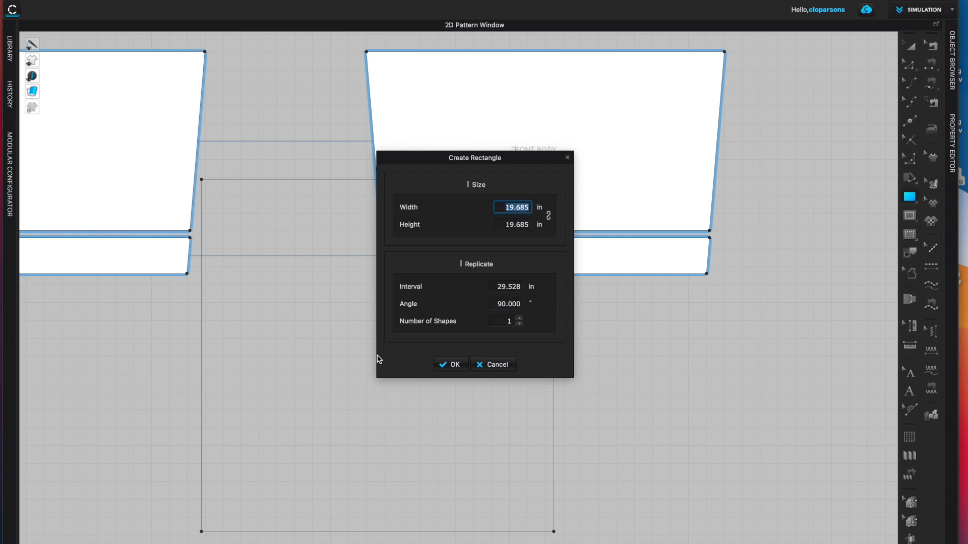
type("1")
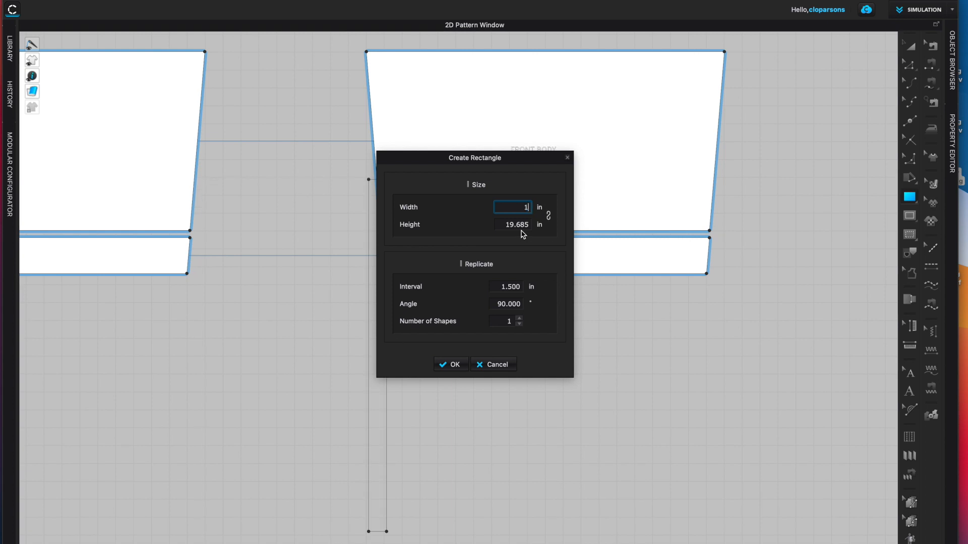
type("8")
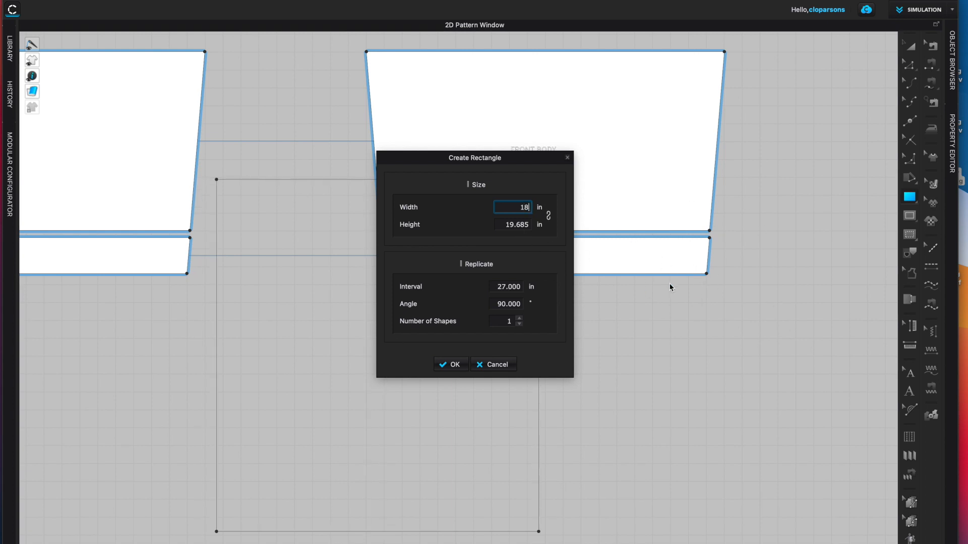
left_click(500, 226)
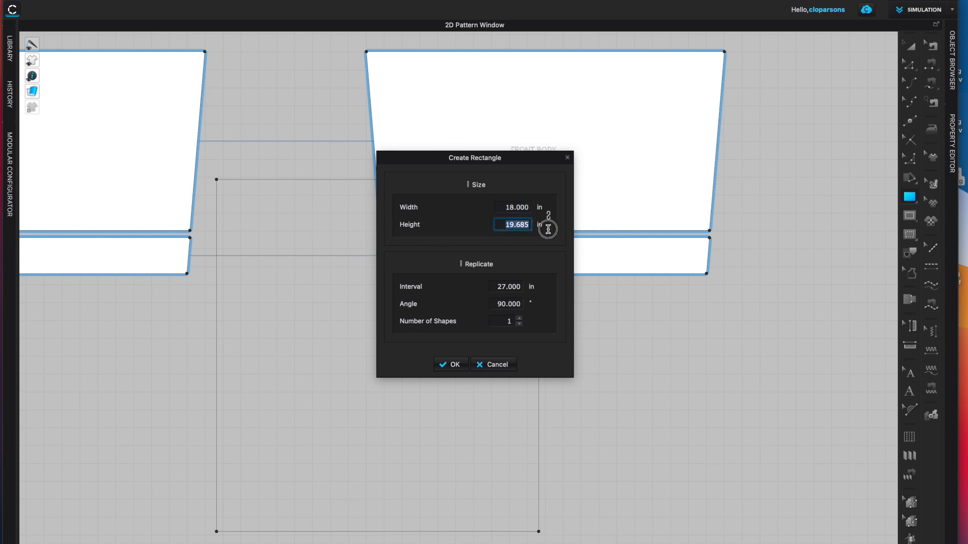
type("4")
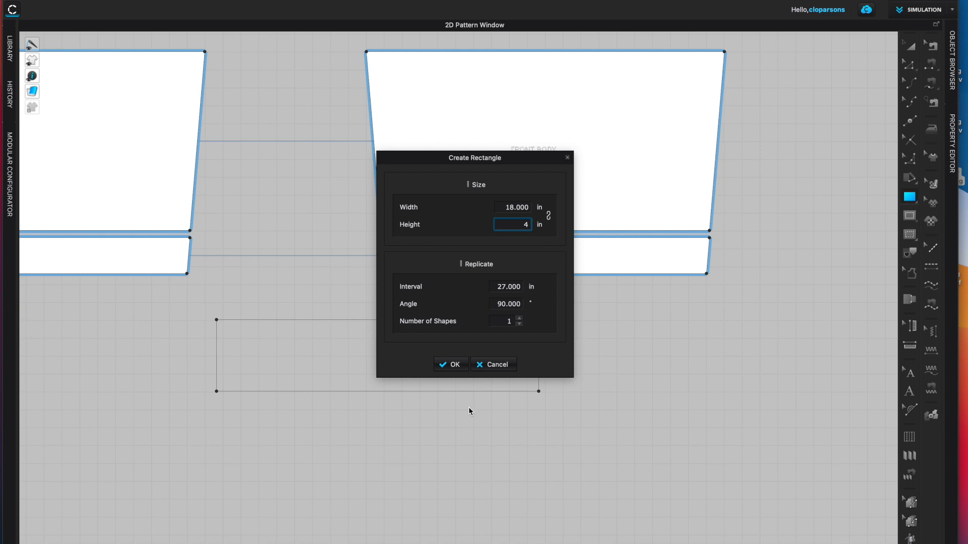
left_click(455, 364)
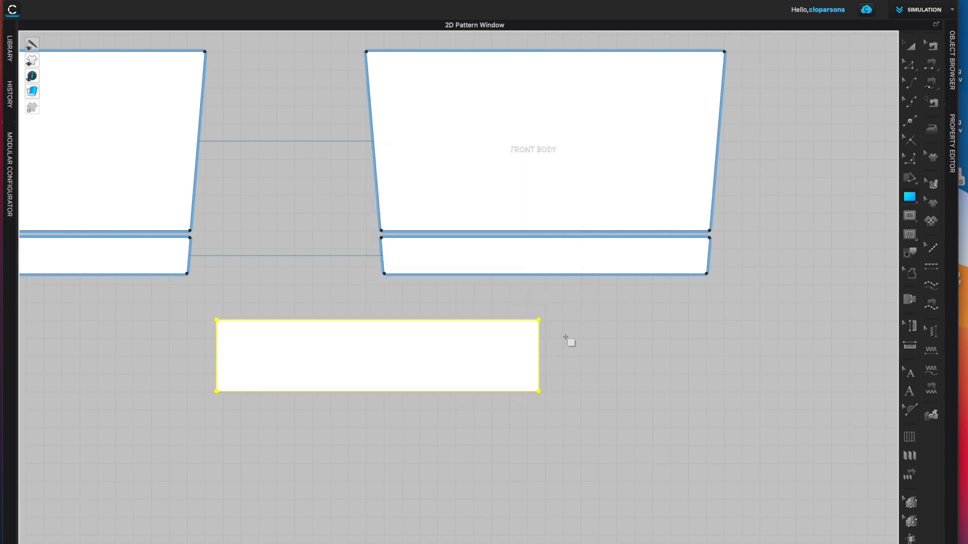
Round the base rectangle's upper-right corner by a length of 0.25 in on both lines.
left_click(909, 159)
scroll(786, 281, "up", 10)
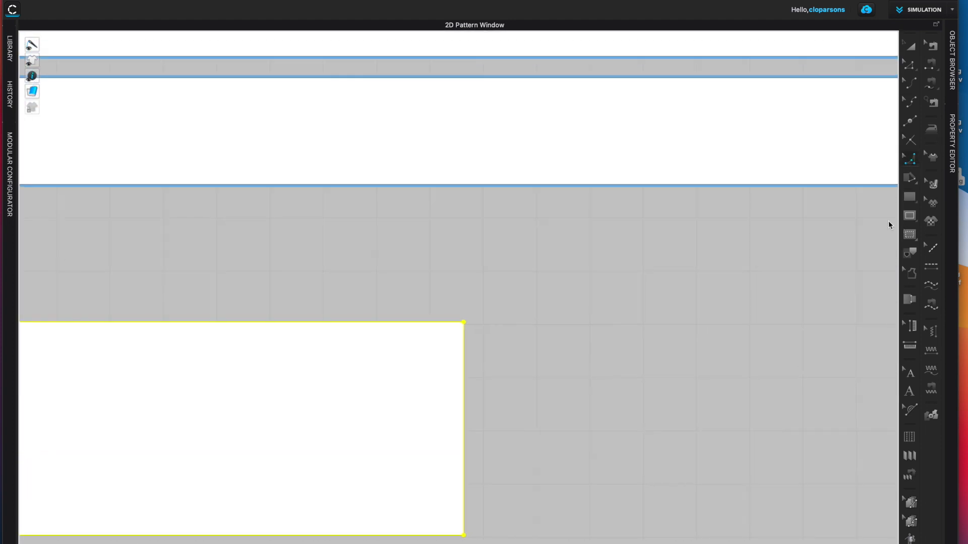
left_click(463, 322)
left_click(462, 323)
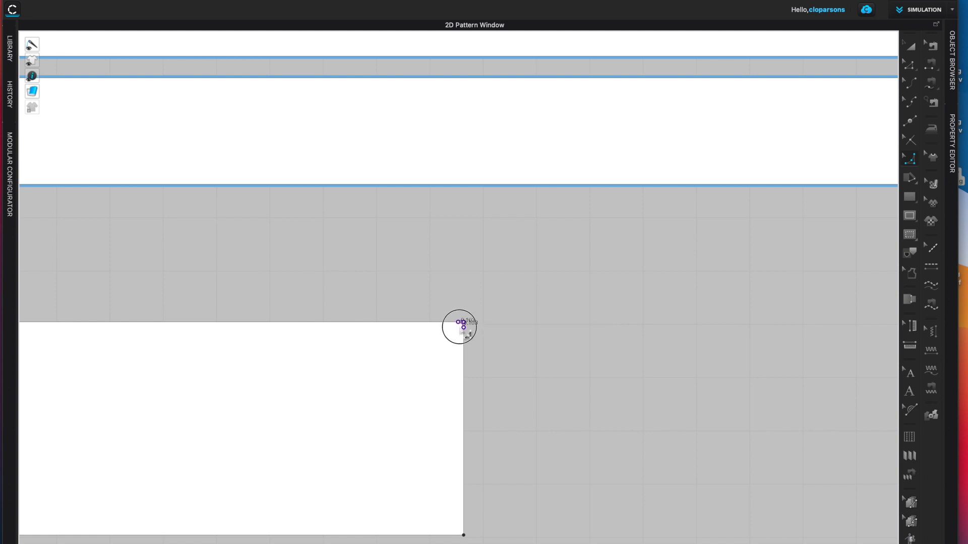
left_click(463, 323)
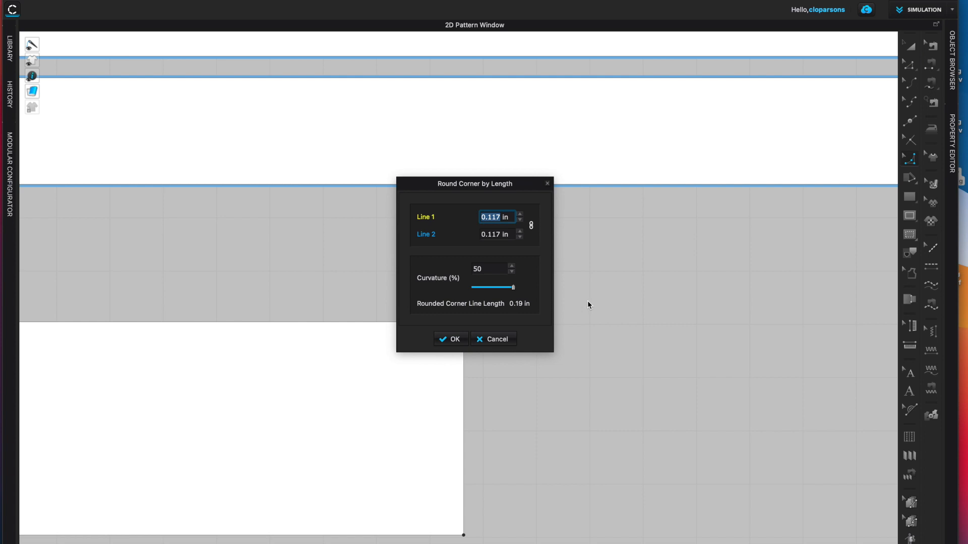
type(".25")
left_click(443, 340)
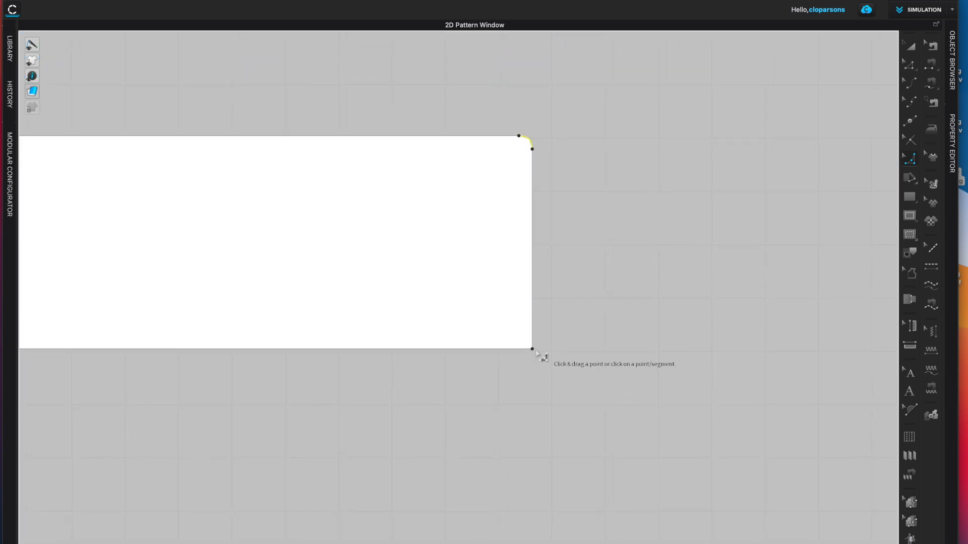
Round the base rectangle's lower-right corner by a length of 0.25 in.
left_click(532, 350)
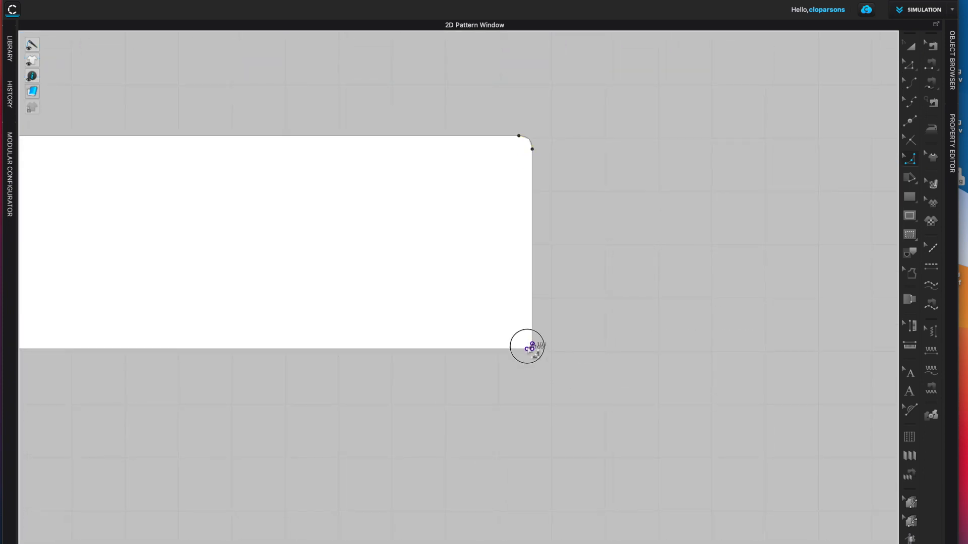
type(".2")
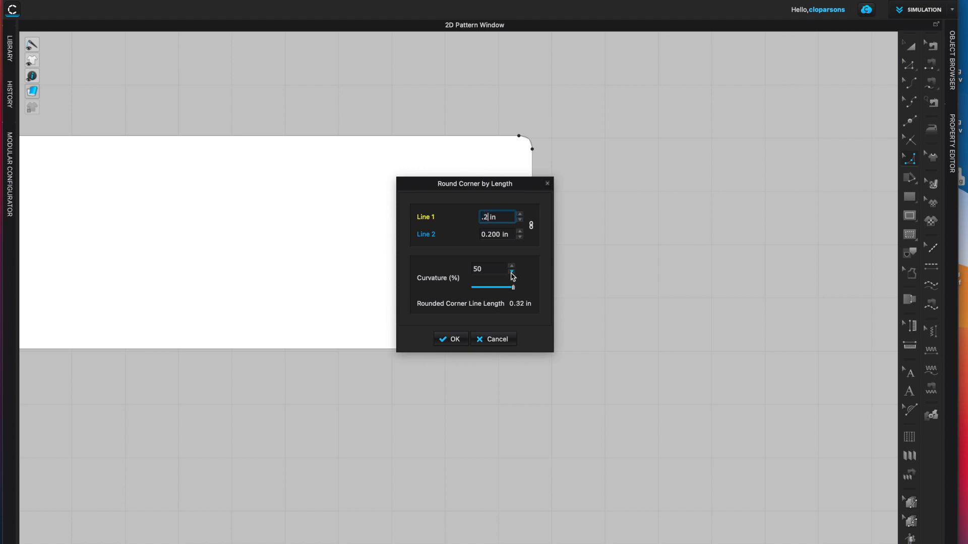
type("25")
key("Return")
Round the base rectangle's upper-left corner by a length of 0.25 in.
scroll(357, 341, "down", 2)
middle_click_drag(357, 341, 901, 391)
scroll(309, 296, "up", 4)
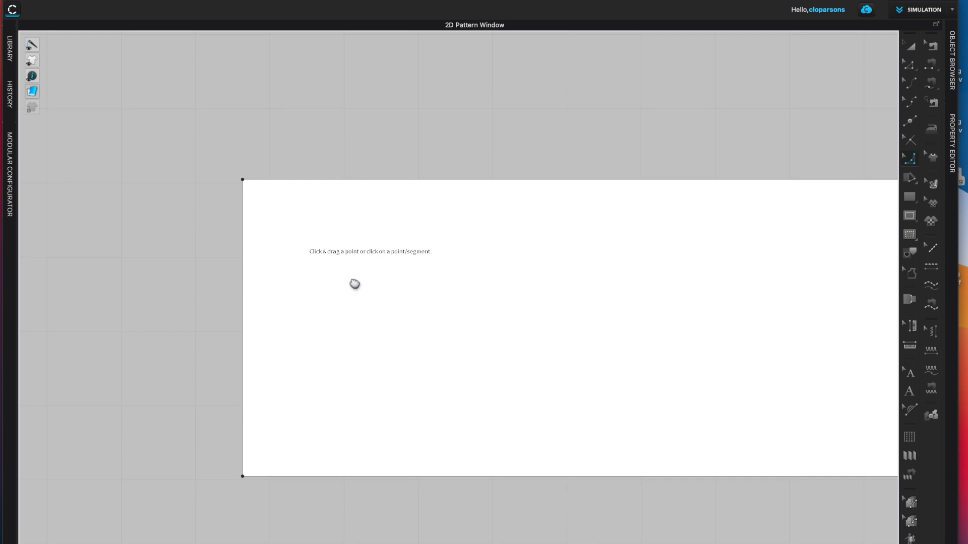
middle_click_drag(239, 193, 300, 233)
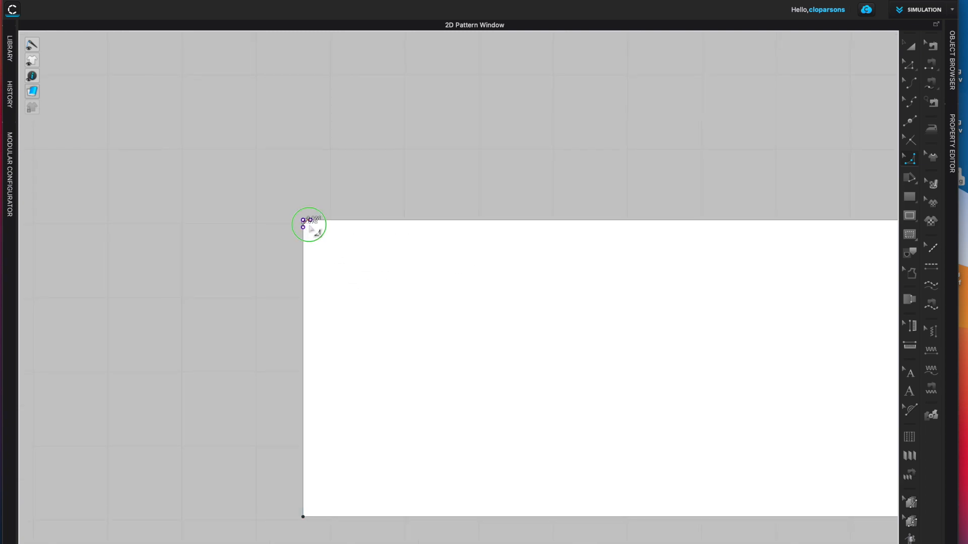
left_click(308, 225)
type("25")
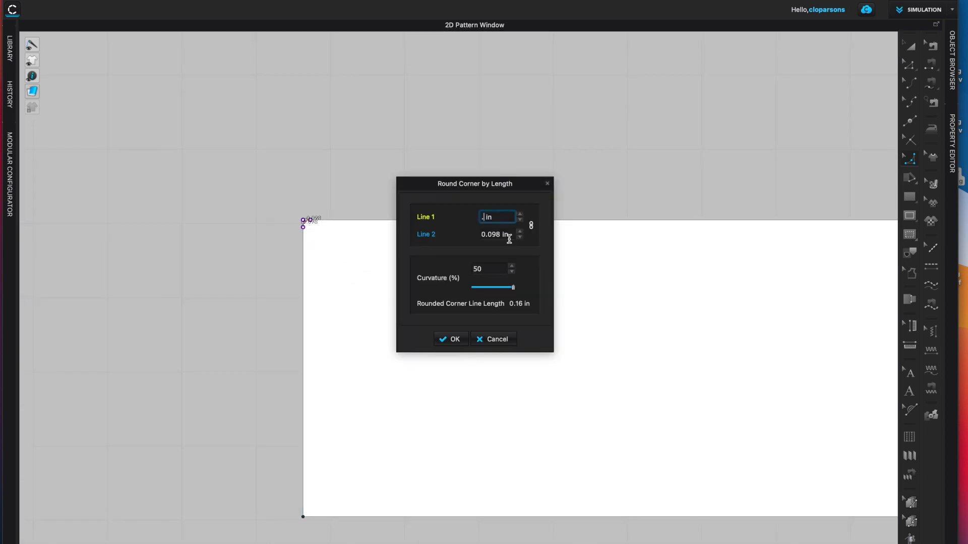
key("Return")
Round the base rectangle's lower-left corner by a length of 0.25 in.
scroll(527, 384, "down", 2)
middle_click_drag(526, 384, 499, 207)
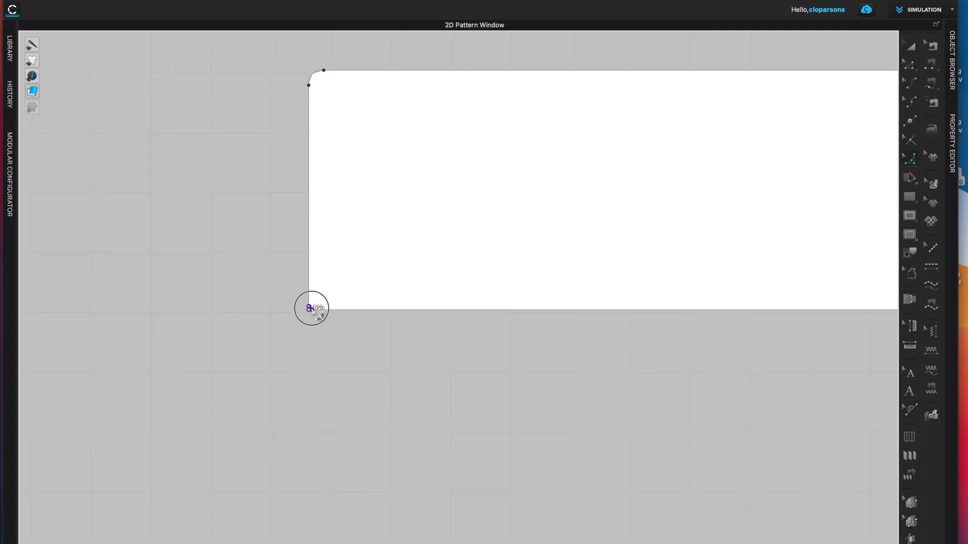
left_click(309, 310)
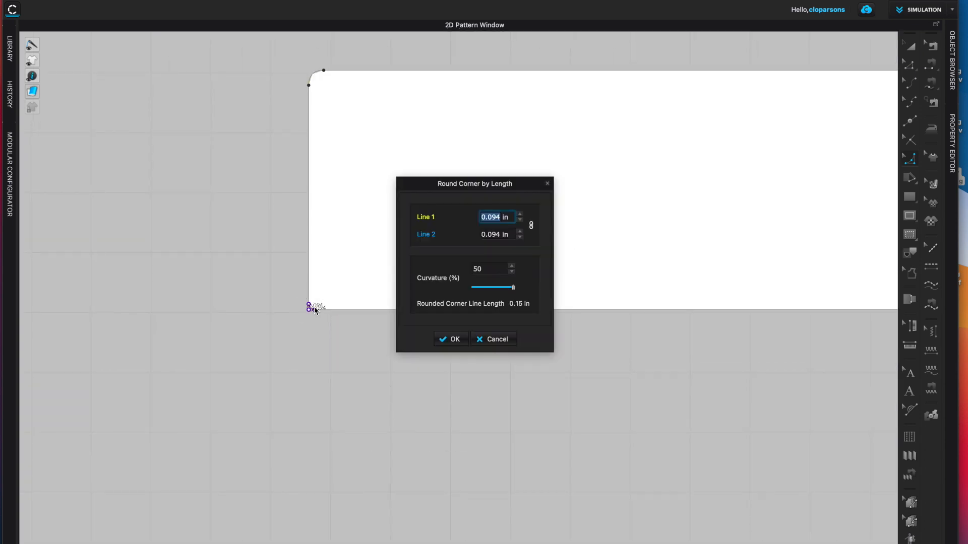
key("BackSpace")
type(".25")
key("Return")
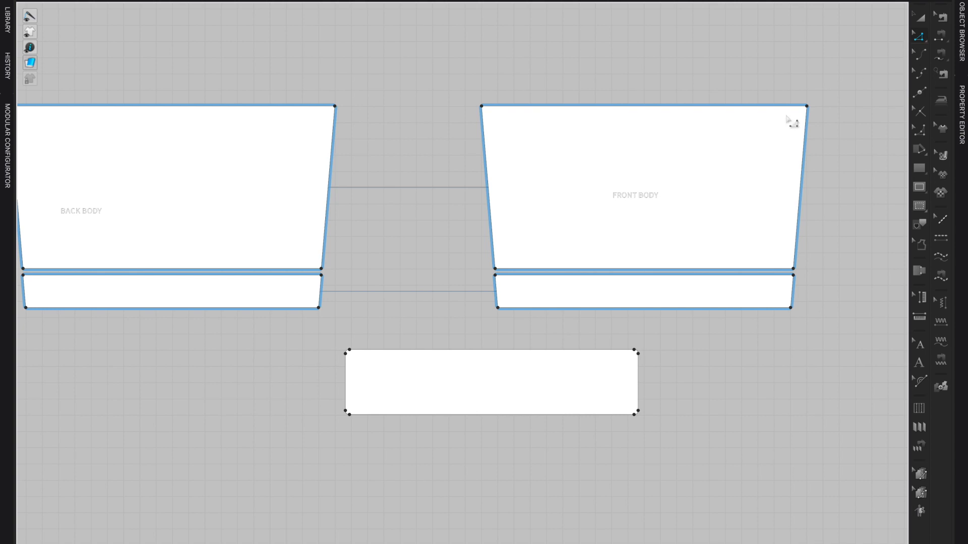
Measure the combined length of the right side edges of the front body and its bottom band.
left_click_drag(851, 79, 766, 345)
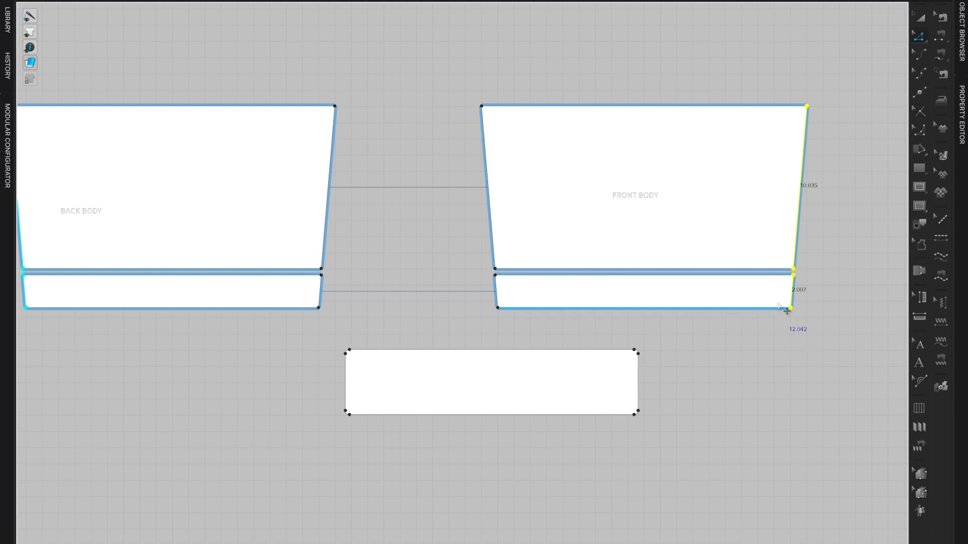
Move the right side edges of the front body and its bottom band outward by 2 in.
left_click_drag(801, 201, 812, 202)
right_click(812, 203)
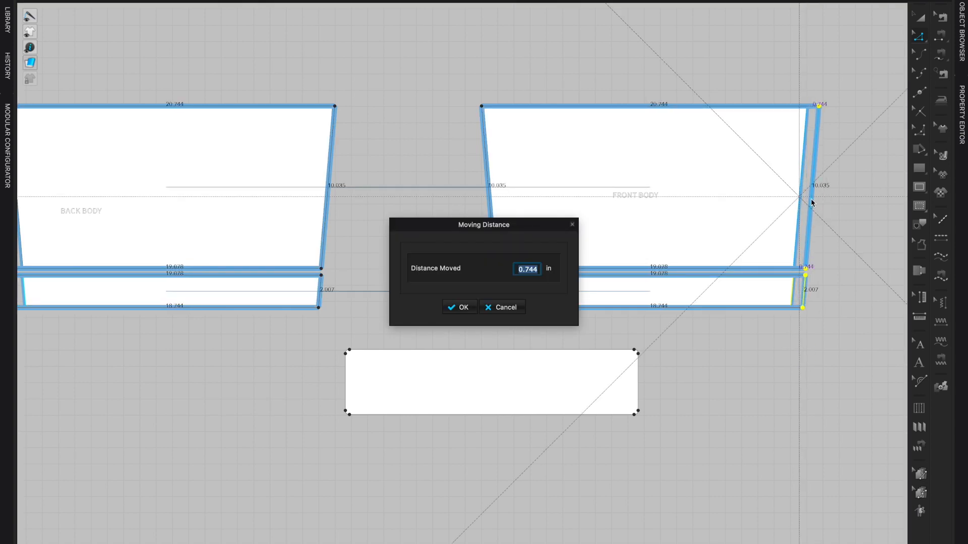
type("2")
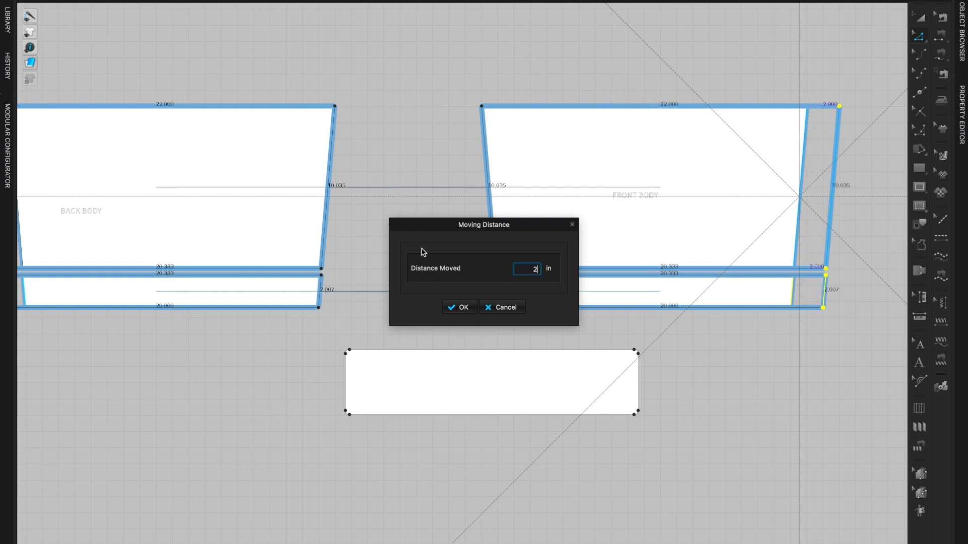
left_click(463, 307)
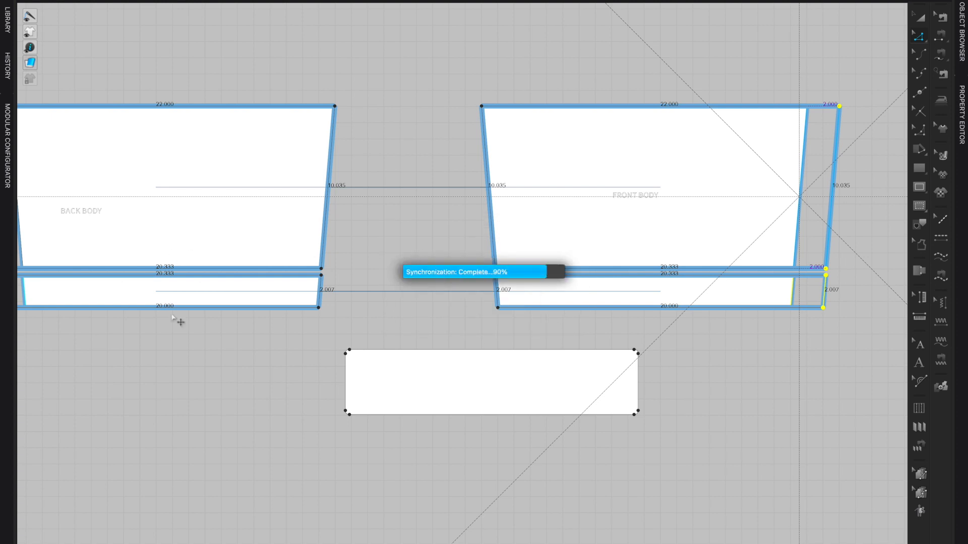
Move the left side edges of the front body and its bottom band outward by 2 in.
scroll(427, 262, "down", 4)
middle_click_drag(430, 264, 593, 281)
scroll(547, 277, "up", 3)
left_click_drag(660, 59, 587, 344)
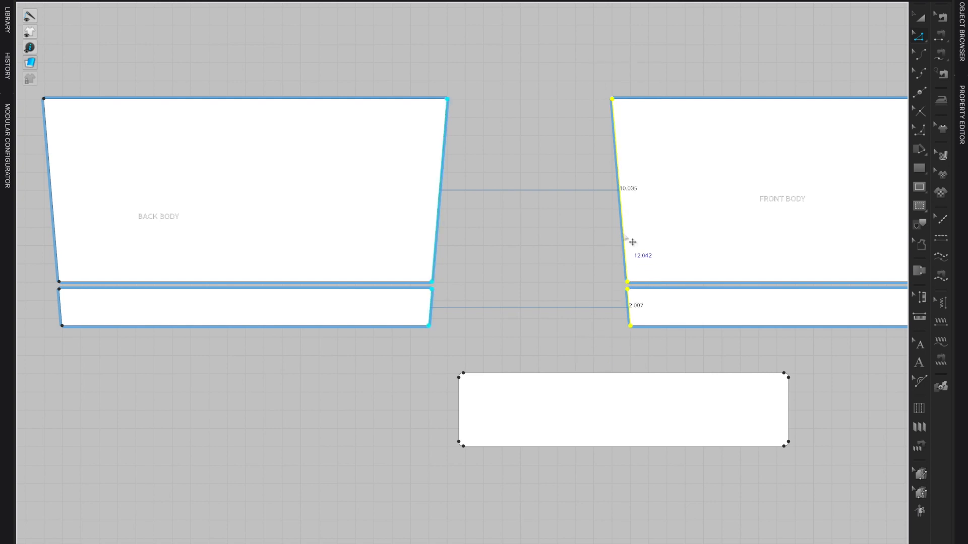
left_click_drag(620, 236, 608, 234)
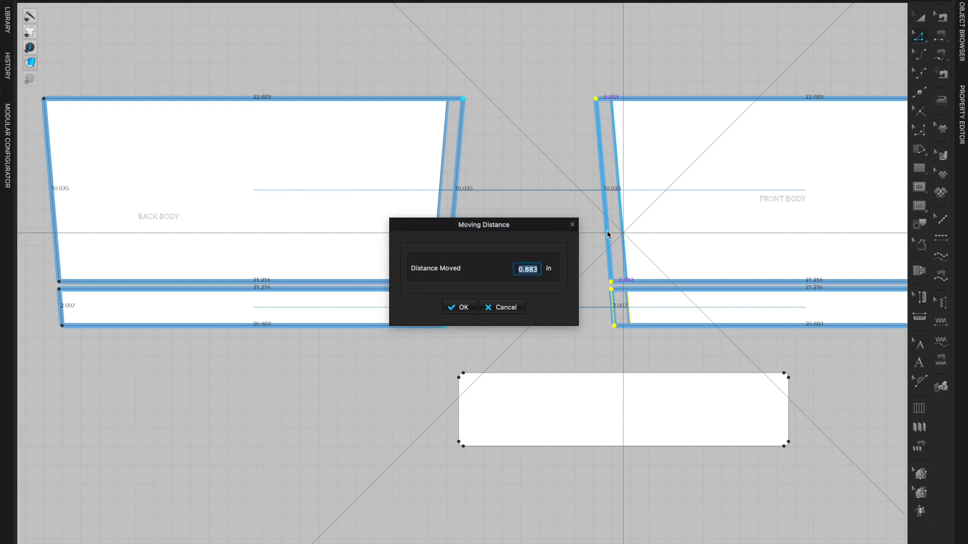
type("2")
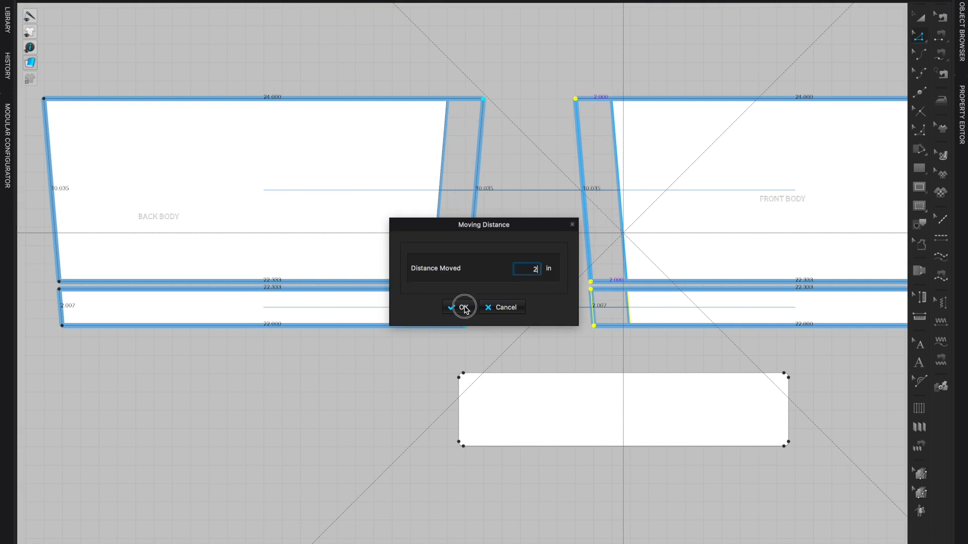
left_click(458, 308)
scroll(728, 332, "down", 3)
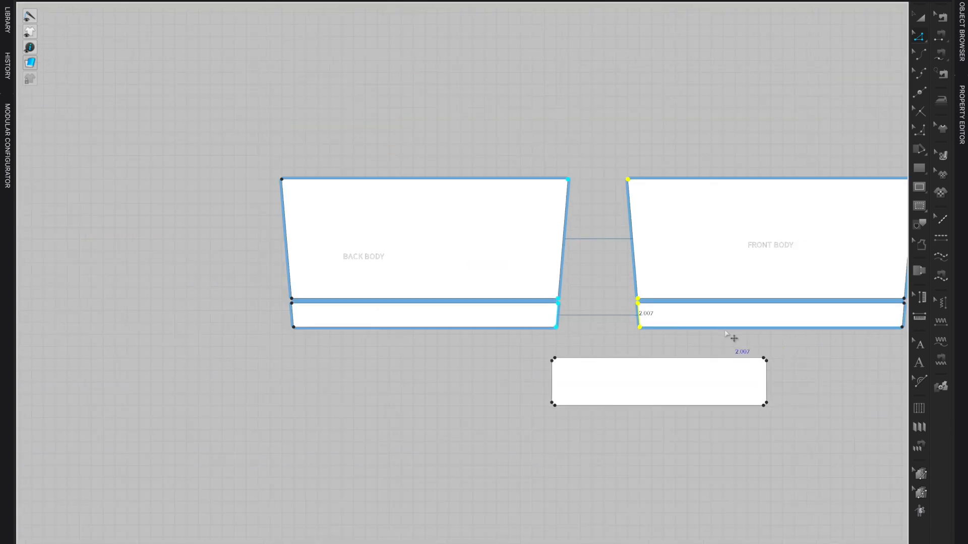
Check the handle dimensions on the tote bag sketch in Preview and create a 32 in wide, 1.5 in high handle rectangle above the bodies.
right_click_drag(779, 357, 635, 330)
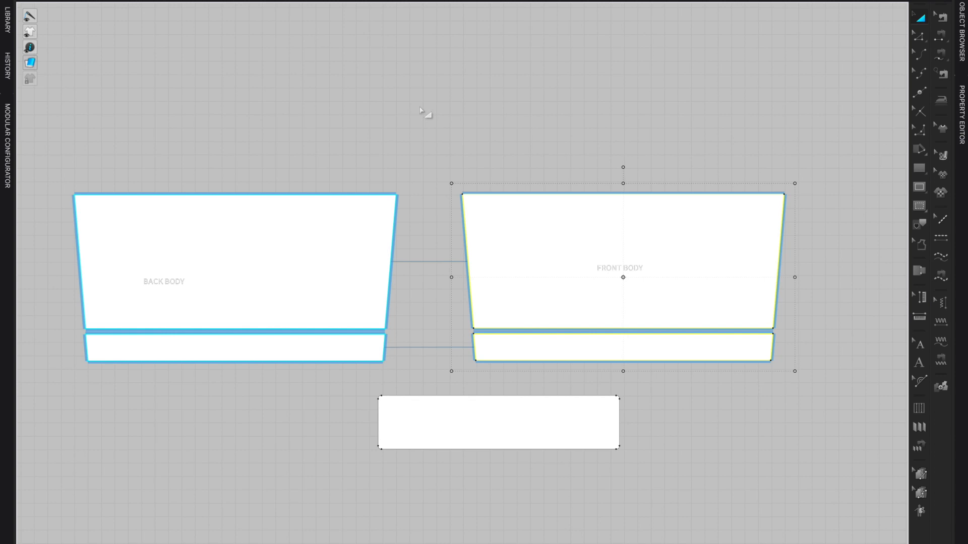
key("super+Tab")
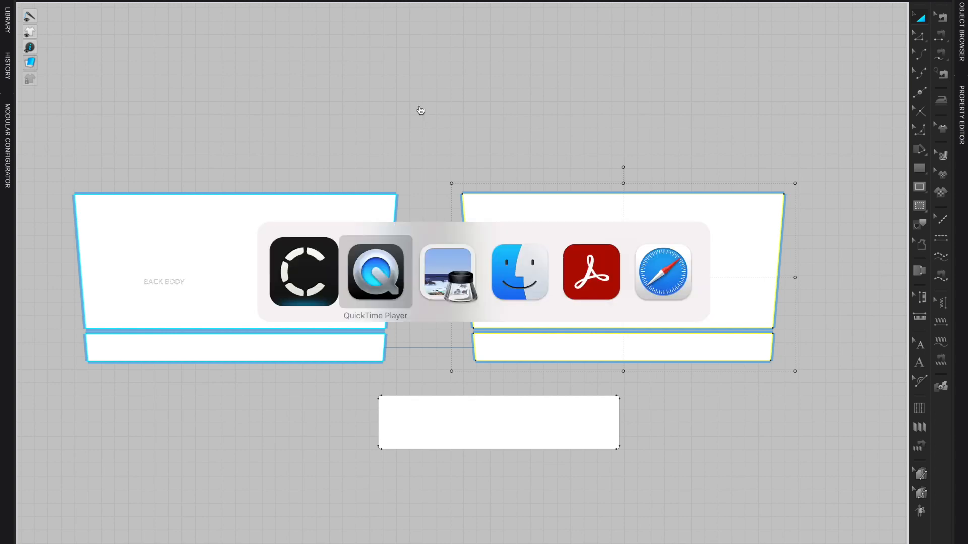
key("super+Tab")
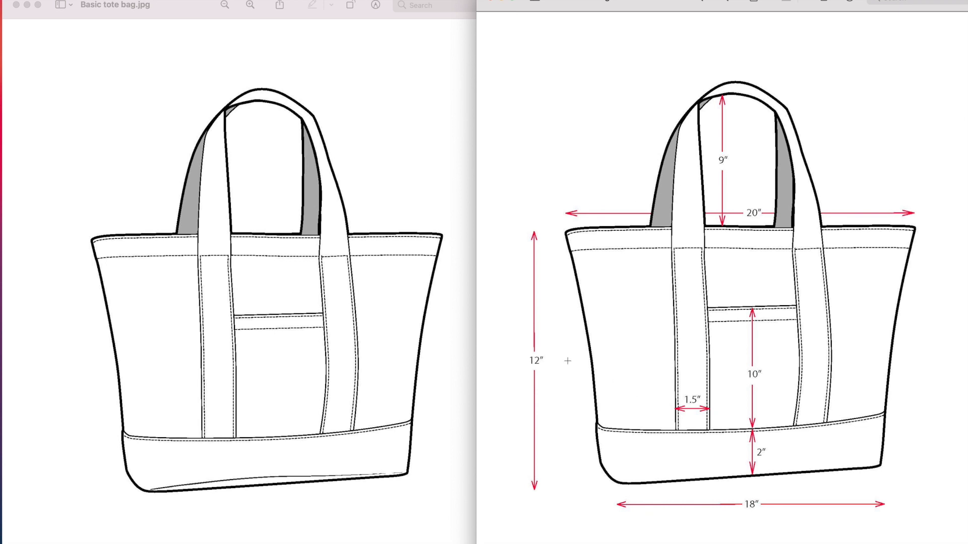
key("super+Tab")
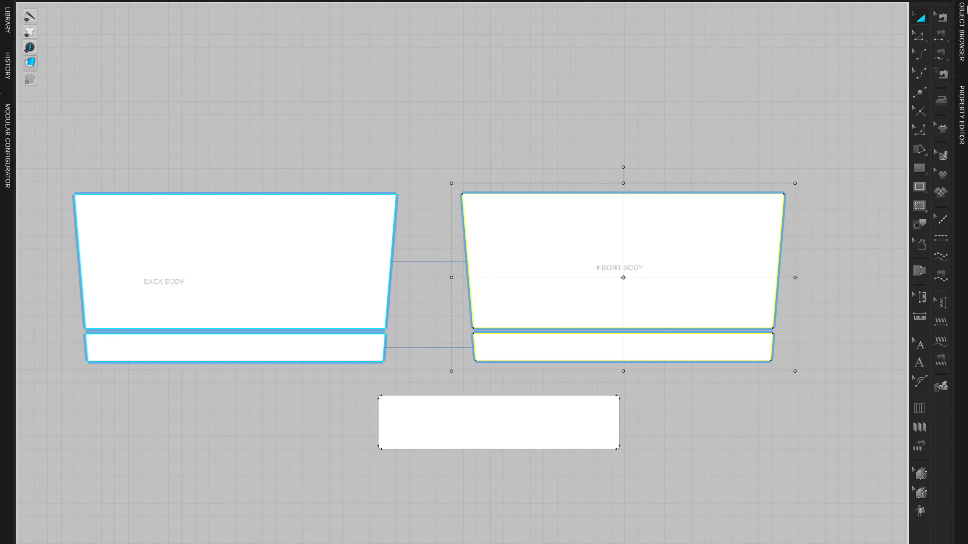
left_click(922, 170)
left_click(466, 81)
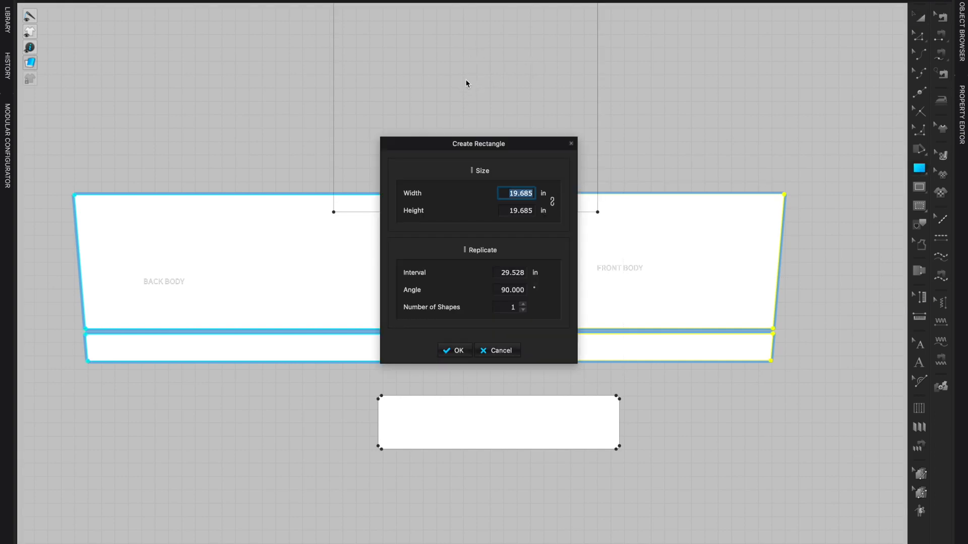
type("32")
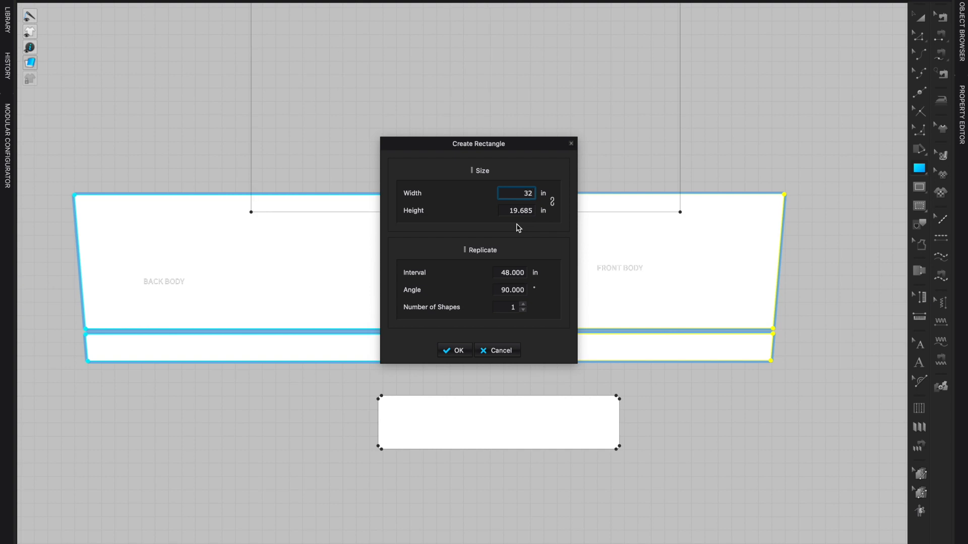
left_click(507, 212)
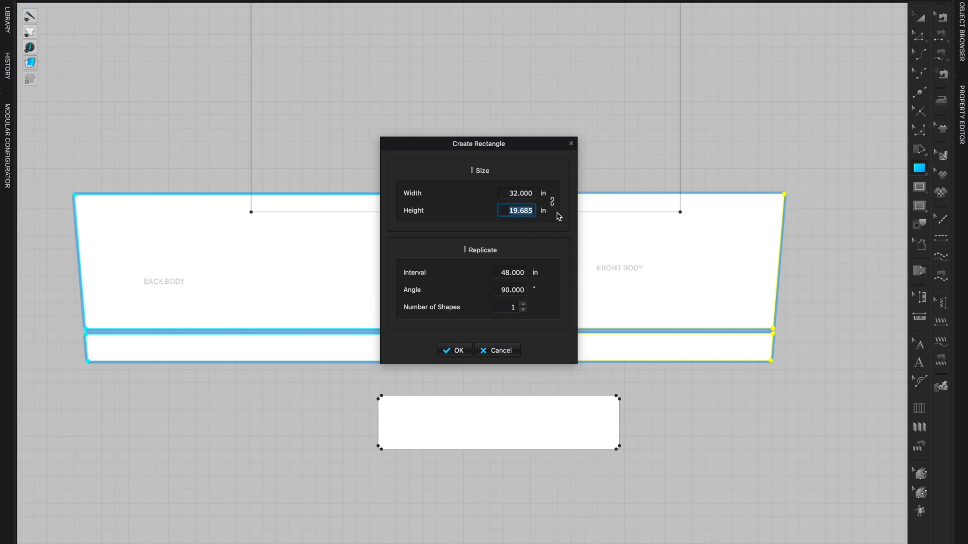
type("1.5")
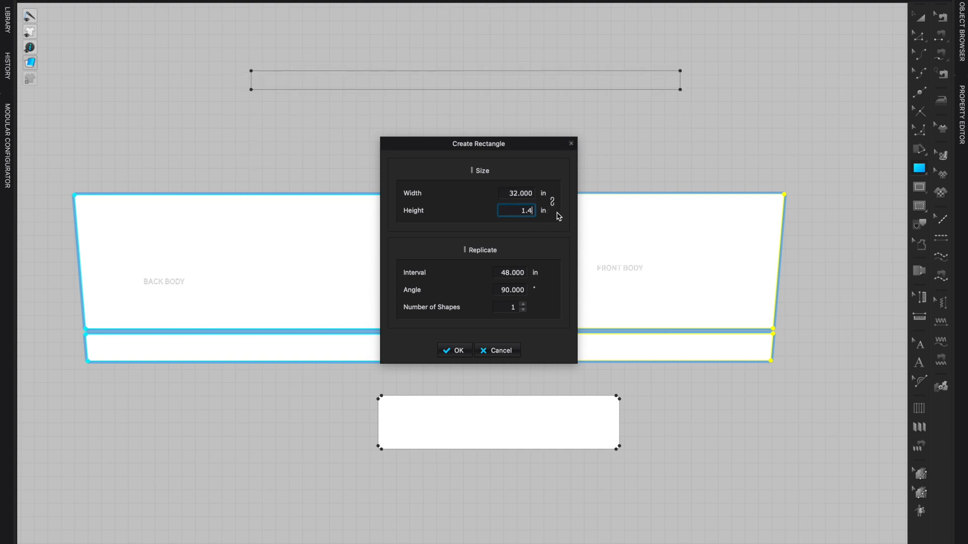
key("Return")
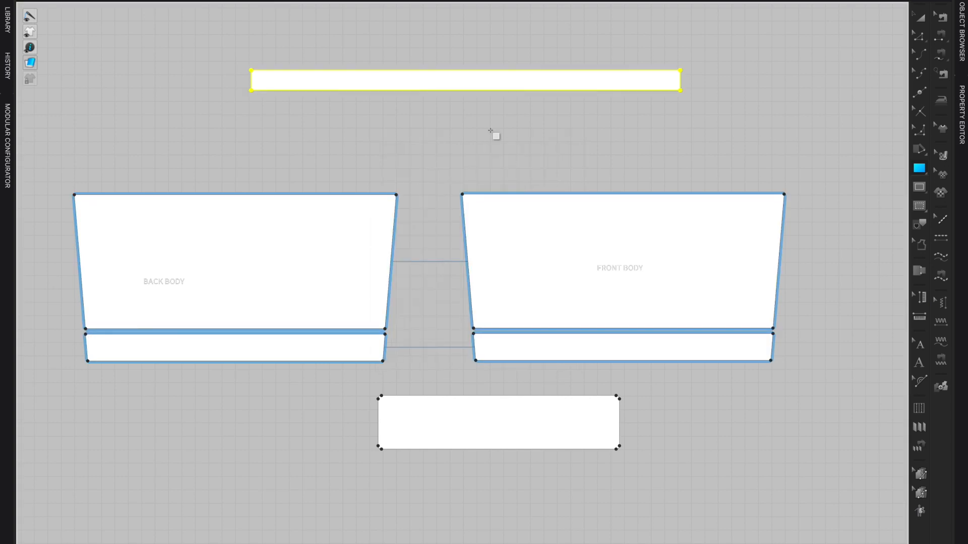
Duplicate the handle strip, placing the copy above the back body and the original above the front body.
scroll(557, 145, "down", 1)
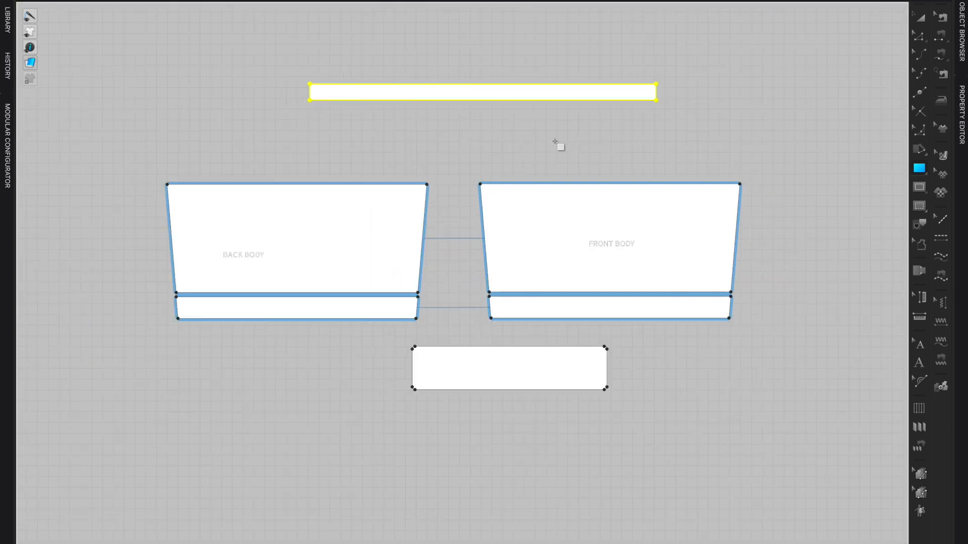
middle_click_drag(561, 146, 589, 158)
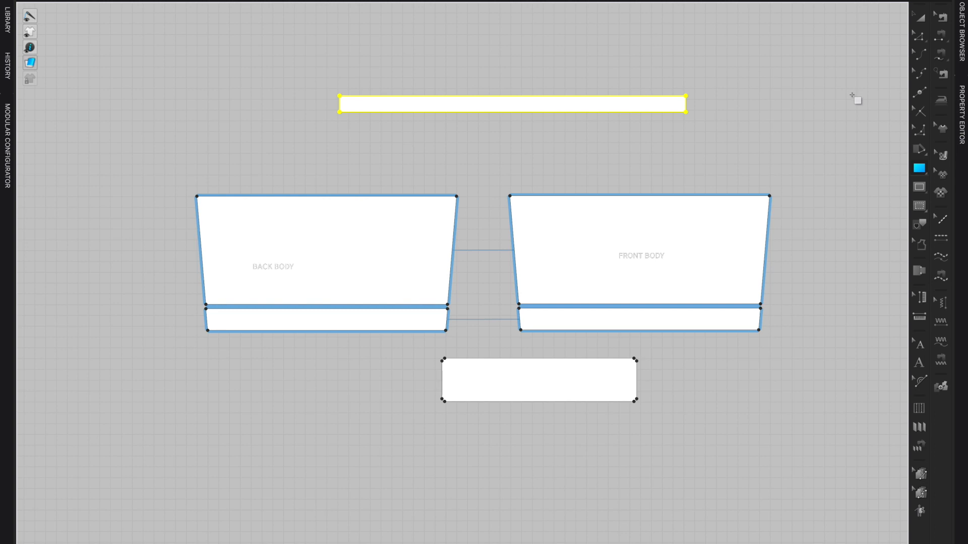
left_click(920, 19)
right_click(483, 105)
left_click(530, 154)
right_click(284, 146)
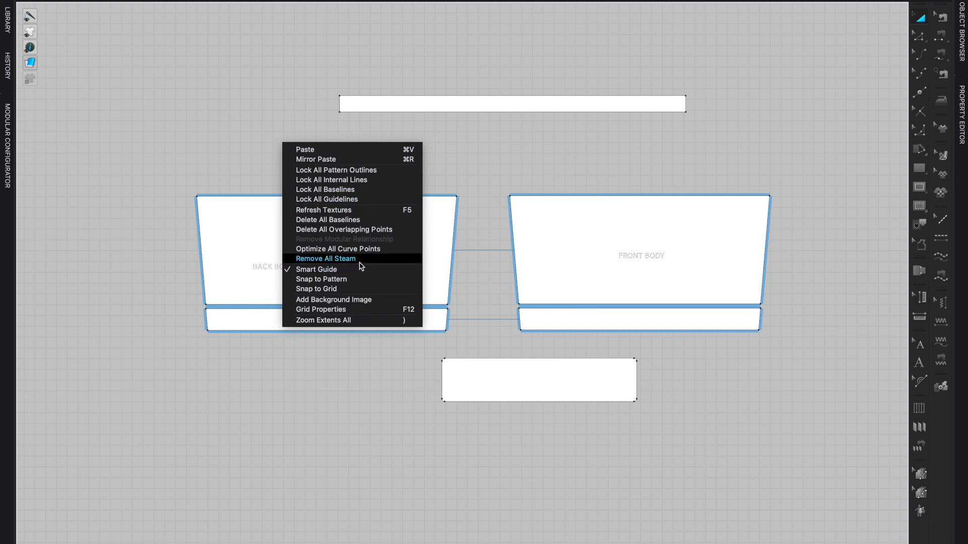
left_click(308, 148)
left_click(266, 139)
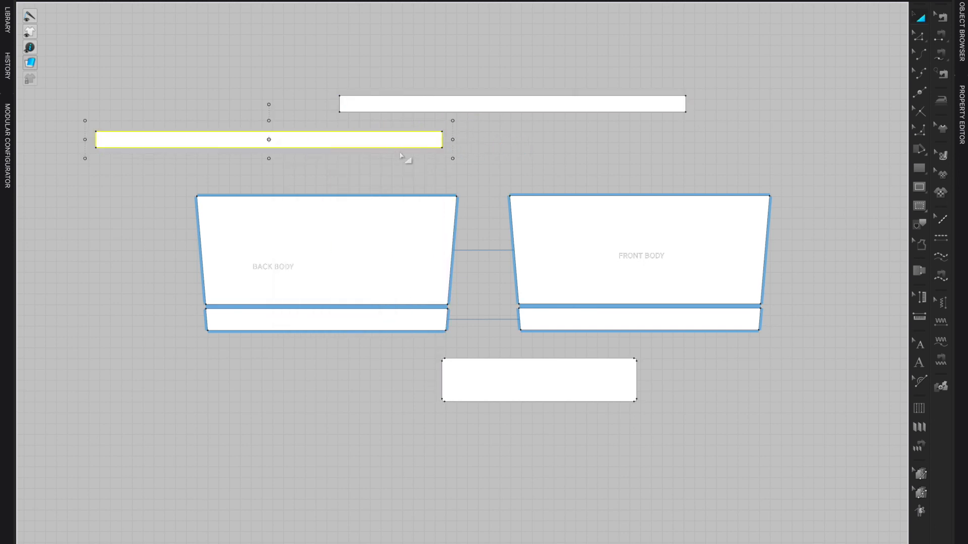
left_click_drag(504, 104, 685, 143)
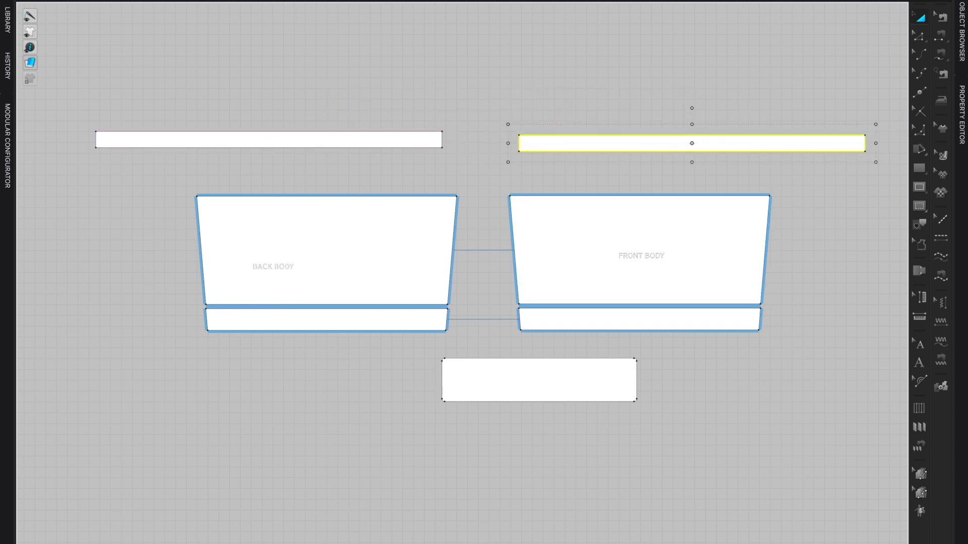
Select all pattern pieces and reset their arrangement to bring them to the centre of the 3D scene.
scroll(593, 279, "down", 2)
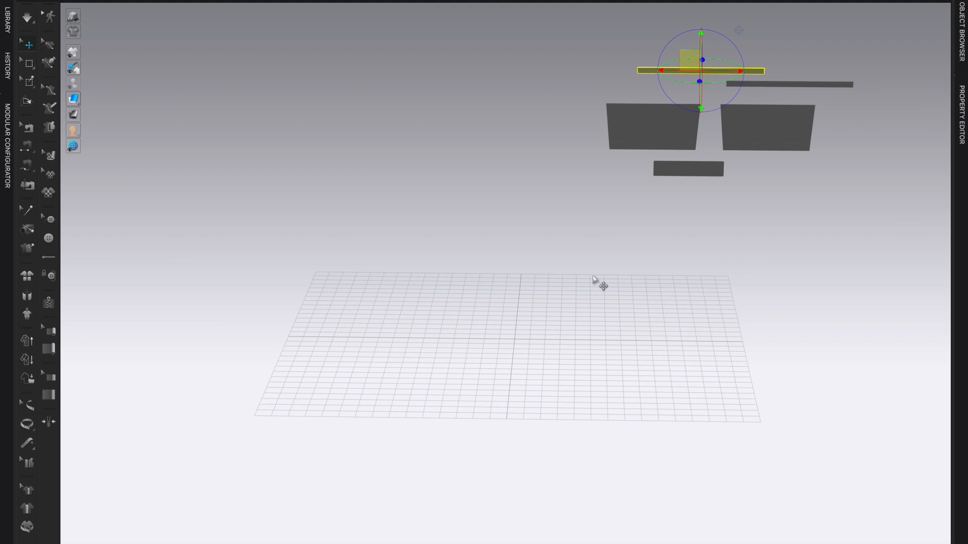
scroll(595, 280, "down", 1)
right_click_drag(736, 314, 826, 248)
left_click(830, 245)
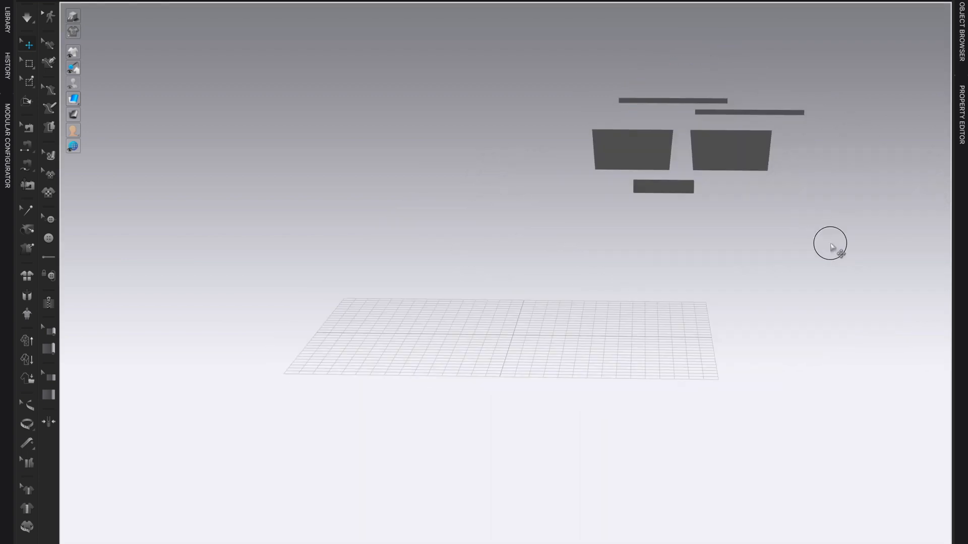
left_click(727, 148)
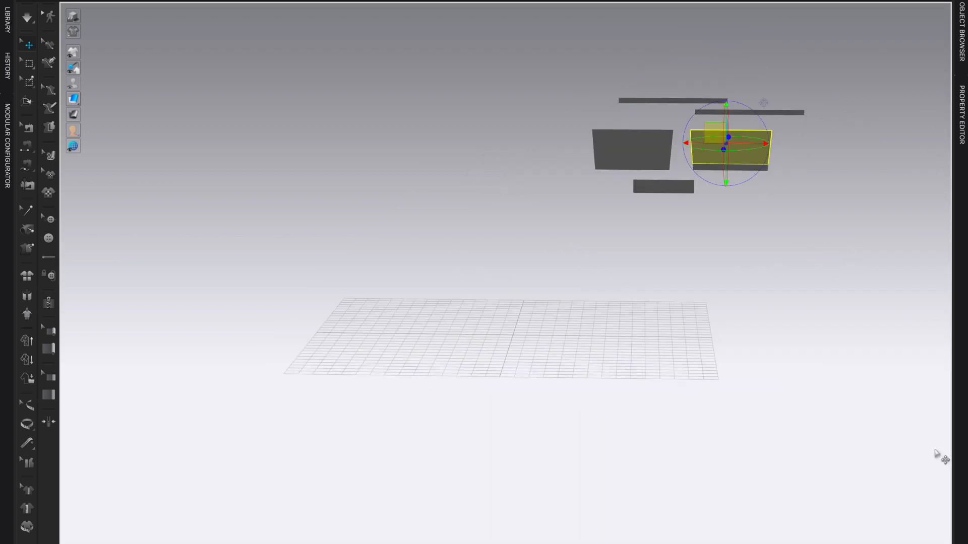
key("alt+2")
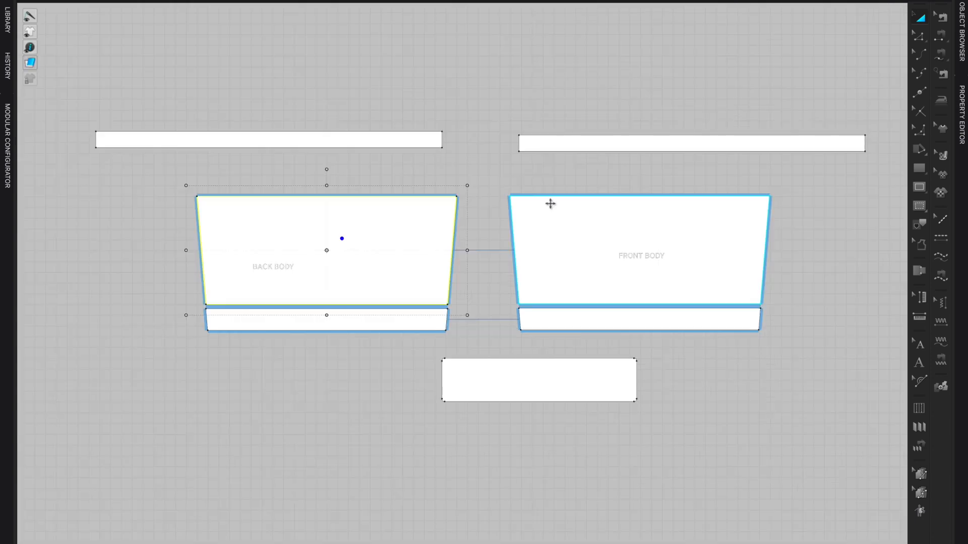
left_click(554, 367)
left_click_drag(65, 78, 893, 503)
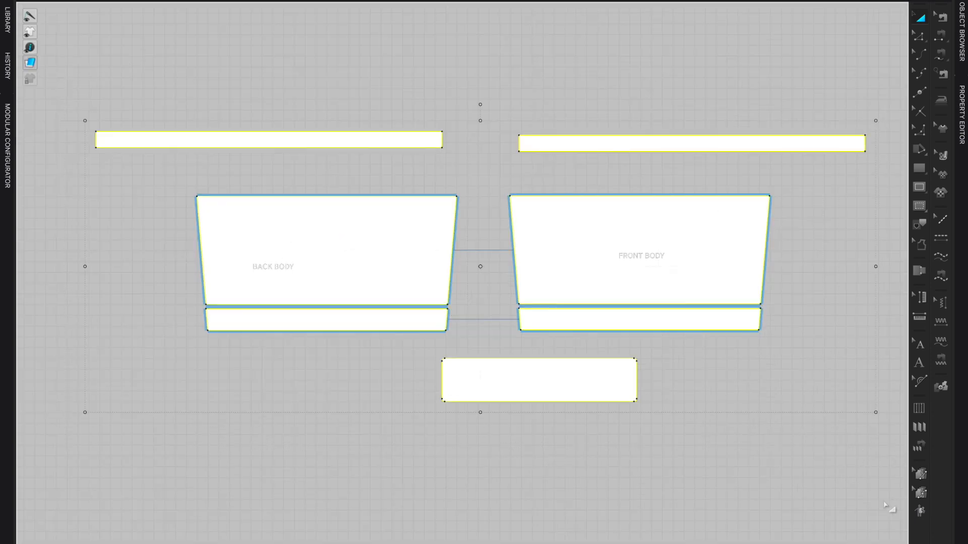
key("alt+1")
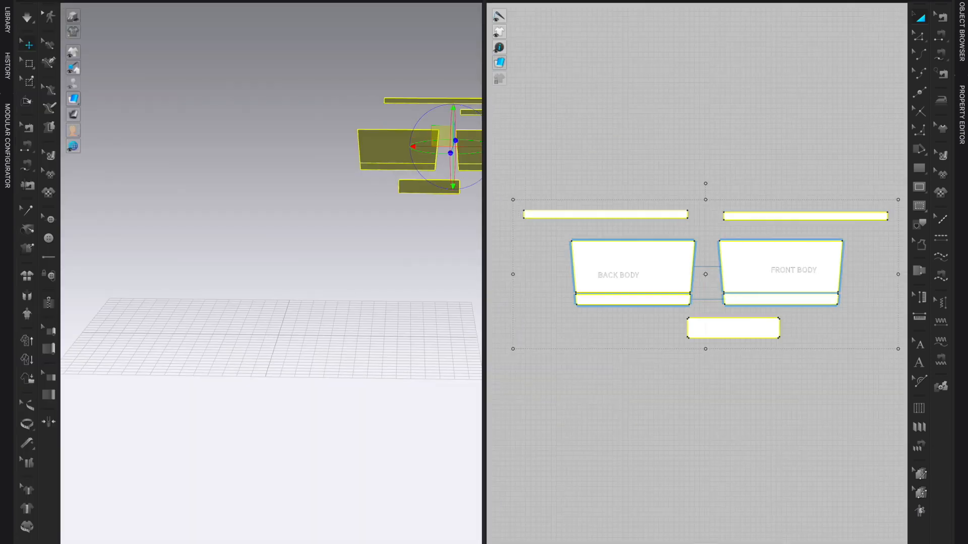
key("ctrl+shift+r")
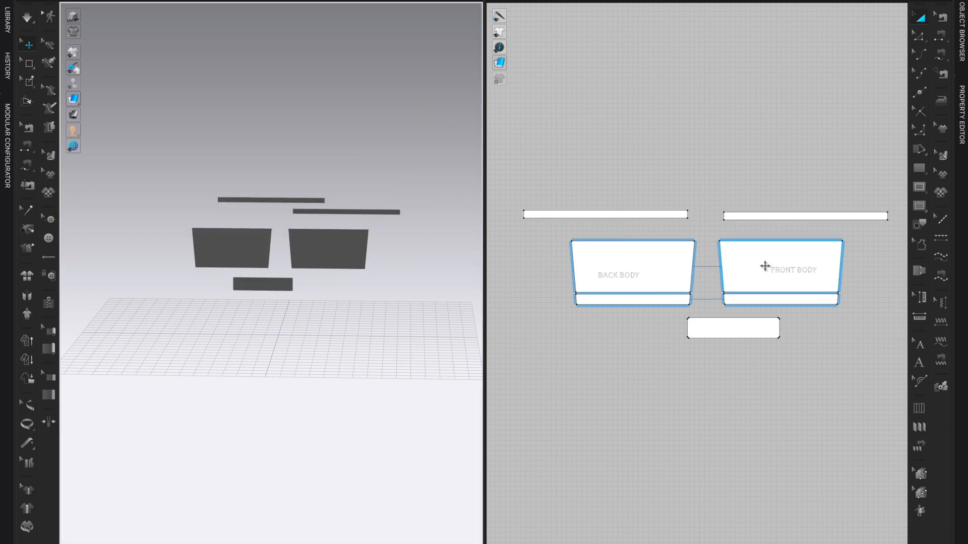
left_click(237, 249)
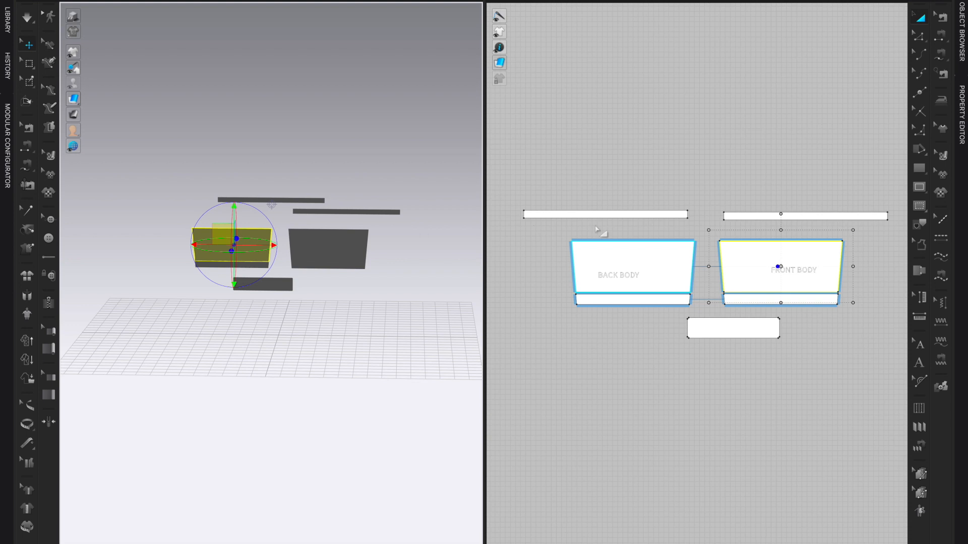
left_click(360, 308)
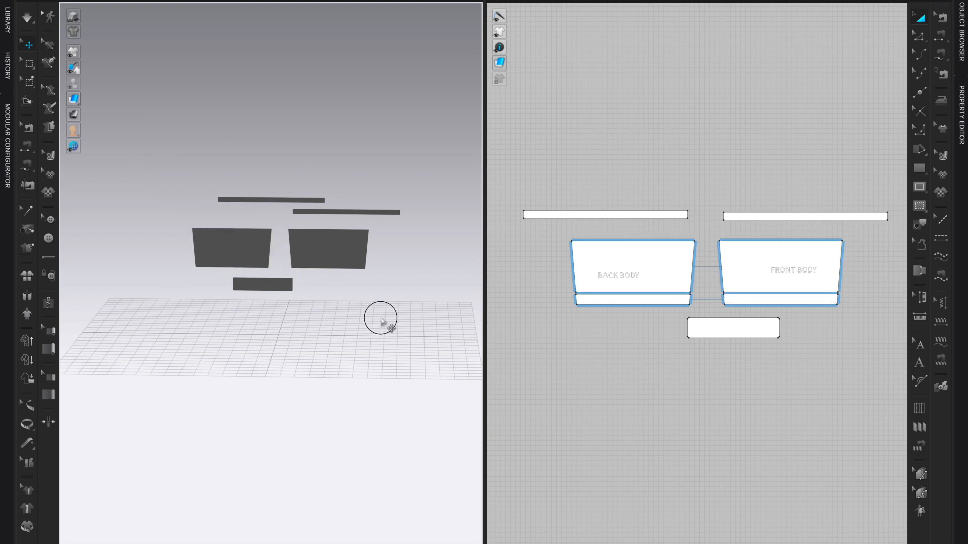
Rotate all pattern pieces about the vertical axis in 3D so their front sides face forward, and compare them with the 2D layout.
left_click_drag(515, 183, 900, 388)
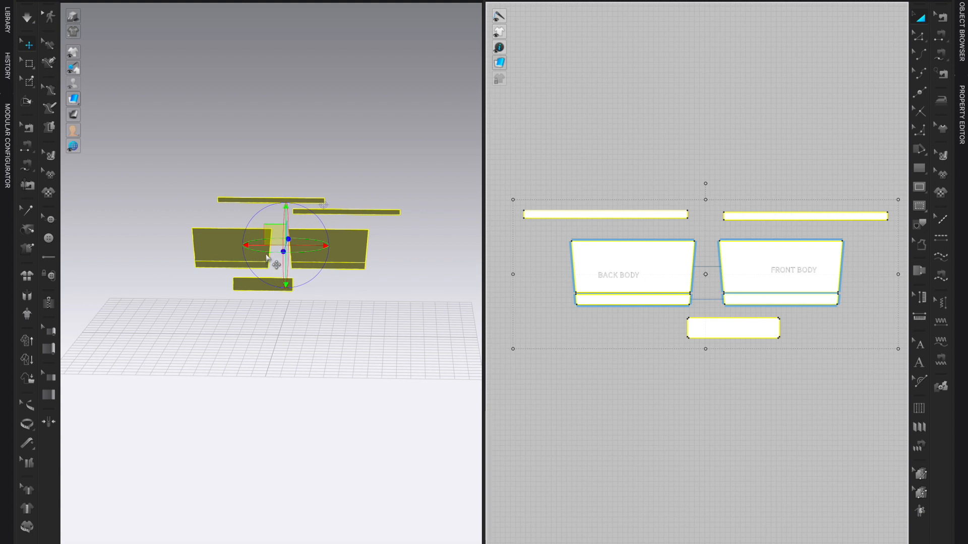
left_click_drag(264, 250, 604, 255)
left_click_drag(247, 249, 350, 251)
scroll(386, 262, "up", 5)
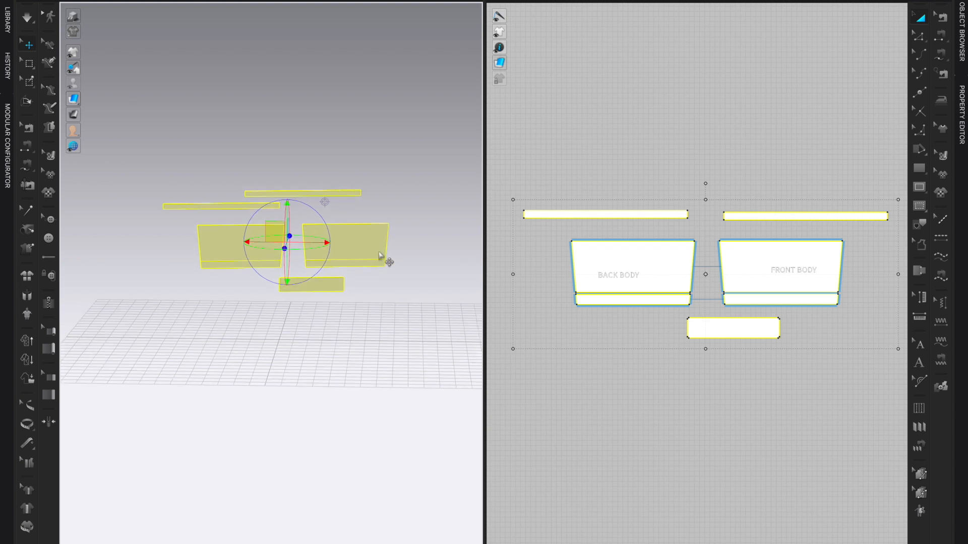
left_click(377, 245)
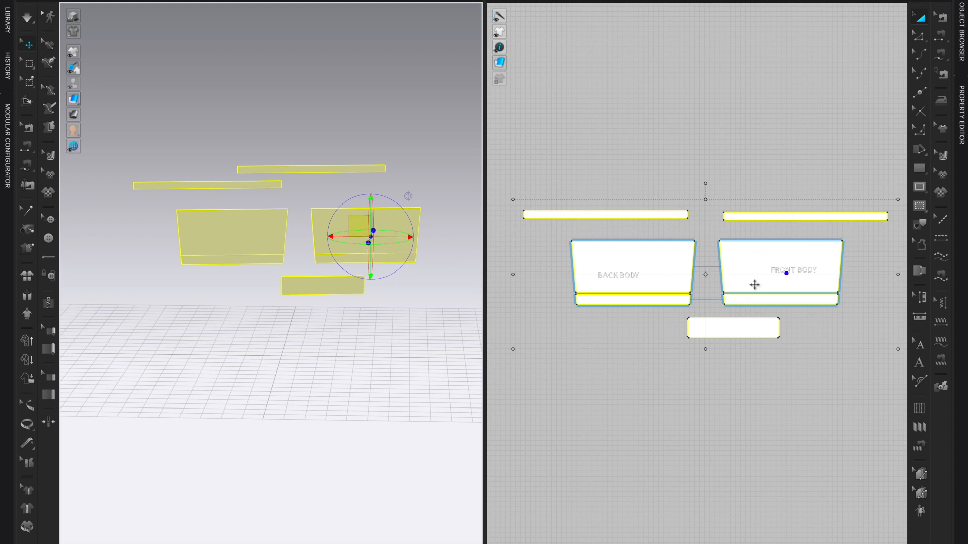
left_click(205, 230)
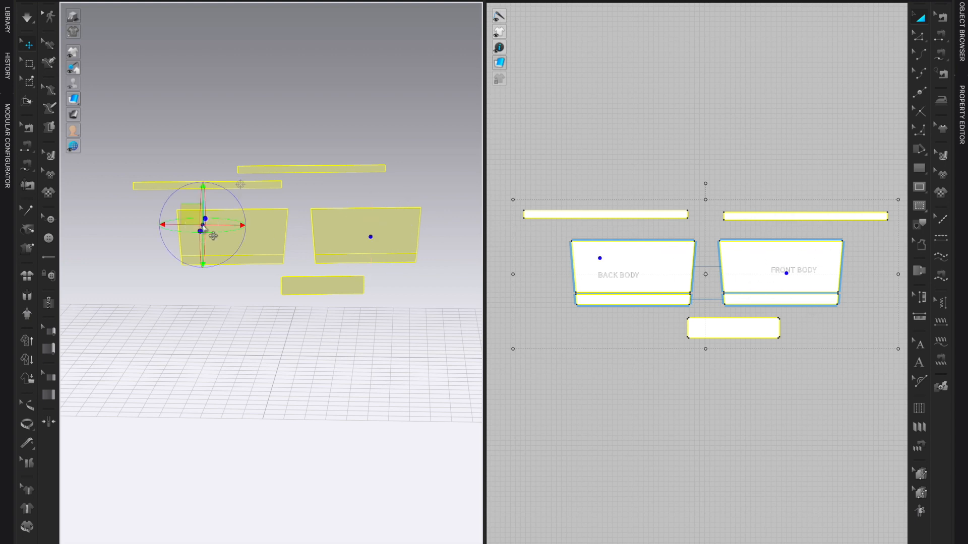
left_click(262, 185)
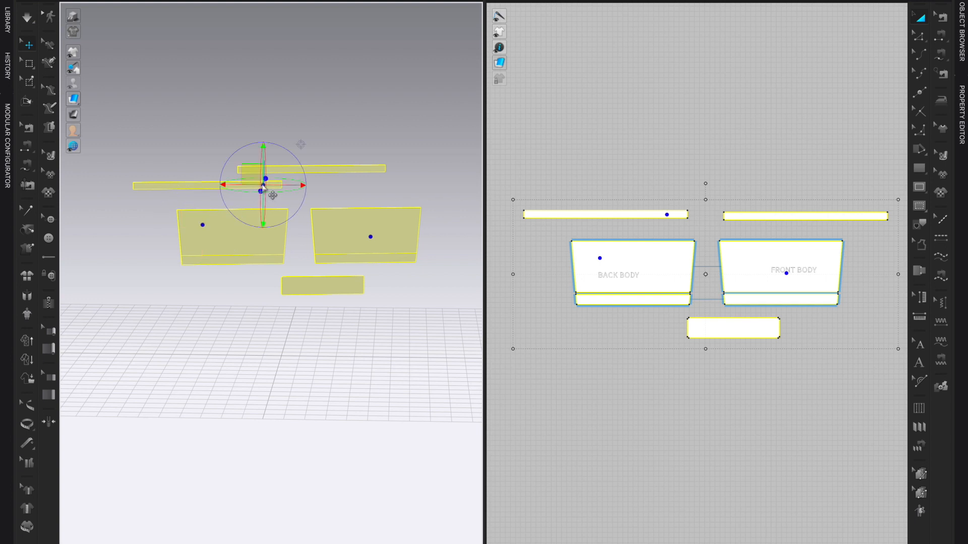
Clear the selection of all pattern pieces in the 3D scene.
left_click(351, 169)
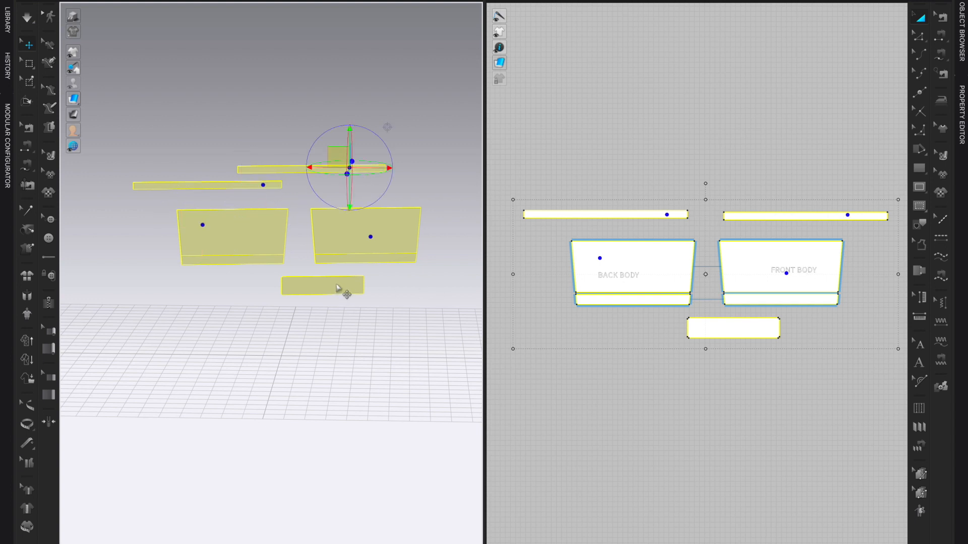
left_click(337, 288)
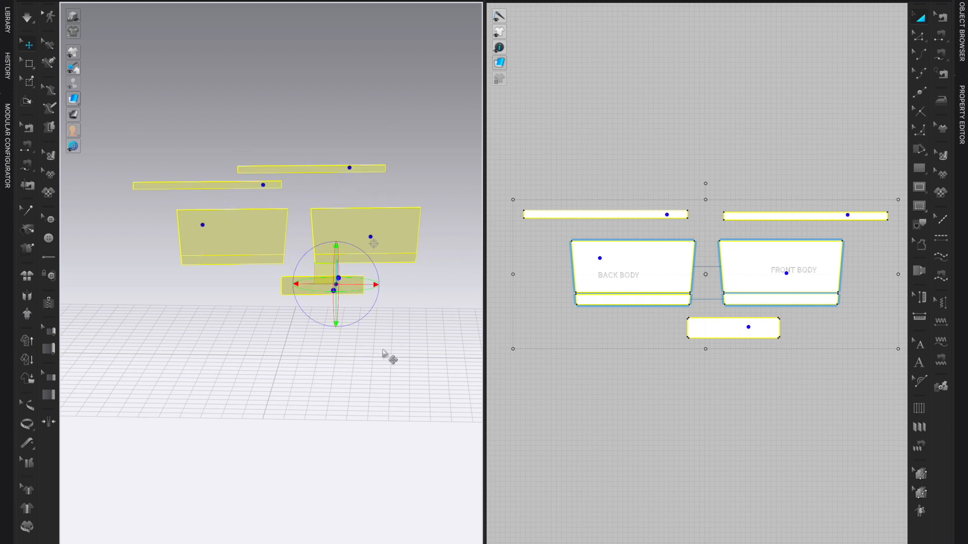
left_click(419, 331)
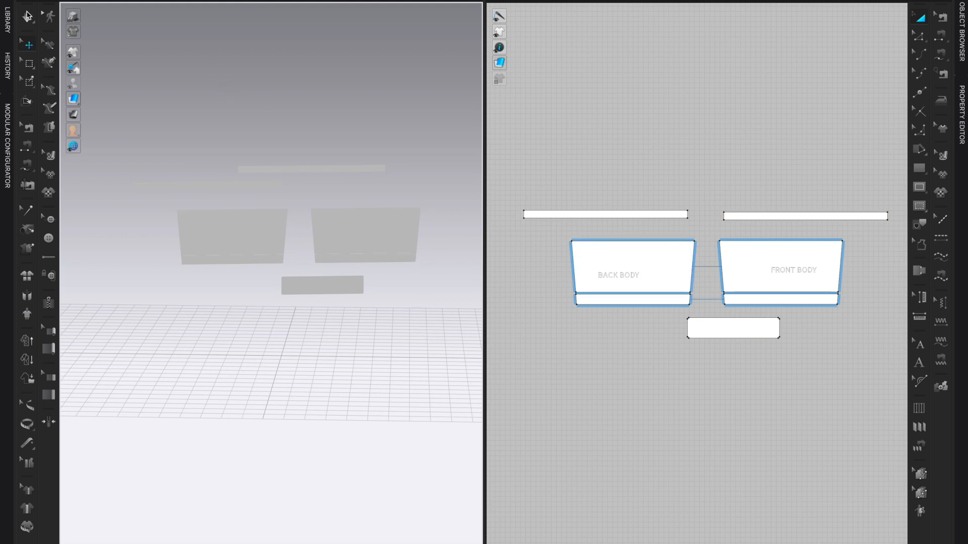
Add the box-shaped 3D_Shape_01.avt from the library's 3D_Shape avatars to the 3D scene and close the library.
left_click(9, 20)
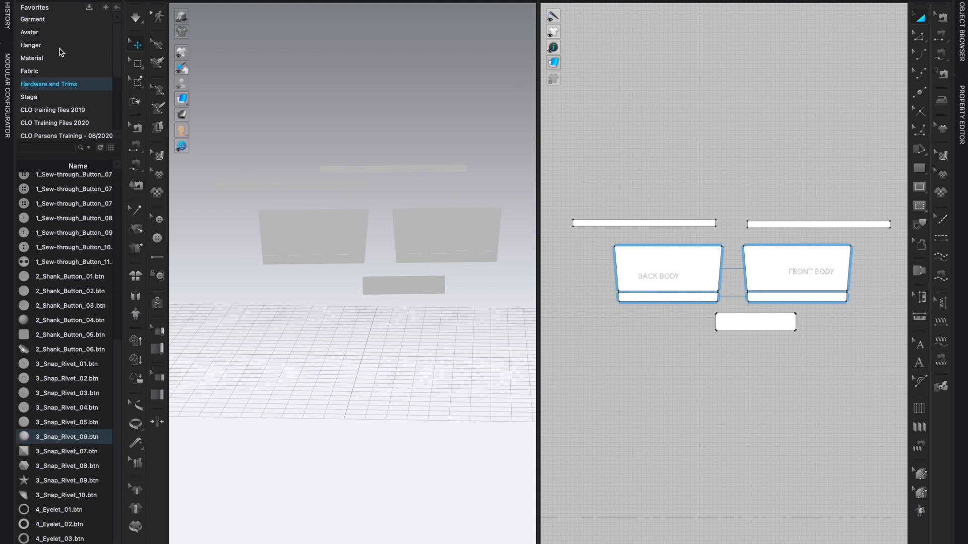
left_click(47, 34)
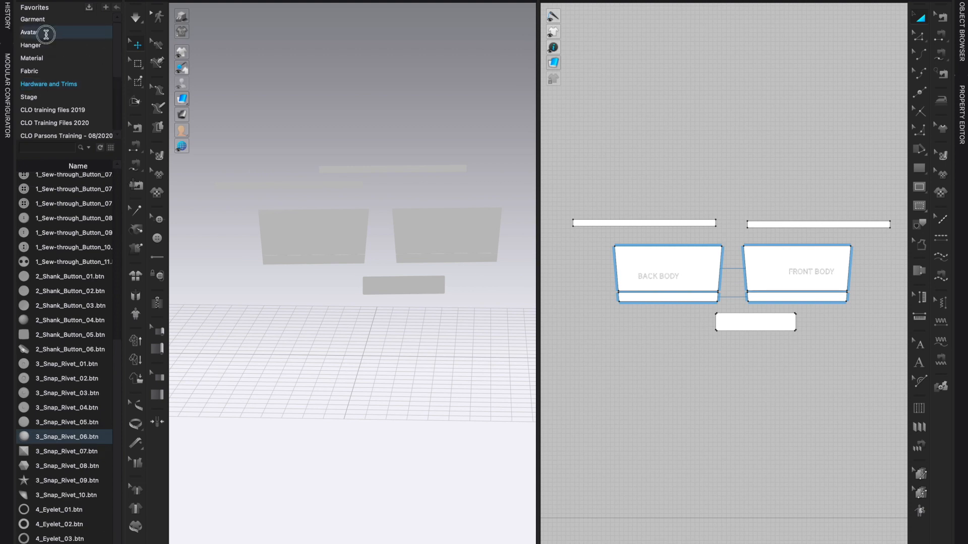
left_click(46, 34)
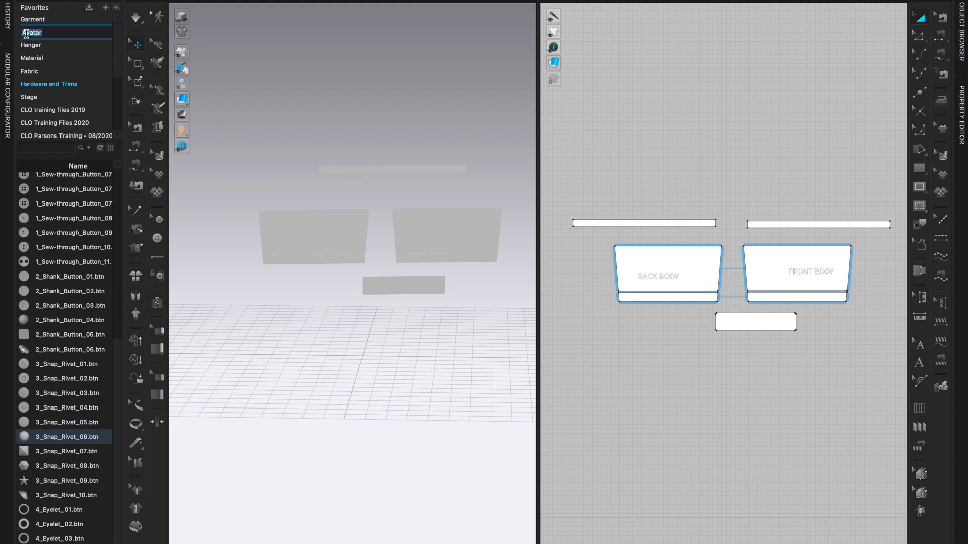
double_click(95, 34)
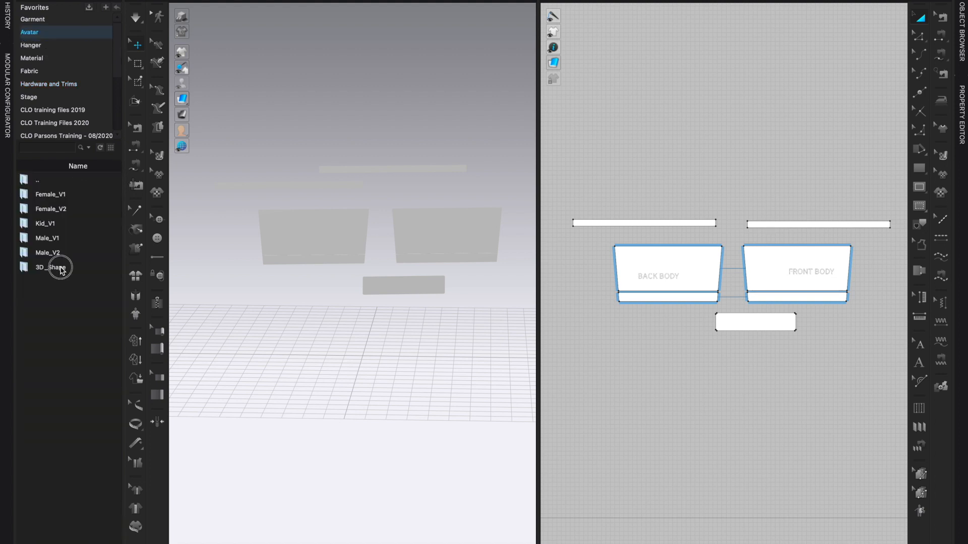
double_click(59, 267)
mouse_move(49, 240)
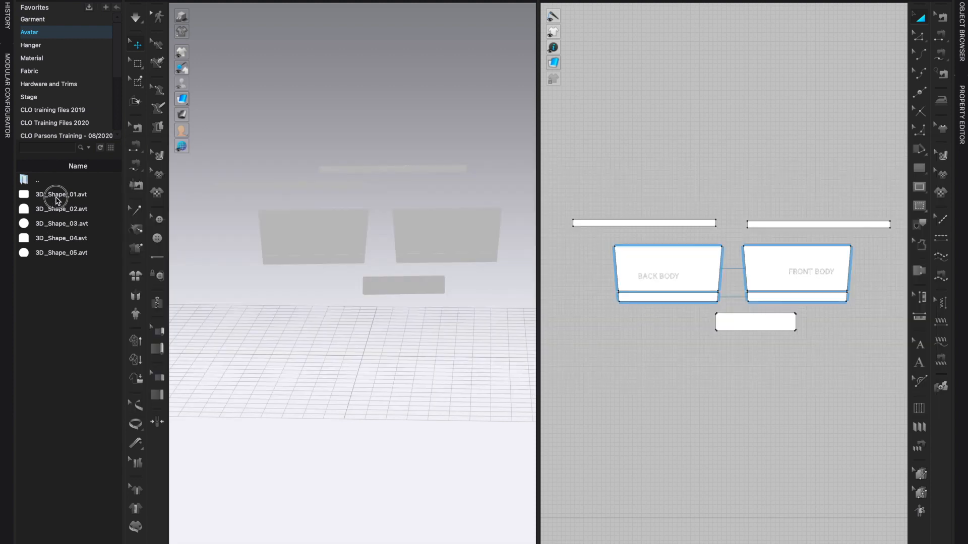
left_click_drag(59, 195, 367, 328)
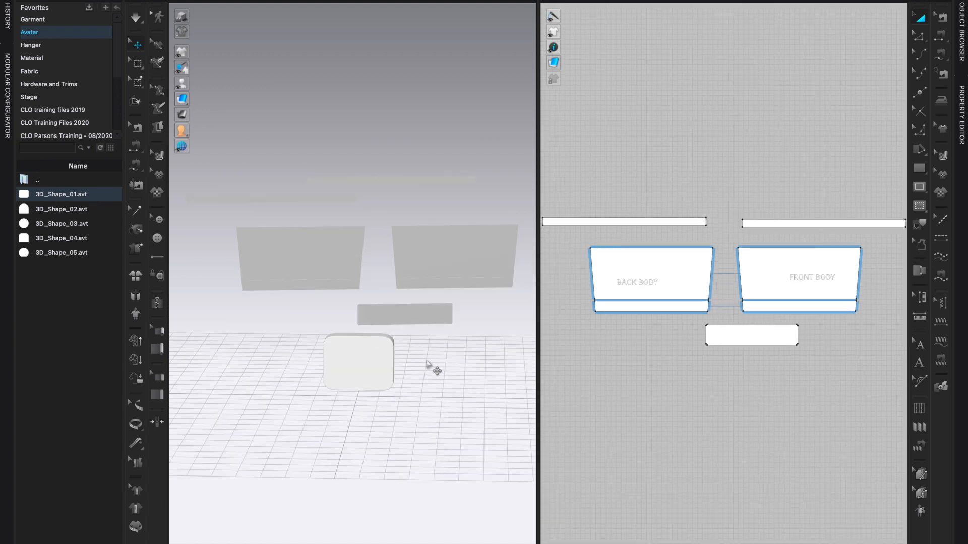
left_click(118, 6)
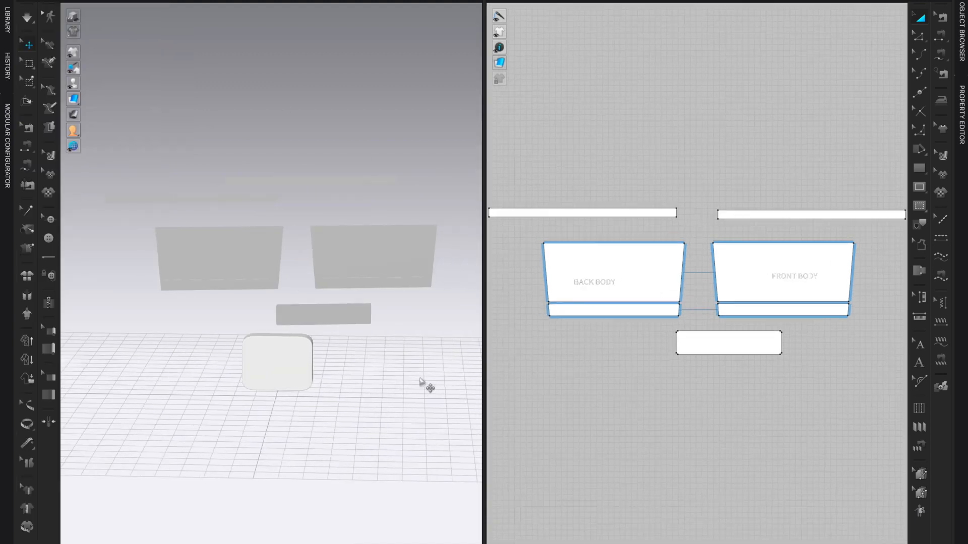
Stretch the 3D block horizontally into a wider, bag-like shape.
scroll(426, 385, "up", 4)
left_click(298, 397)
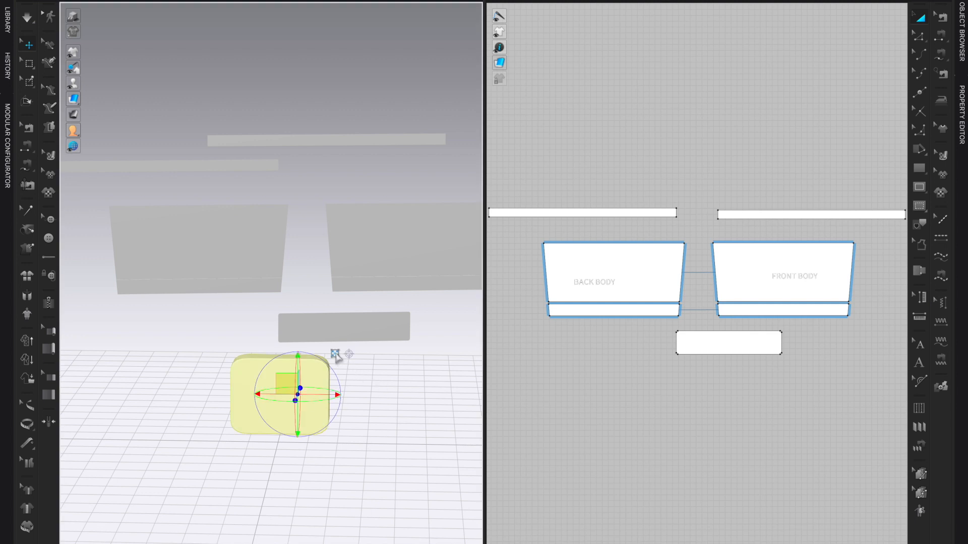
left_click_drag(296, 396, 257, 394)
left_click(279, 382)
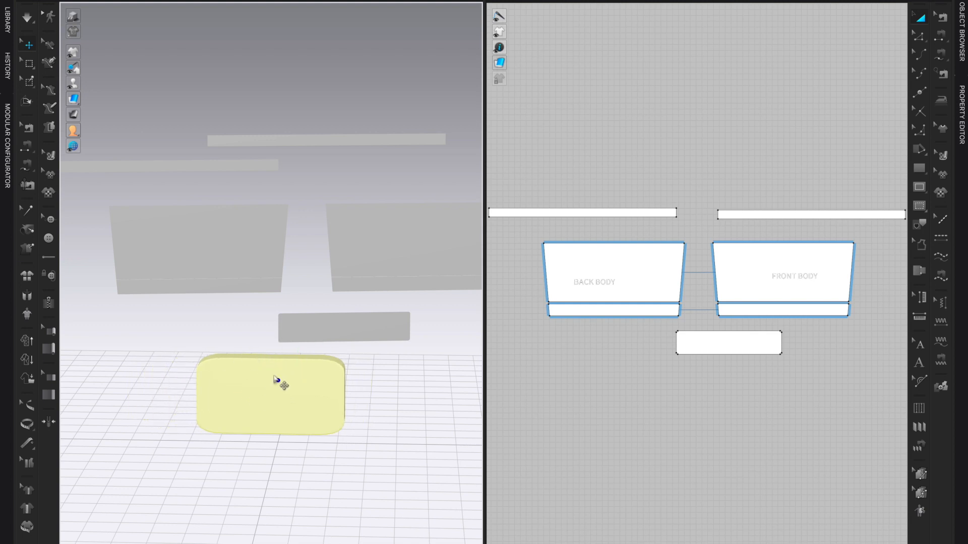
Scale the 3D block along its depth to make it thicker, and return to the move gizmo.
right_click_drag(363, 423, 321, 429)
left_click(275, 392)
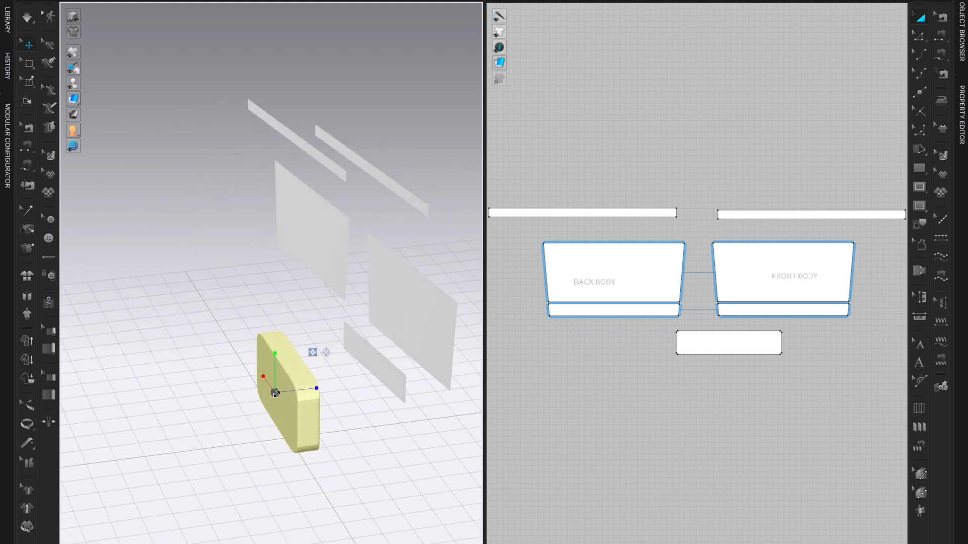
mouse_move(315, 388)
left_mouse_down()
mouse_move(329, 389)
mouse_move(317, 390)
left_mouse_up()
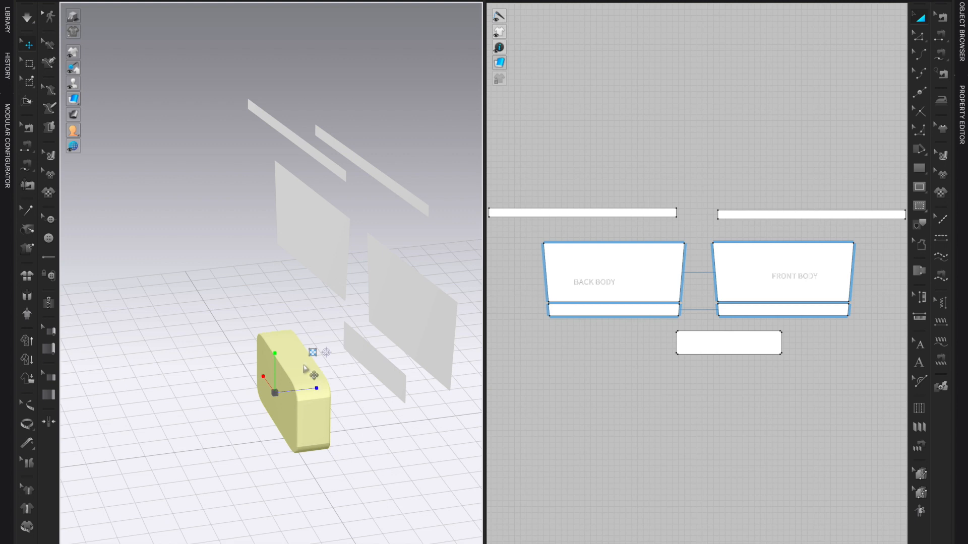
left_click_drag(275, 364, 275, 365)
left_click(310, 353)
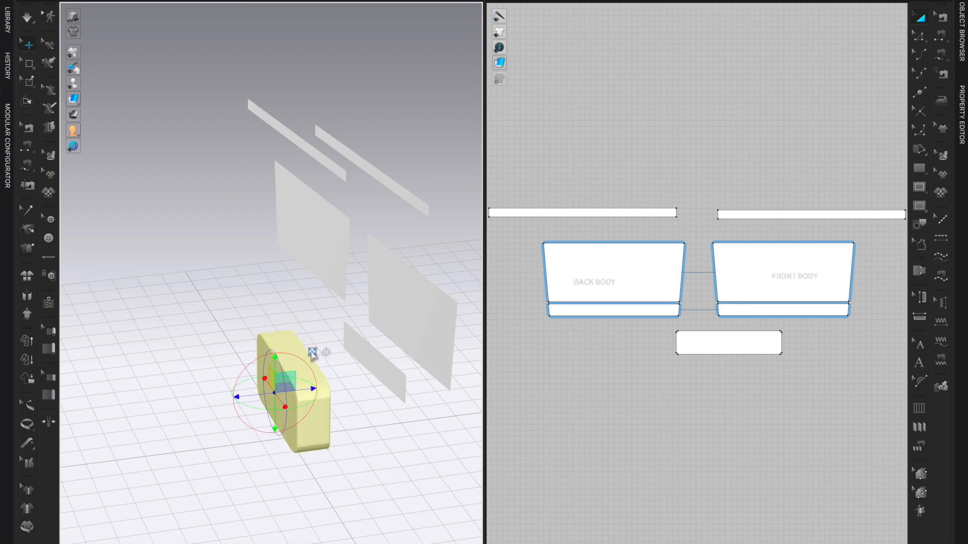
Move the block up next to the base piece and narrow it to roughly the width of the base.
left_click_drag(284, 383, 298, 227)
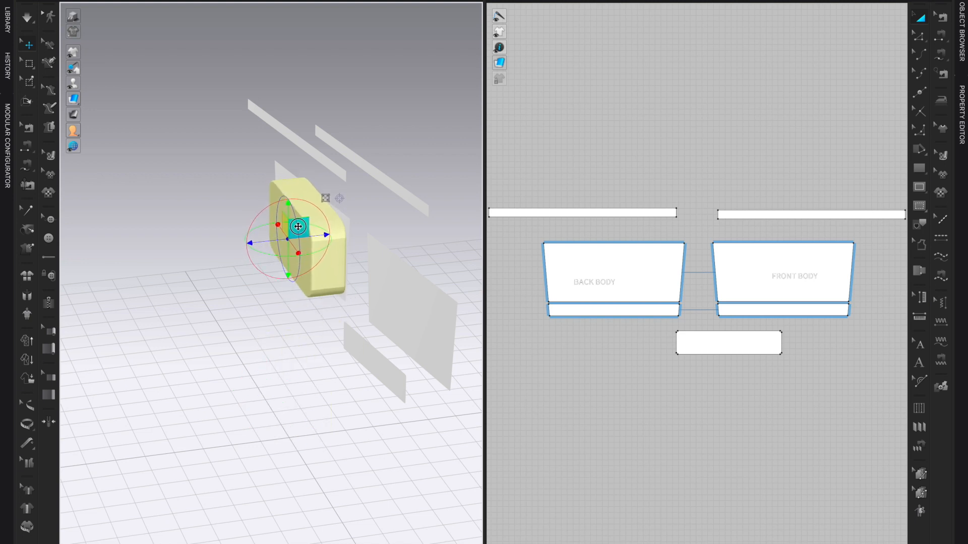
right_click_drag(346, 518, 408, 505)
left_click_drag(260, 218, 325, 267)
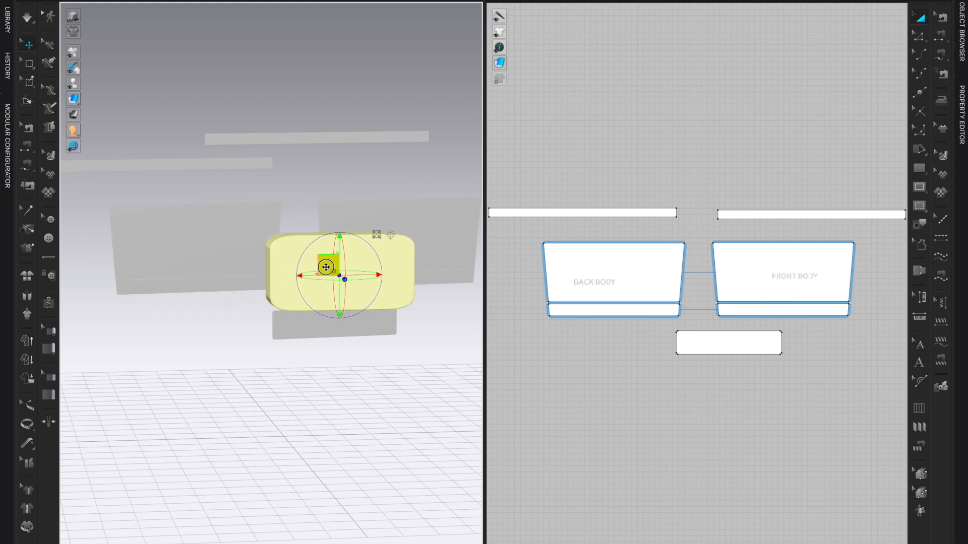
scroll(439, 423, "up", 5)
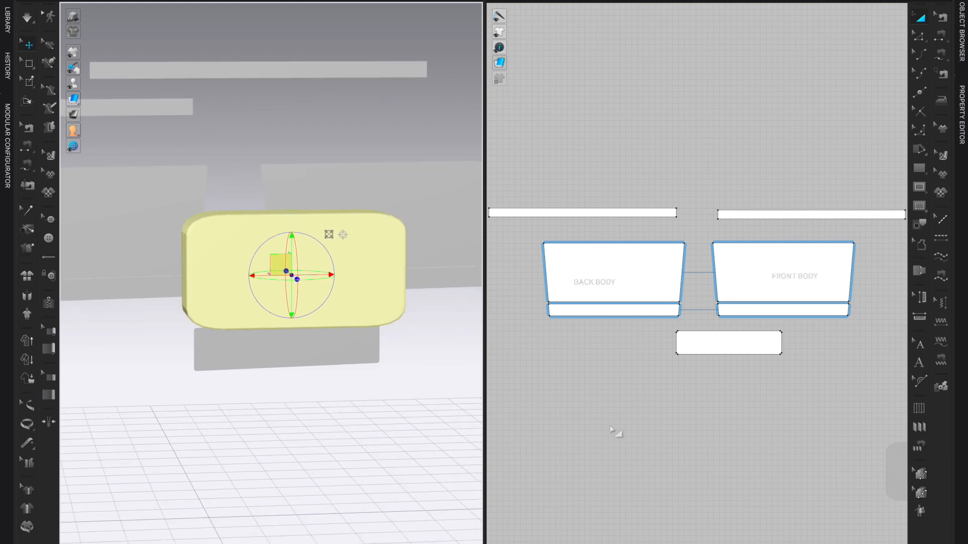
left_click(329, 235)
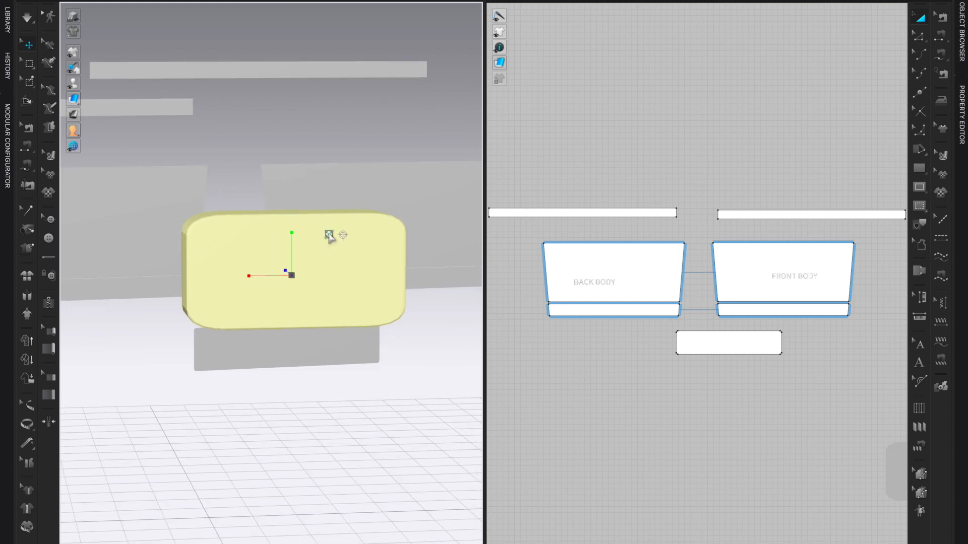
left_click_drag(270, 275, 278, 276)
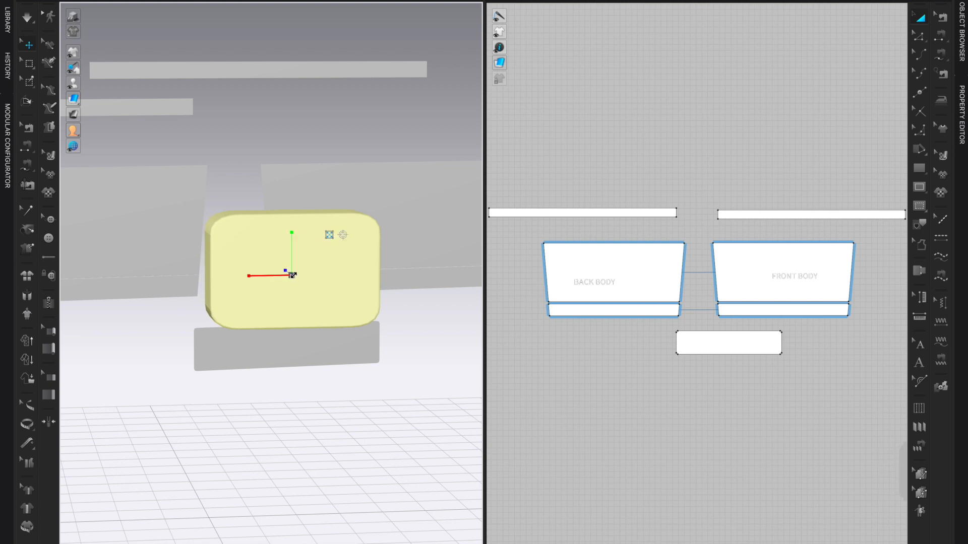
left_click(327, 234)
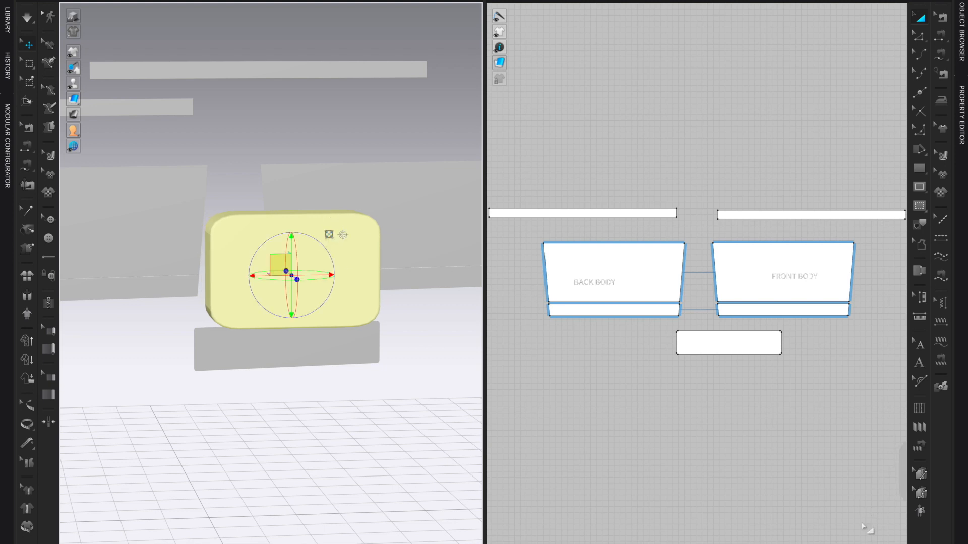
Show only the 3D window and move the block down below the pattern pieces.
left_click(927, 543)
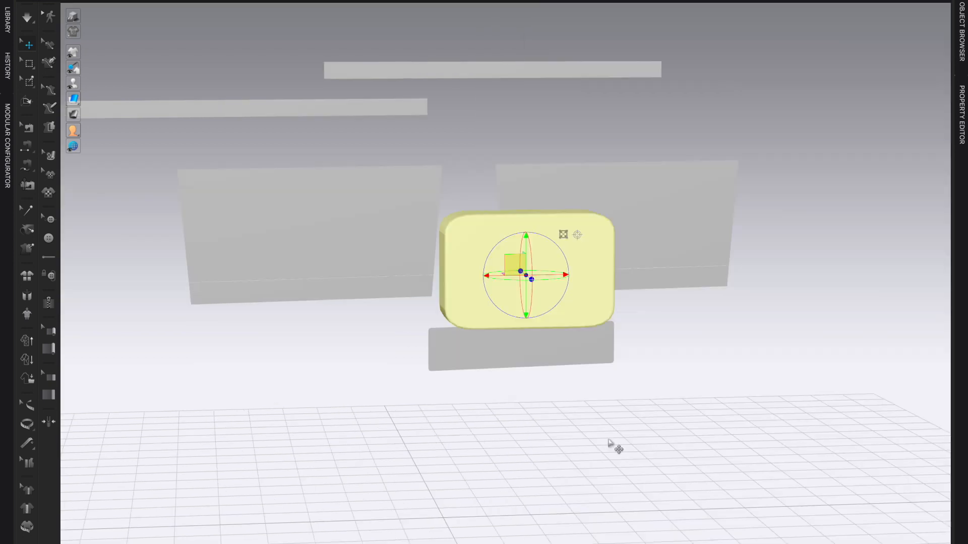
scroll(638, 394, "down", 3)
scroll(638, 393, "down", 1)
left_click_drag(542, 252, 432, 376)
right_click_drag(649, 416, 641, 421)
Show the arrangement points around the 3D block.
mouse_move(76, 87)
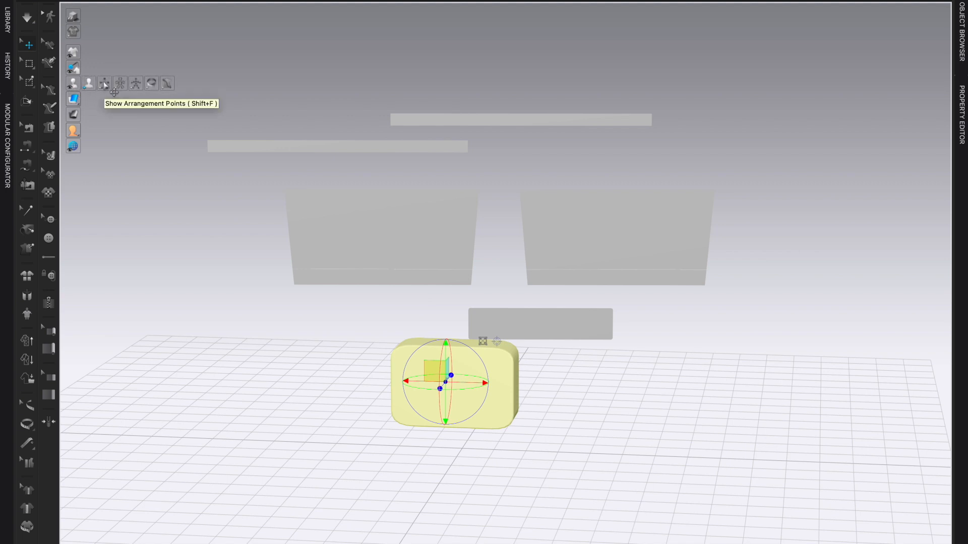
left_click(104, 83)
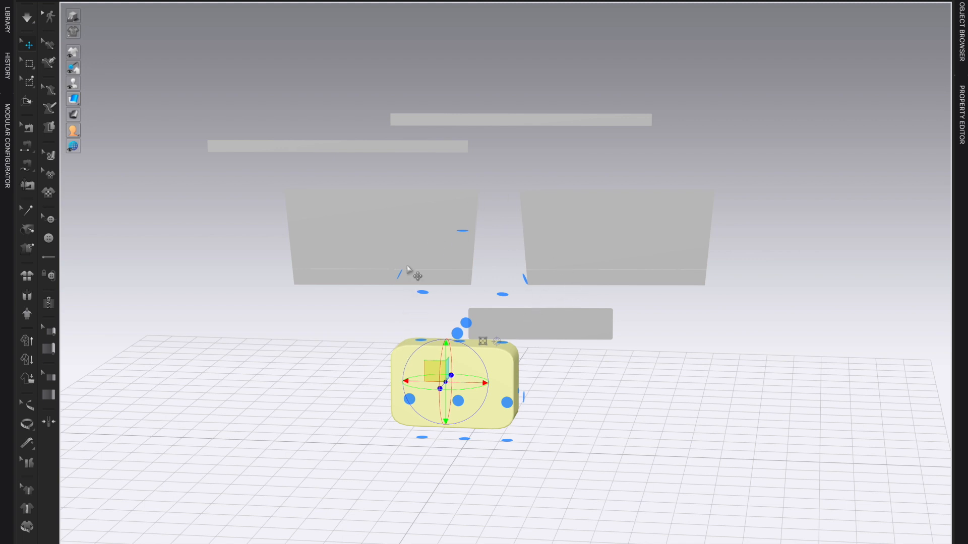
mouse_move(554, 398)
right_mouse_down()
mouse_move(514, 388)
mouse_move(527, 410)
mouse_move(585, 408)
mouse_move(557, 401)
right_mouse_up()
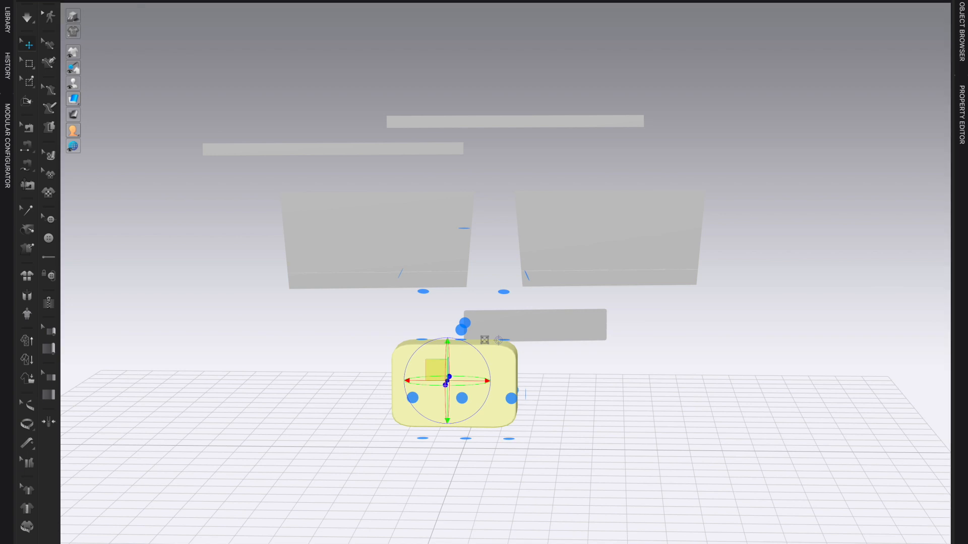
Bring back the 2D window beside the 3D one and place the front body on the block's front centre arrangement point.
key("alt+1")
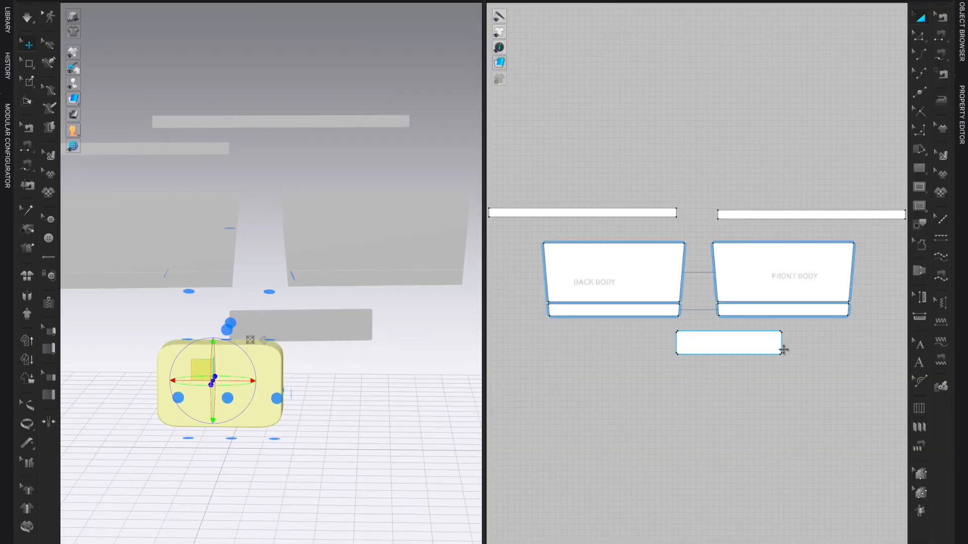
left_click(771, 283)
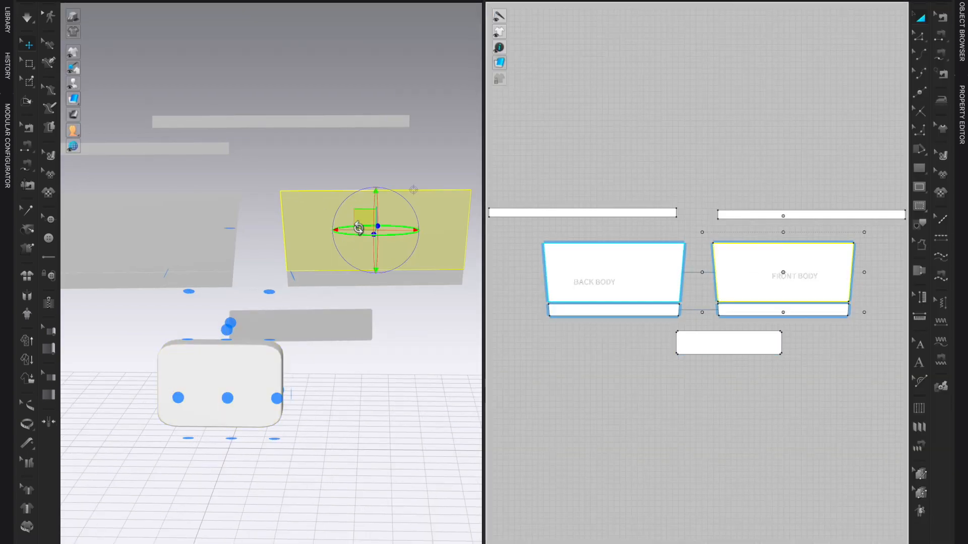
left_click(227, 398)
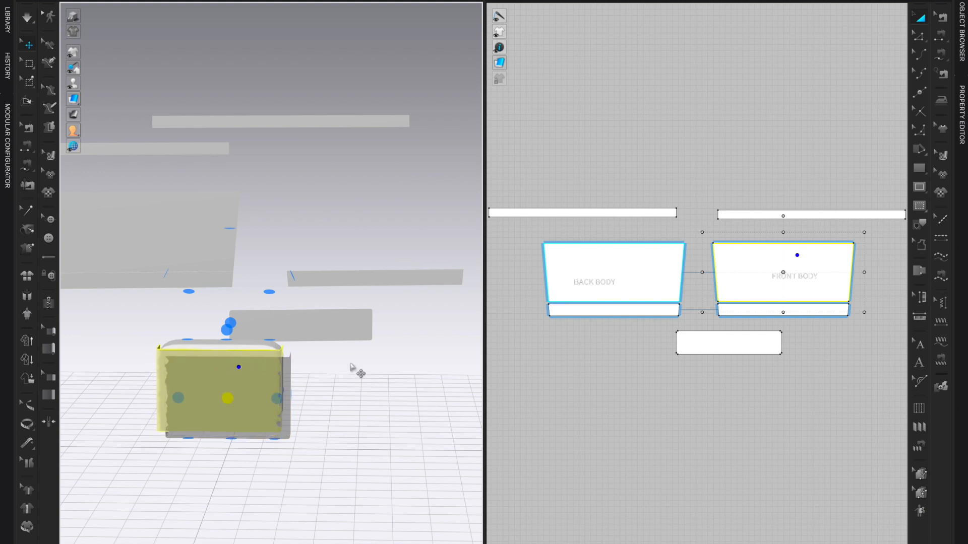
Shift the arranged front body slightly and raise it so it wraps the front of the block.
mouse_move(365, 426)
right_mouse_down()
mouse_move(331, 443)
mouse_move(261, 437)
mouse_move(361, 437)
right_mouse_up()
left_click_drag(153, 410, 173, 402)
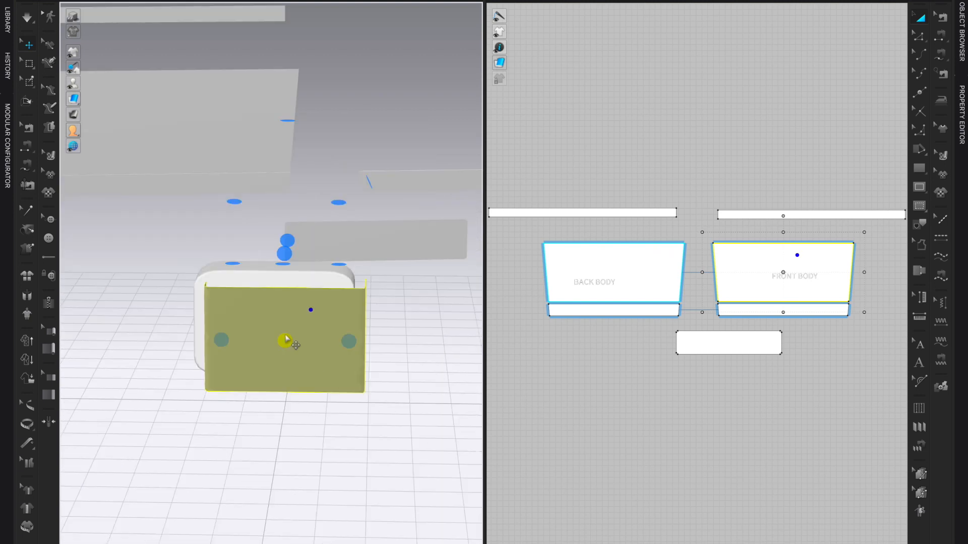
right_click_drag(431, 456, 342, 399)
mouse_move(242, 309)
left_mouse_down()
mouse_move(255, 304)
mouse_move(246, 303)
left_mouse_up()
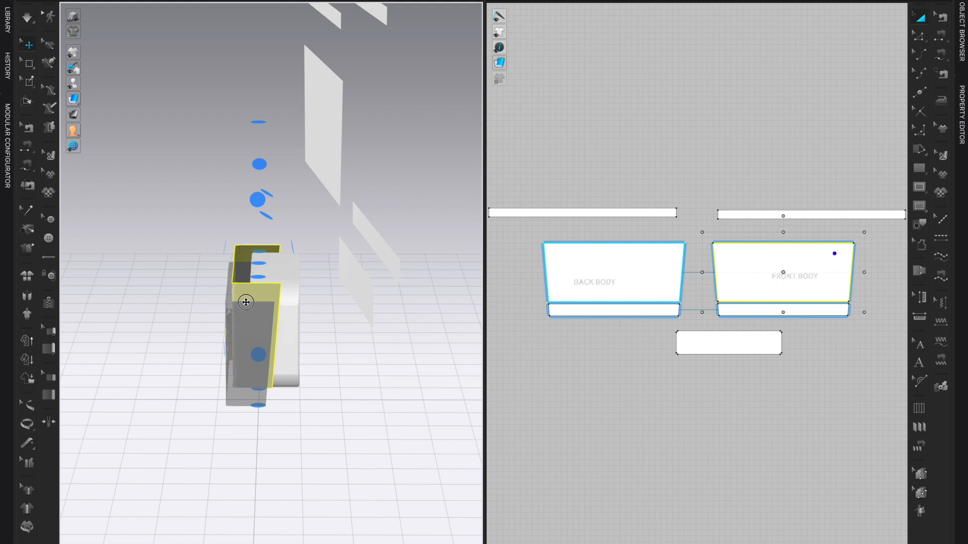
Adjust the block along its depth axis so it fits within the wrapped front body.
left_click(289, 337)
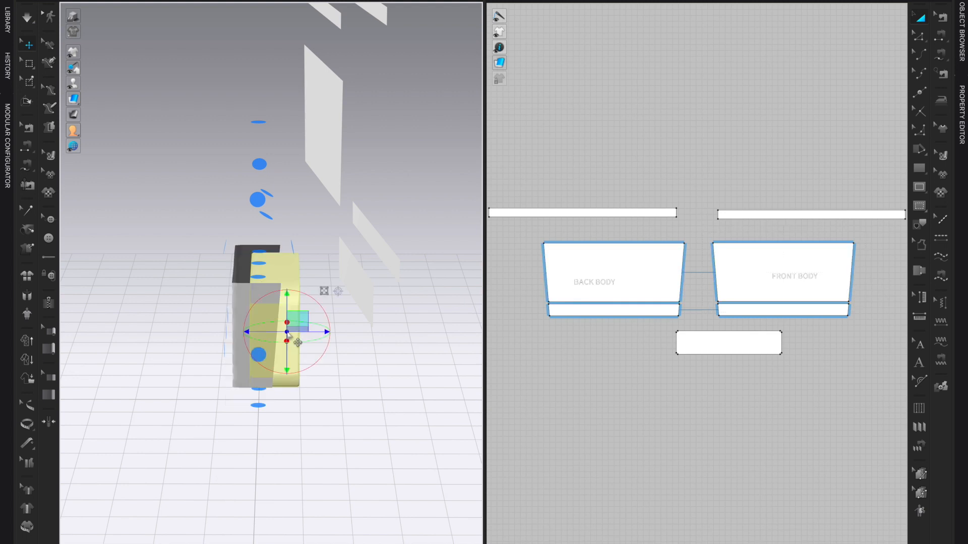
left_click_drag(318, 331, 304, 317)
left_click(326, 292)
Try to move the back body down to the block in 3D, returning it above the block.
right_click_drag(350, 324, 312, 328)
left_click(350, 95)
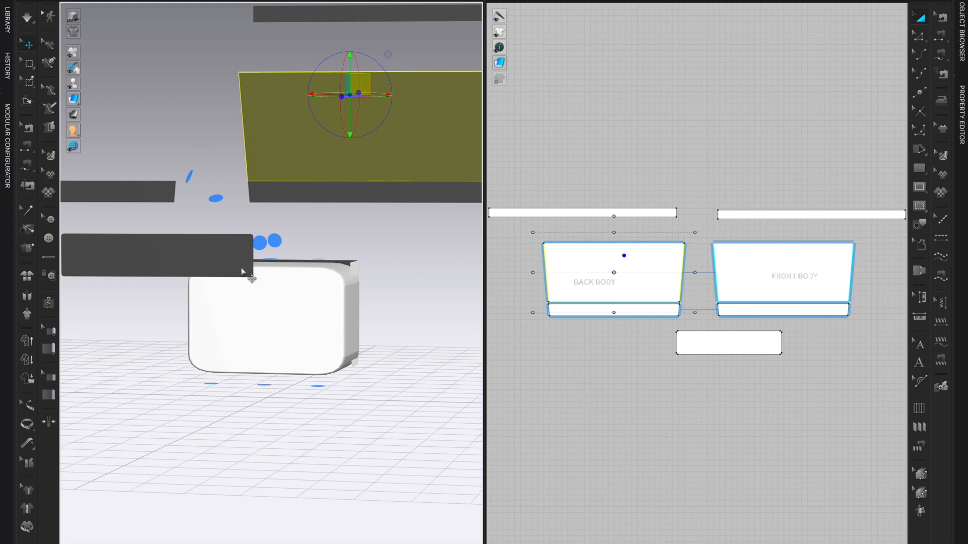
scroll(325, 149, "down", 5)
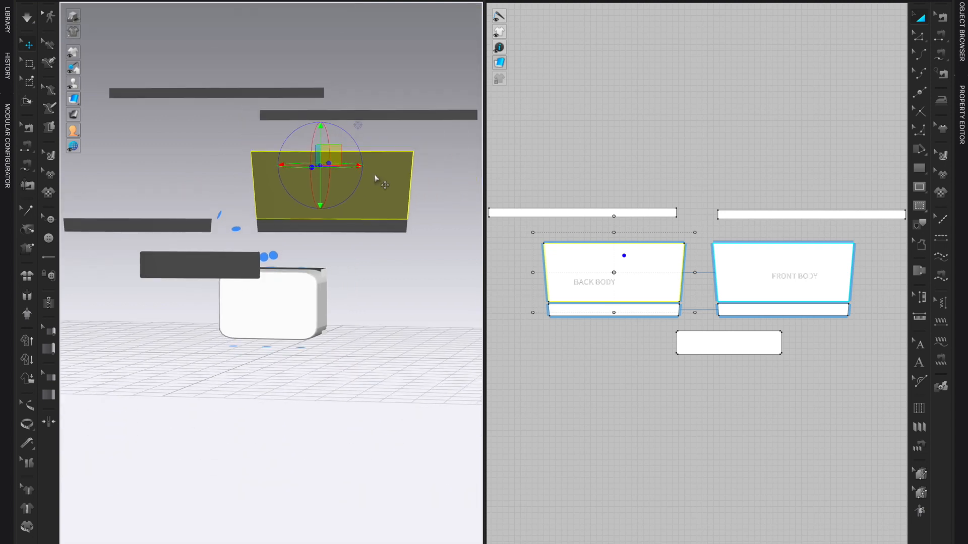
left_click(399, 284)
left_click(298, 201)
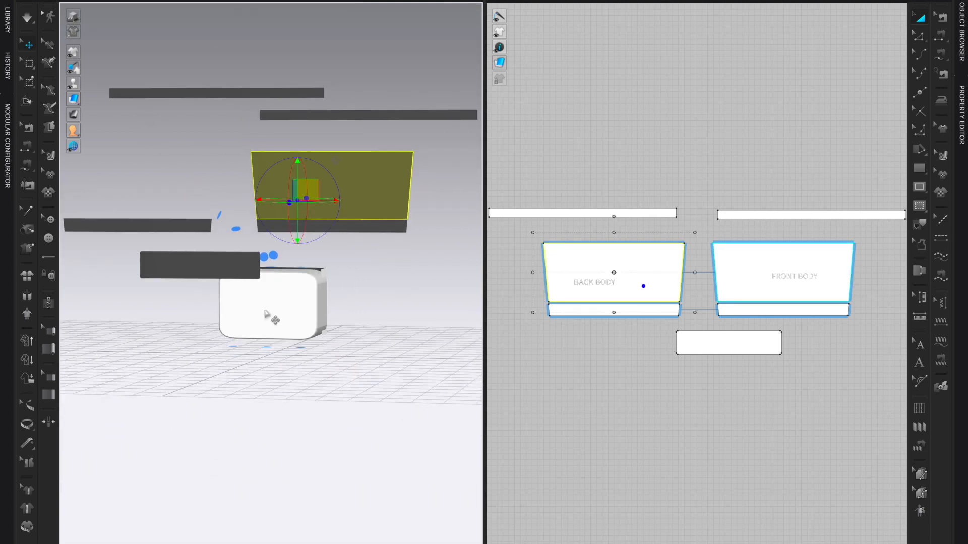
left_click(254, 295)
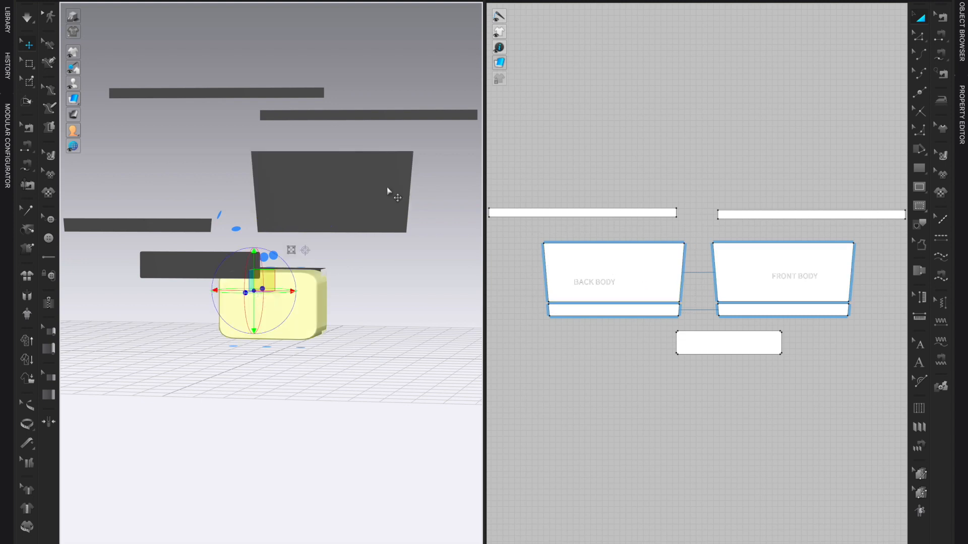
left_click_drag(340, 192, 274, 309)
mouse_move(396, 365)
right_mouse_down()
mouse_move(339, 380)
mouse_move(404, 373)
mouse_move(389, 366)
right_mouse_up()
left_click(255, 315)
left_click_drag(324, 301, 391, 177)
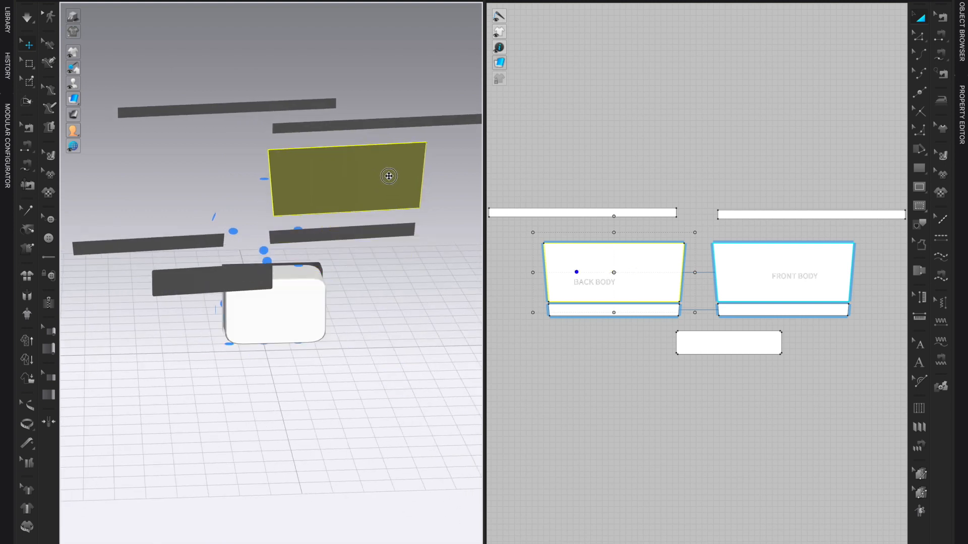
left_click(372, 320)
right_click_drag(400, 341, 332, 337)
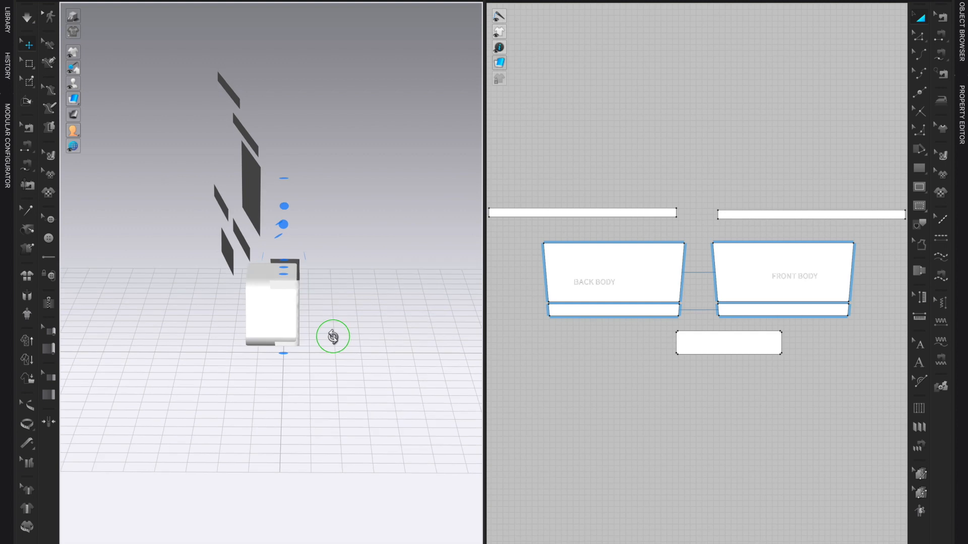
Place the base piece on the centre arrangement point underneath the block.
mouse_move(73, 83)
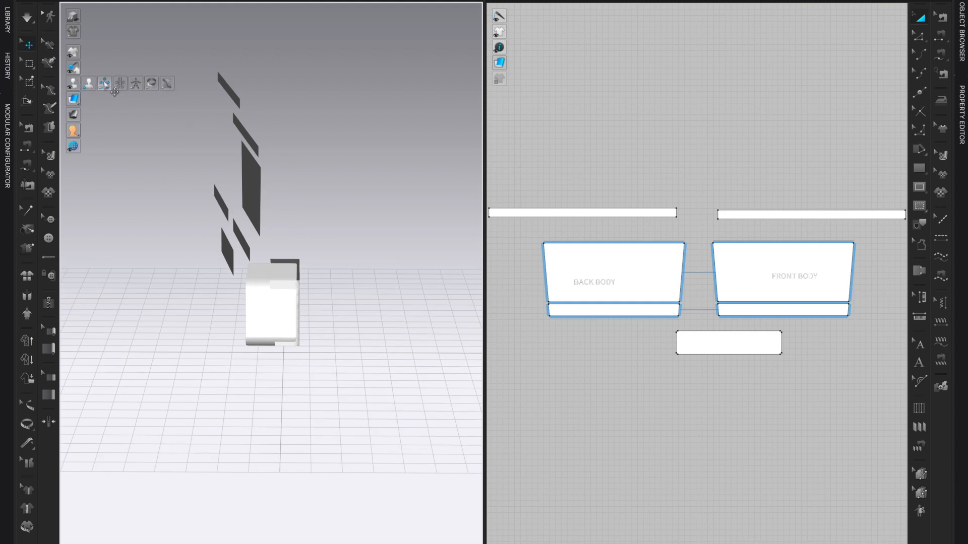
right_click_drag(298, 345, 416, 345)
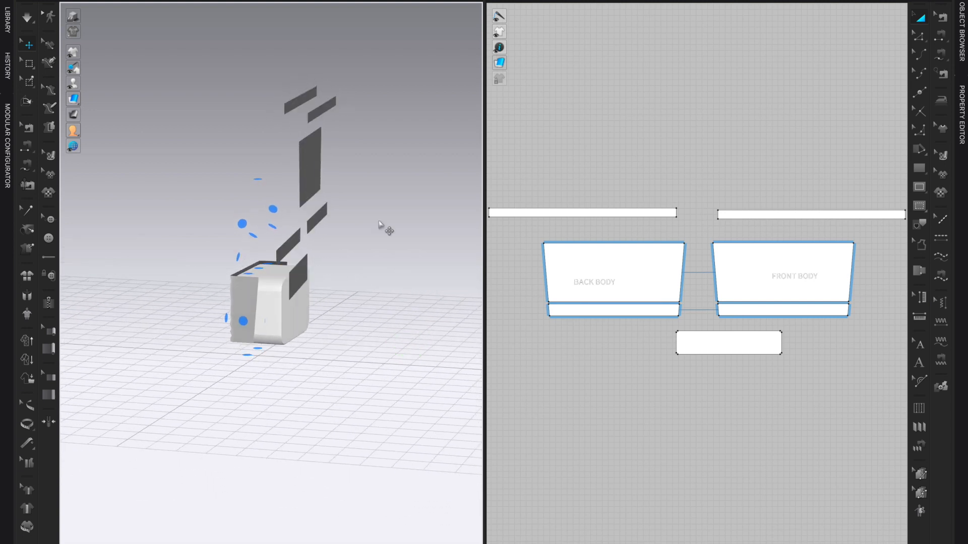
right_click_drag(353, 221, 349, 230)
left_click(242, 265)
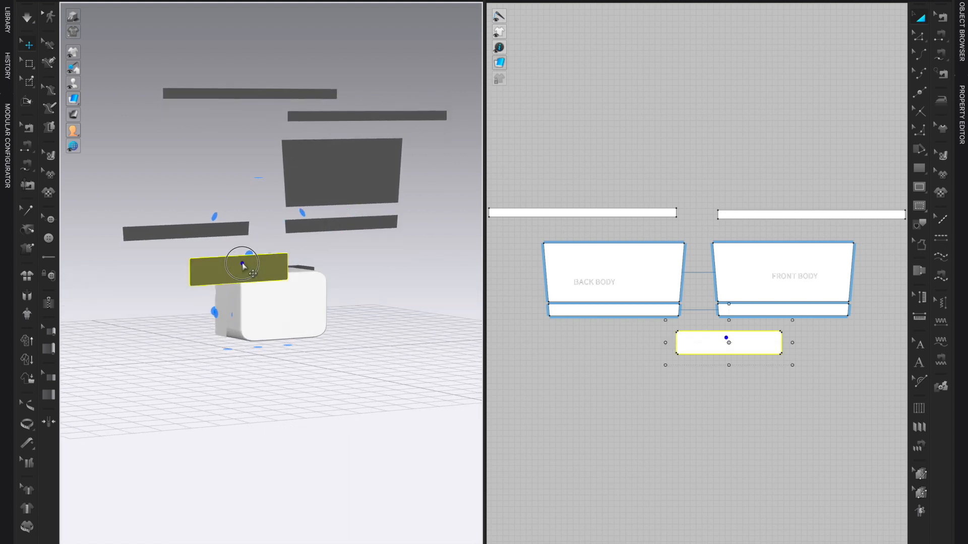
right_click_drag(320, 372, 388, 371)
right_click_drag(285, 355, 303, 328)
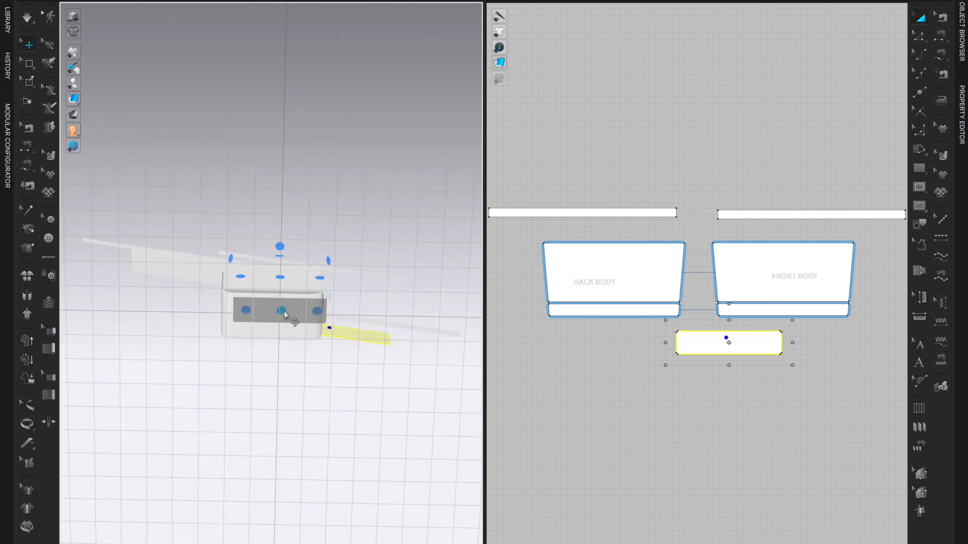
left_click(282, 314)
left_click(283, 314)
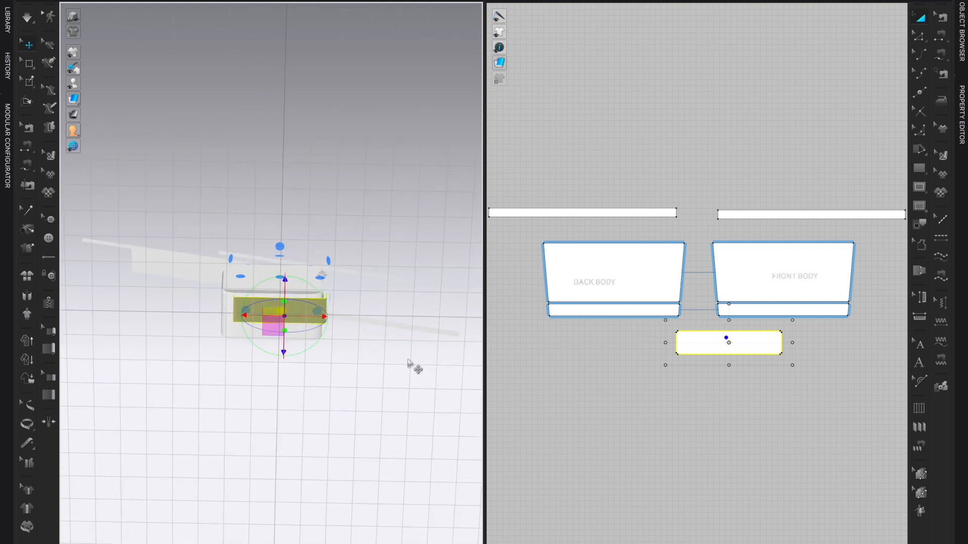
Shift the base sideways so it sits centred beneath the block.
right_click_drag(398, 380, 398, 421)
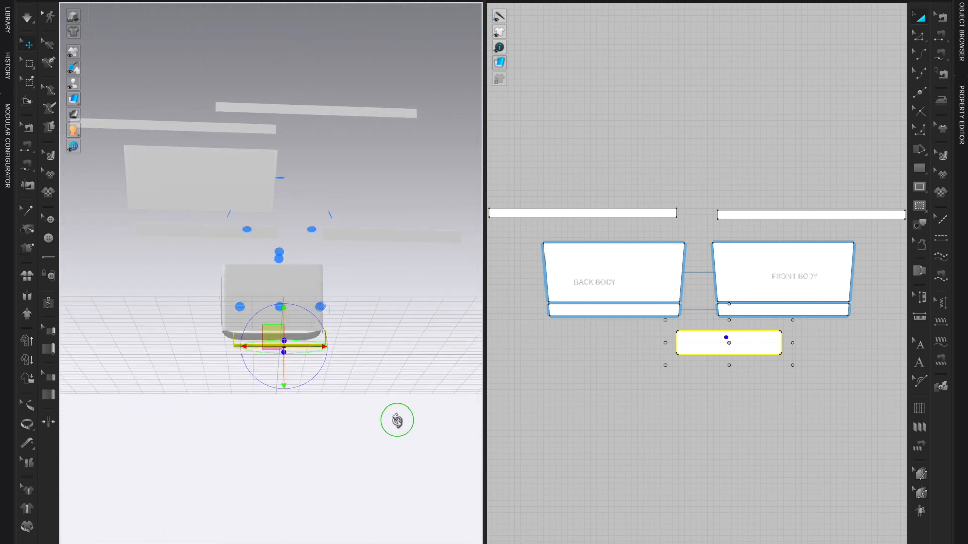
right_click_drag(322, 379, 298, 343)
left_click_drag(301, 348, 290, 346)
right_click(373, 400)
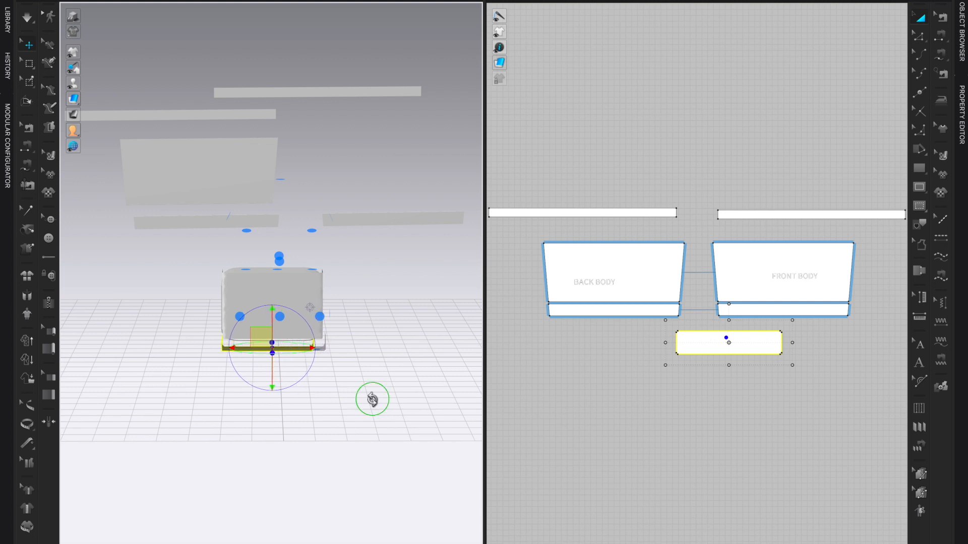
Lower the flat back body to block height and position it a short distance behind the block.
left_click(346, 270)
right_click_drag(396, 348, 329, 368)
left_click_drag(358, 143, 298, 302)
right_click_drag(294, 281, 297, 385)
left_click(272, 329)
left_click_drag(262, 305, 419, 303)
right_click_drag(342, 415, 392, 401)
left_click(393, 400)
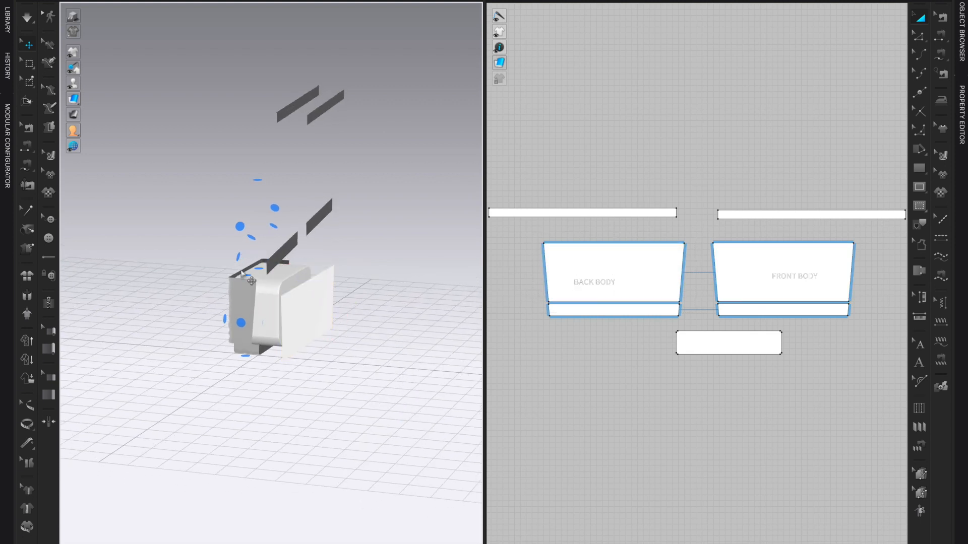
Examine from both sides how the front body, block and back body line up.
left_click(247, 291)
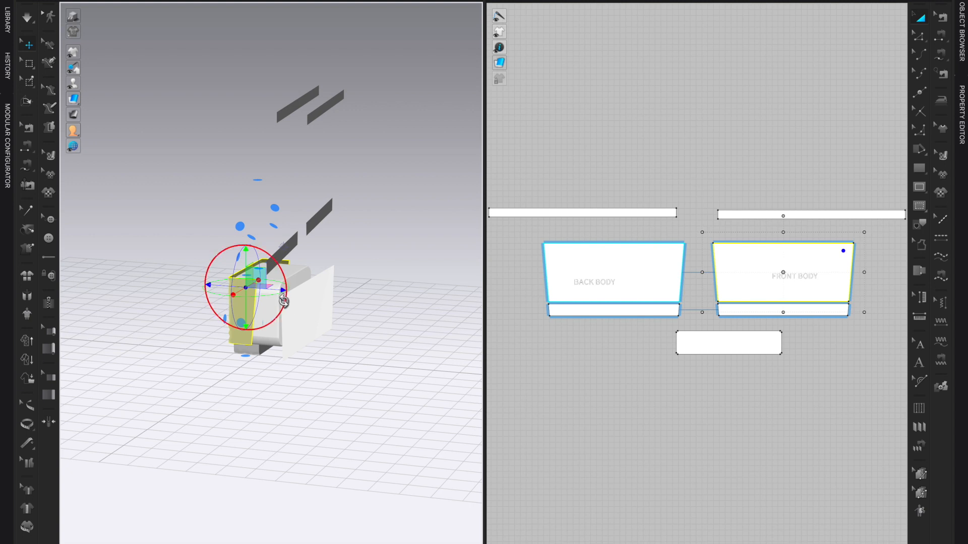
left_click(301, 310)
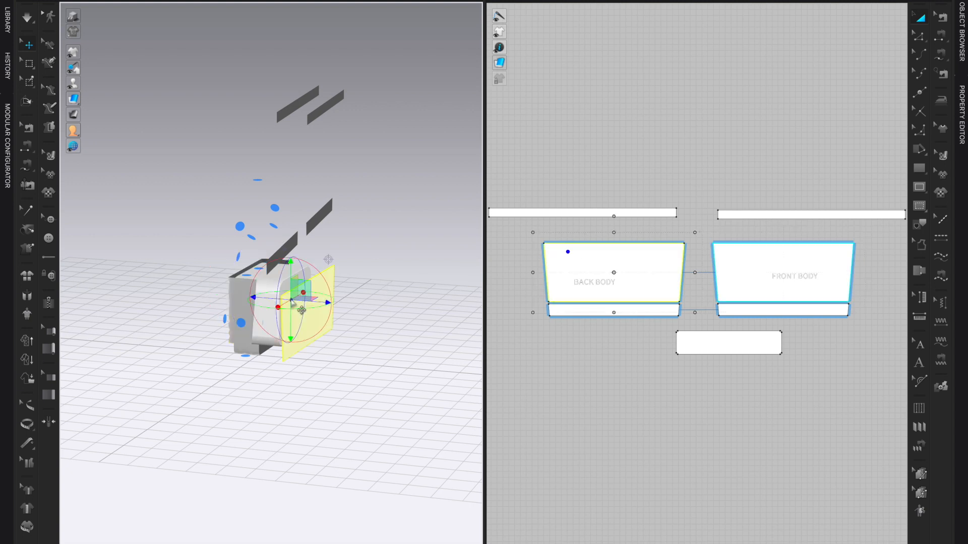
right_click_drag(434, 367, 313, 360)
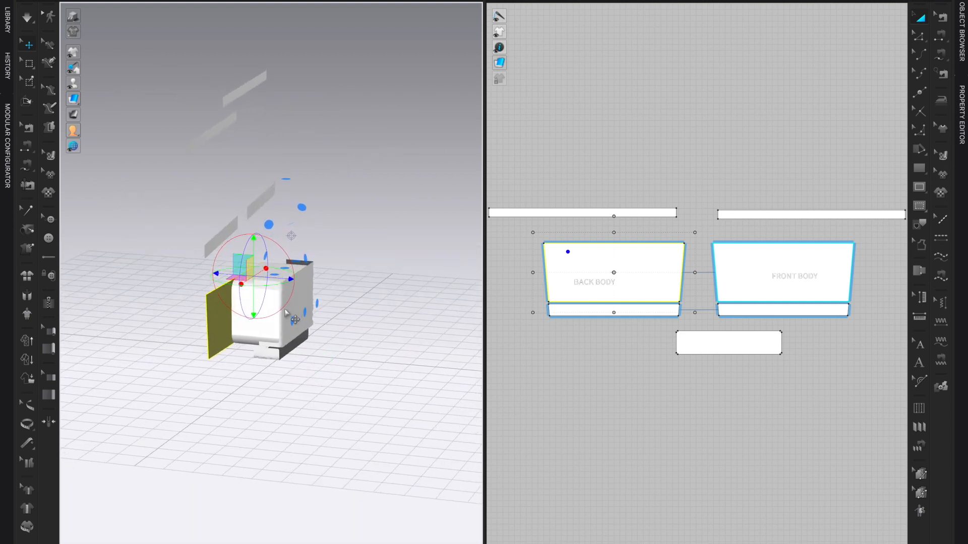
left_click(272, 294)
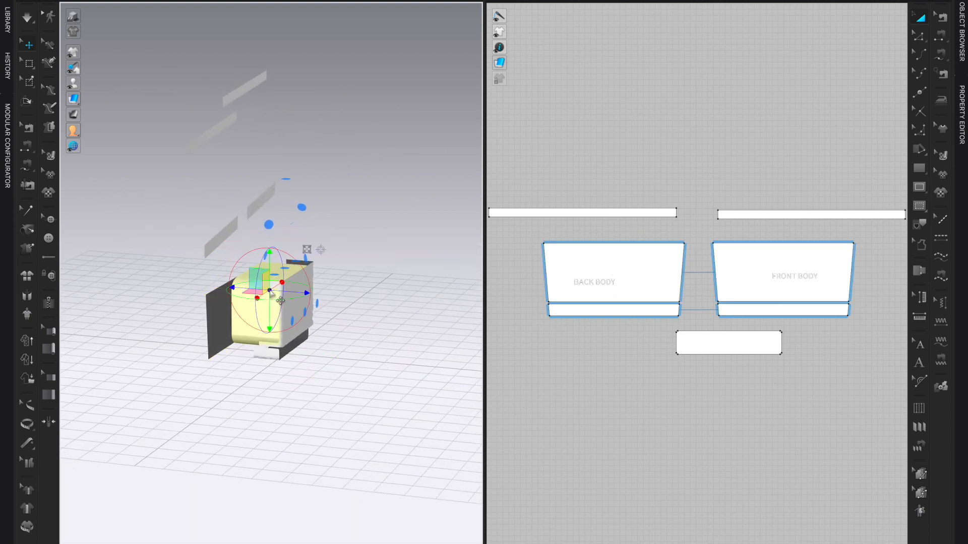
right_click_drag(339, 324, 392, 335)
left_click(390, 331)
left_click(261, 282)
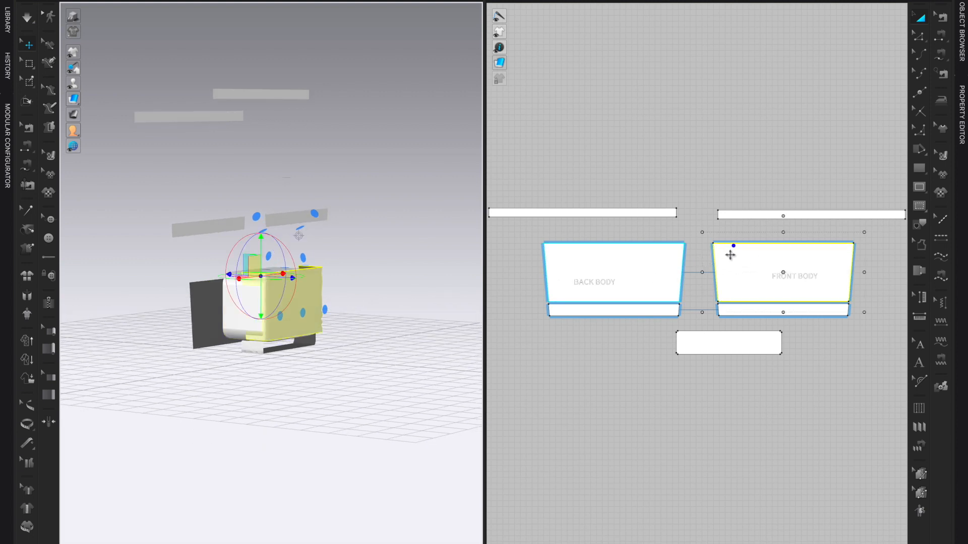
left_click(198, 293)
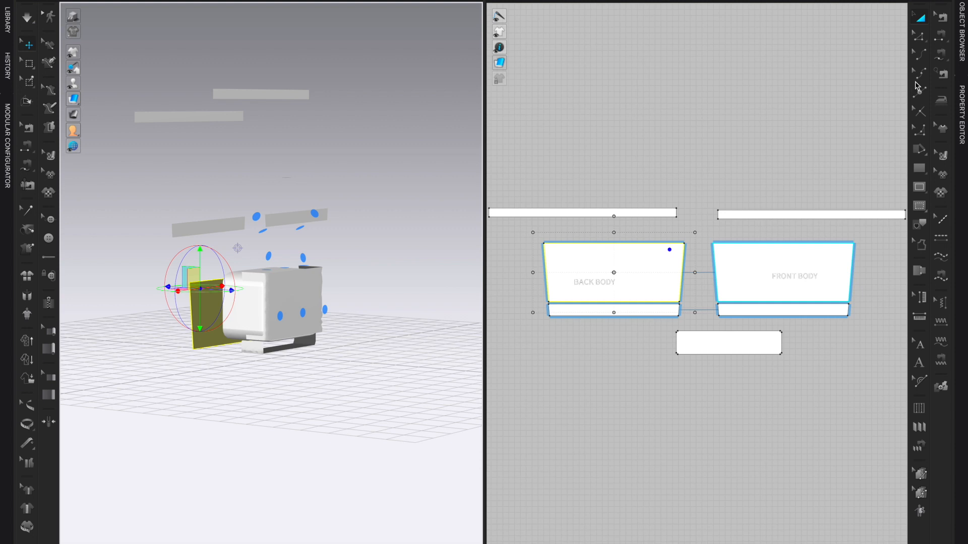
Segment-sew the facing side edges of the back and front bodies, and the facing short ends of their bottom bands.
key("n")
scroll(767, 177, "up", 2)
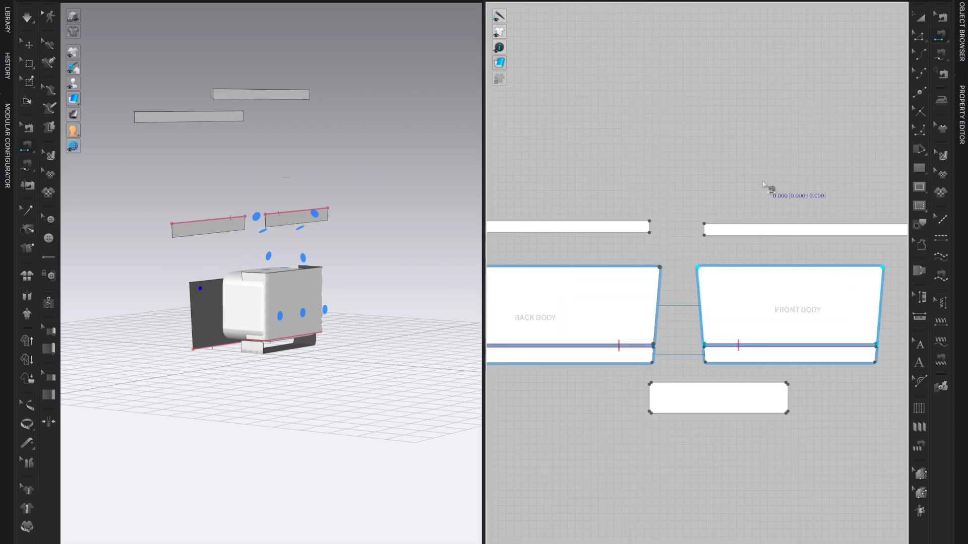
left_click(663, 297)
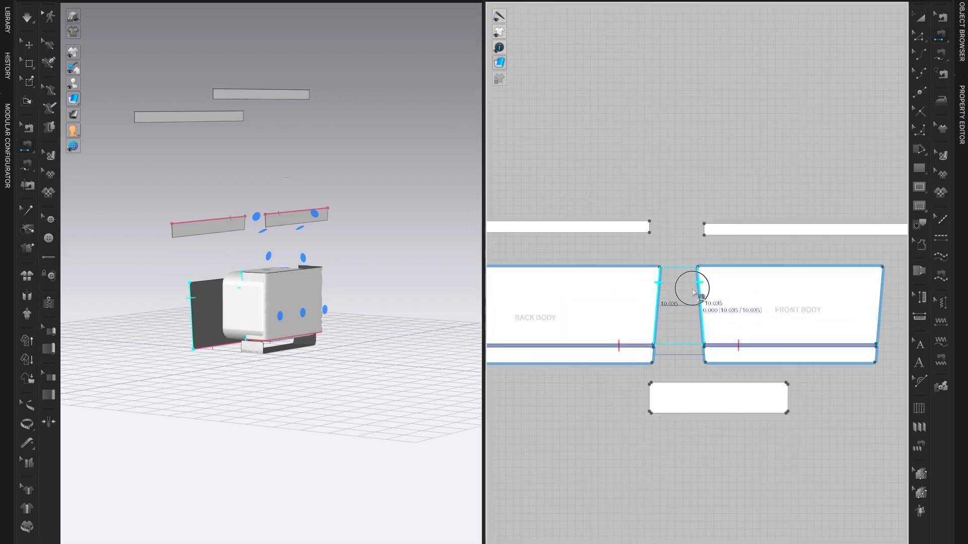
left_click(694, 292)
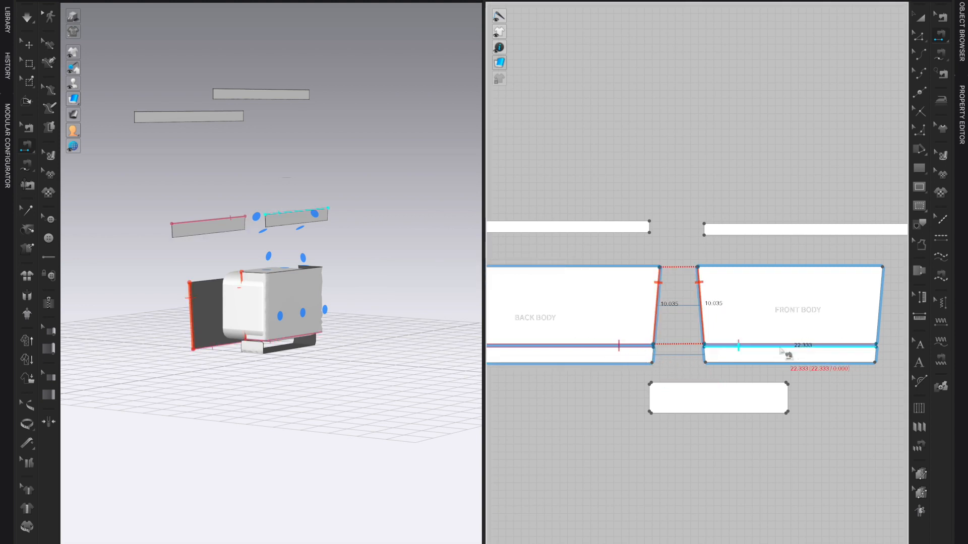
left_click(701, 353)
left_click(646, 363)
Sew the outer side edges of the front and back bodies together and reverse the crossed seam.
right_click_drag(393, 358, 289, 359)
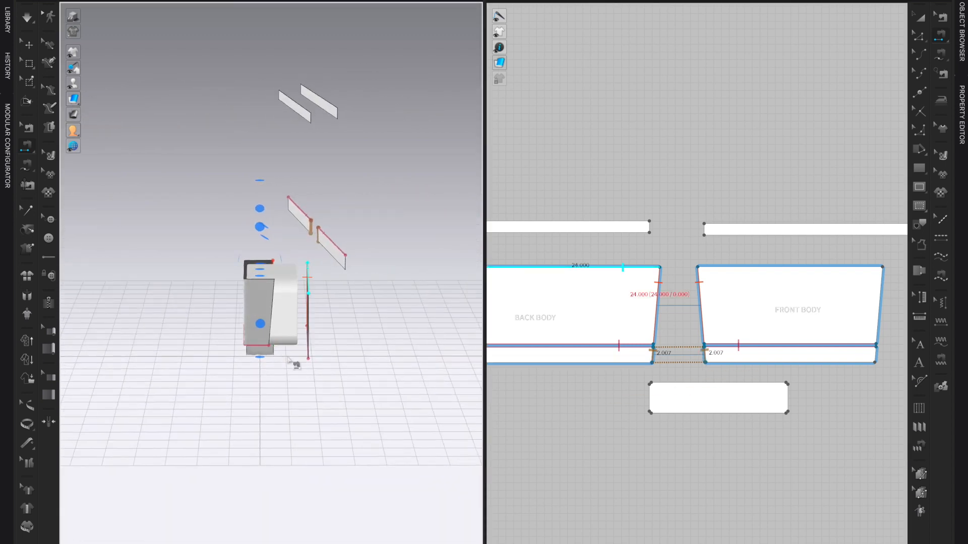
left_click(273, 305)
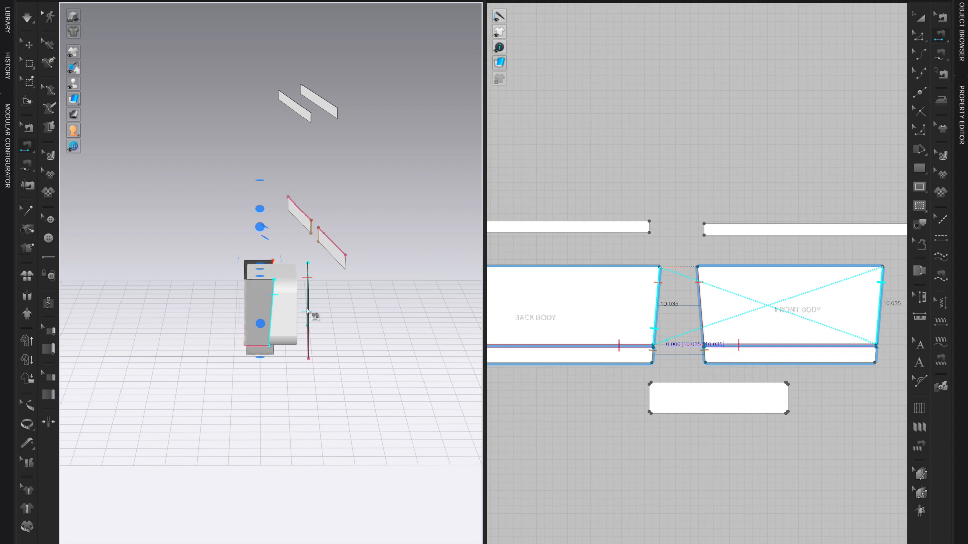
left_click(307, 311)
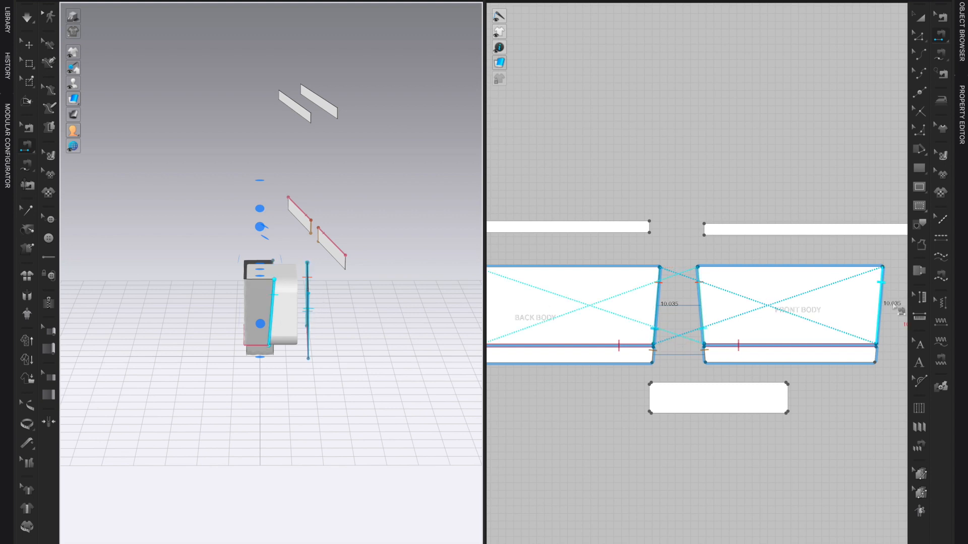
left_click(948, 21)
key("b")
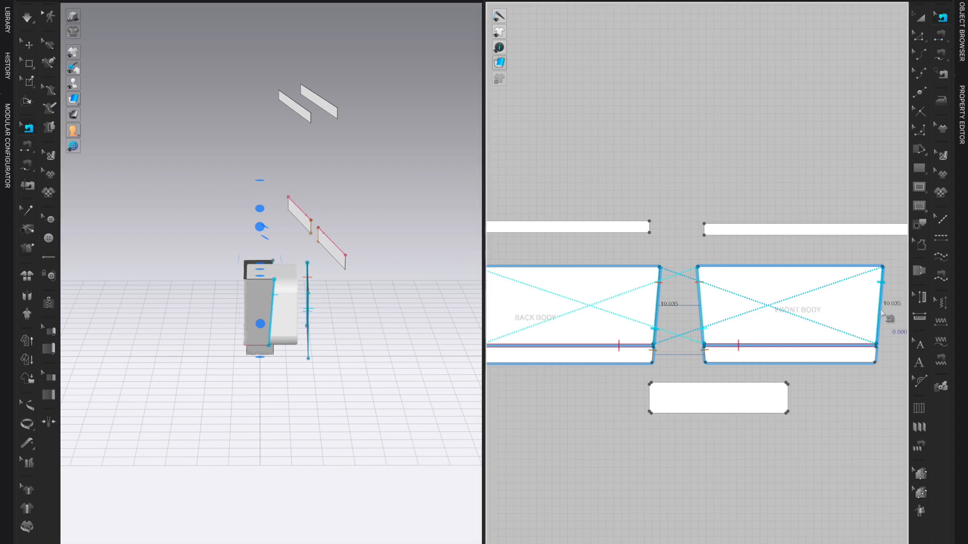
right_click(881, 307)
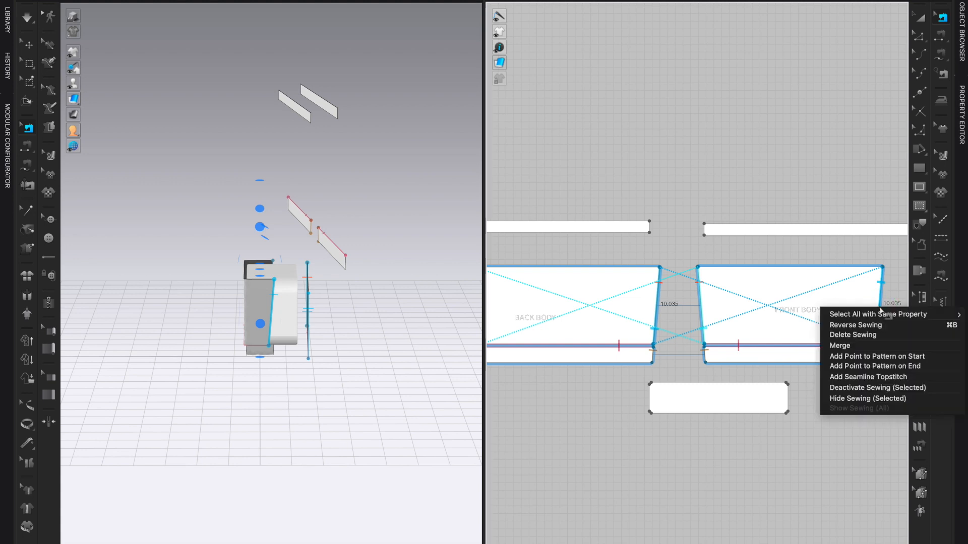
left_click(851, 325)
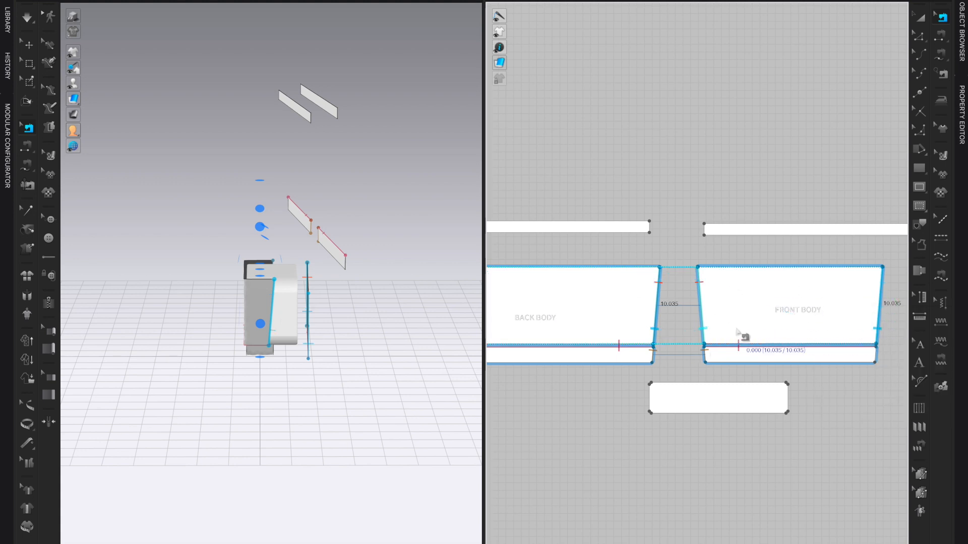
Segment-sew the outer short end of the back band to the outer short end of the front band.
scroll(741, 339, "down", 4)
scroll(622, 327, "up", 4)
key("n")
middle_click_drag(618, 381, 642, 294)
left_click(607, 302)
middle_click_drag(771, 402, 369, 393)
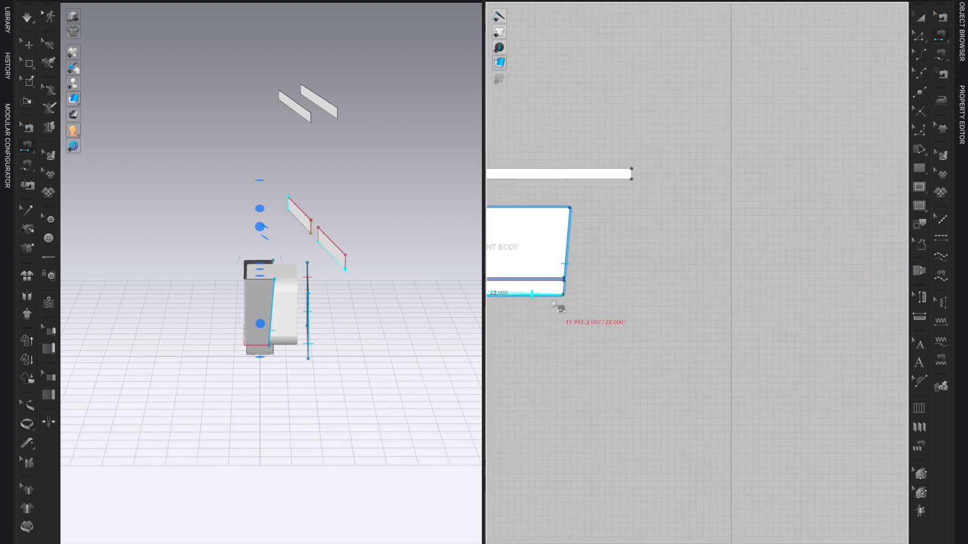
left_click(565, 288)
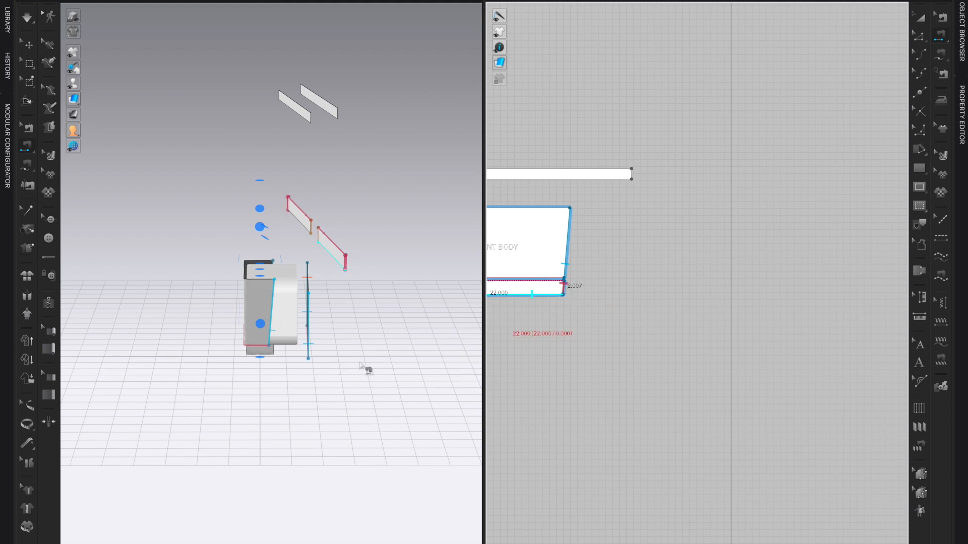
right_click_drag(392, 363, 447, 350)
scroll(275, 287, "down", 3)
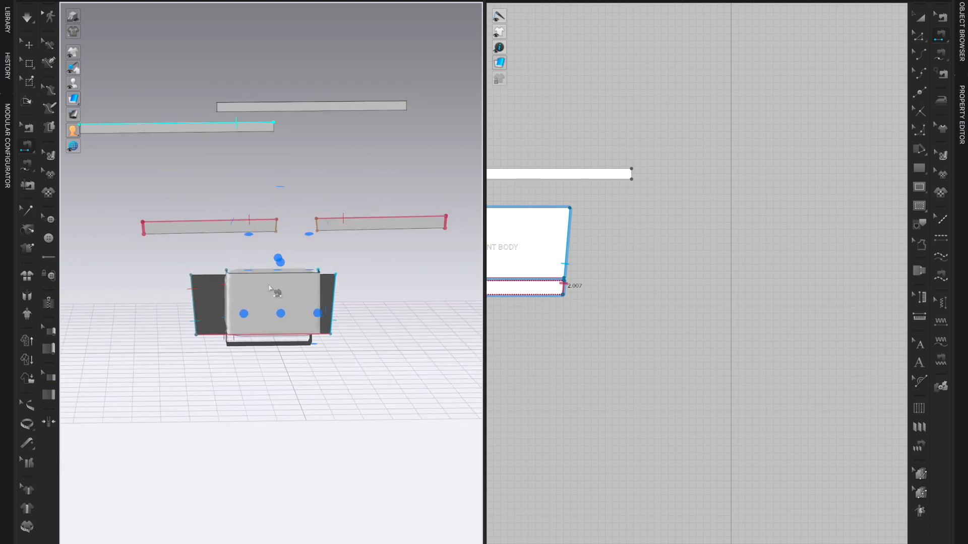
left_click(563, 290)
middle_click_drag(604, 317, 946, 322)
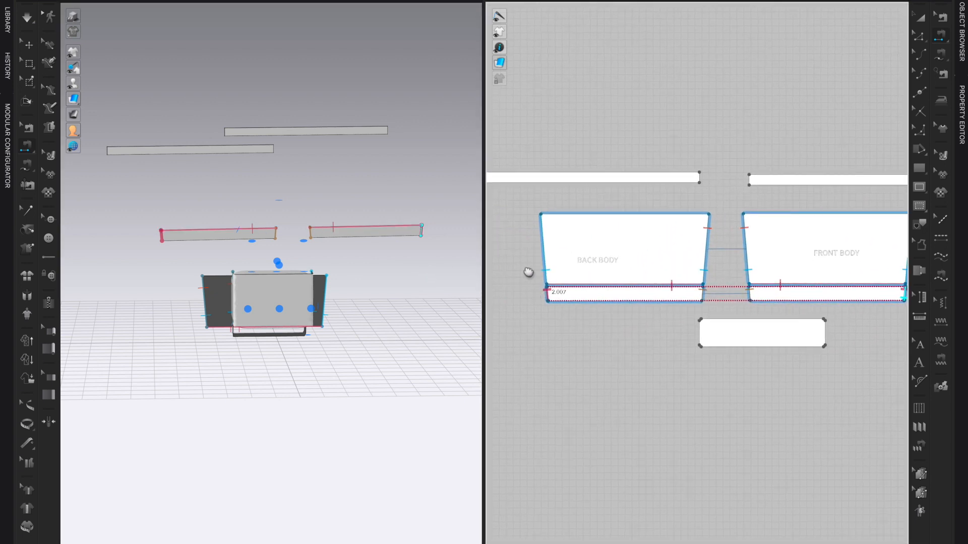
right_click_drag(330, 385, 326, 380)
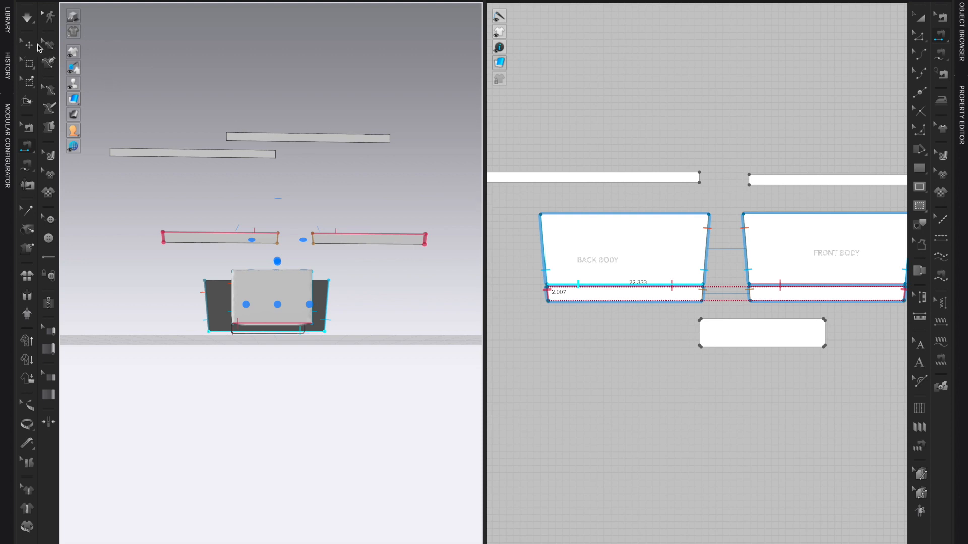
left_click(34, 46)
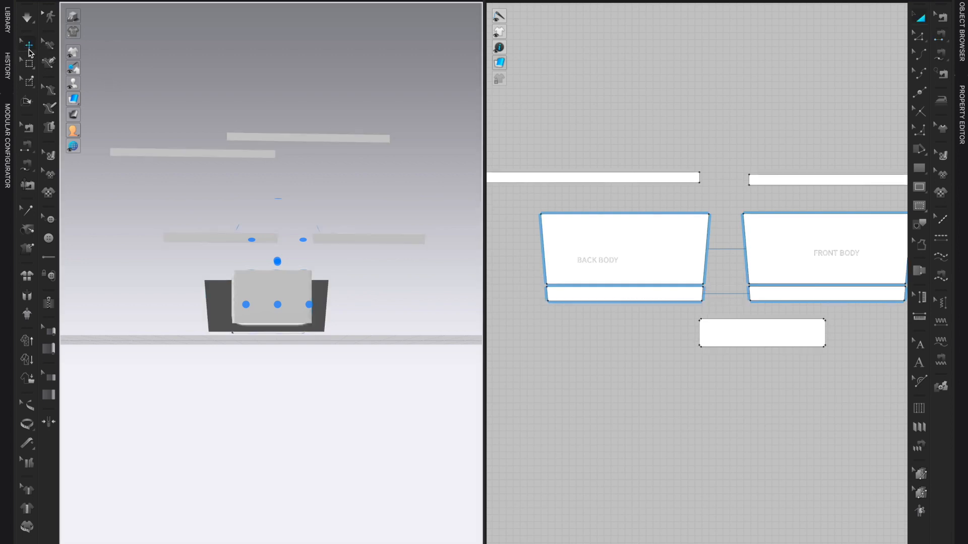
Move the back bottom band down in the 3D scene so it sits directly beneath the back body.
left_click(622, 275)
scroll(407, 371, "up", 2)
right_click_drag(407, 367, 297, 379)
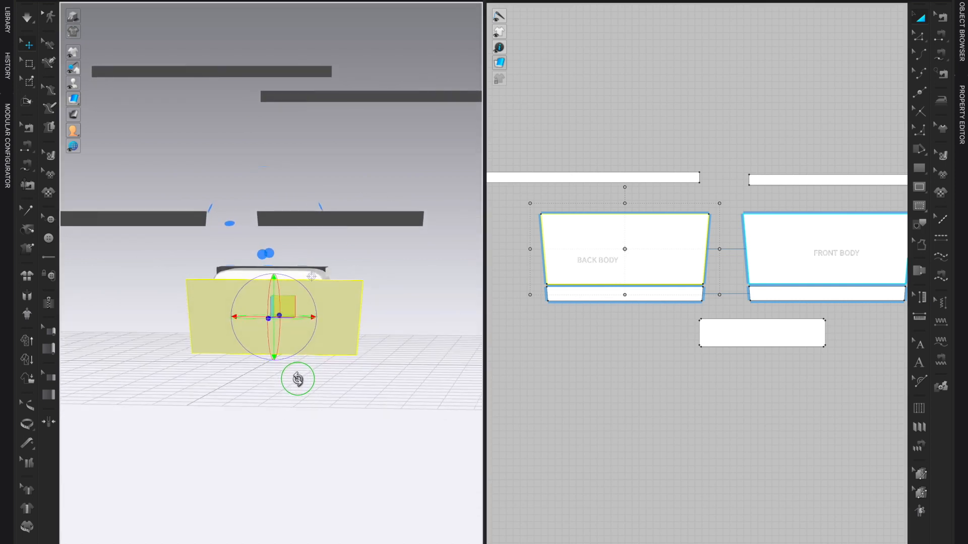
left_click(644, 295)
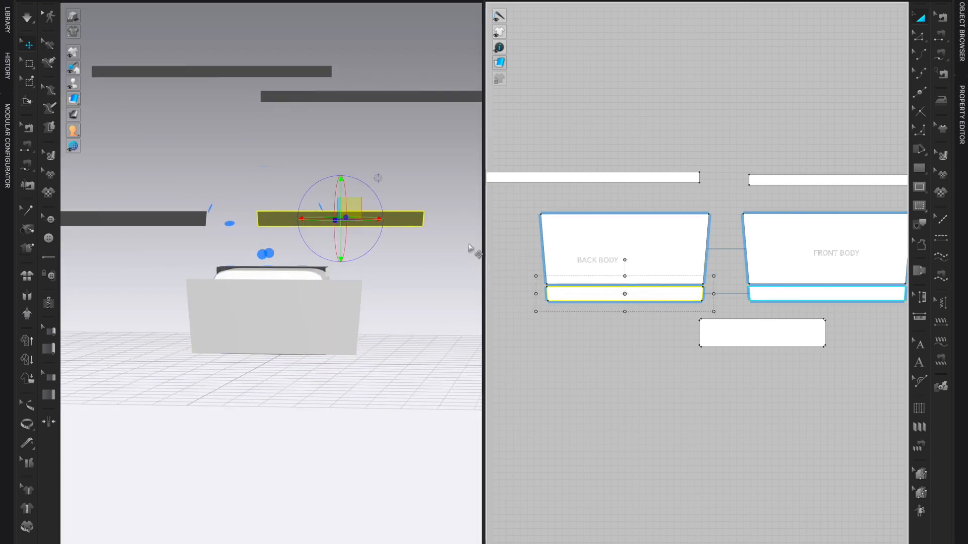
left_click_drag(418, 222, 340, 364)
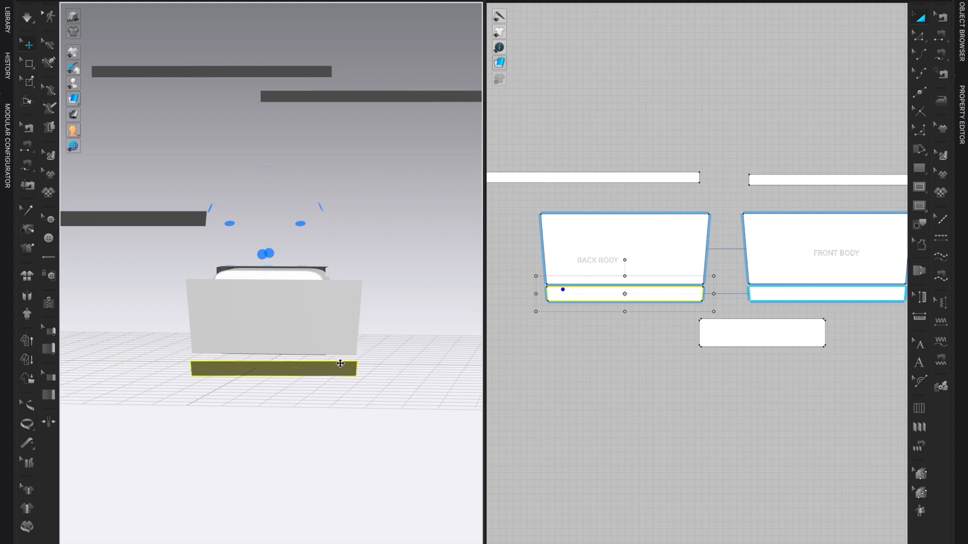
left_click(390, 393)
scroll(397, 395, "up", 1)
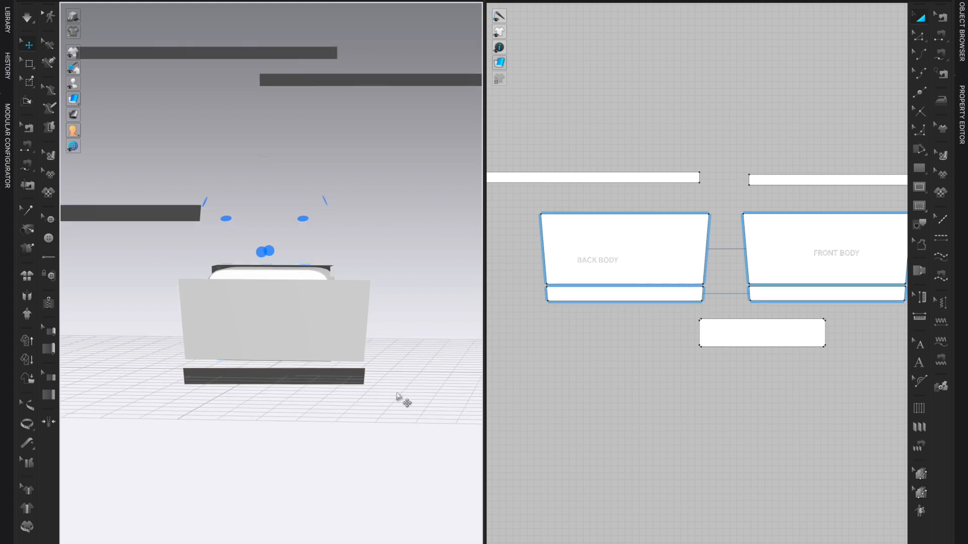
Flip the back bottom band so its right side faces outward and realign it under the back body's lower edge.
left_click(344, 379)
left_click_drag(366, 378, 29, 333)
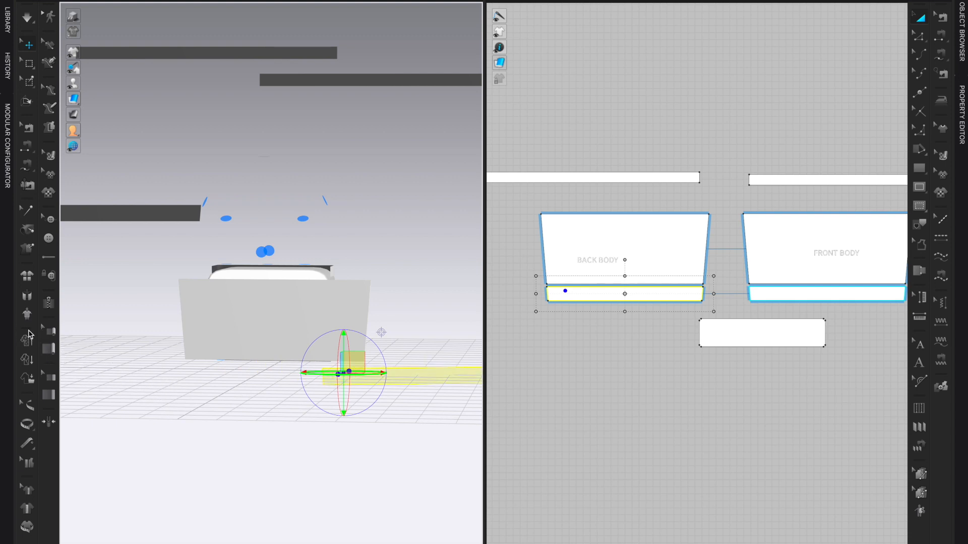
left_click_drag(447, 378, 311, 372)
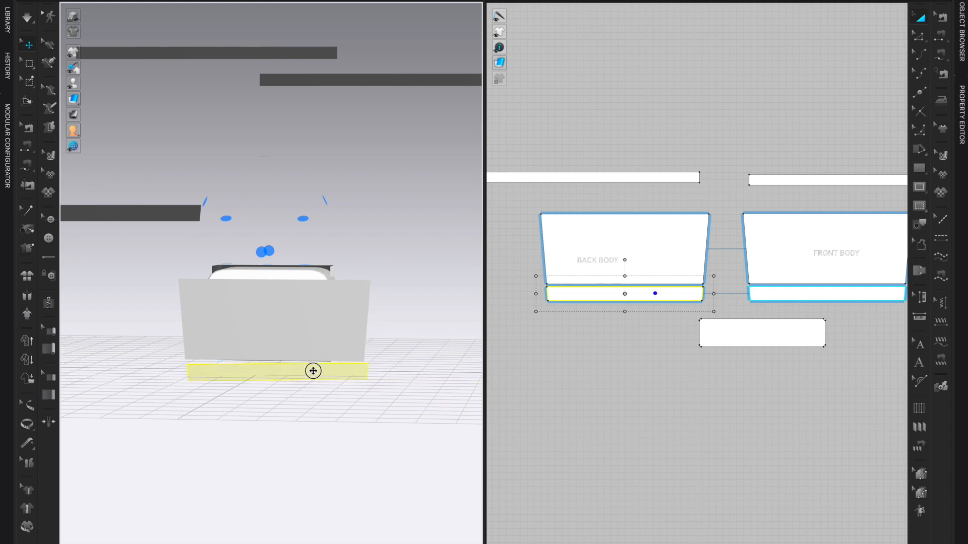
left_click(207, 358)
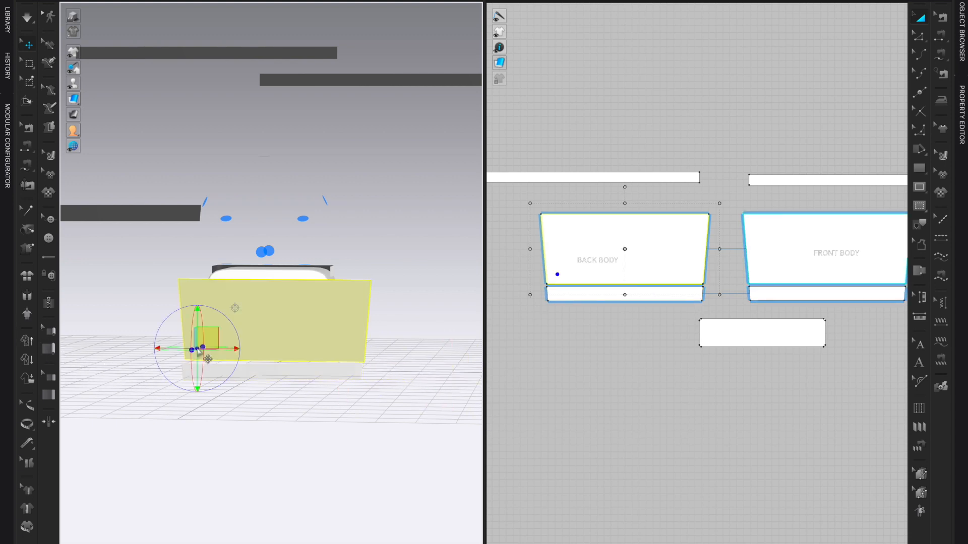
left_click(209, 376)
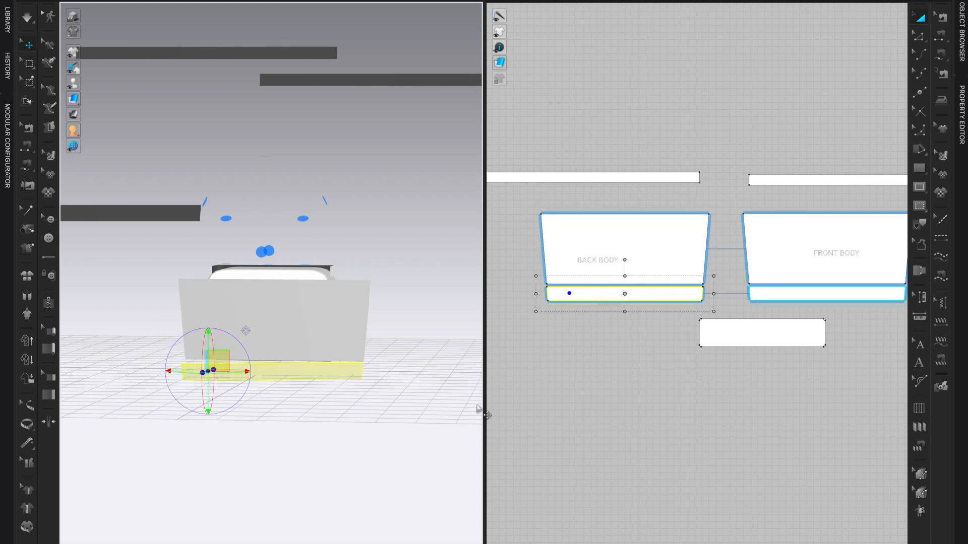
Bring the front bottom band down in the 3D scene to a spot below the front body.
right_click_drag(402, 389, 518, 352)
left_click(793, 256)
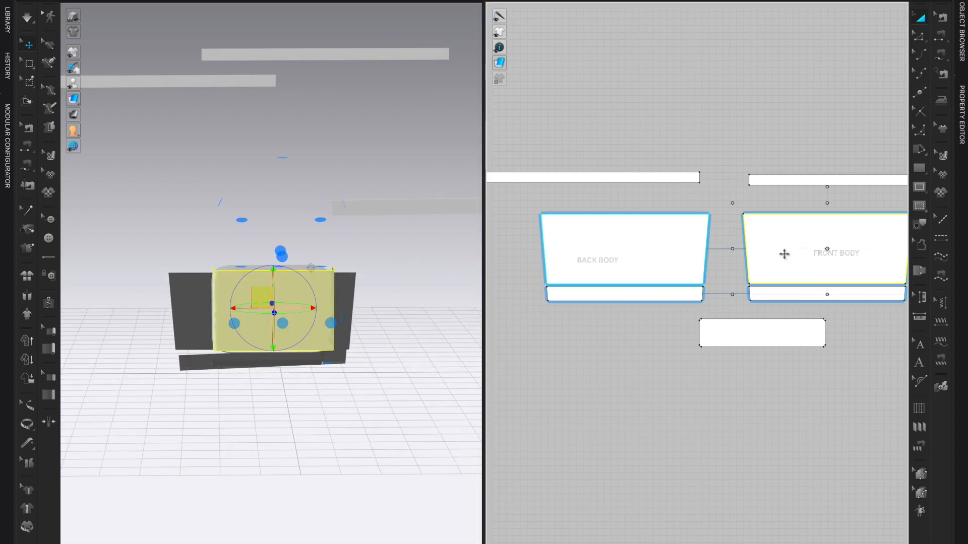
left_click(323, 280)
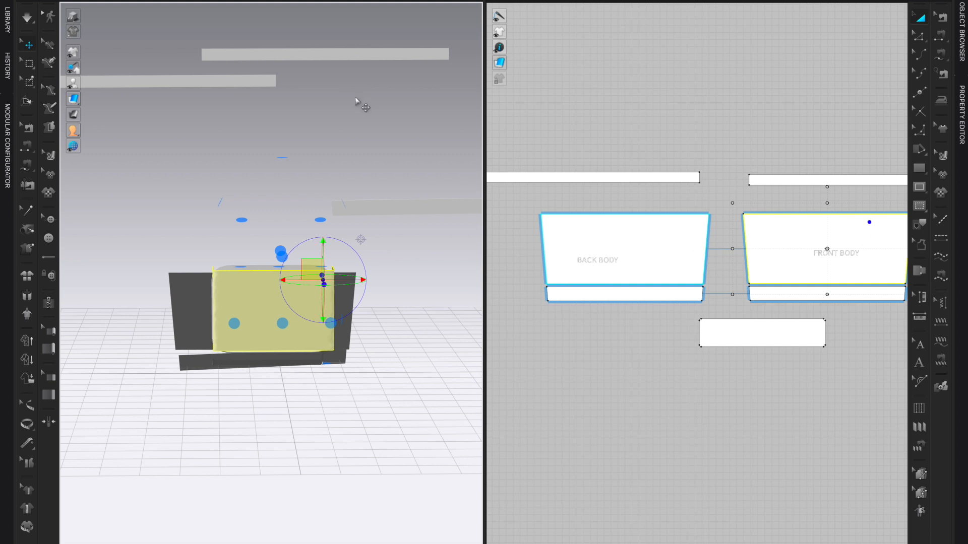
left_click(886, 293)
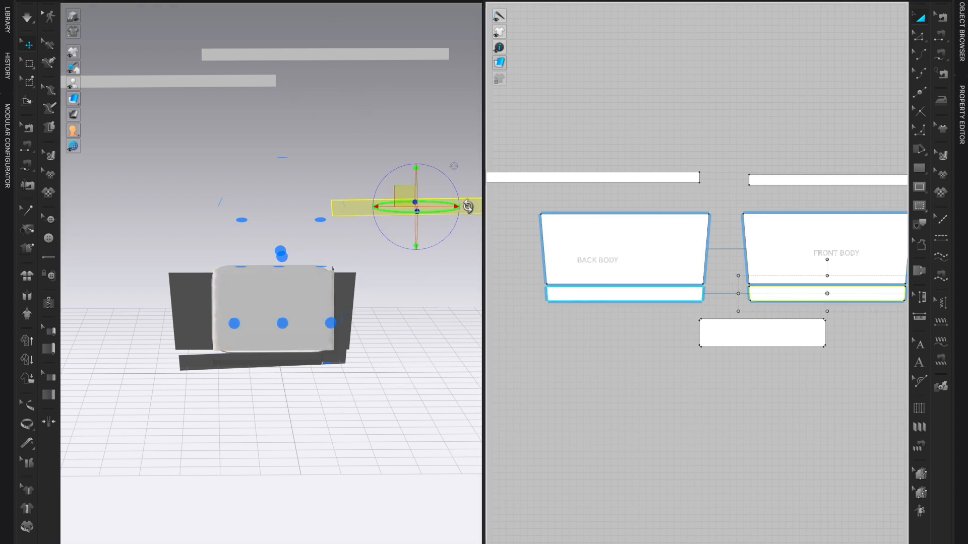
left_click_drag(468, 207, 337, 385)
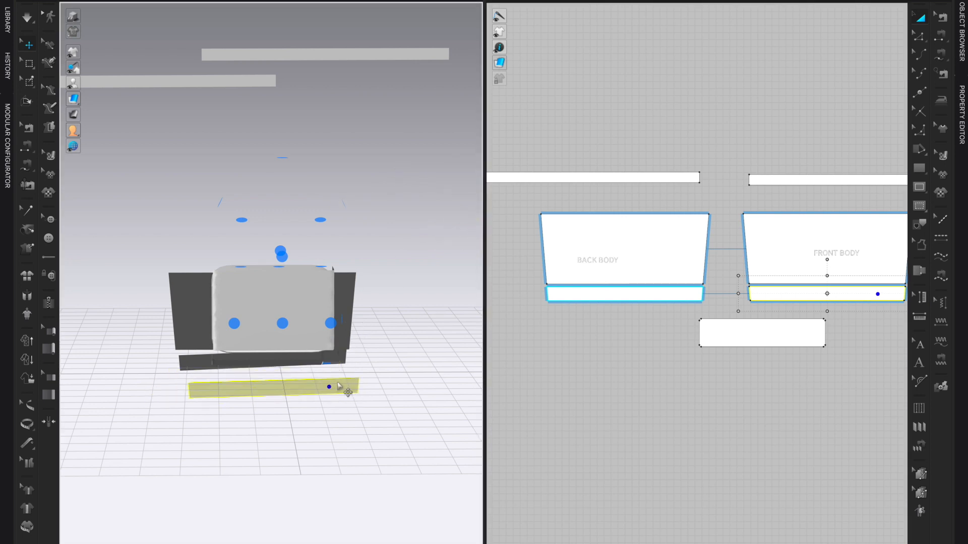
left_click(319, 285)
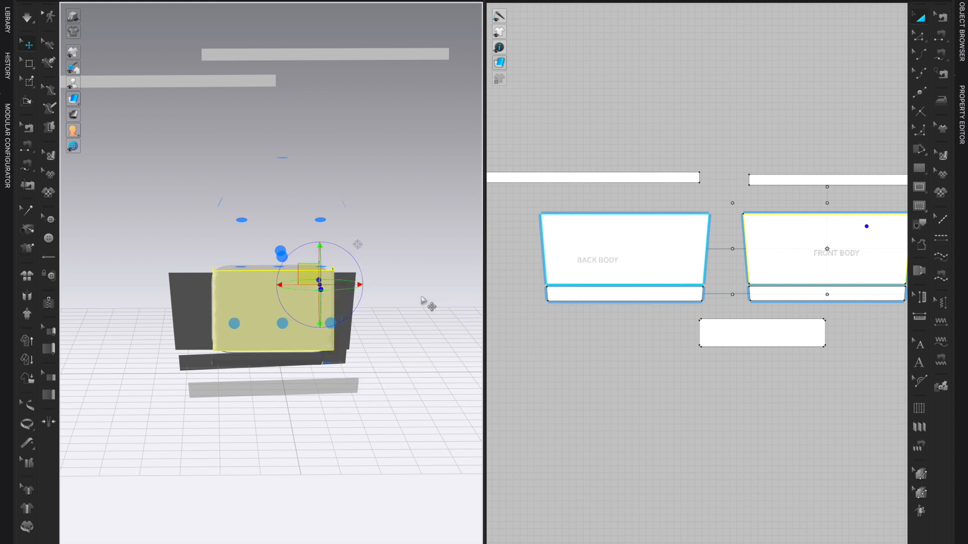
Move the front bottom band up close to the block, just under the front body's lower edge.
left_click(350, 389)
right_click_drag(388, 364, 352, 493)
left_click_drag(223, 406, 330, 351)
right_click_drag(341, 454, 315, 438)
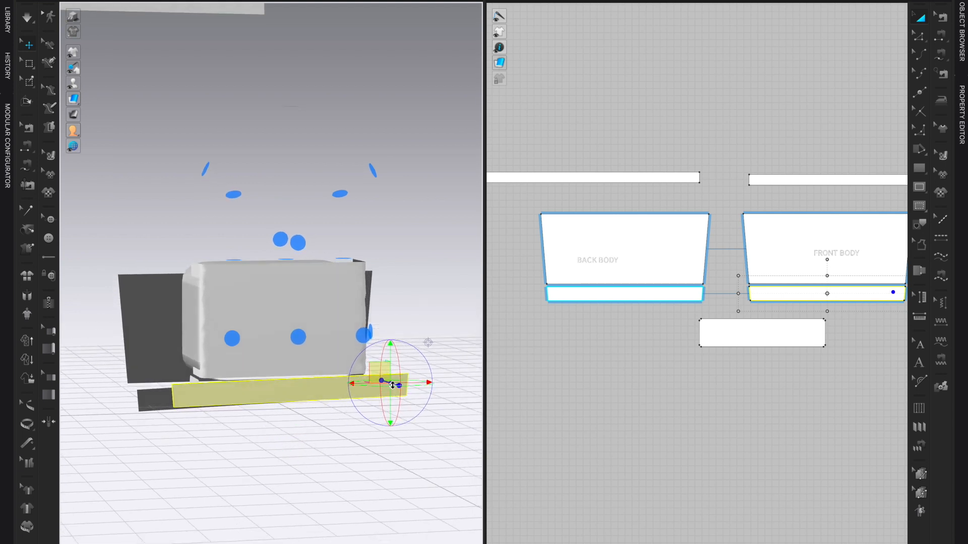
left_click_drag(392, 387, 389, 390)
Adjust the back bottom band's depth and height from the side so it lines up under the back body.
right_click_drag(299, 455, 460, 449)
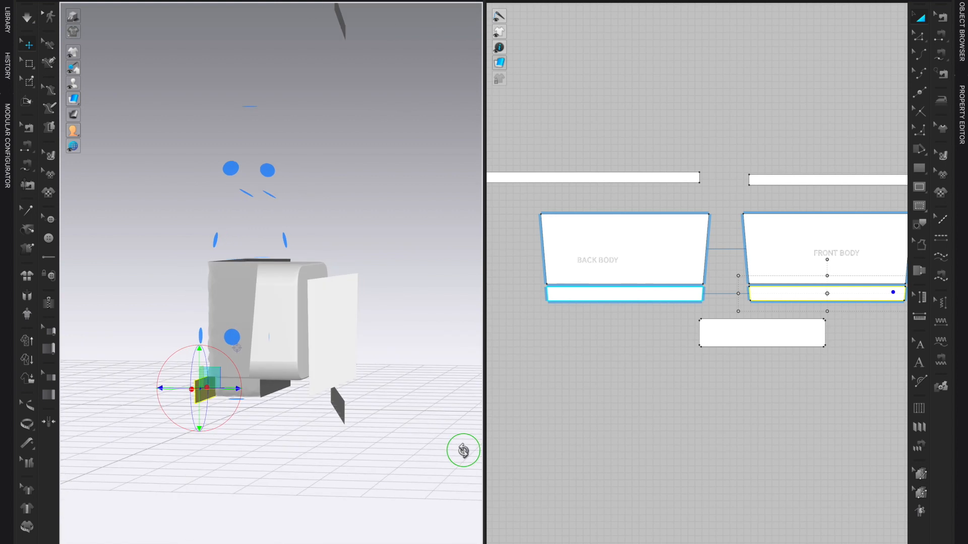
left_click(339, 403)
left_click_drag(367, 405, 353, 401)
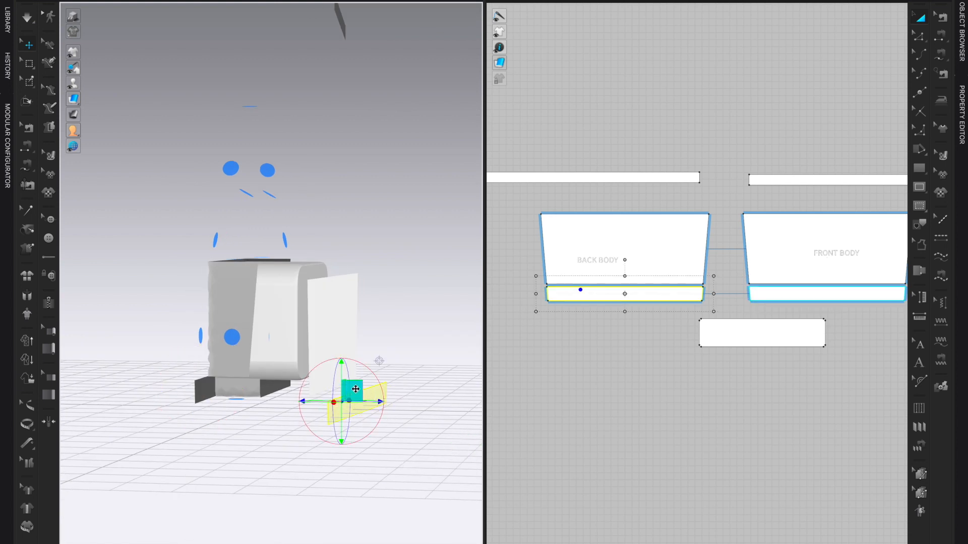
right_click_drag(421, 439, 352, 439)
scroll(361, 395, "down", 4)
right_click_drag(355, 392, 359, 389)
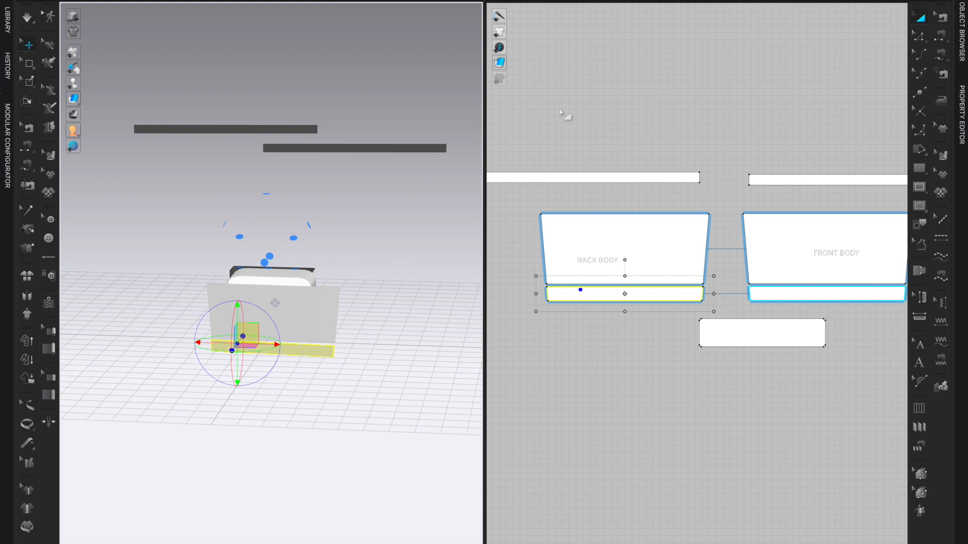
Freeze both handle pieces together.
left_click_drag(571, 108, 851, 198)
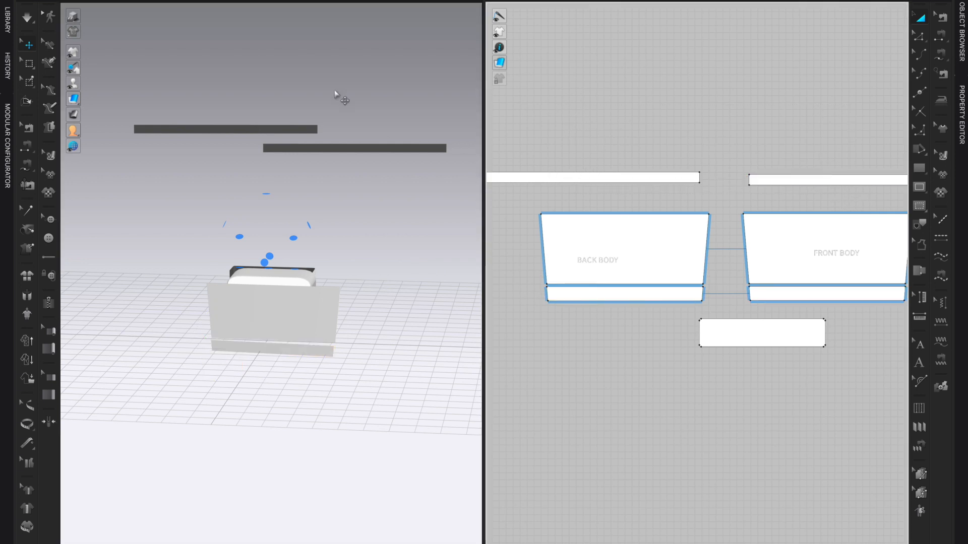
scroll(696, 178, "down", 3)
left_click_drag(539, 120, 879, 189)
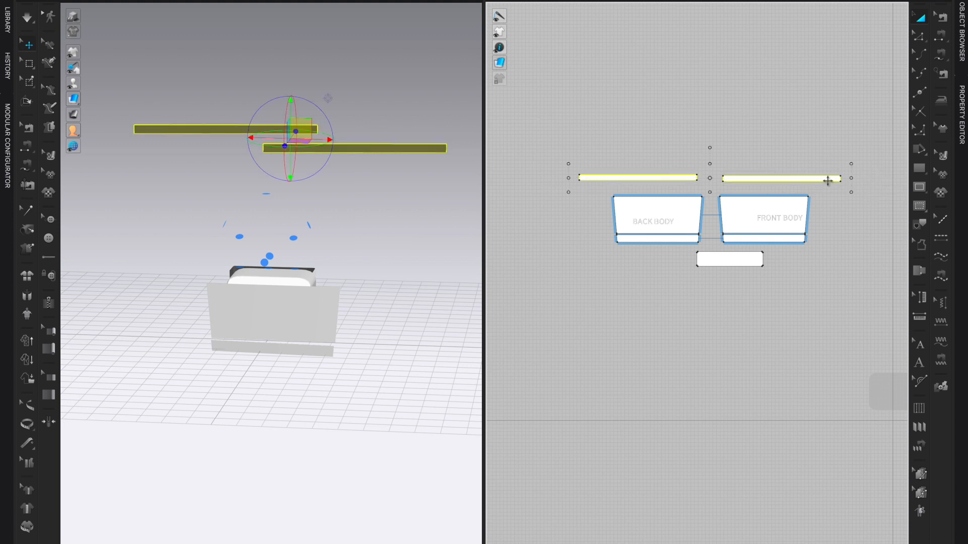
right_click(402, 147)
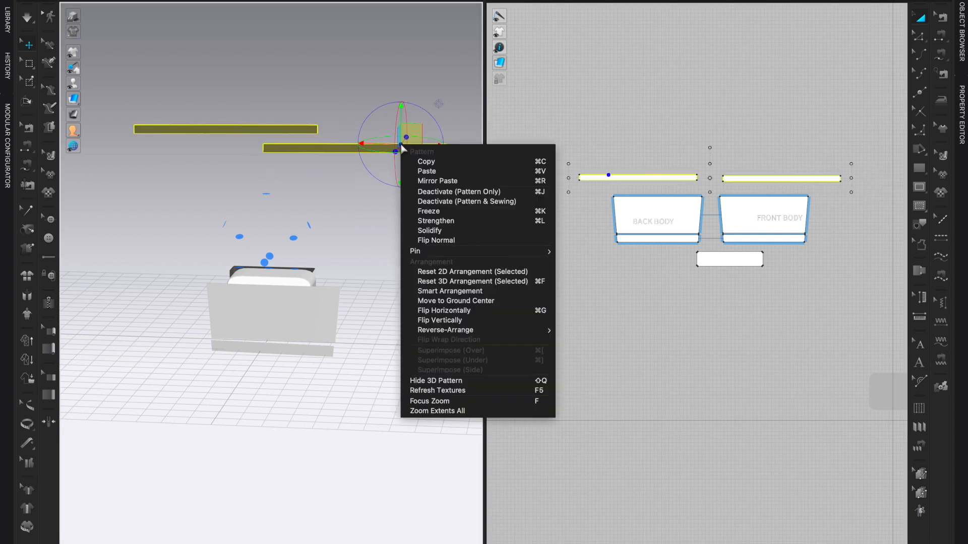
left_click(450, 220)
Strengthen the front and back bodies, both bottom bands and the base.
left_click_drag(602, 193, 842, 300)
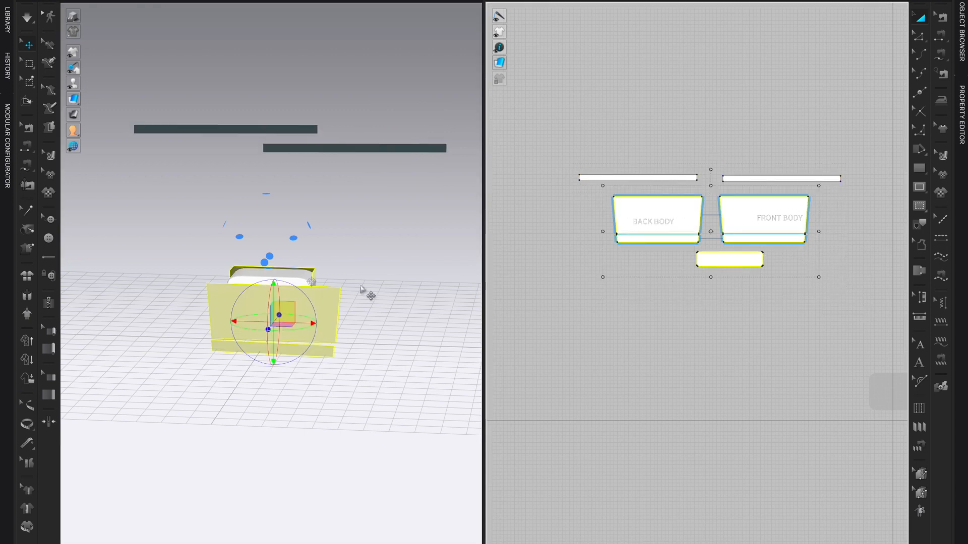
right_click(326, 297)
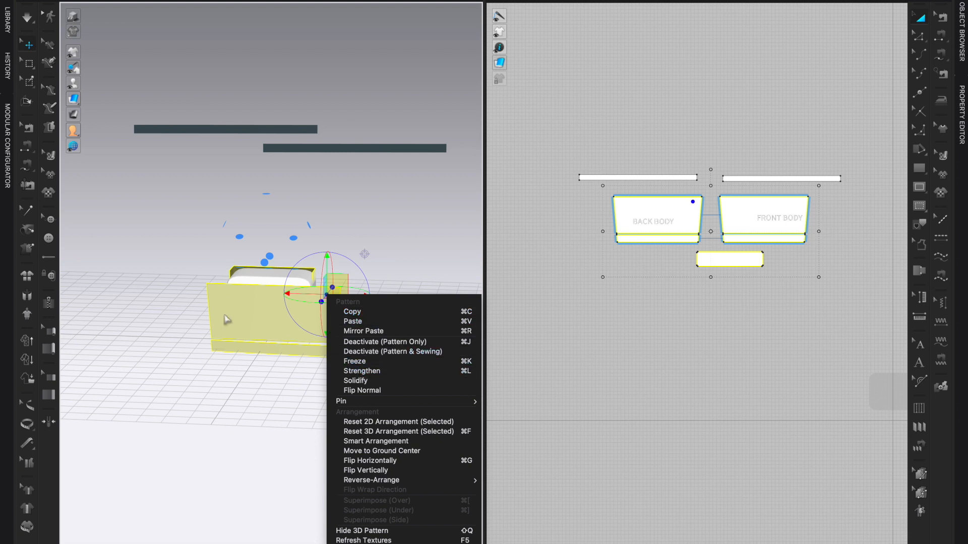
left_click(400, 376)
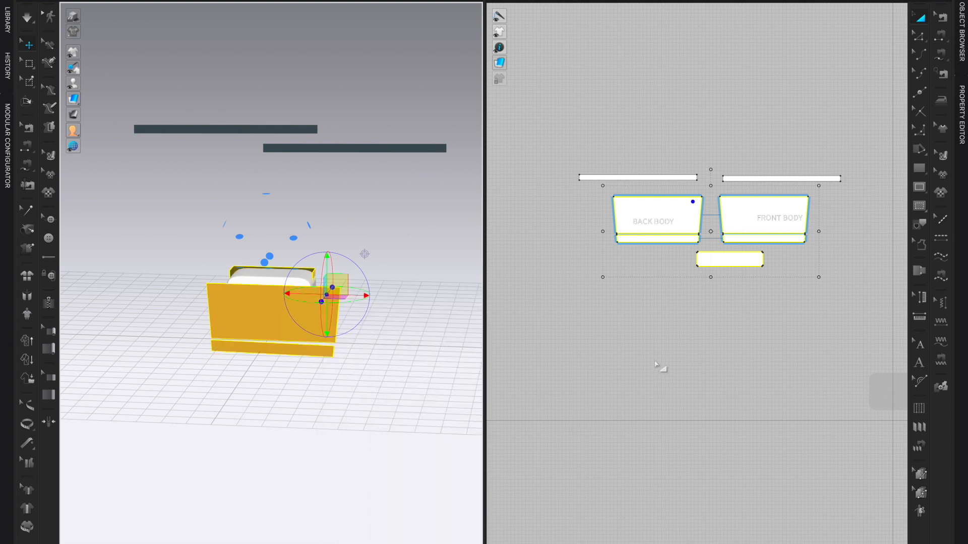
Examine the base from below in the 3D scene and its rounded corners in the pattern layout.
scroll(656, 367, "up", 3)
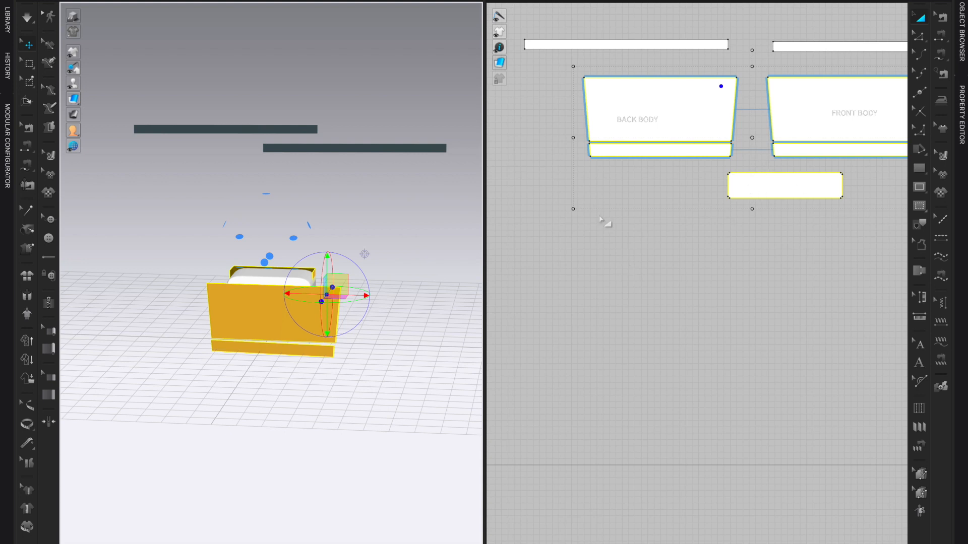
middle_click_drag(745, 336, 696, 475)
scroll(698, 478, "up", 2)
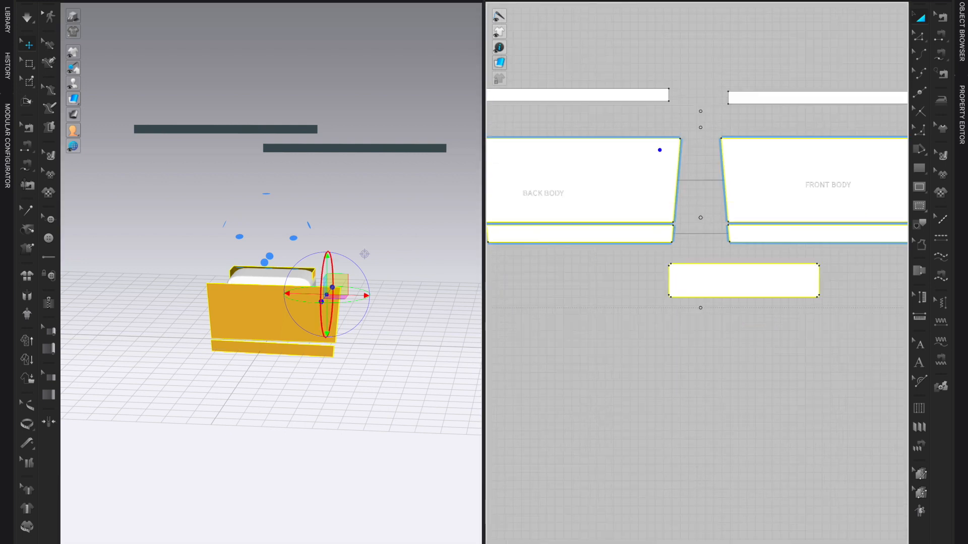
right_click_drag(395, 399, 394, 354)
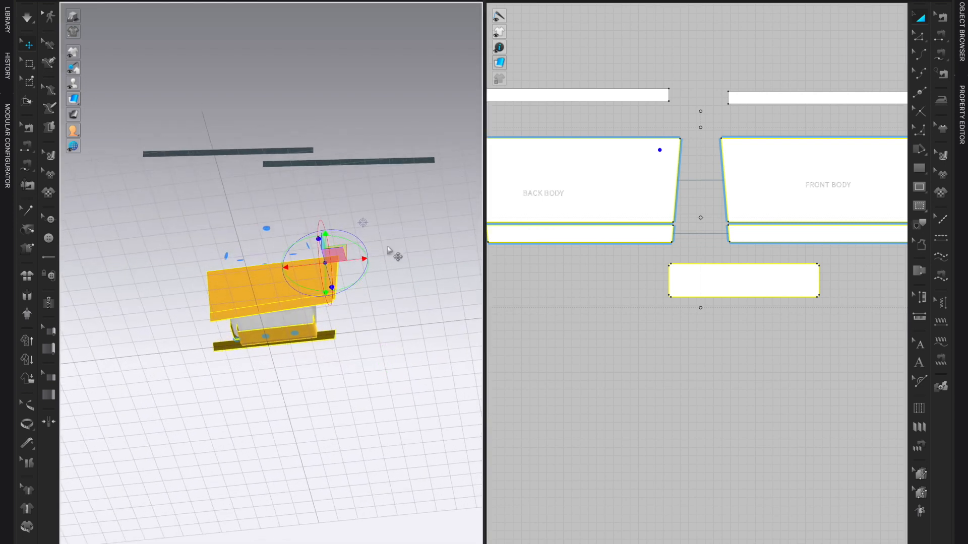
mouse_move(84, 92)
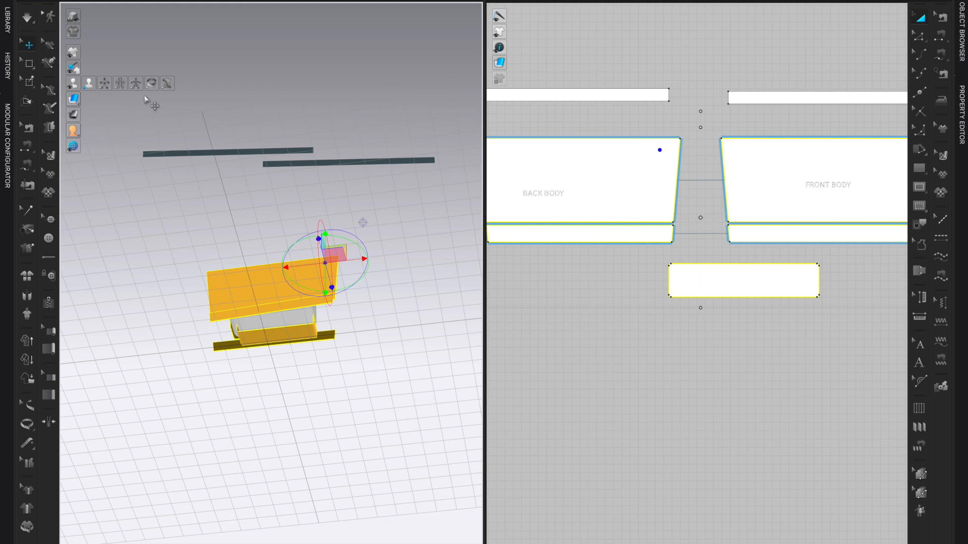
scroll(408, 403, "up", 3)
left_click(416, 388)
left_click(336, 354)
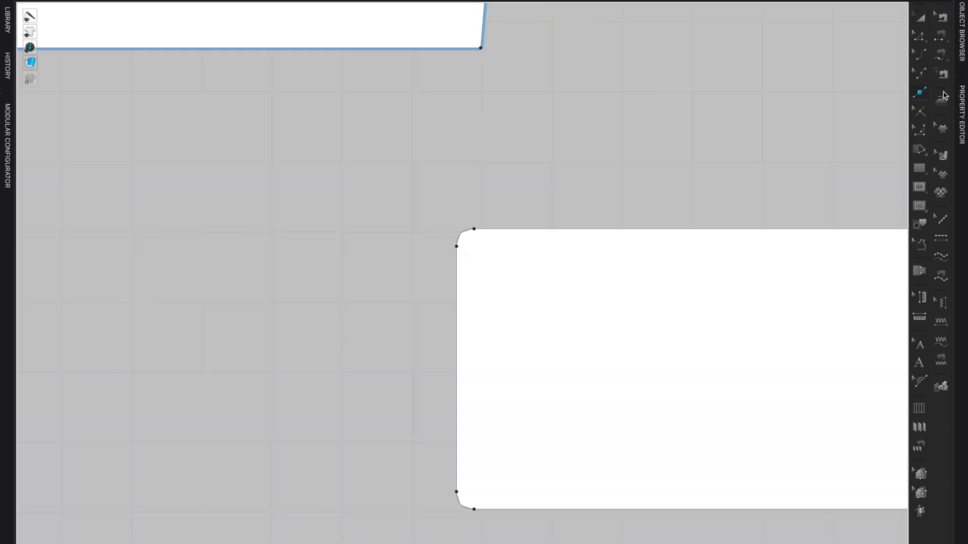
Split the base's left short edge uniformly into 2 segments.
left_click(920, 95)
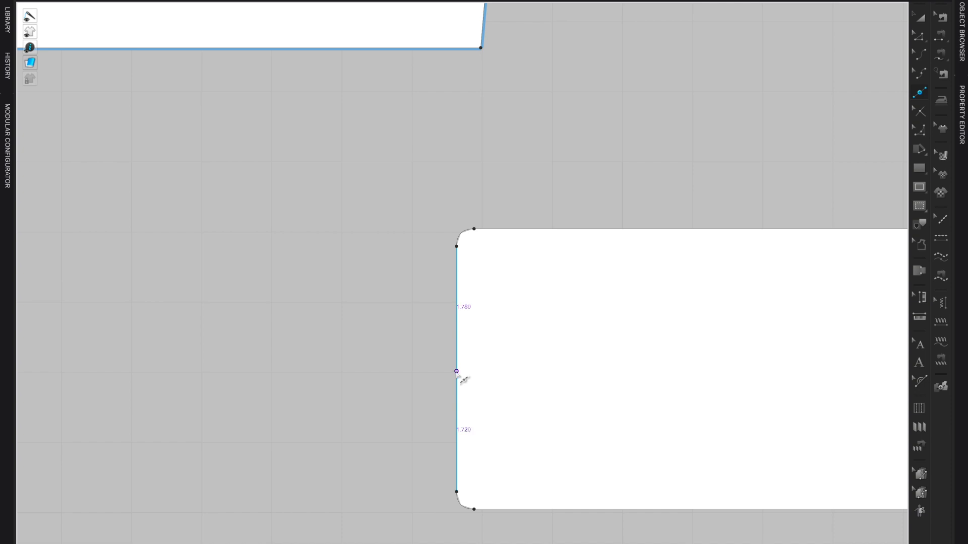
left_click(456, 371)
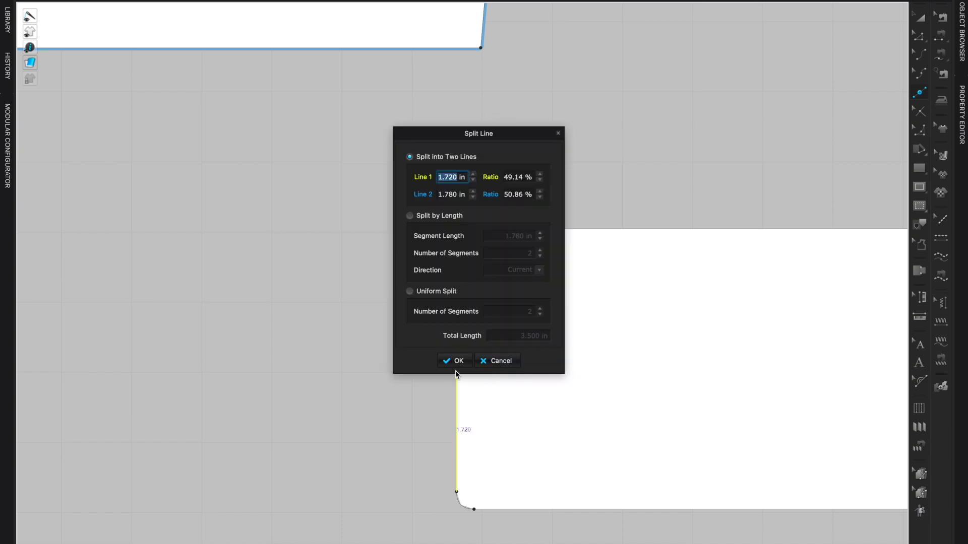
left_click(410, 292)
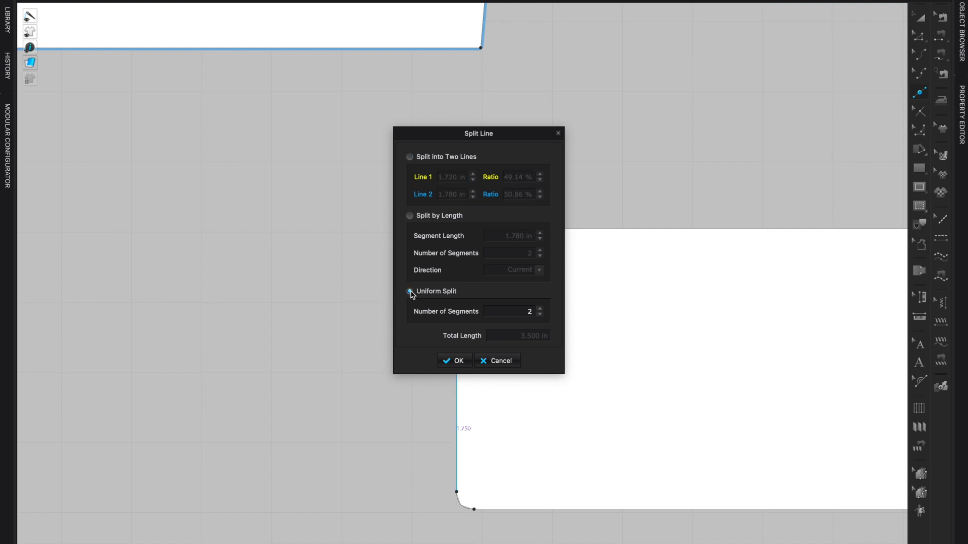
left_click(456, 366)
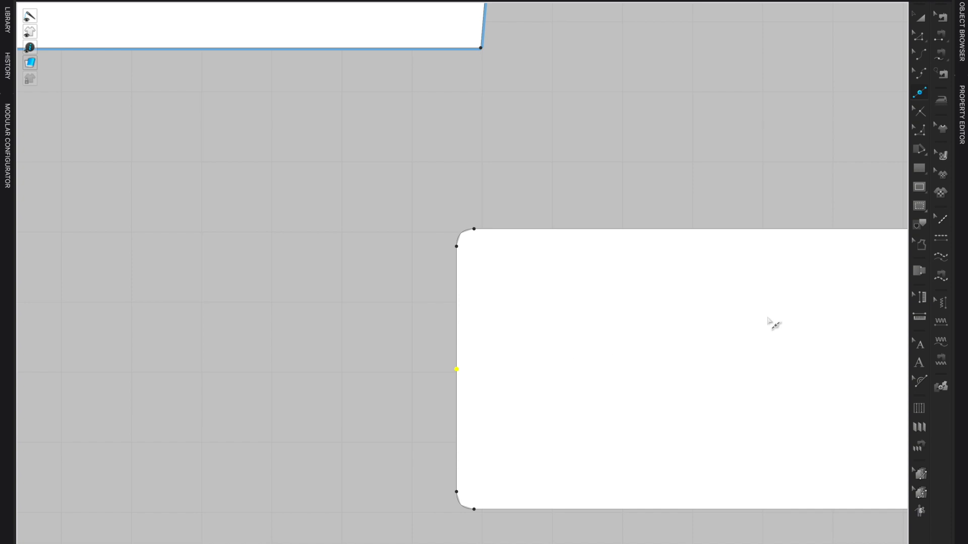
Split the base's right short edge uniformly into 2 segments.
right_click_drag(782, 338, 438, 296)
middle_click_drag(437, 297, 201, 308)
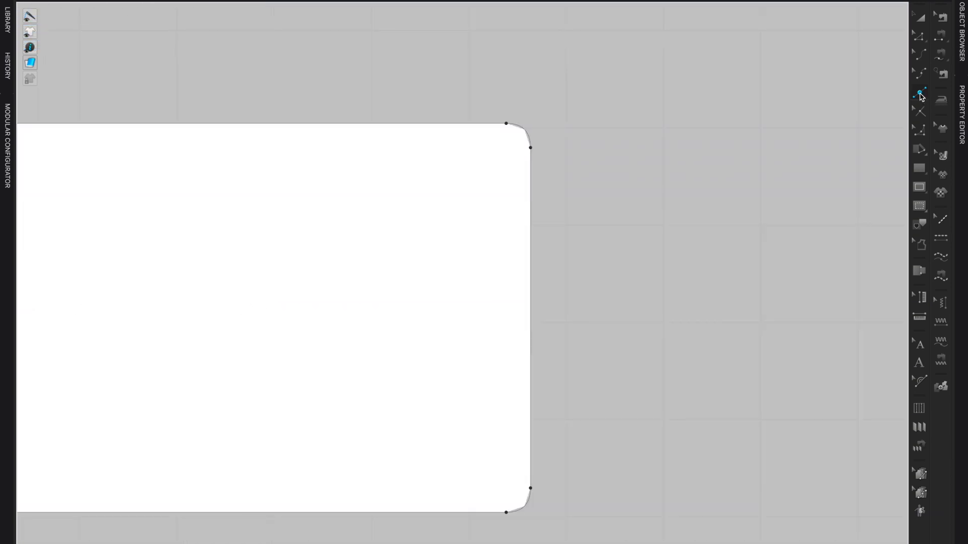
left_click(920, 94)
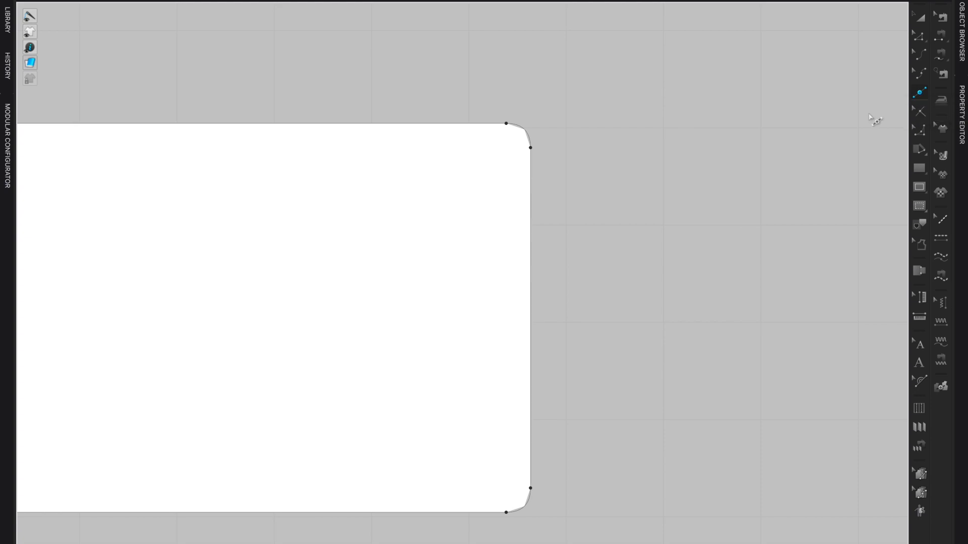
right_click(530, 304)
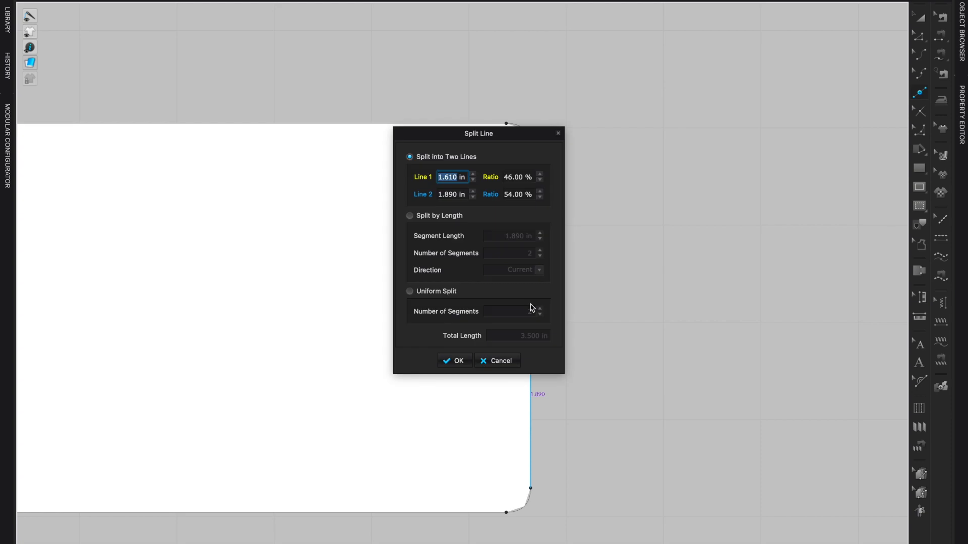
left_click(410, 292)
left_click(460, 360)
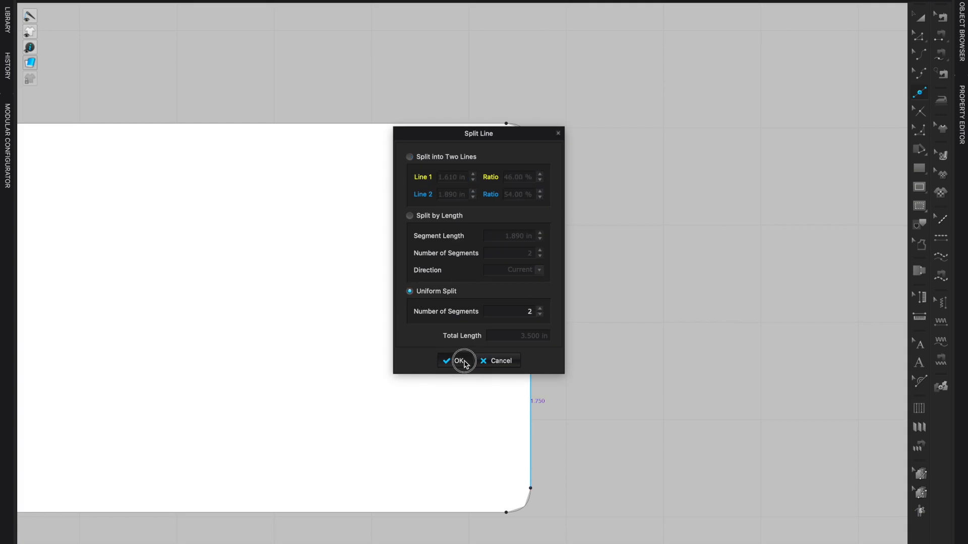
Identify matching corners of the back bottom band and the base between the 3D scene and the pattern layout.
scroll(678, 339, "down", 5)
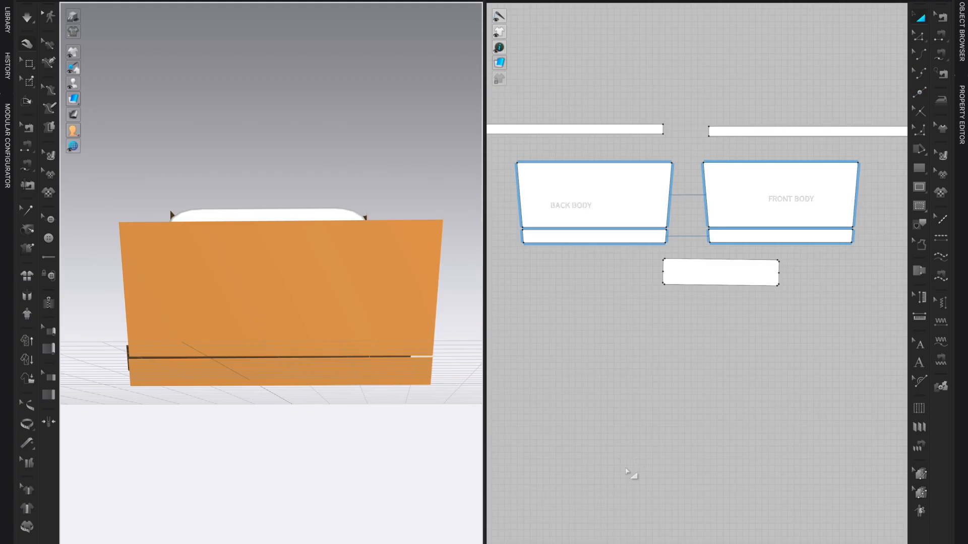
right_click_drag(402, 395, 412, 383)
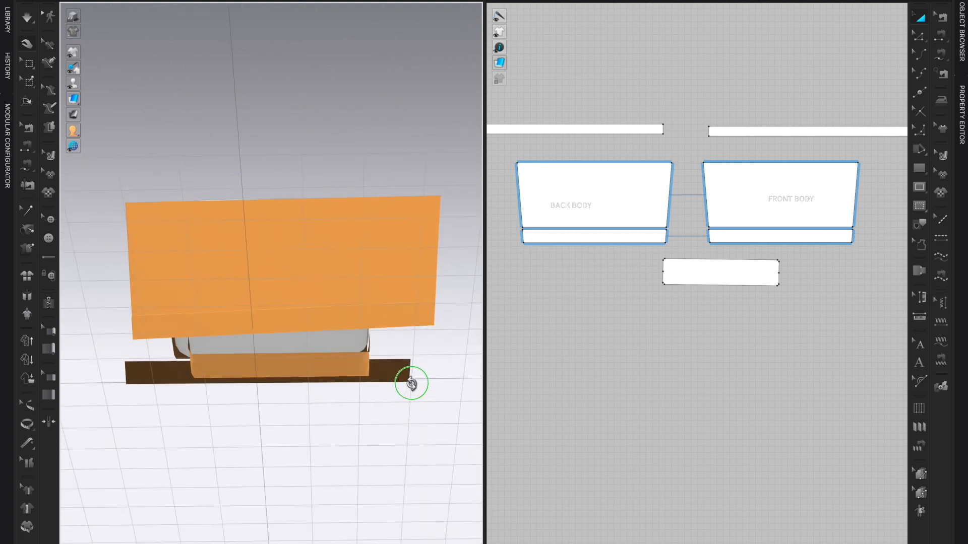
scroll(416, 390, "up", 4)
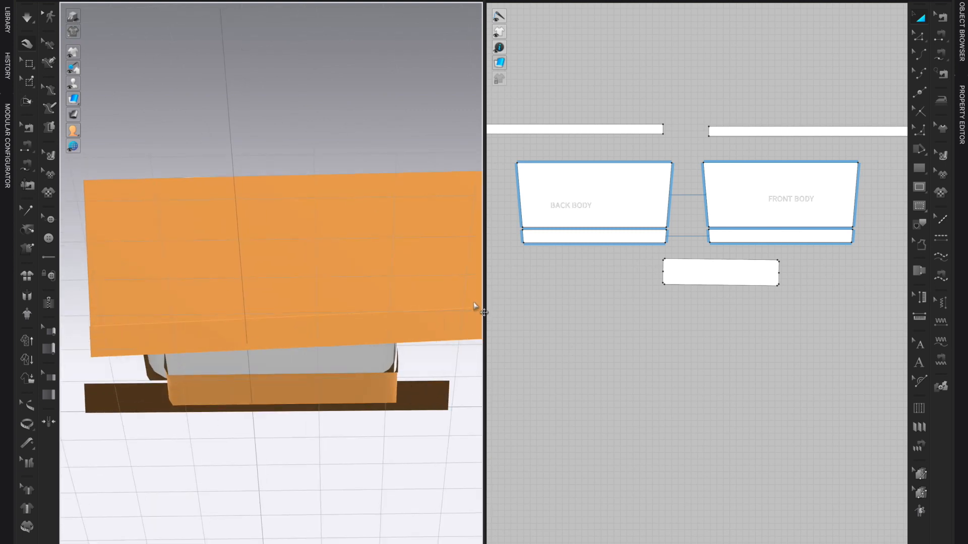
left_click(109, 347)
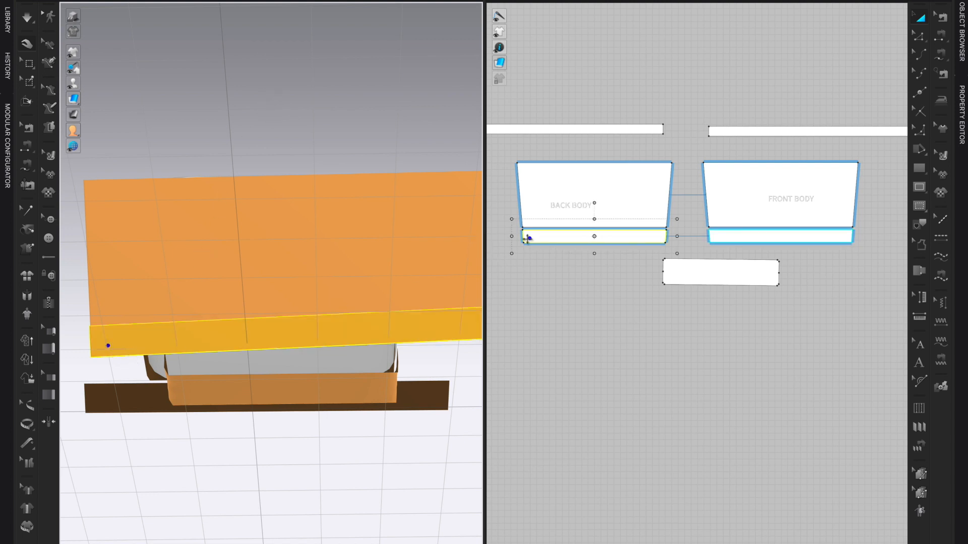
right_click_drag(323, 406, 329, 402)
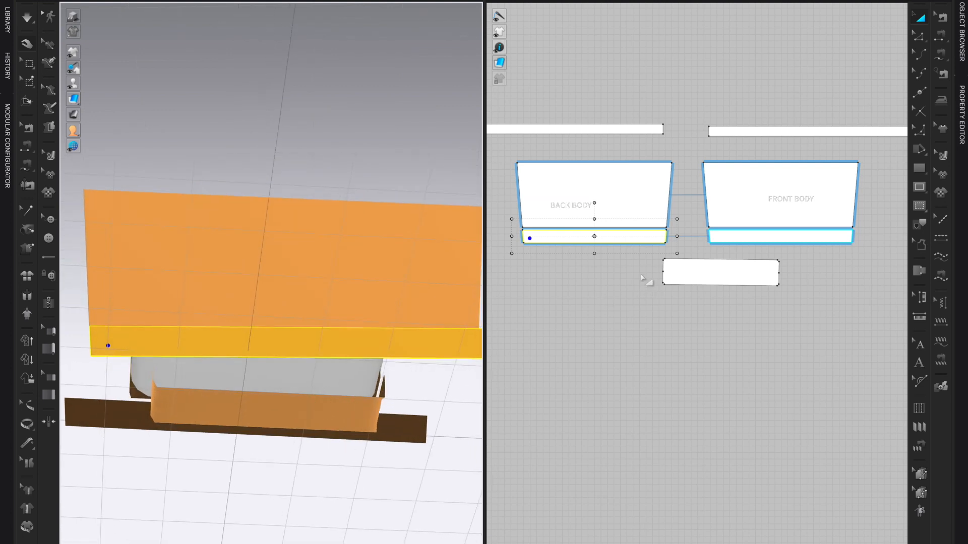
left_click(155, 391)
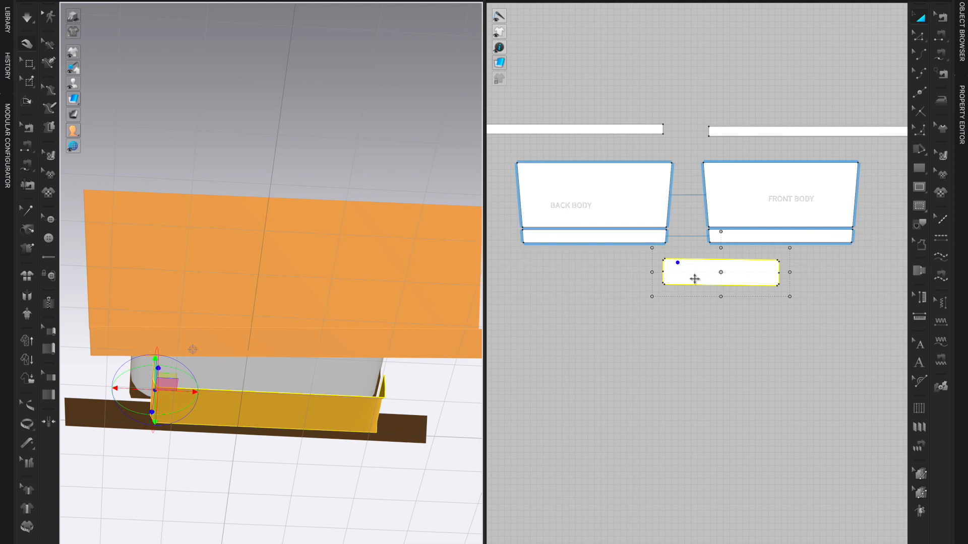
Free-sew the back bottom band's lower edge to the base's upper outline, from the left short edge's midpoint to the right one's.
key("m")
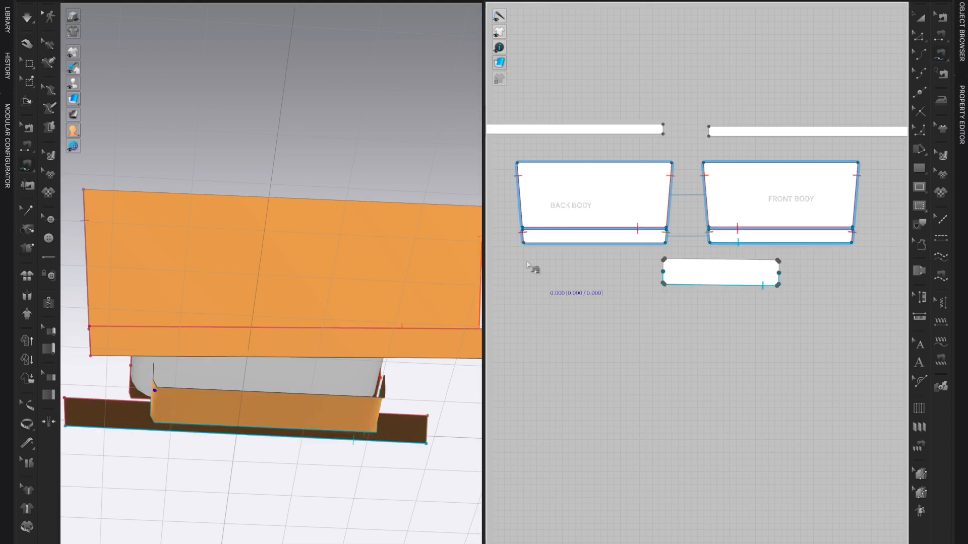
scroll(550, 333, "up", 3)
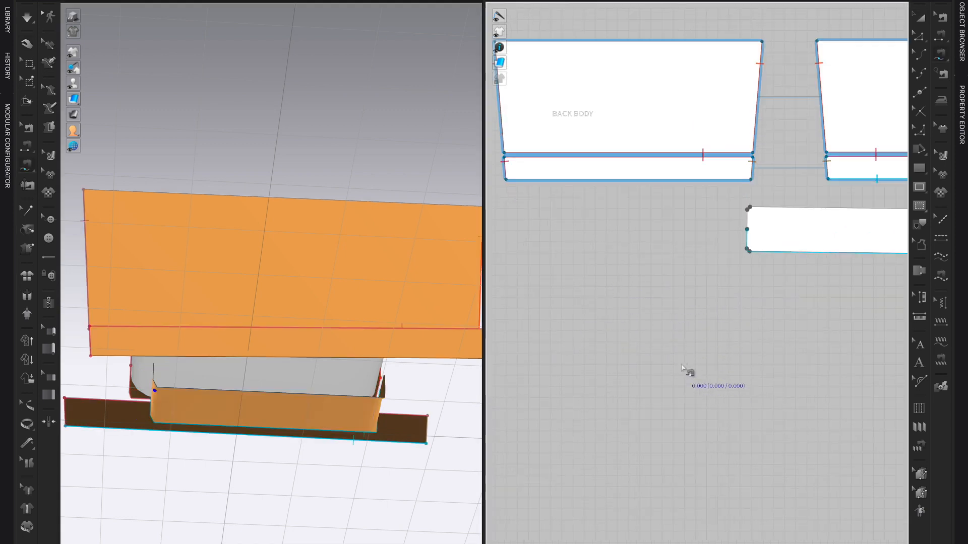
scroll(689, 371, "down", 2)
right_click_drag(688, 371, 650, 389)
middle_click_drag(650, 389, 648, 390)
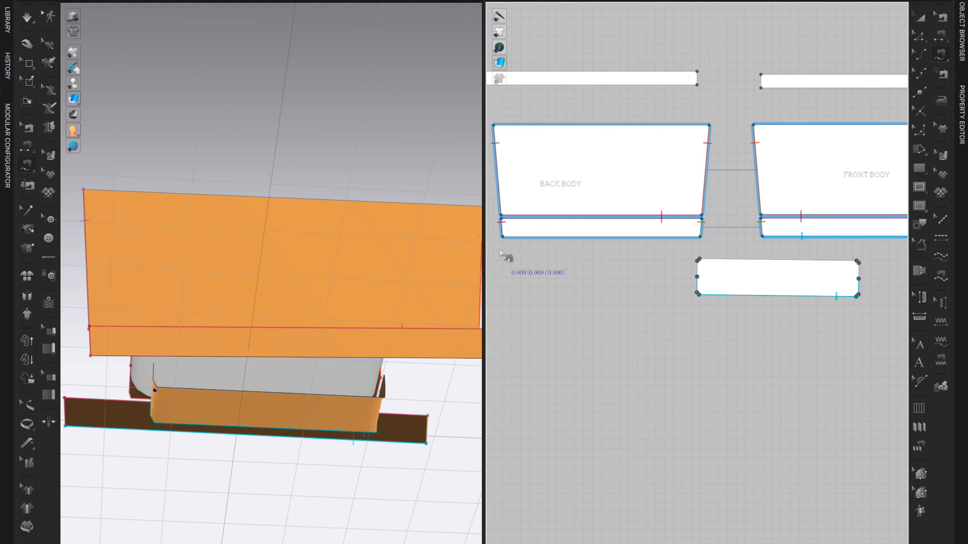
left_click(502, 237)
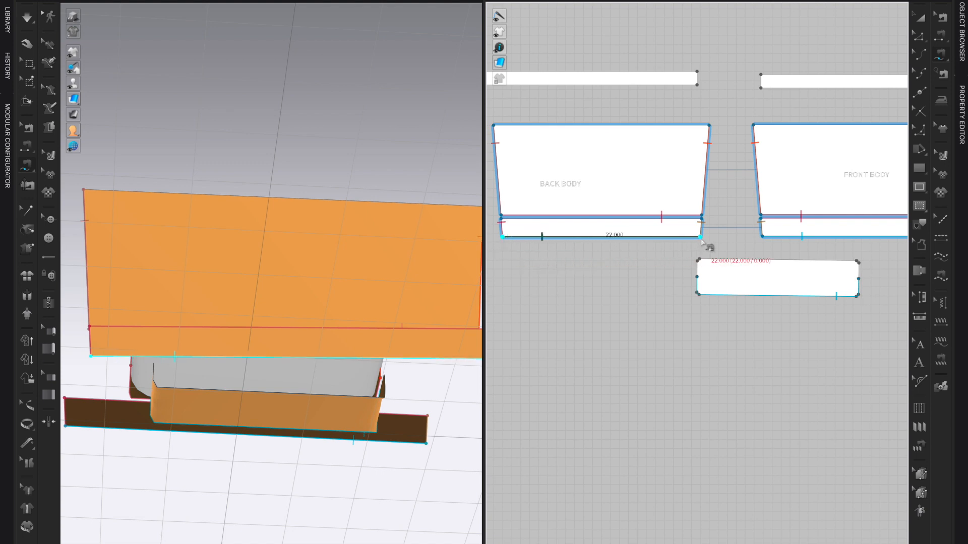
left_click(700, 236)
left_click(698, 276)
left_click(863, 283)
right_click_drag(321, 473, 412, 485)
middle_click_drag(313, 443, 425, 443)
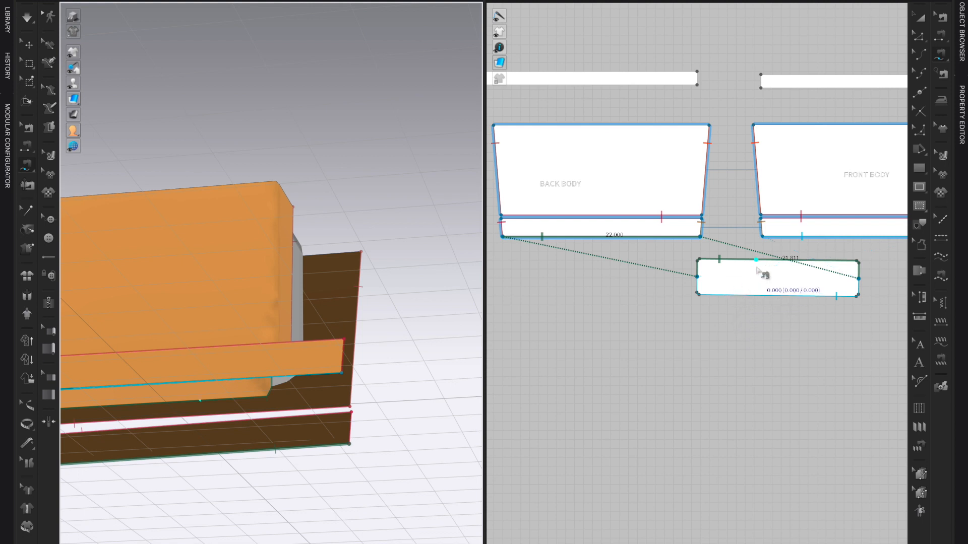
Check the base seams with Edit Sewing, and simulate the bag so the sewn pieces close around the block avatar.
left_click(942, 18)
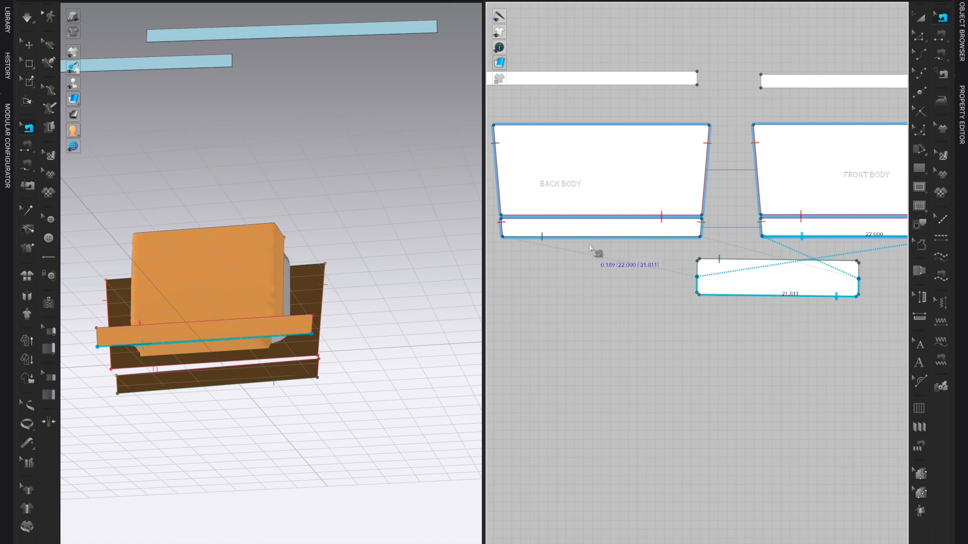
left_click(706, 240)
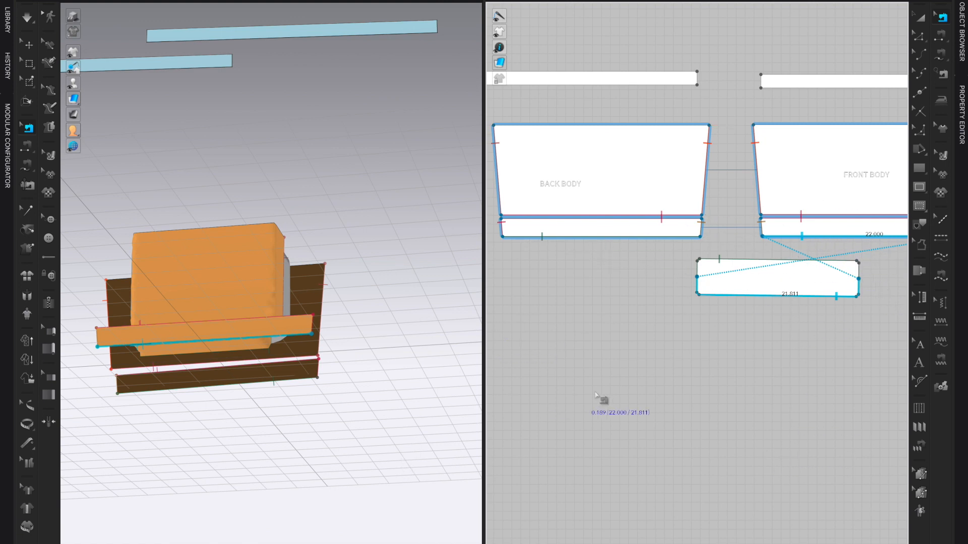
left_click(29, 45)
right_click_drag(419, 388, 422, 401)
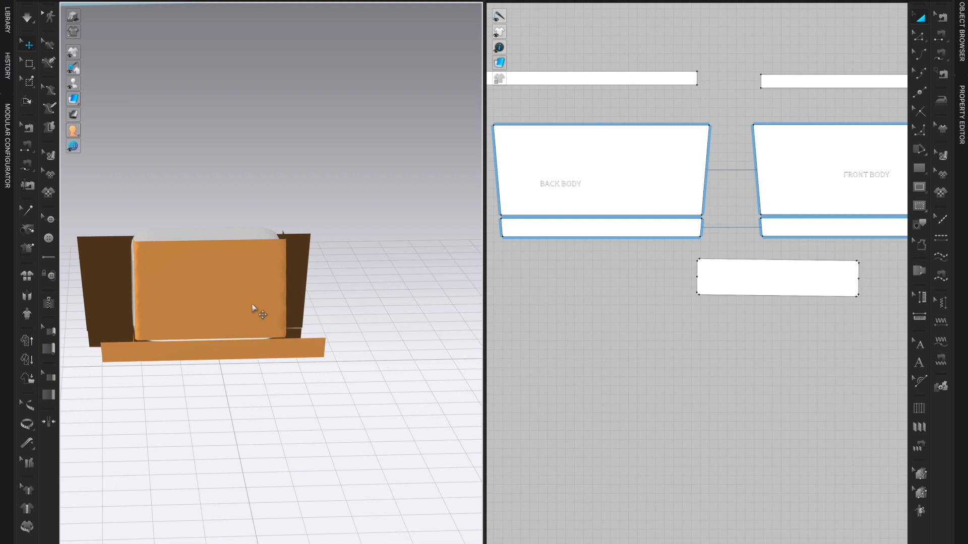
middle_click_drag(378, 327, 395, 333)
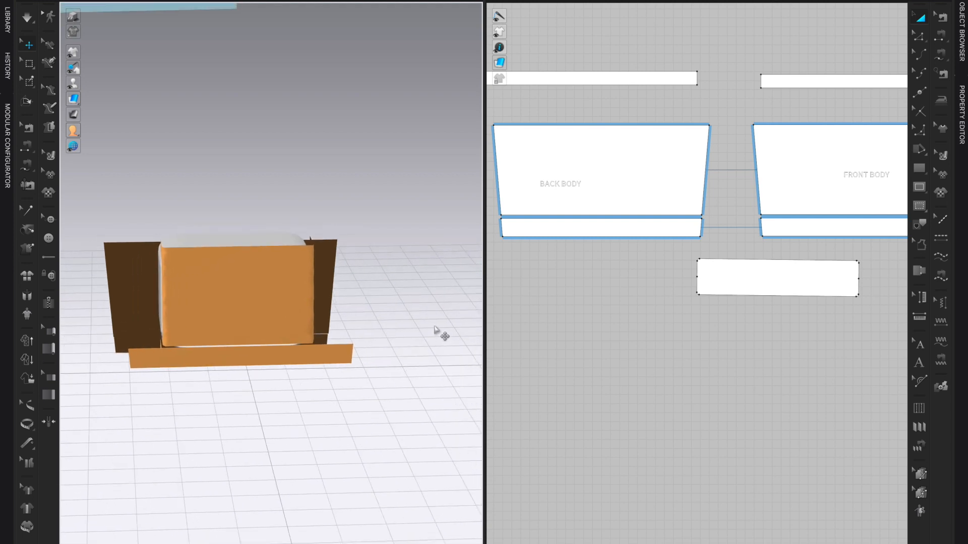
key("space")
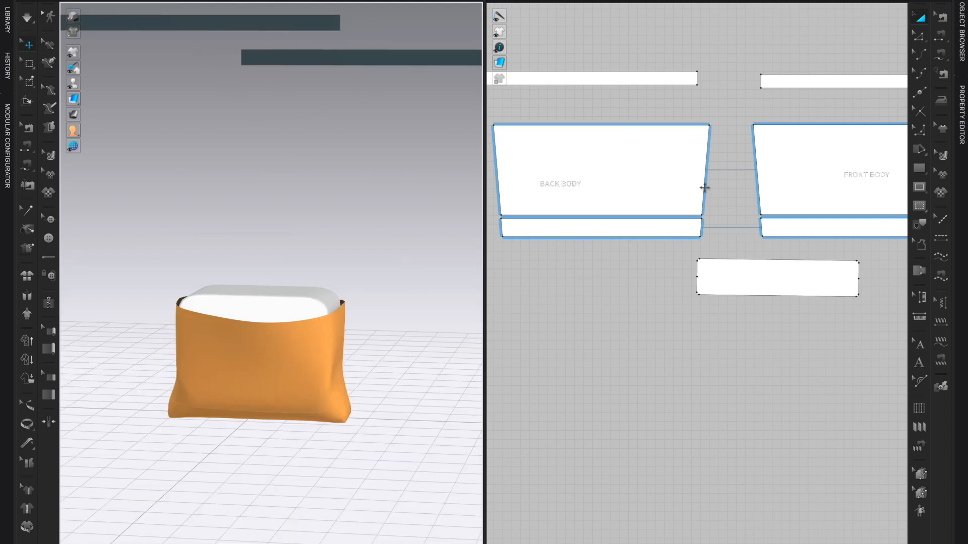
Annotate the base piece with the text "BOTTOM" and move the label near the piece's center.
scroll(613, 293, "down", 2)
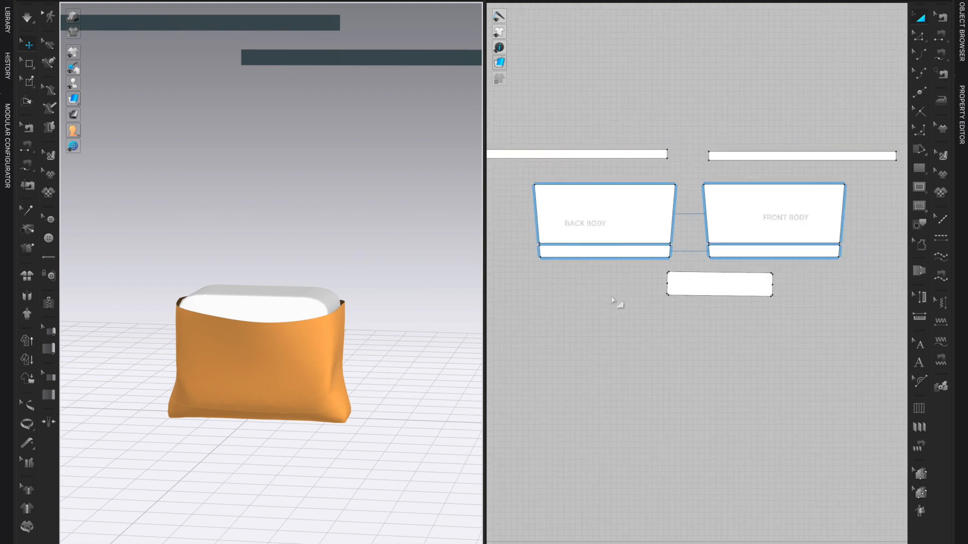
scroll(616, 302, "down", 1)
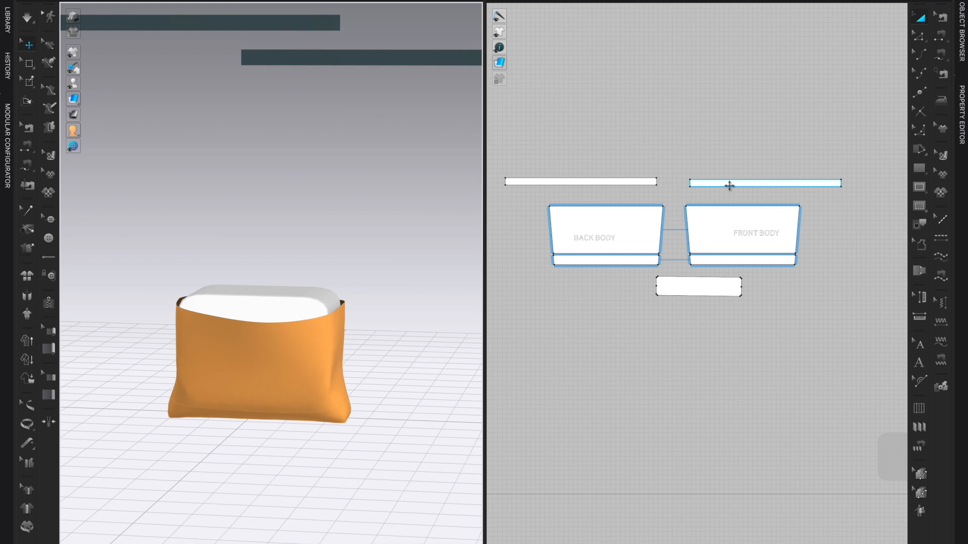
key("alt+2")
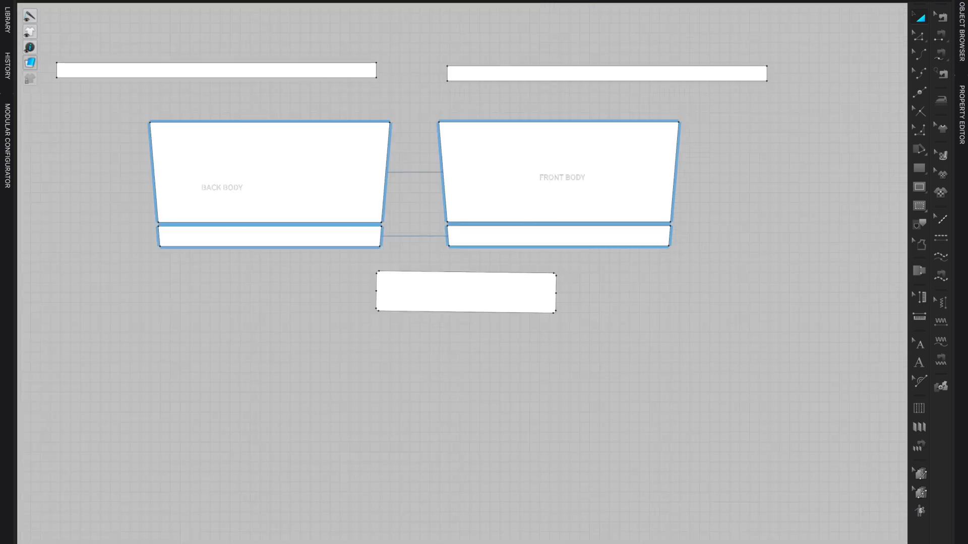
scroll(557, 263, "up", 2)
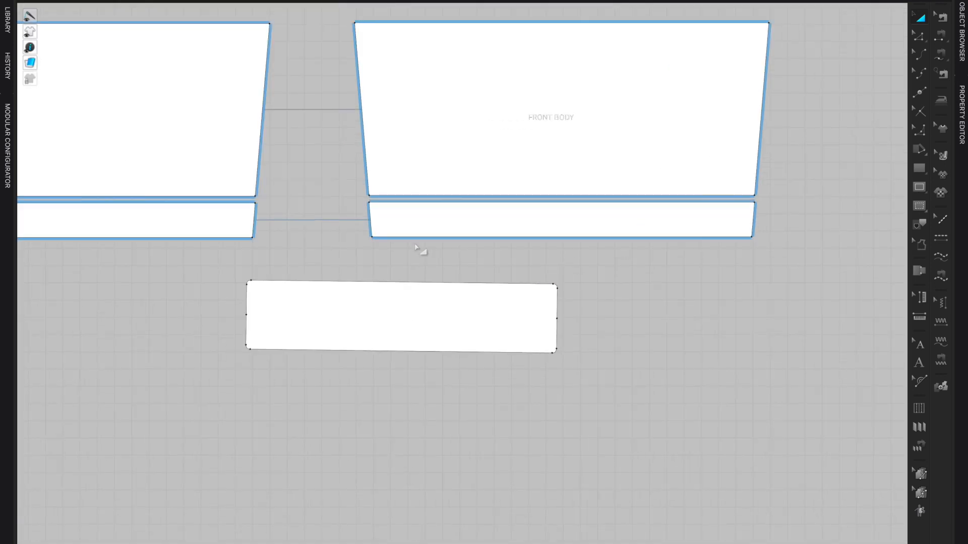
left_click(920, 363)
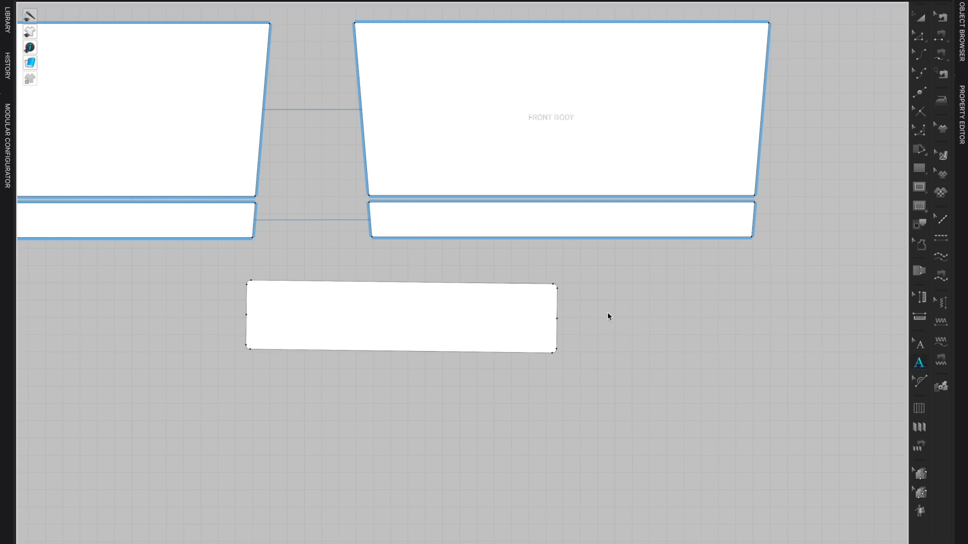
left_click(291, 318)
type("BOTTOM")
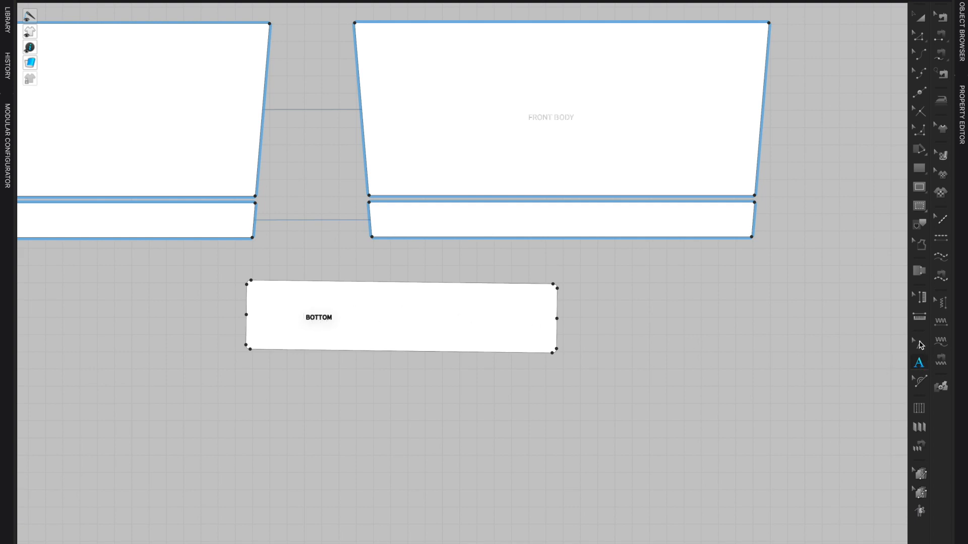
key("Escape")
left_click_drag(330, 326, 401, 325)
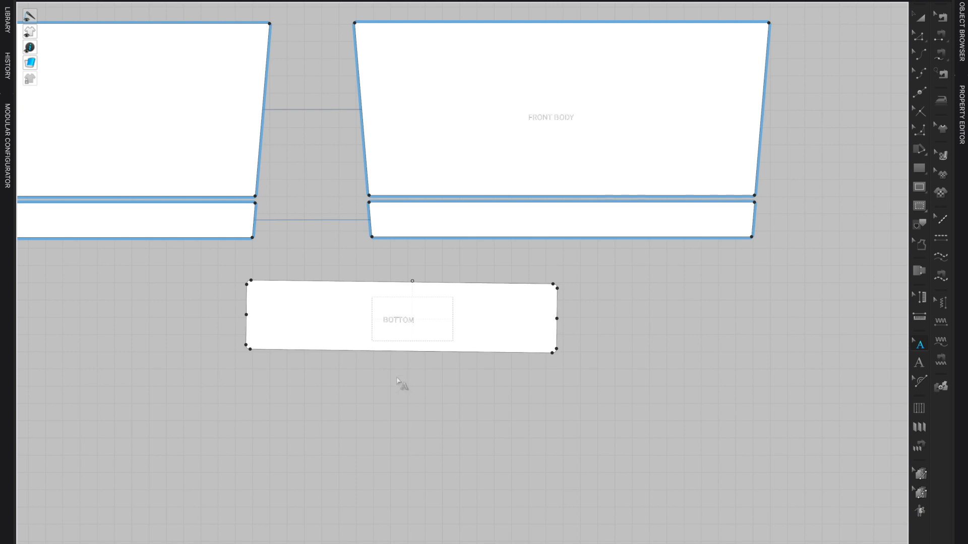
Check the width of the handle piece above the front body at its left short edge.
scroll(448, 419, "down", 2)
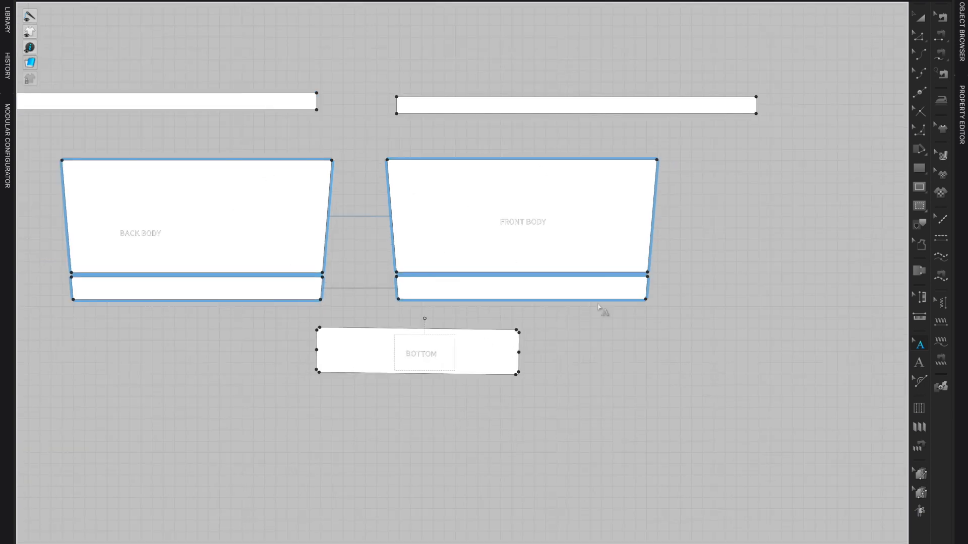
scroll(537, 383, "down", 2)
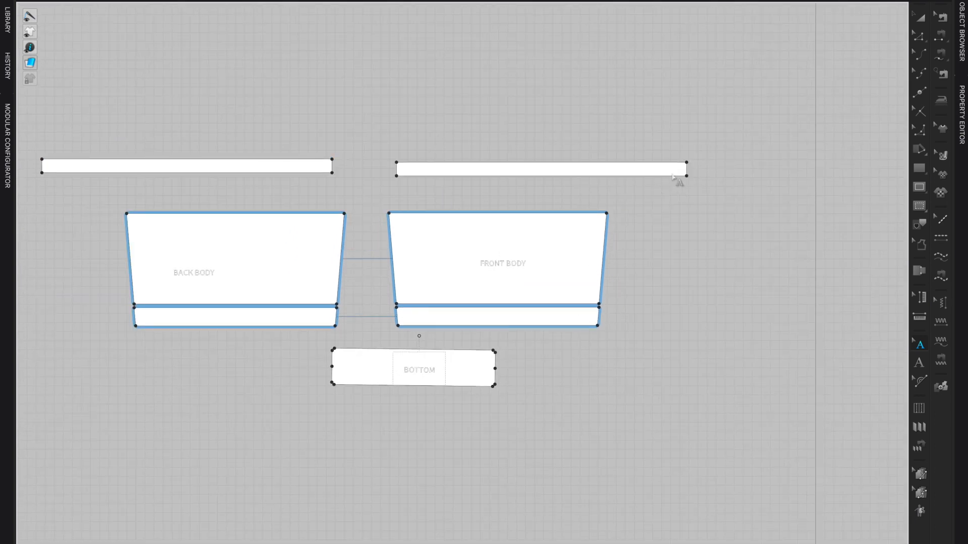
scroll(727, 274, "up", 2)
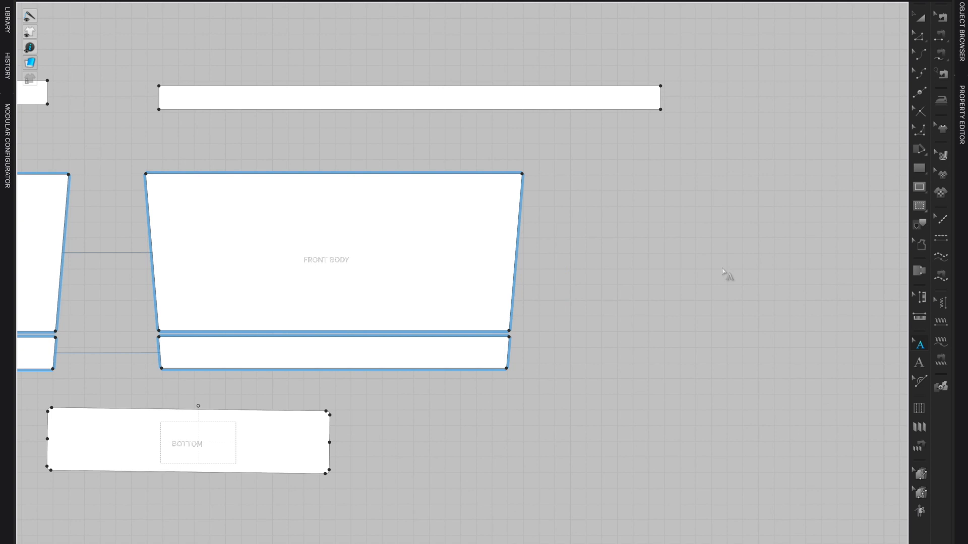
middle_click_drag(620, 195, 743, 210)
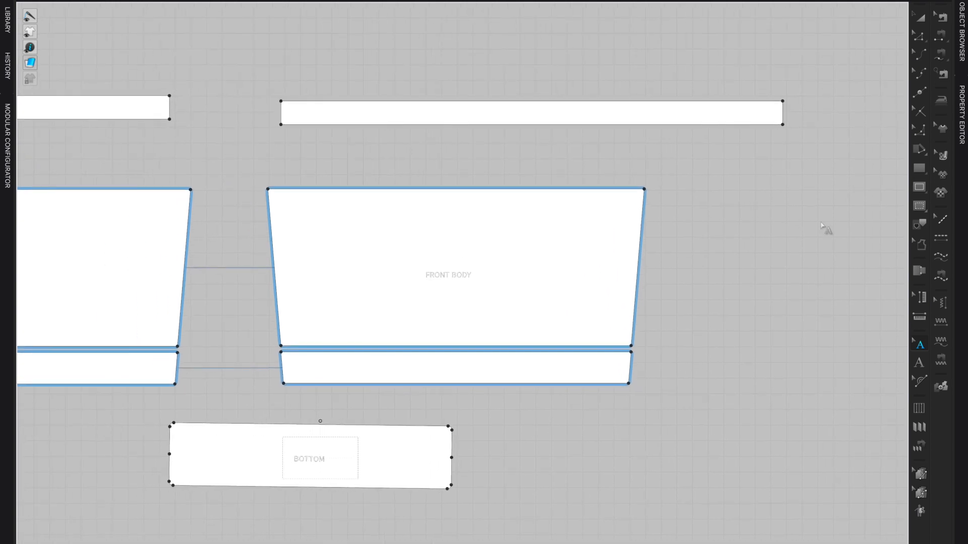
key("z")
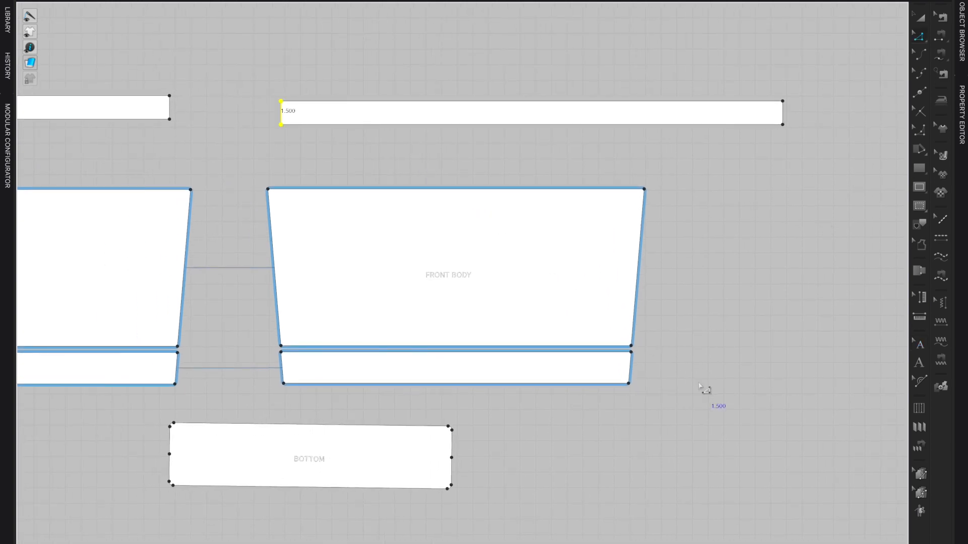
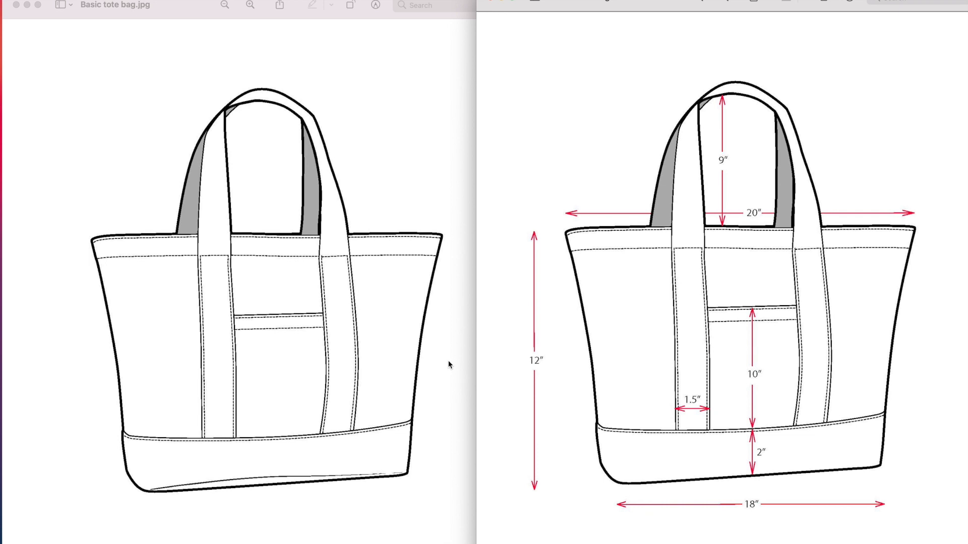
Create an internal rectangle 10 in wide and 1 in high on the handle piece above the front body.
key("super+Tab")
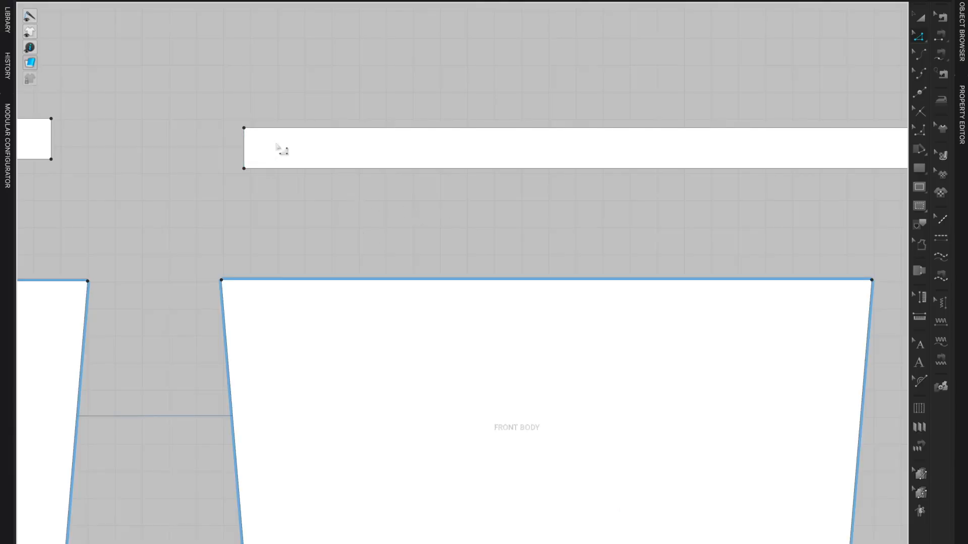
left_click(917, 189)
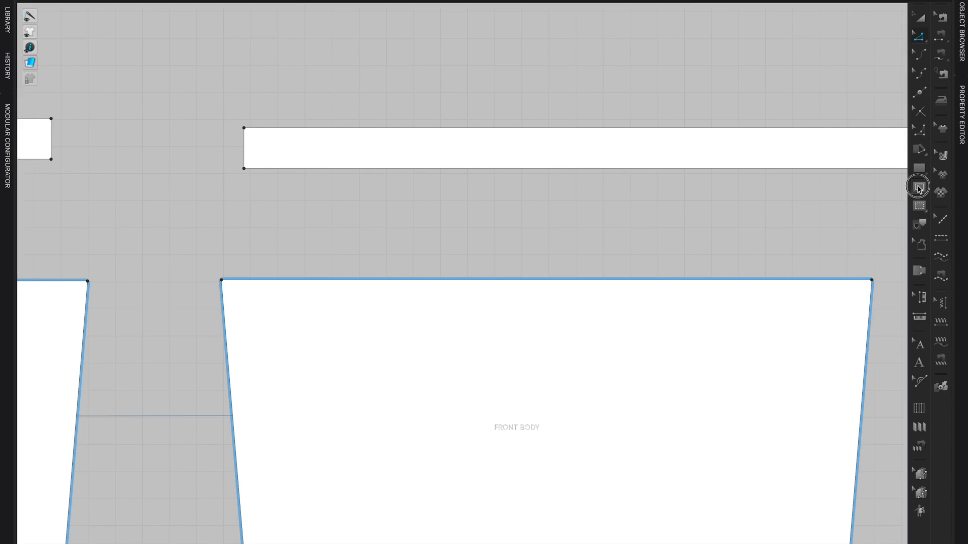
left_click(853, 200)
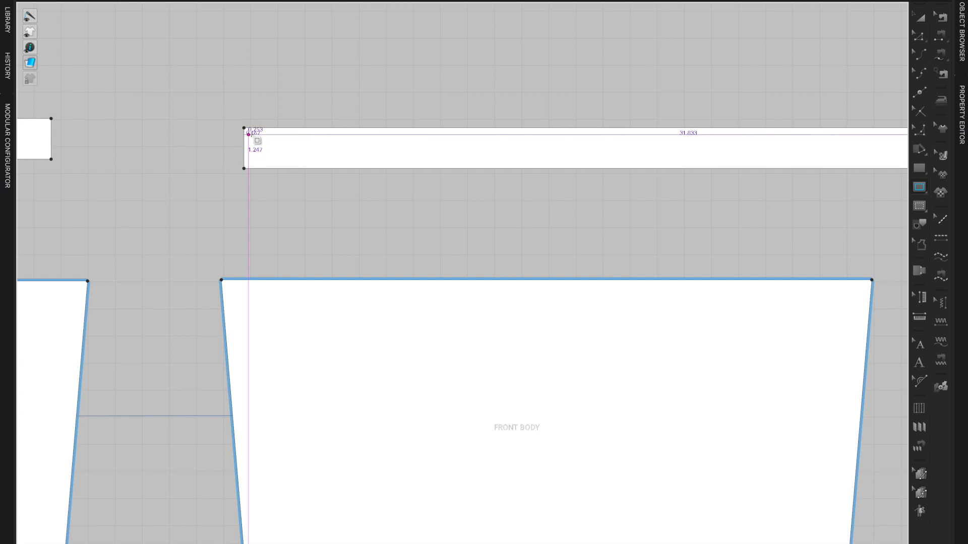
left_click(248, 135)
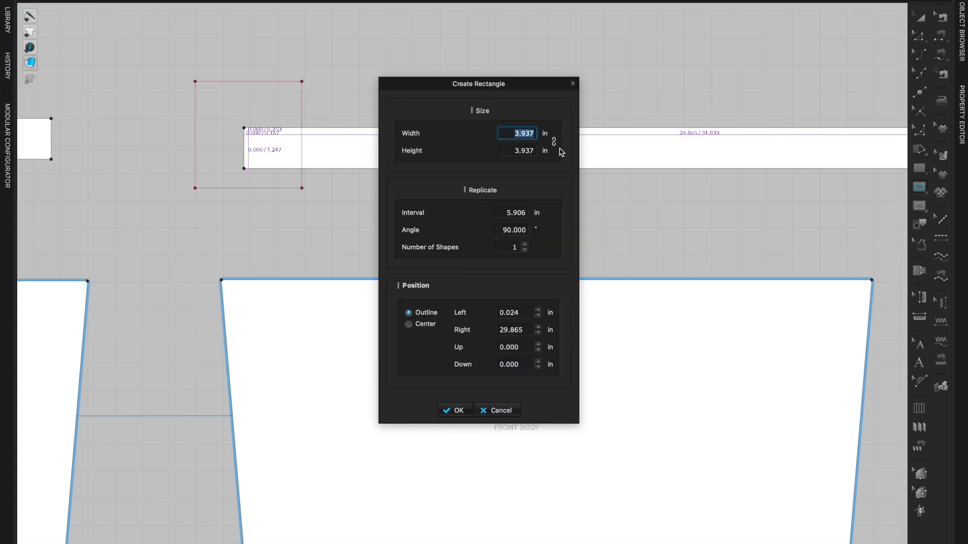
type("10")
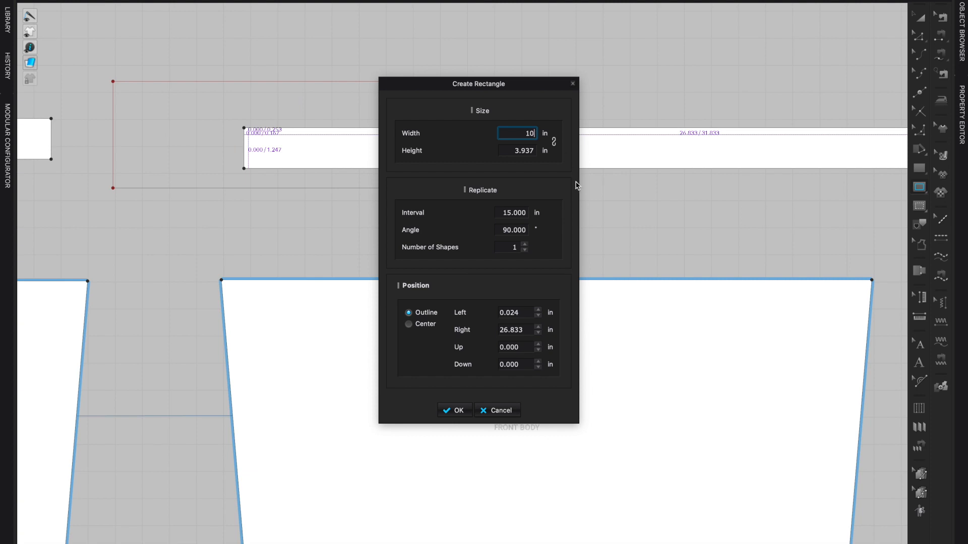
key("Tab")
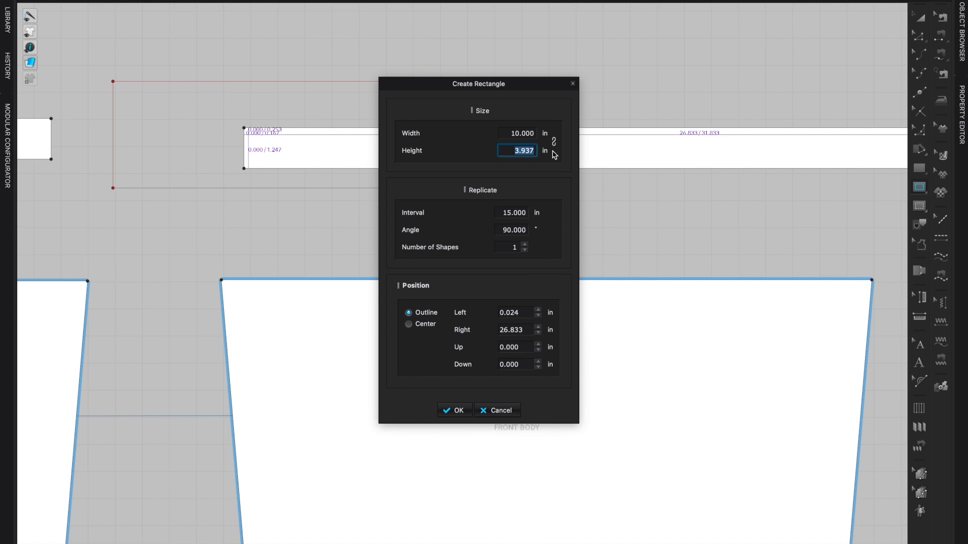
type("1")
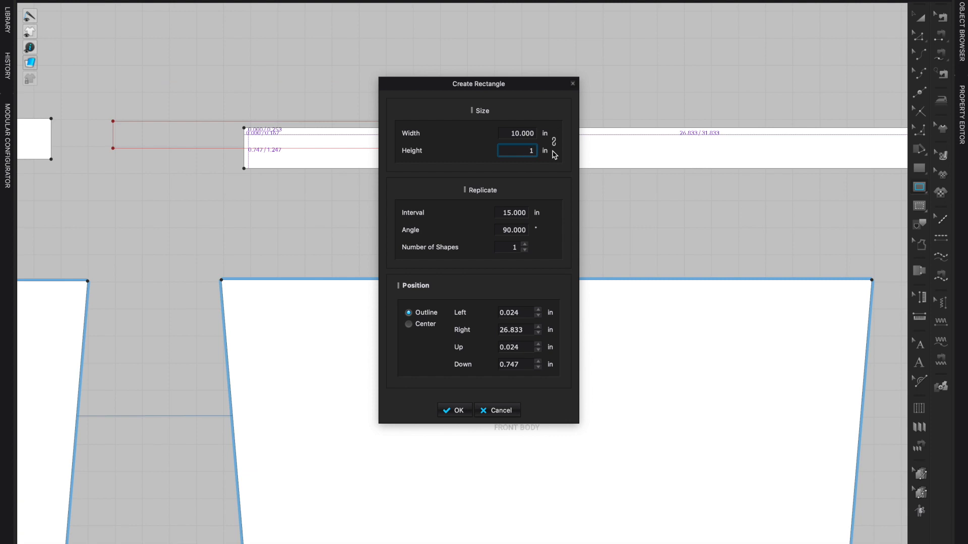
left_click(455, 411)
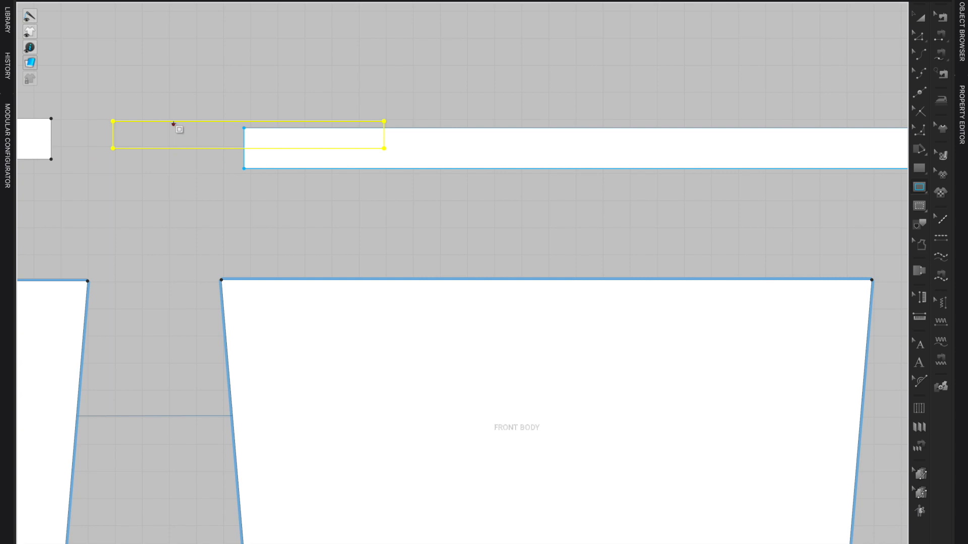
Move the new internal rectangle fully inside the left end of the handle piece.
left_click(920, 20)
left_click_drag(165, 124, 307, 136)
left_click(486, 80)
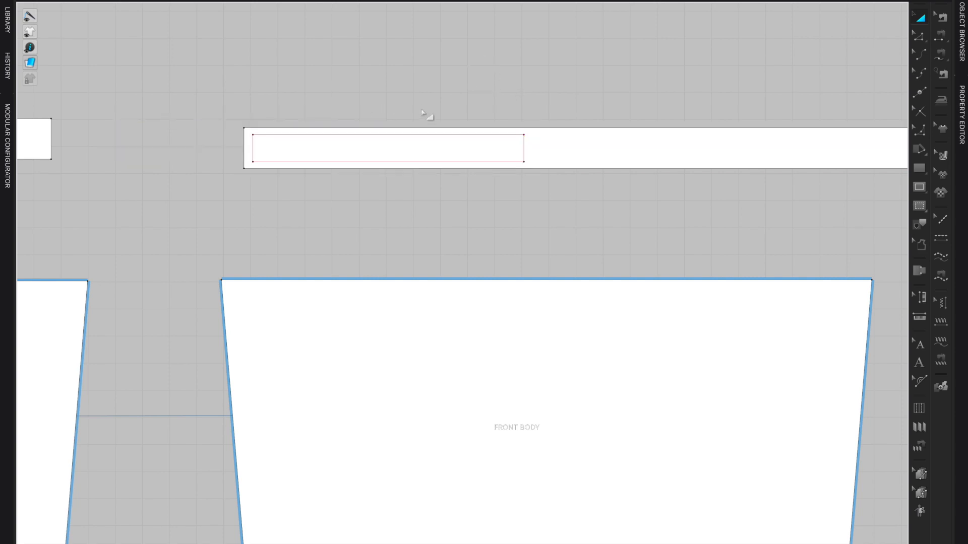
left_click(484, 145)
Delete the handle piece above the back body.
scroll(588, 120, "down", 6)
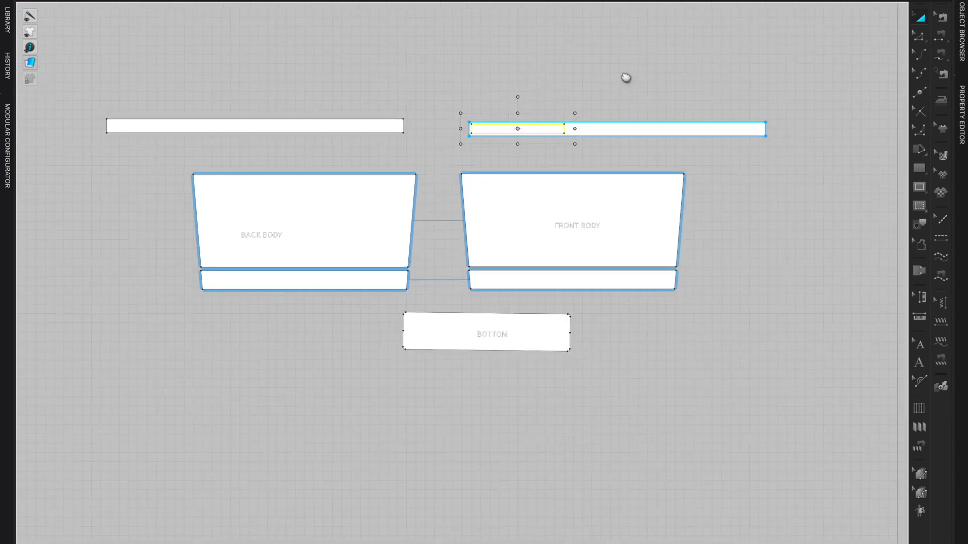
right_click_drag(626, 77, 566, 129)
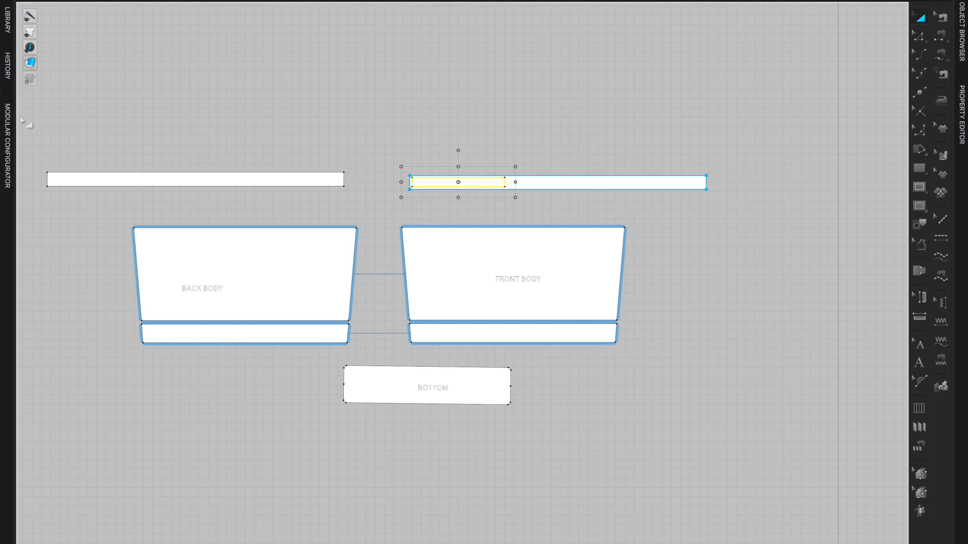
left_click_drag(34, 146, 356, 199)
key("Delete")
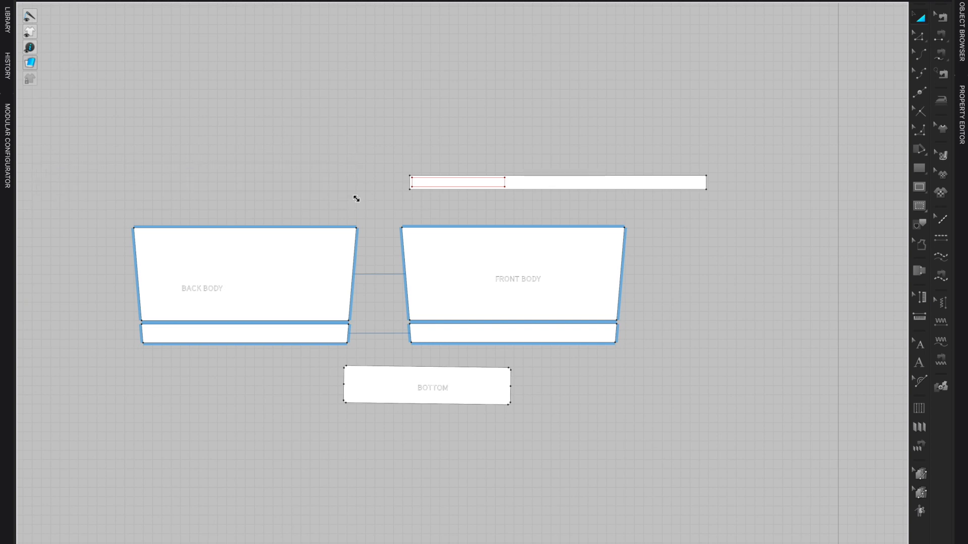
Copy the handle's internal rectangle and place the copy level with it inside the handle's right end.
scroll(763, 188, "up", 3)
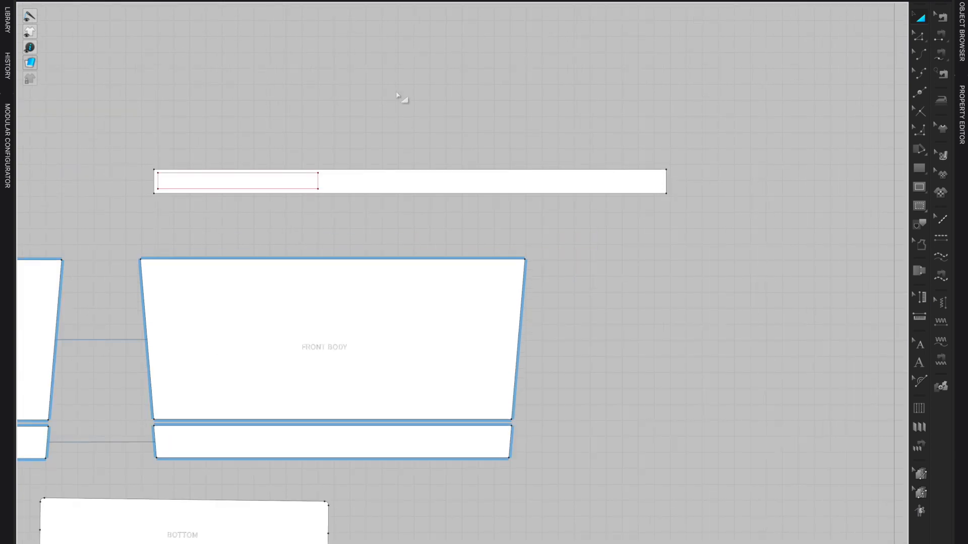
left_click(272, 175)
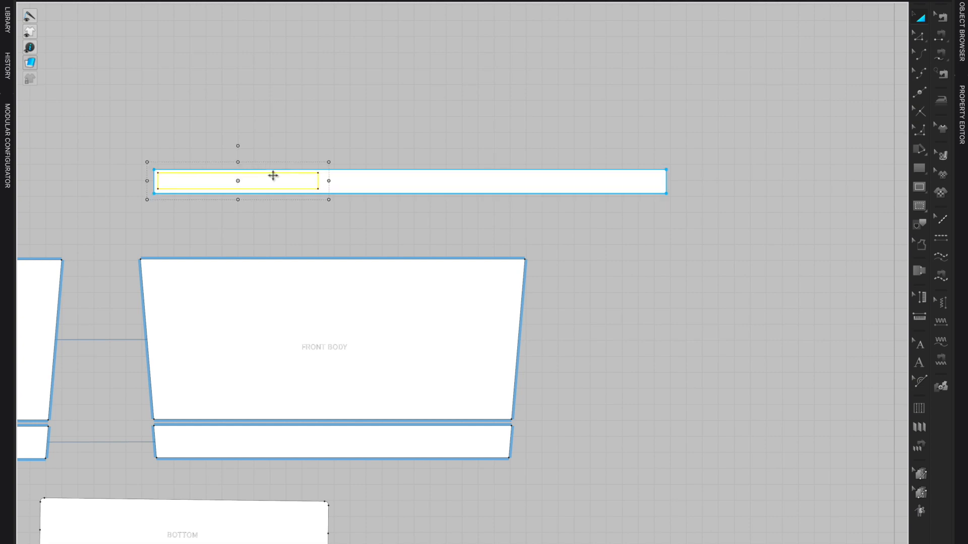
key("ctrl+c")
key("ctrl+v")
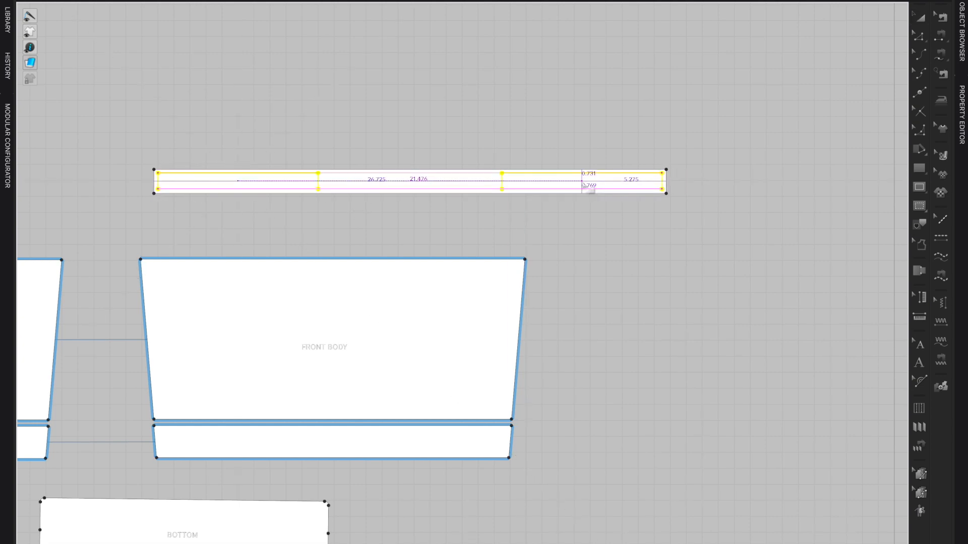
scroll(582, 186, "up", 5)
middle_click_drag(582, 190, 422, 202)
left_click(399, 193)
scroll(451, 99, "down", 4)
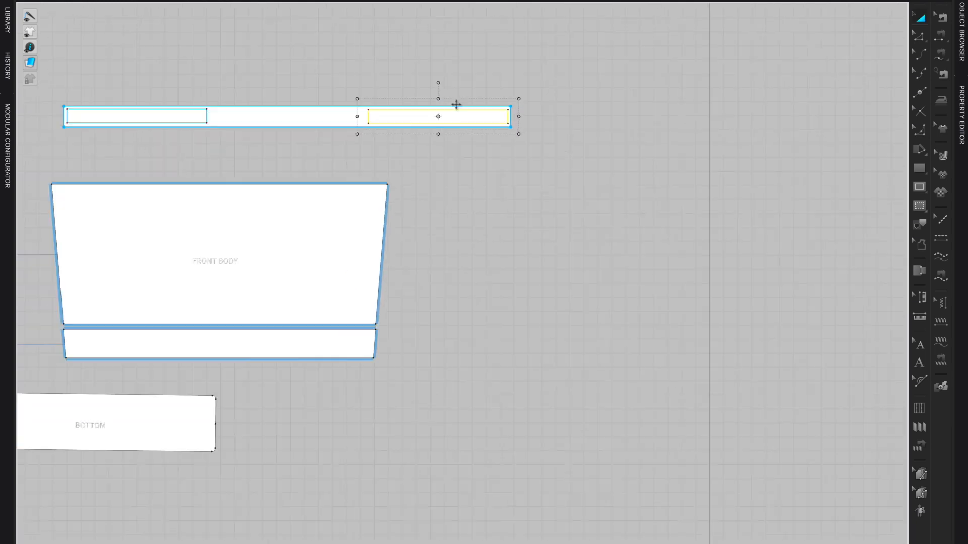
Clone the handle with both internal rectangles as a Symmetric Pattern (with Sewing), and place it above the back body.
right_click(455, 106)
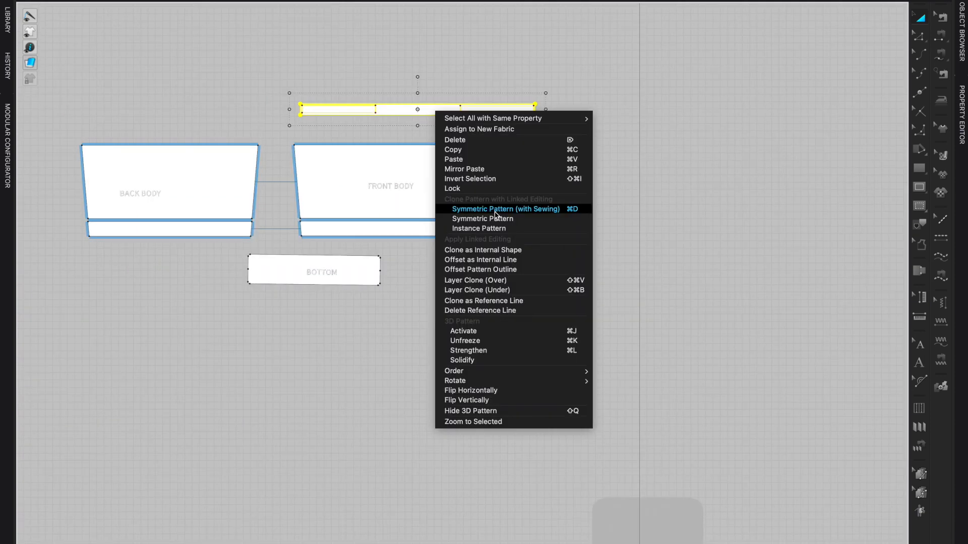
left_click(495, 212)
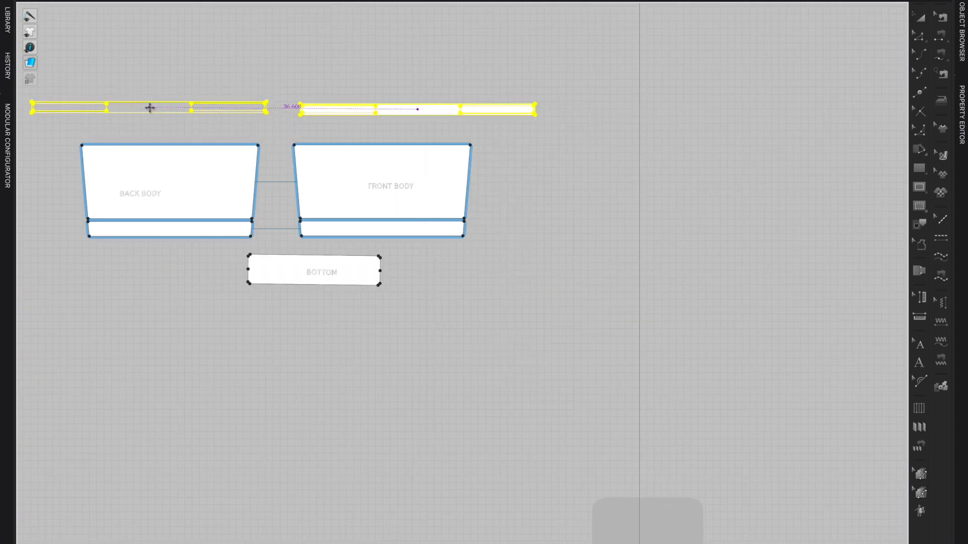
left_click(149, 111)
scroll(554, 222, "up", 5)
middle_click_drag(555, 223, 840, 381)
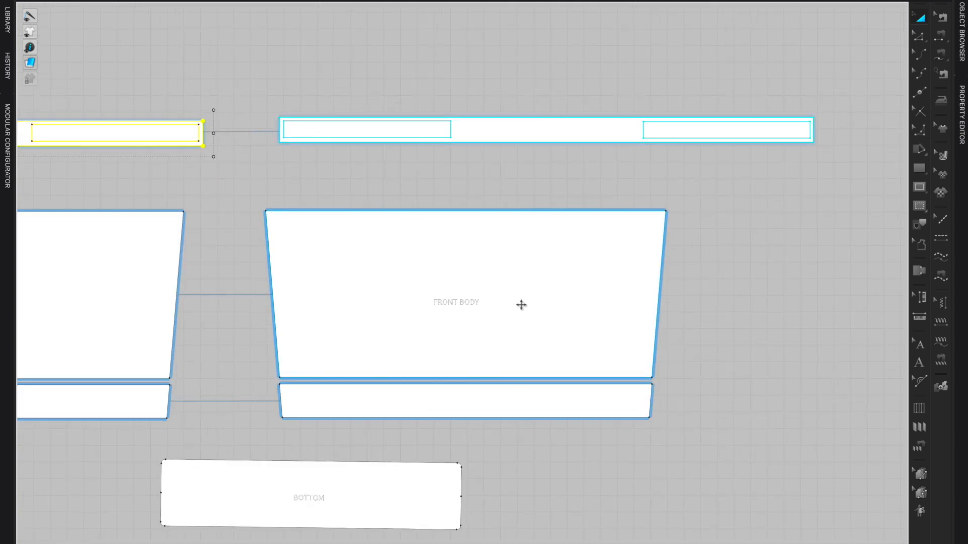
Copy the handle's left internal rectangle onto the front body, rotate it upright, and align it left of center on the body's lower edge.
left_click(372, 129)
left_click_drag(375, 132, 401, 311)
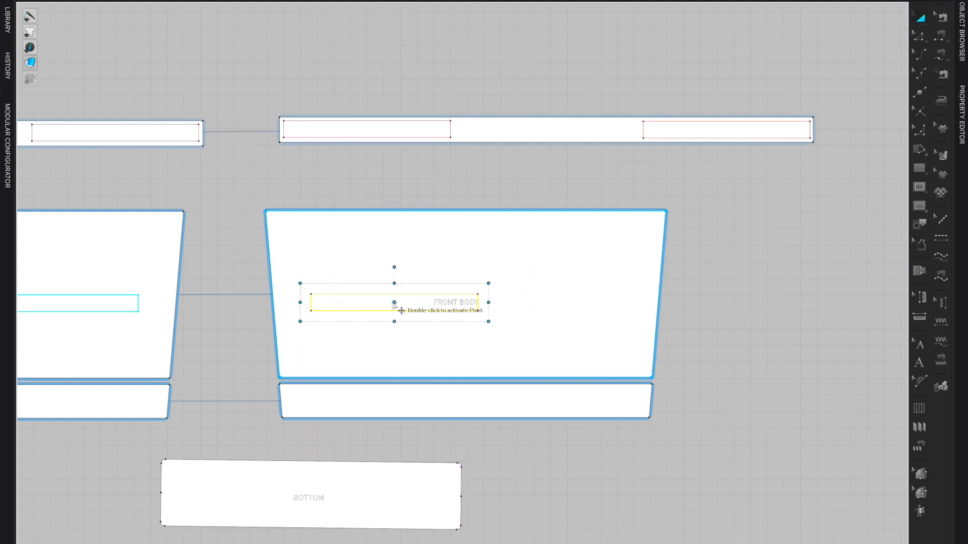
left_click_drag(395, 265, 472, 302)
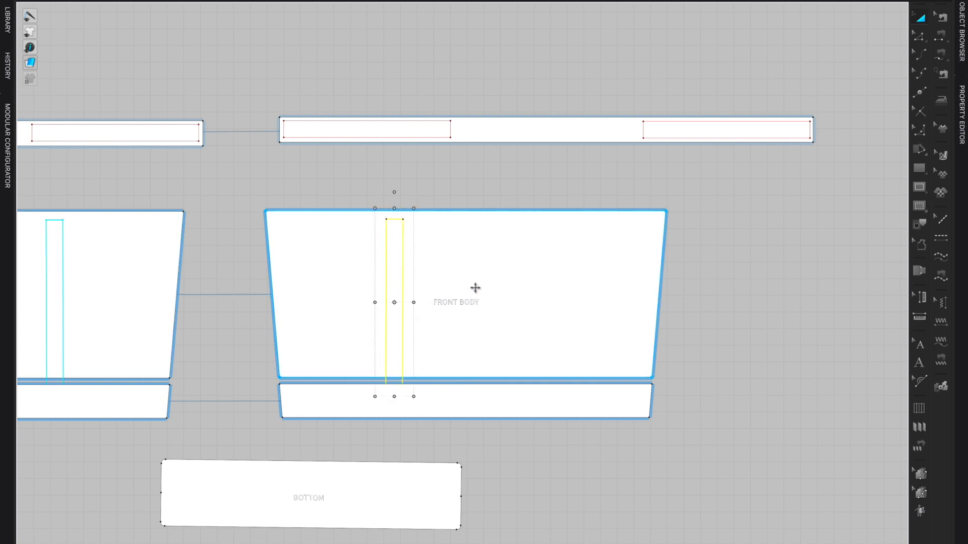
scroll(476, 284, "up", 2)
left_click_drag(352, 268, 397, 255)
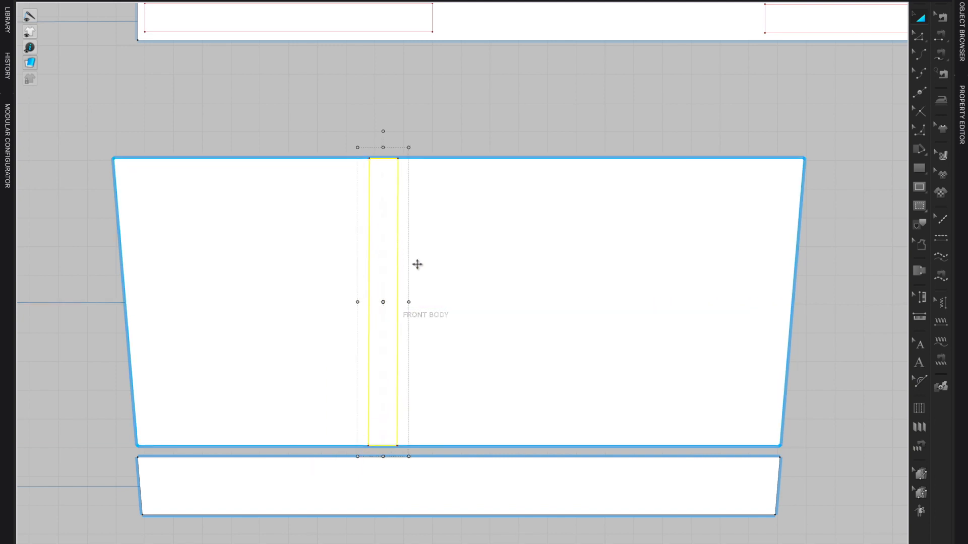
Shorten the upright rectangle on the front body to a height of 9 in from its upper end, keeping its base in place.
key("super+Tab")
left_click_drag(384, 147, 383, 166)
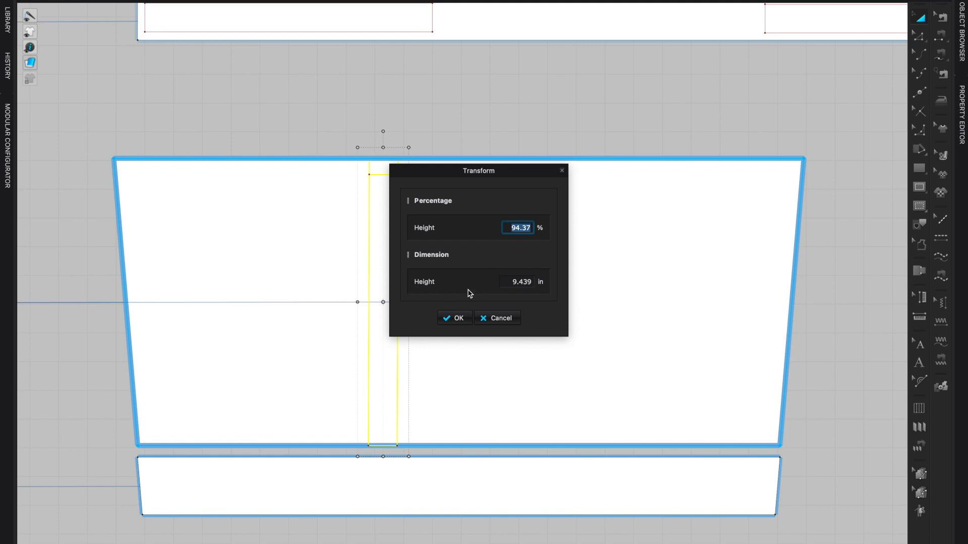
left_click(505, 283)
type("9")
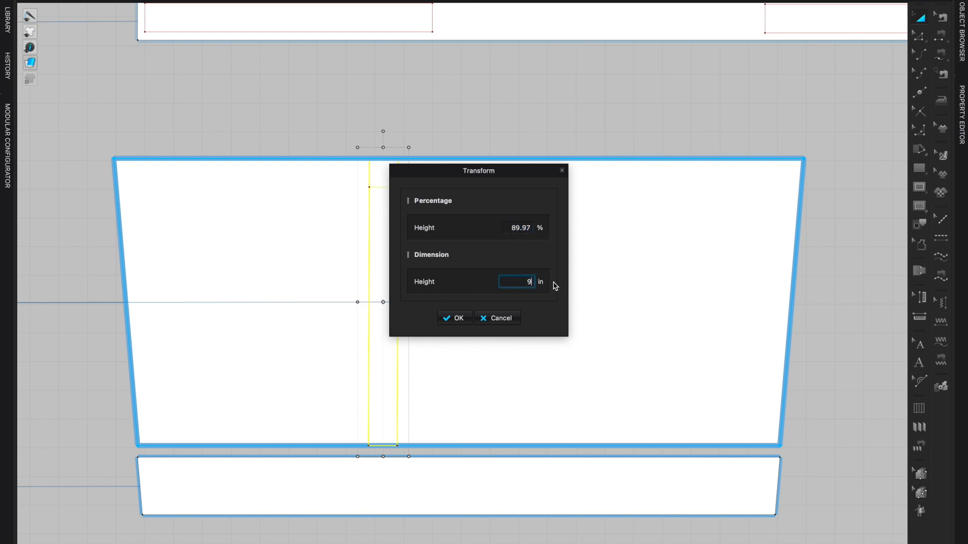
left_click(457, 319)
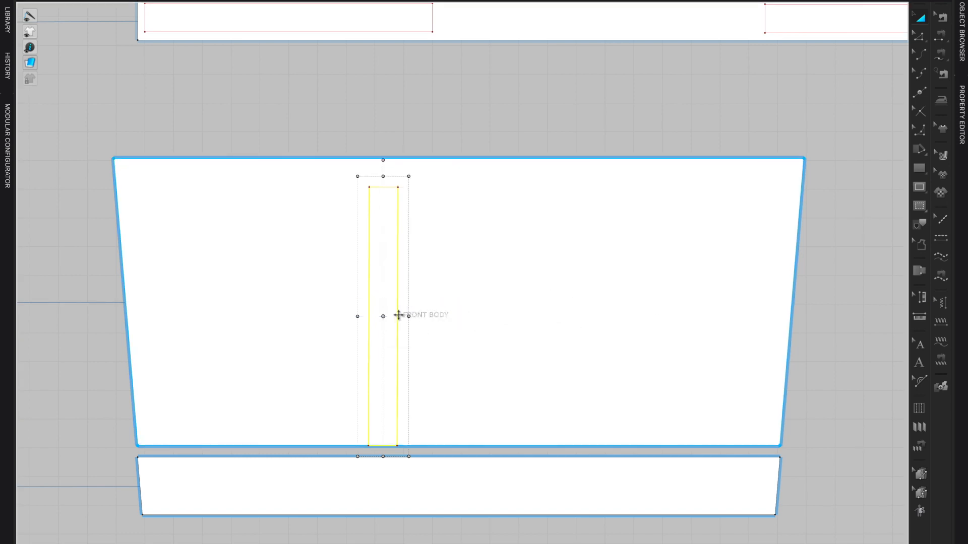
Shift the upright rectangle slightly left along the front body's lower edge, and paste a level copy right of center.
left_click_drag(388, 305, 381, 301)
key("ctrl+c")
key("ctrl+v")
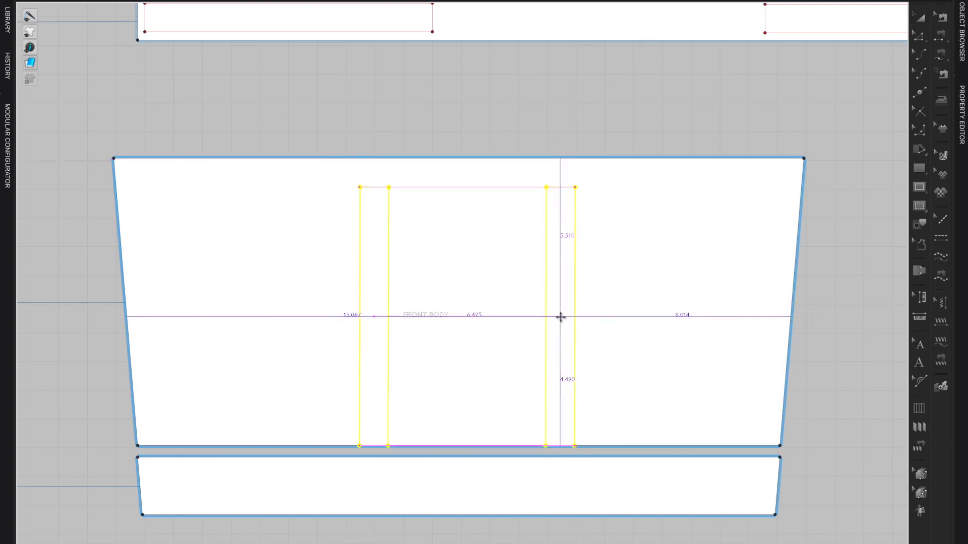
Place the copied vertical guide rectangle on the front body, about 6.5 in beside the original.
left_click(560, 317)
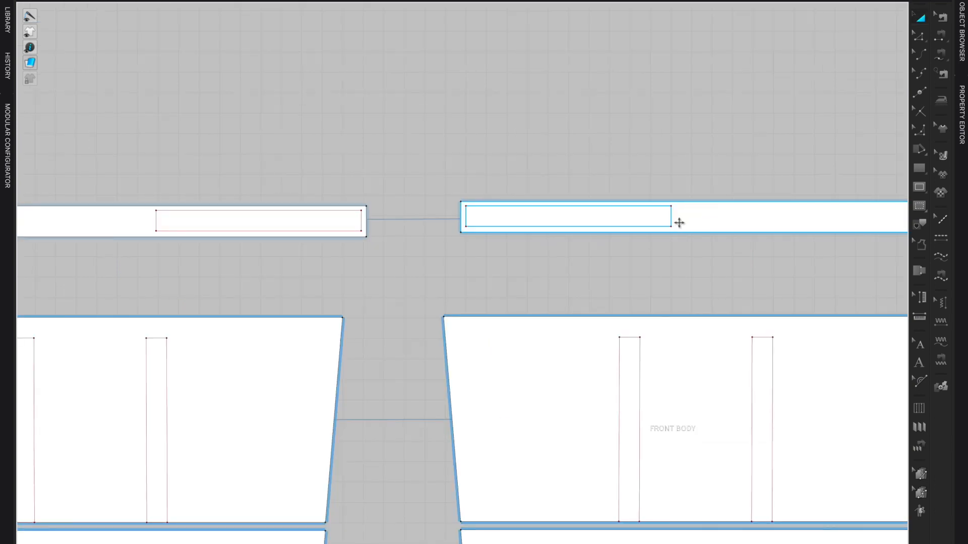
Shorten the guide rectangle at the left end of the front handle strap to a width of 9 in.
left_click(670, 216)
left_click(683, 215)
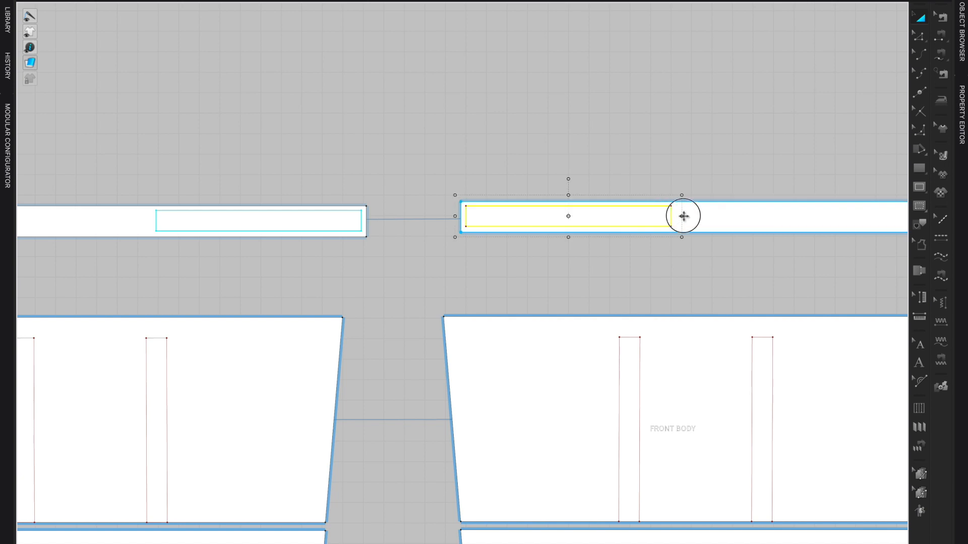
left_click_drag(683, 216, 673, 220)
left_click(519, 280)
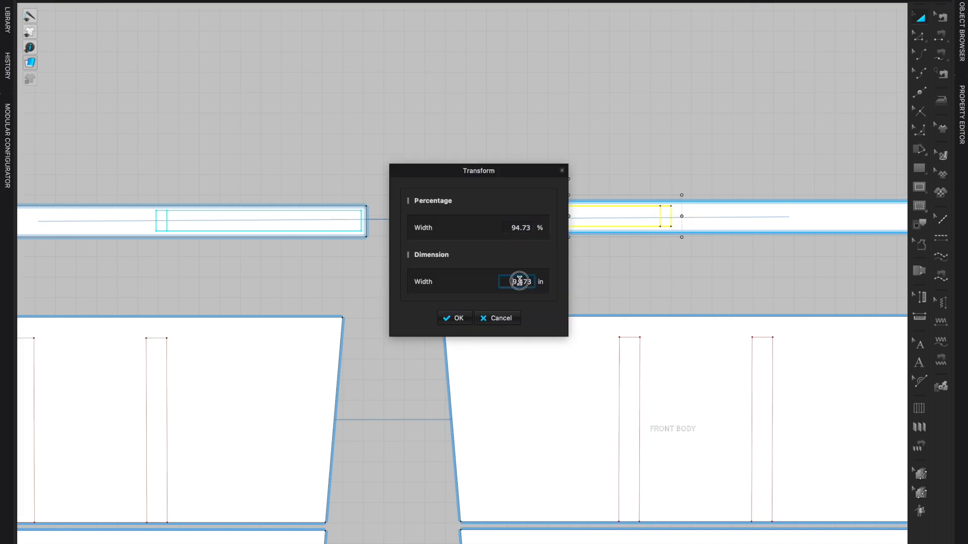
type("9")
key("Return")
Shorten the guide rectangle at the right end of the front handle strap to a width of 9 in.
middle_click_drag(710, 314, 319, 297)
left_click(518, 201)
key("Escape")
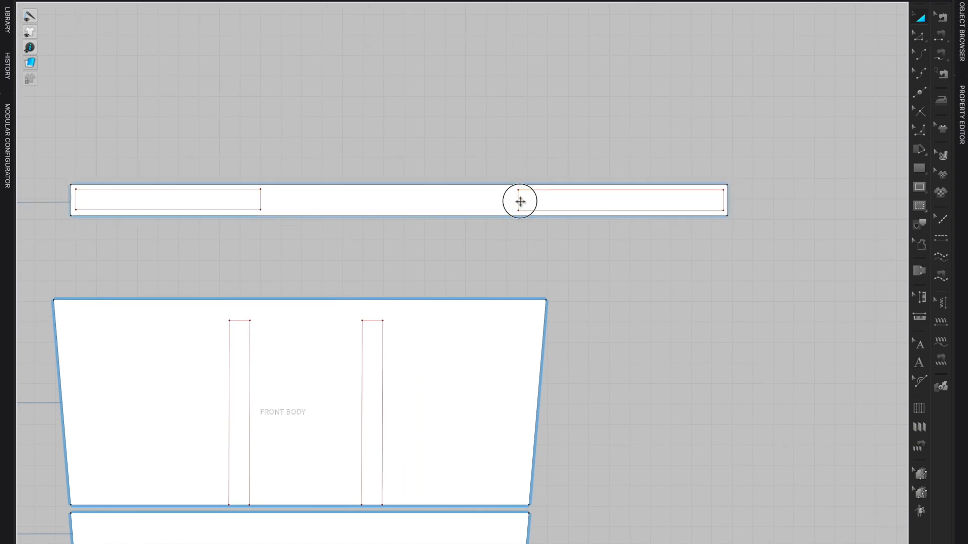
left_click(518, 200)
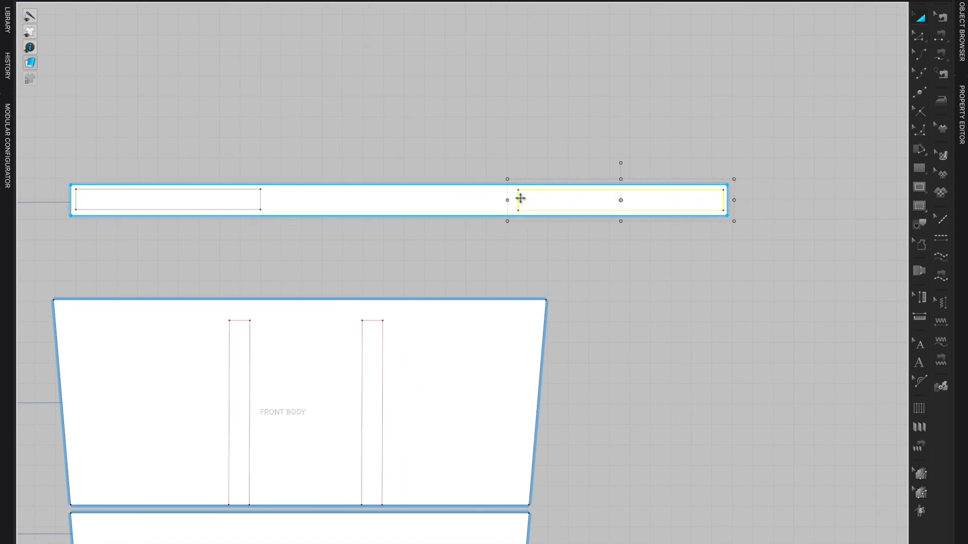
right_click_drag(507, 200, 523, 201)
left_click(509, 282)
type("9")
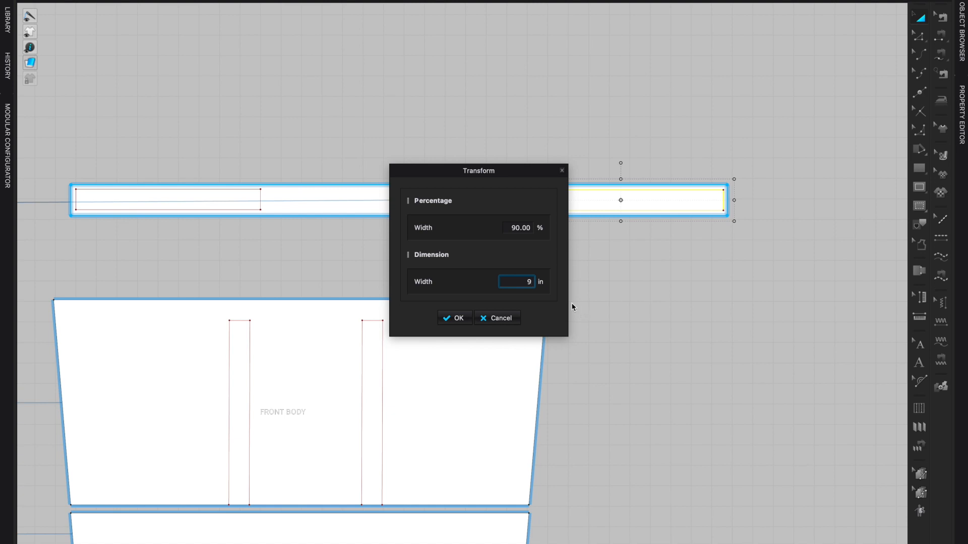
left_click(455, 318)
Split the front body's bottom edge by adding a point 8 in from its left corner.
scroll(623, 370, "down", 3)
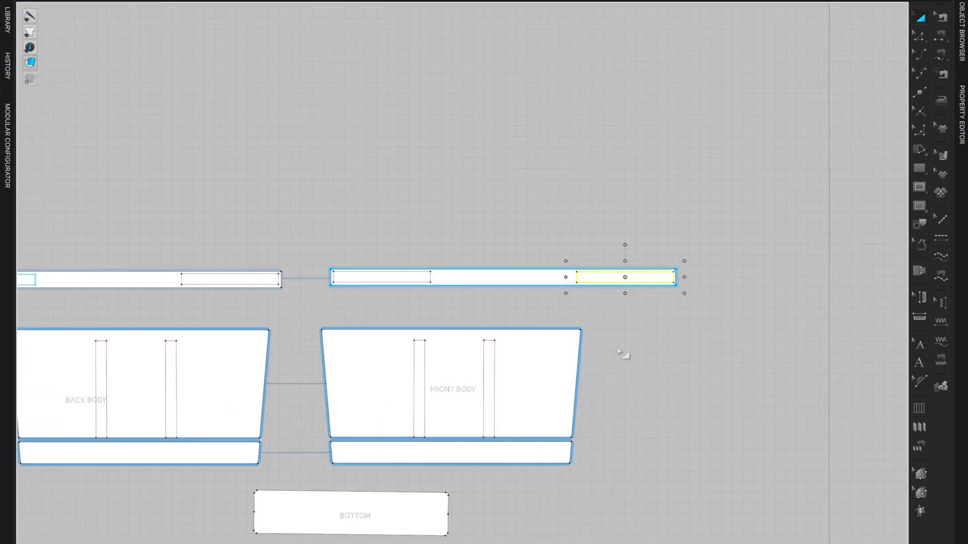
scroll(610, 346, "up", 3)
middle_click_drag(590, 348, 745, 166)
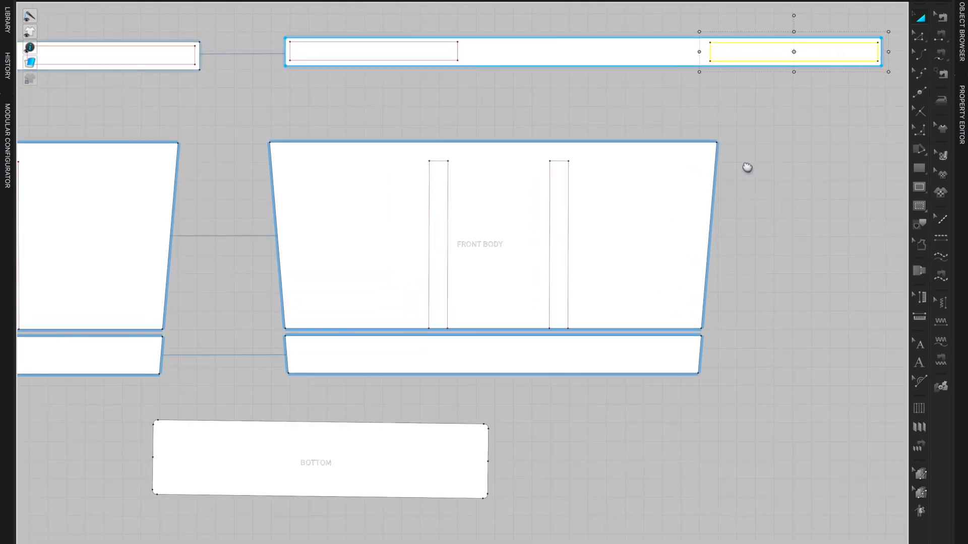
scroll(693, 337, "up", 2)
left_click(920, 112)
left_click(923, 95)
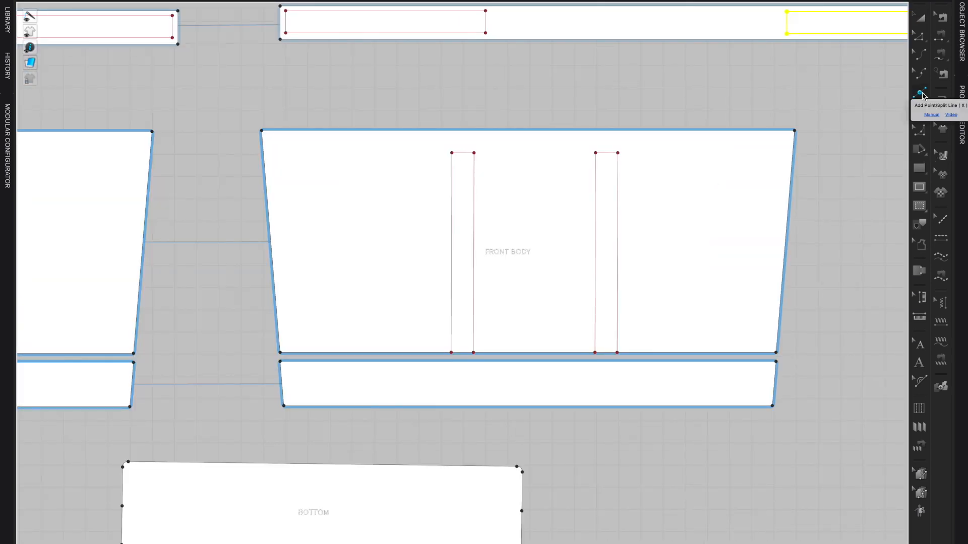
right_click(440, 353)
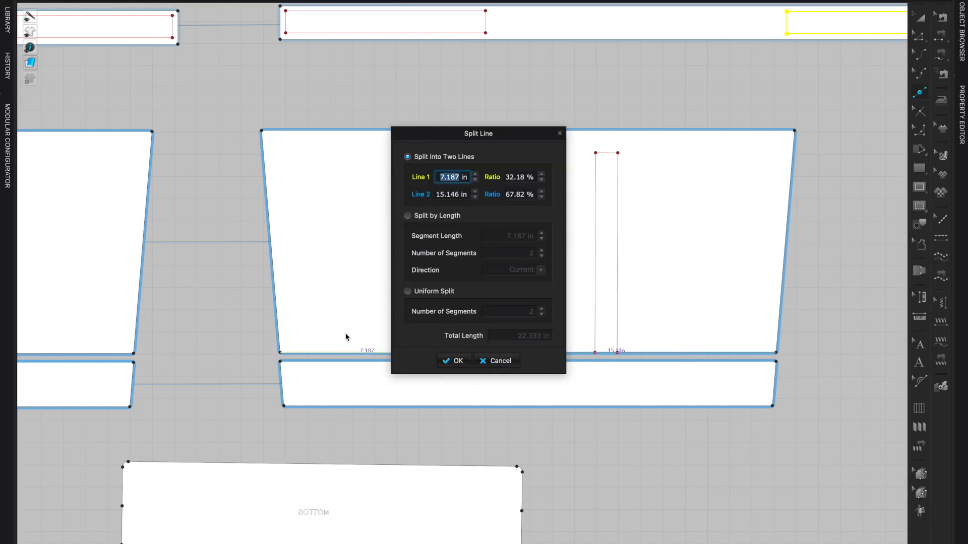
left_click_drag(515, 139, 500, 62)
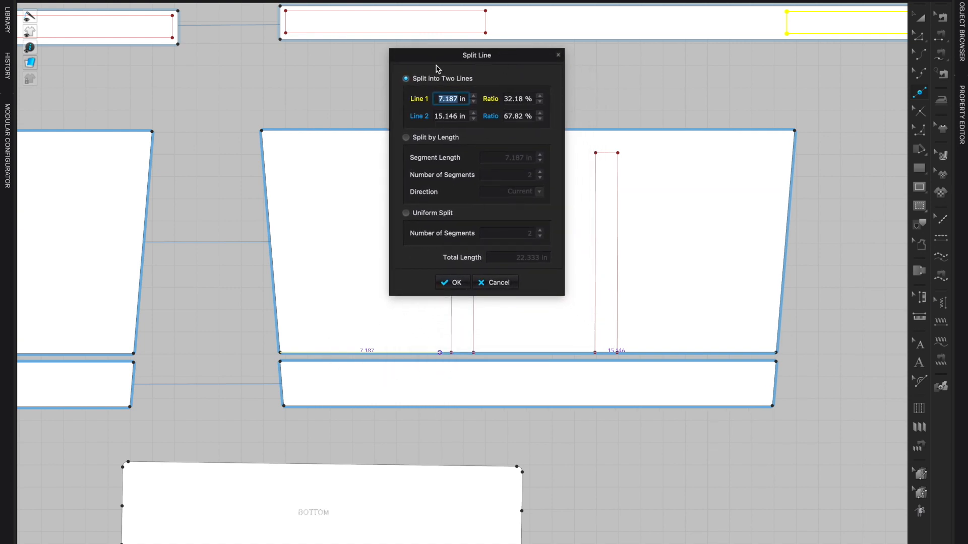
type("8")
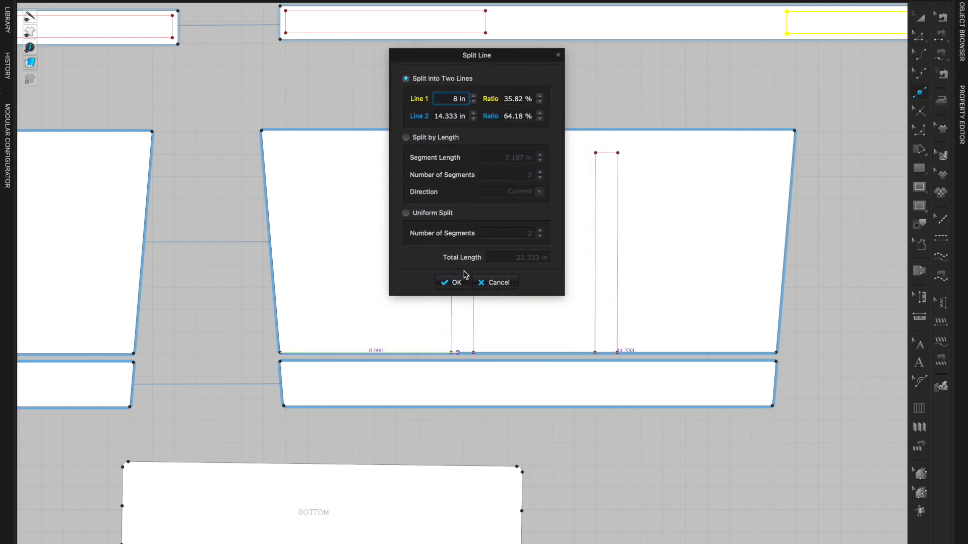
left_click(456, 284)
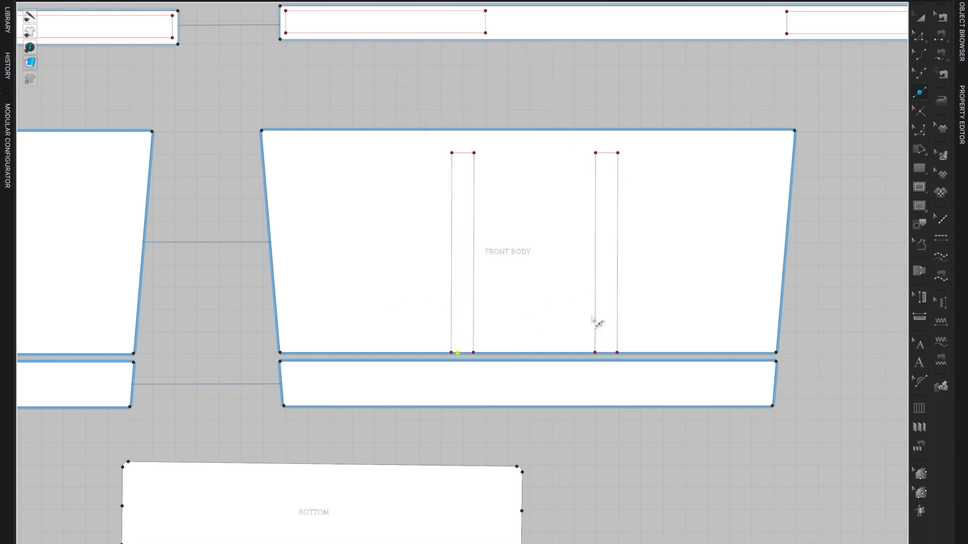
Add a second split point on the front body's bottom edge, 8 in from its right corner.
left_click(650, 353)
type("8")
left_click(462, 362)
Move the front body's left guide rectangle so its bottom-left corner meets the left split point.
key("a")
scroll(760, 305, "up", 5)
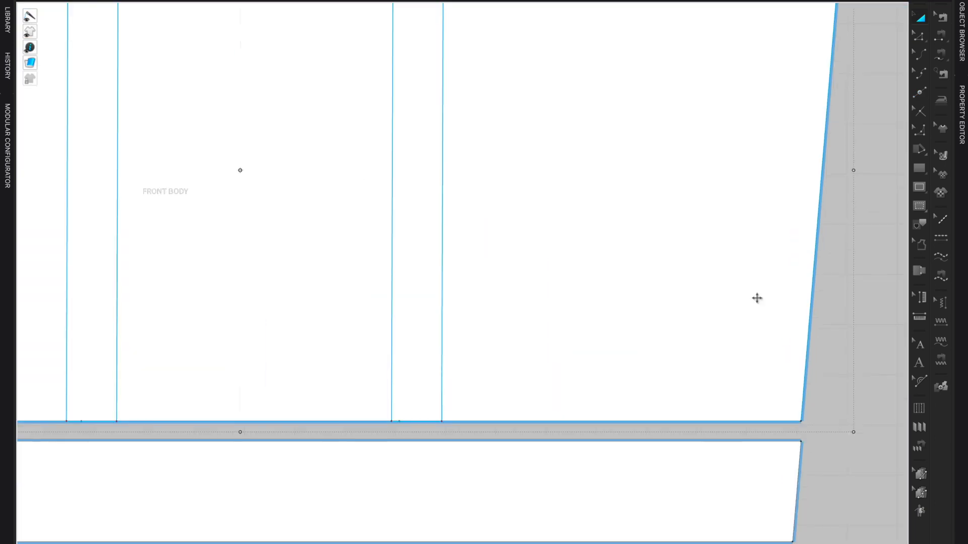
scroll(519, 293, "down", 5)
mouse_move(290, 264)
left_mouse_down()
mouse_move(306, 261)
mouse_move(294, 259)
left_mouse_up()
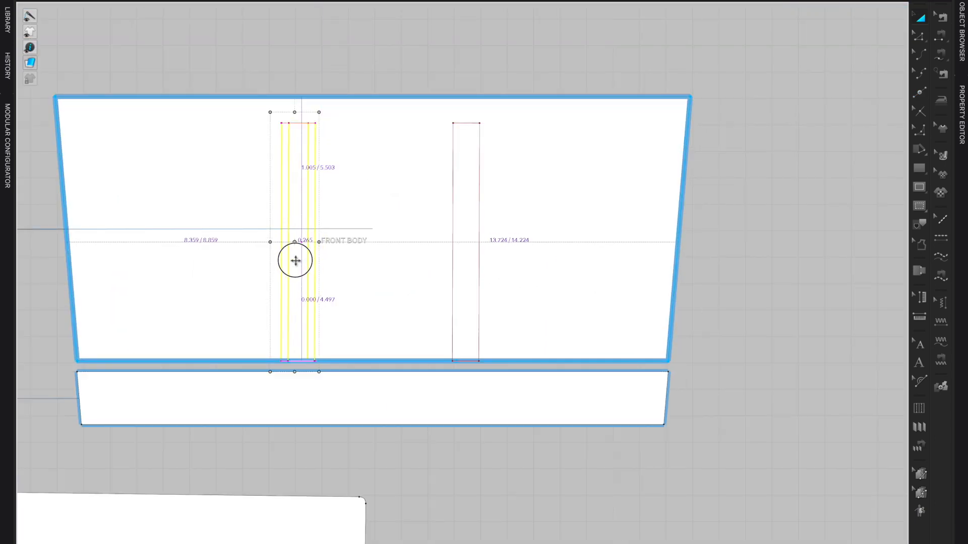
scroll(292, 260, "up", 3)
scroll(291, 262, "up", 3)
scroll(432, 149, "down", 5)
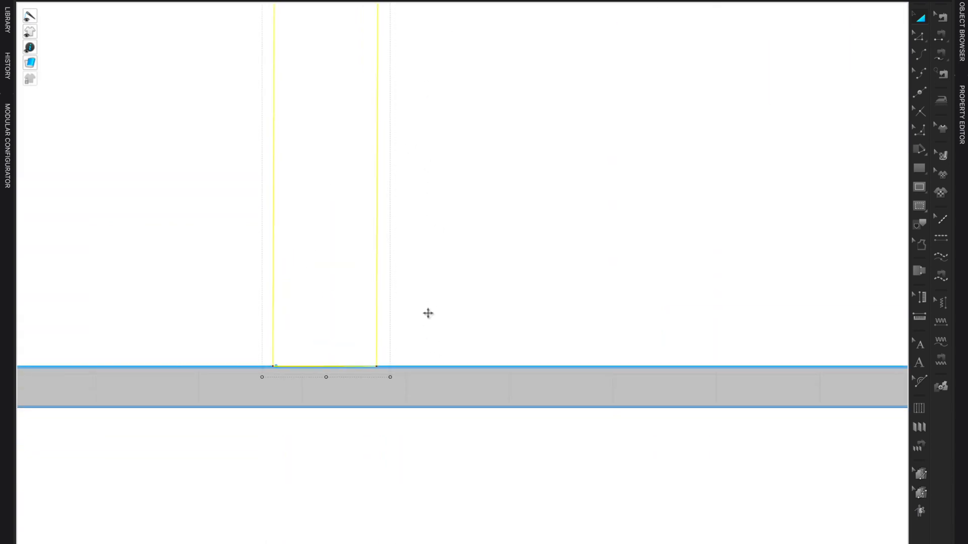
left_click_drag(321, 273, 323, 271)
Move the front body's right guide rectangle so its bottom-right corner meets the right split point.
middle_click_drag(664, 380, 251, 383)
left_click_drag(573, 254, 488, 250)
scroll(586, 386, "up", 4)
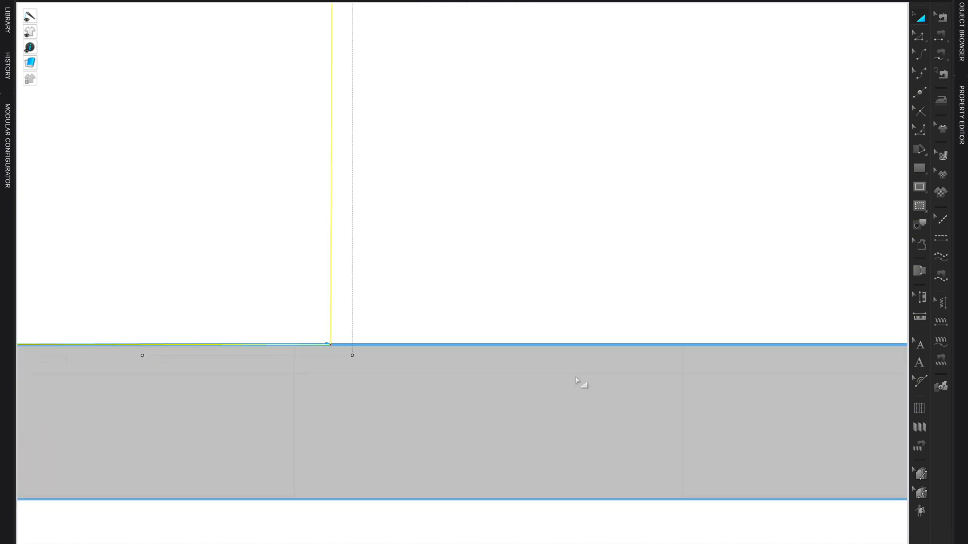
middle_click_drag(386, 398, 475, 317)
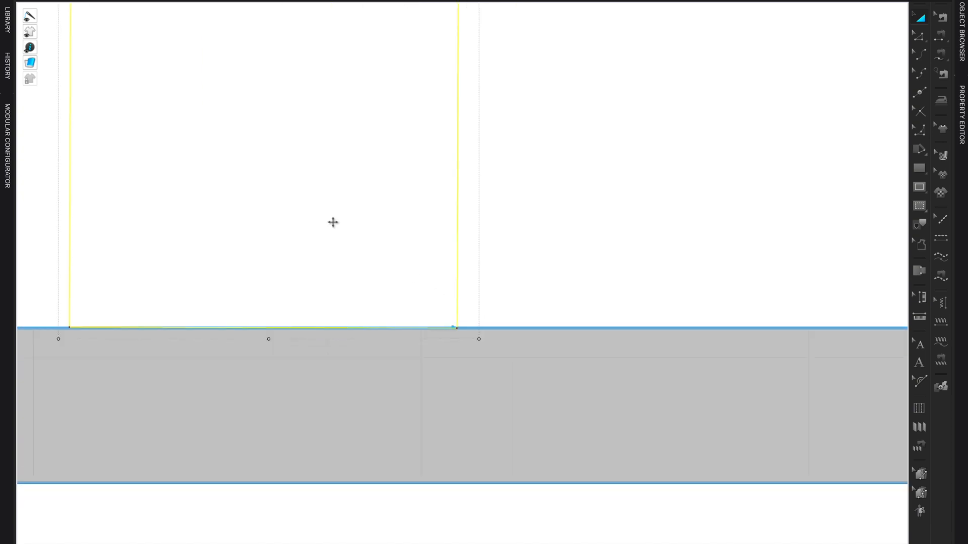
key("Left")
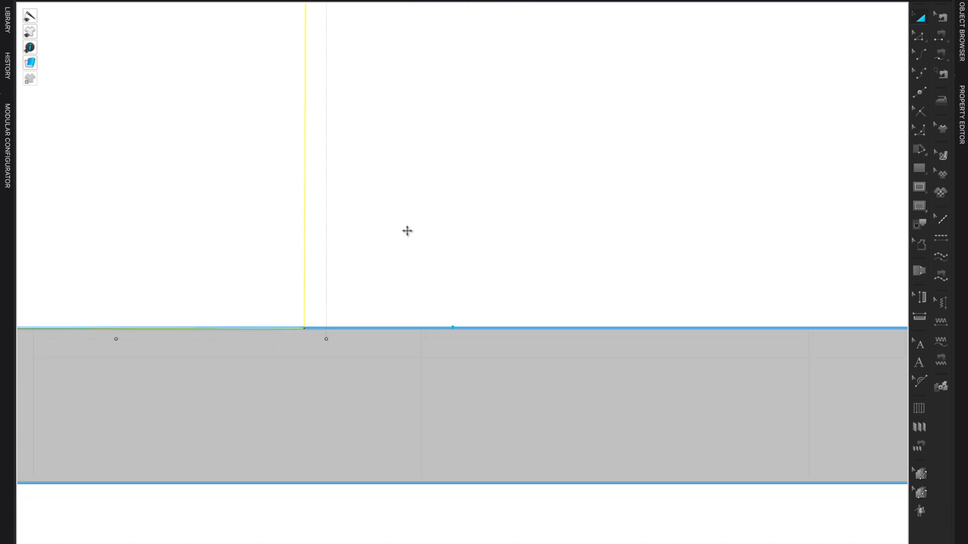
key("Right")
left_click_drag(400, 233, 395, 229)
scroll(417, 403, "down", 10)
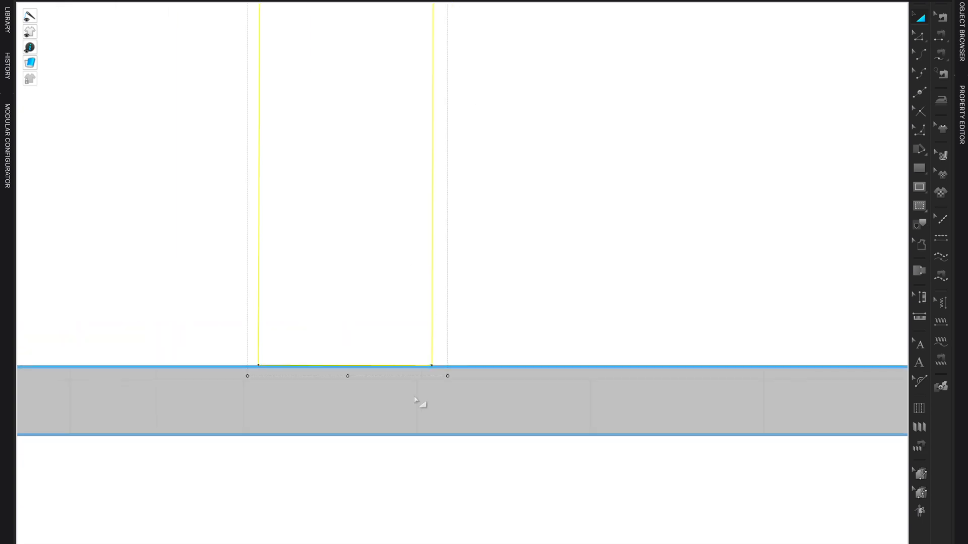
scroll(418, 398, "down", 3)
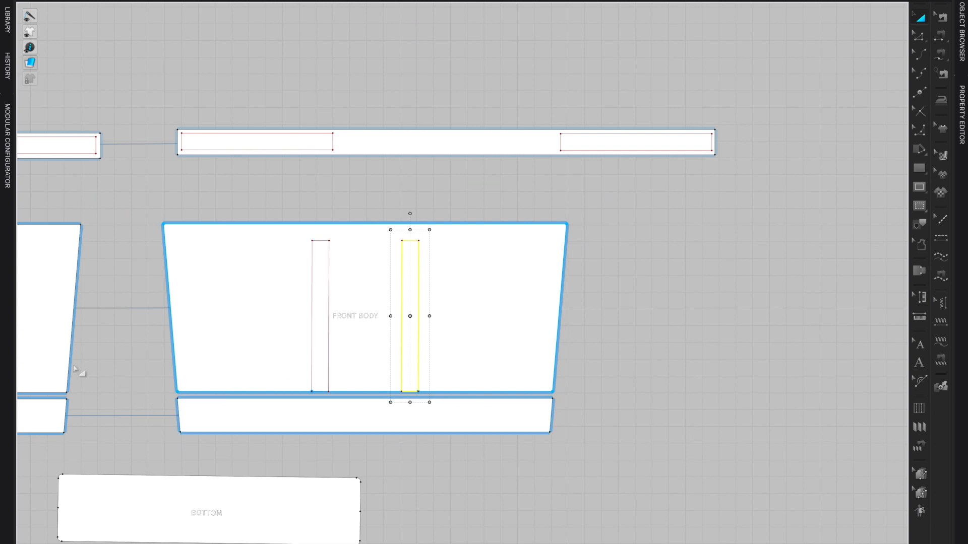
right_click_drag(105, 370, 406, 315)
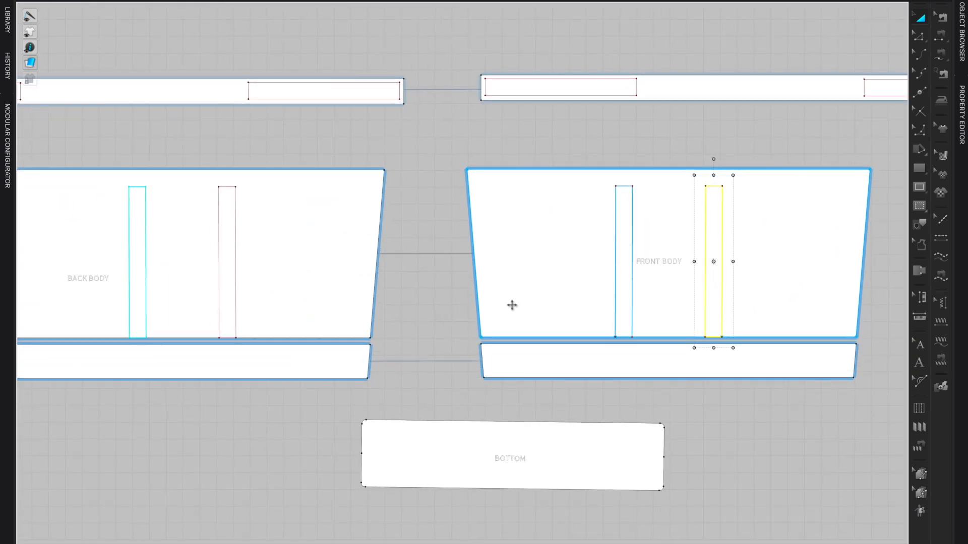
left_click(661, 165)
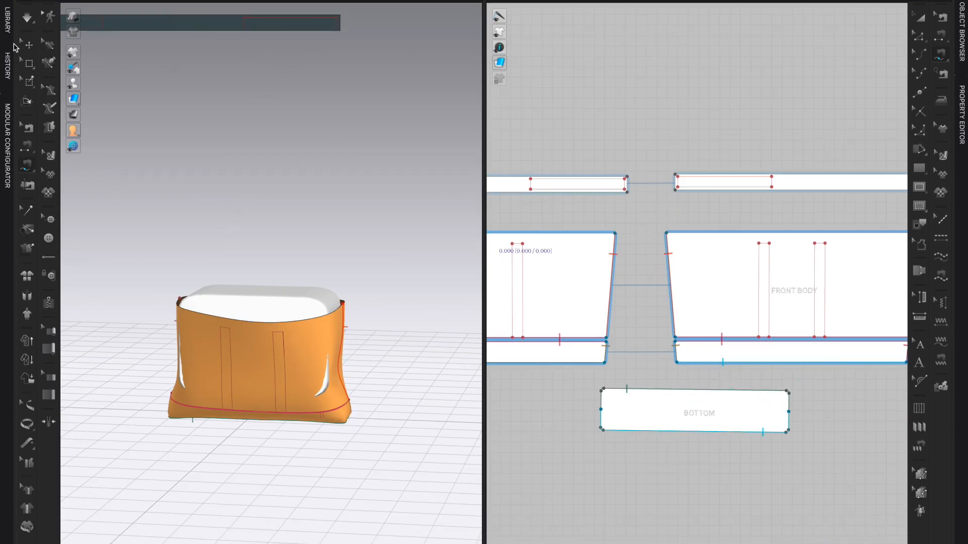
Select both long handle strap pieces and unfreeze them.
left_click(29, 45)
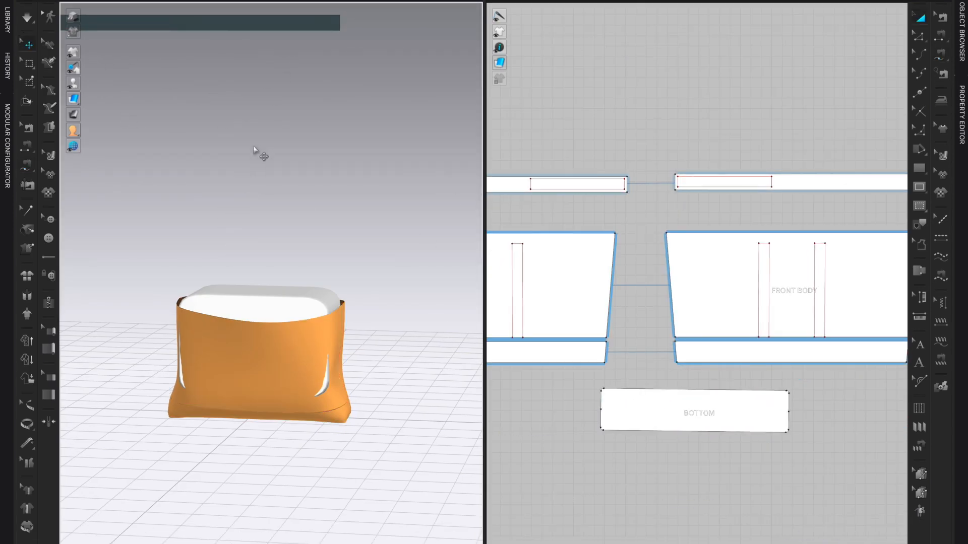
scroll(258, 167, "down", 4)
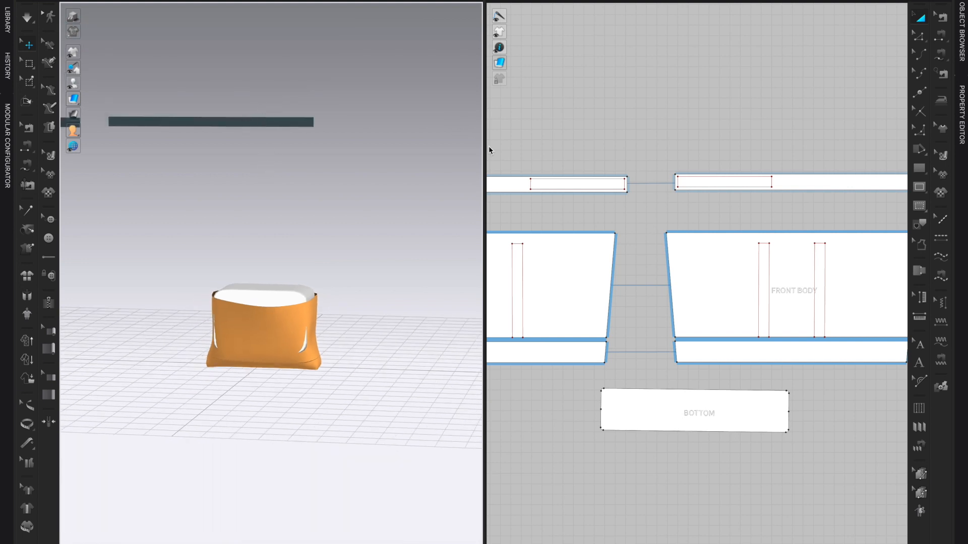
scroll(596, 178, "down", 3)
scroll(597, 178, "down", 3)
left_click_drag(501, 159, 729, 191)
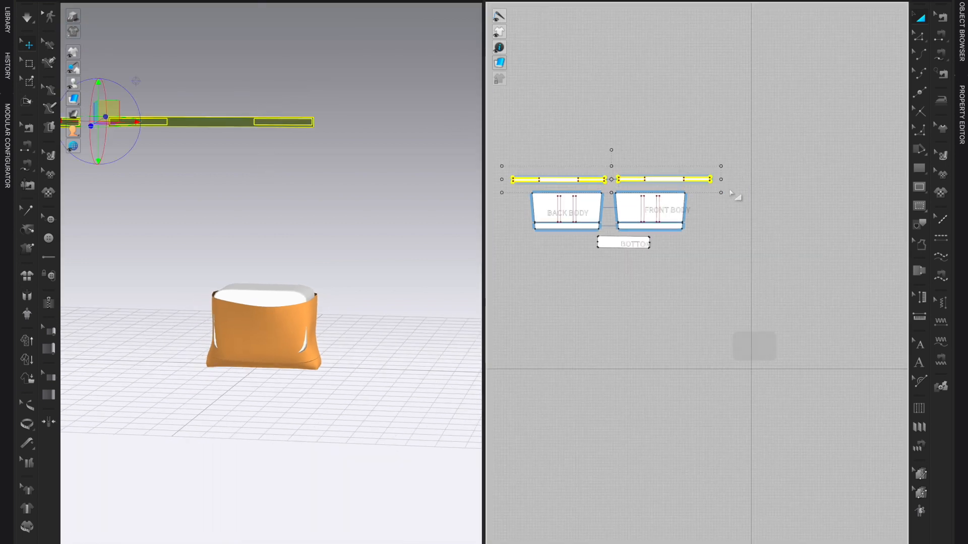
right_click(225, 121)
left_click(277, 178)
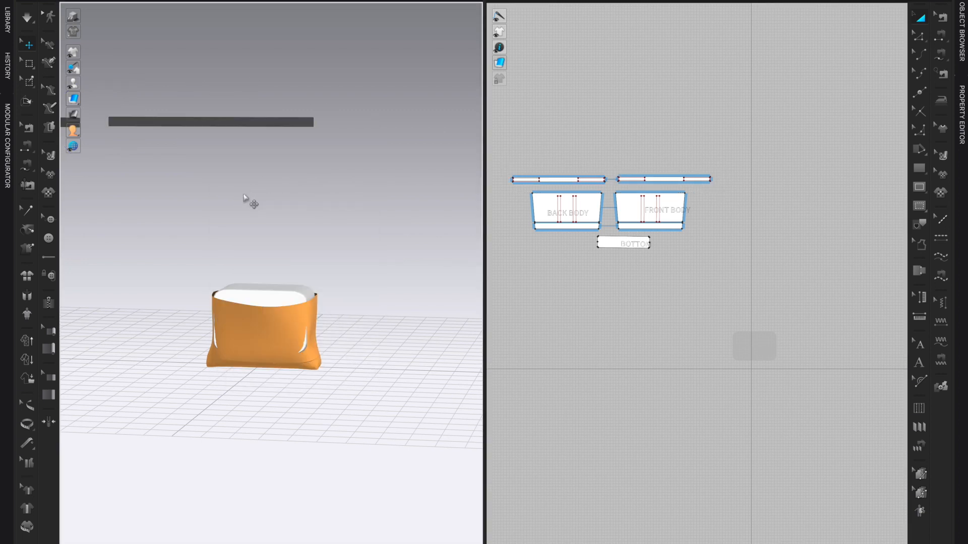
Bring the front and back handle straps down in 3D to just above the bag.
middle_click_drag(213, 205, 301, 202)
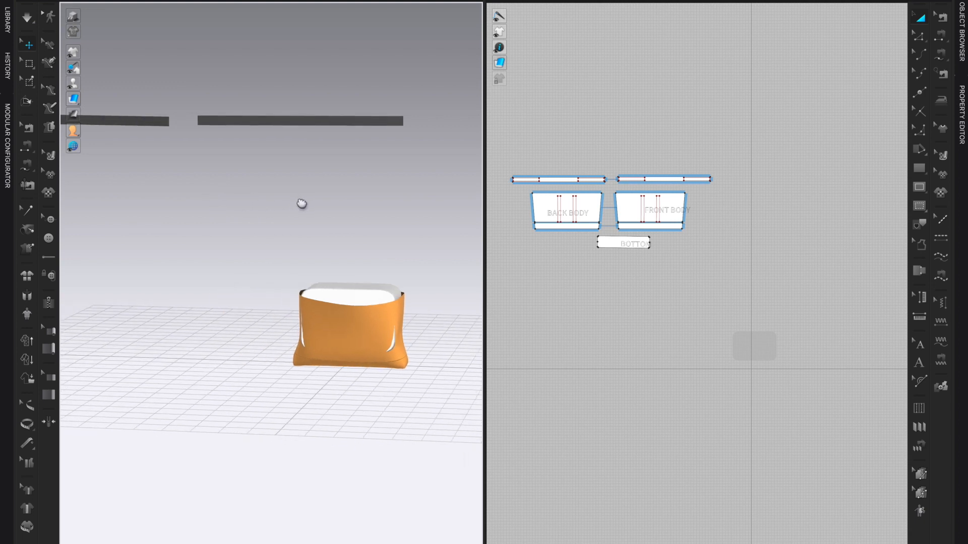
left_click(330, 125)
left_click_drag(331, 126, 392, 225)
left_click_drag(101, 127, 383, 262)
Identify the back body's side of the bag and move the back handle strap out to that side.
right_click_drag(401, 396, 380, 395)
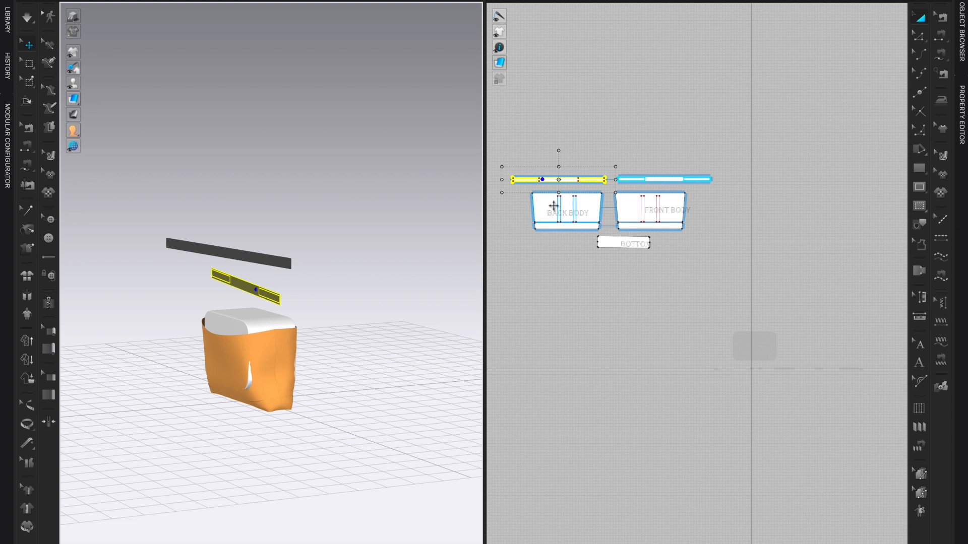
left_click(548, 204)
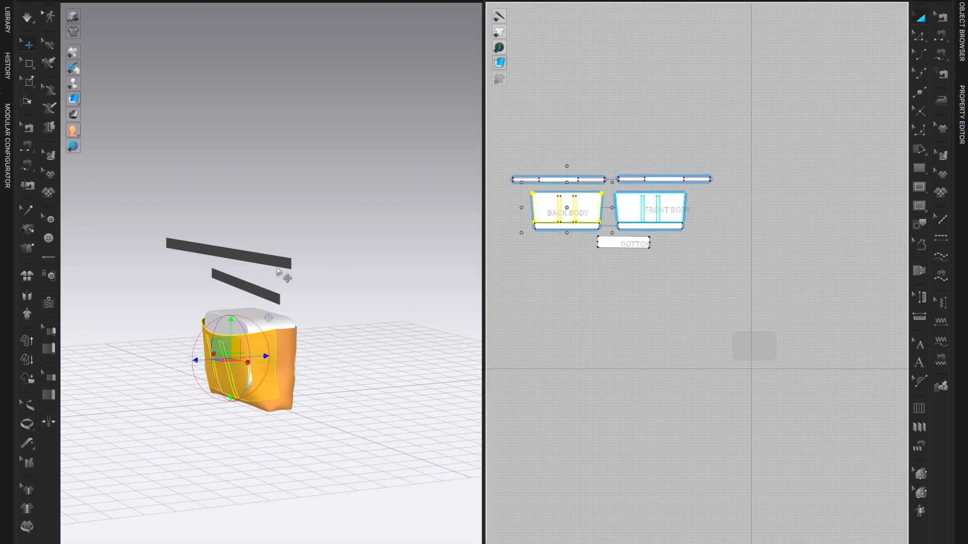
left_click_drag(252, 292, 185, 299)
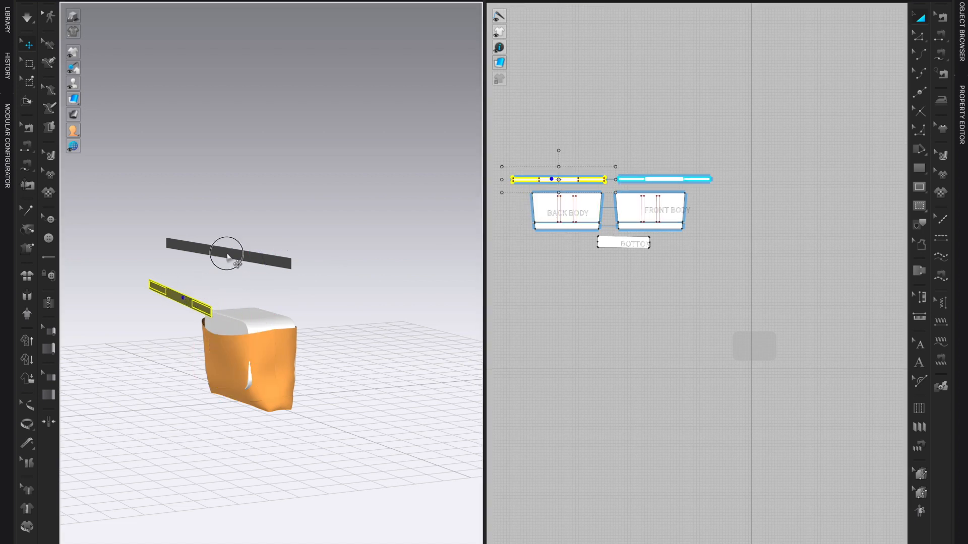
Move the front handle strap to the front body's side of the bag and centre it over the opening.
left_click(228, 253)
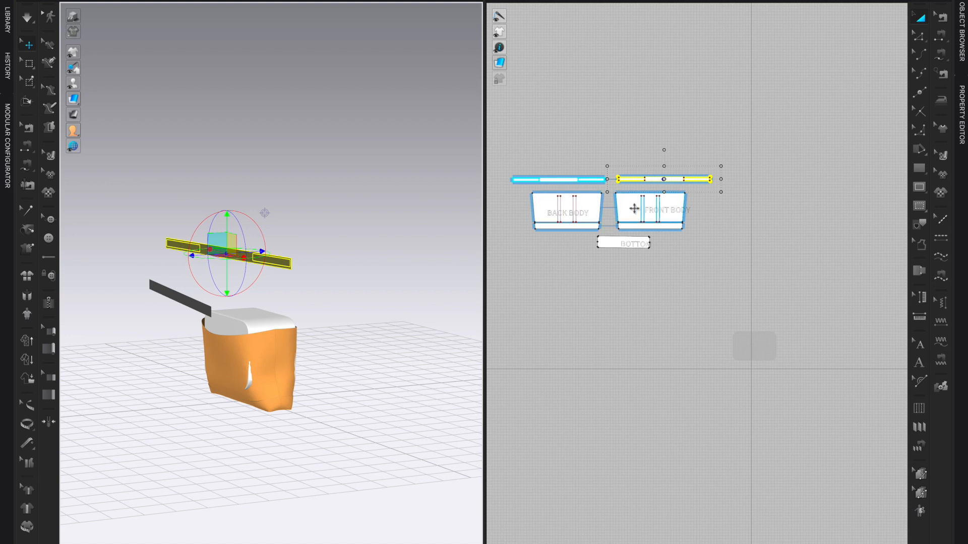
left_click(634, 208)
left_click_drag(244, 259, 313, 292)
right_click_drag(313, 292, 267, 332)
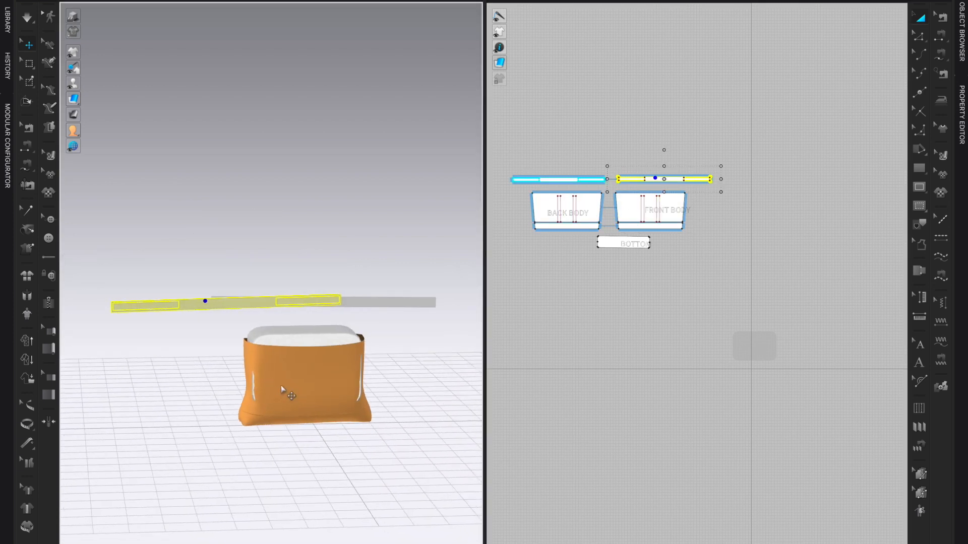
left_click_drag(257, 304, 288, 309)
left_click_drag(336, 321, 348, 315)
scroll(400, 368, "up", 2)
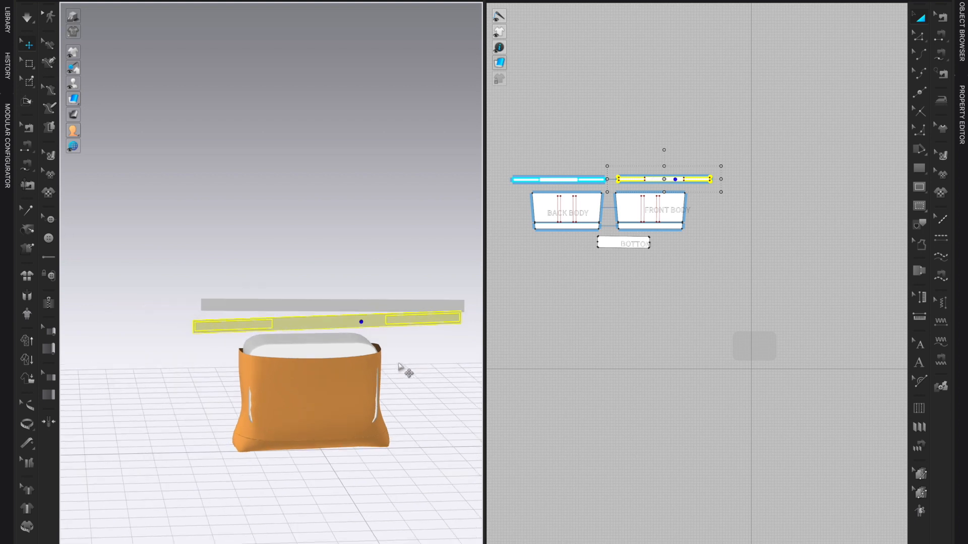
left_click(462, 375)
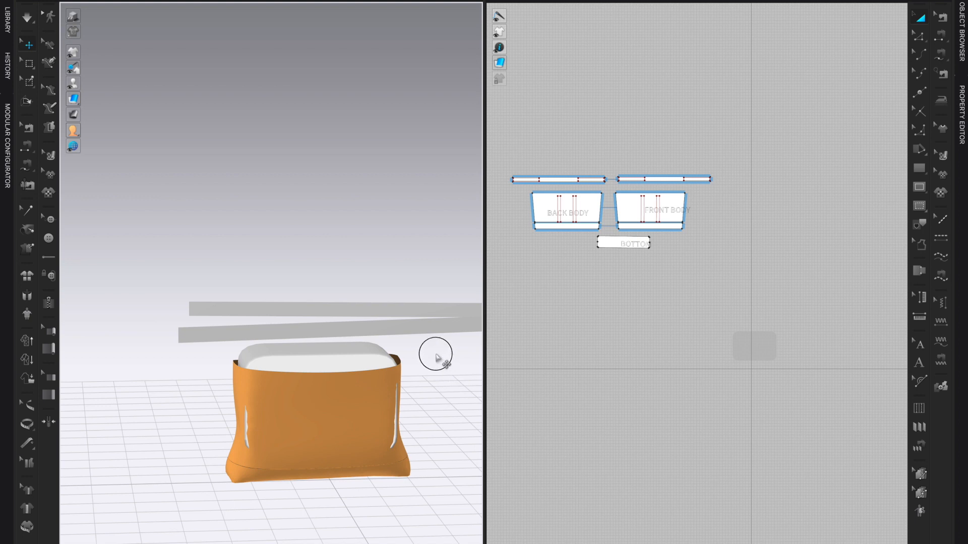
Check in 3D and in the 2D patterns that the nearer handle strap and bag panel are the front strap and front body.
middle_click_drag(443, 380, 375, 330)
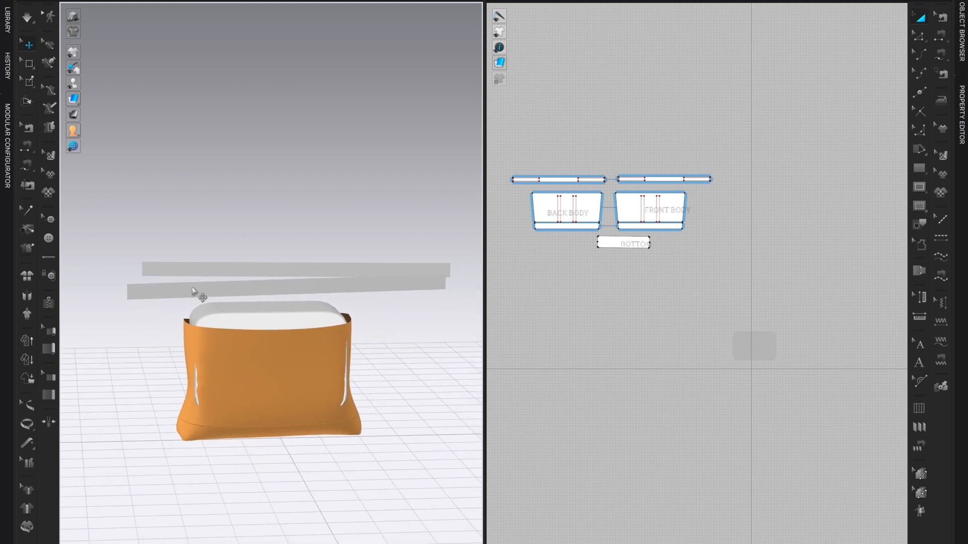
left_click(159, 293)
scroll(648, 307, "up", 5)
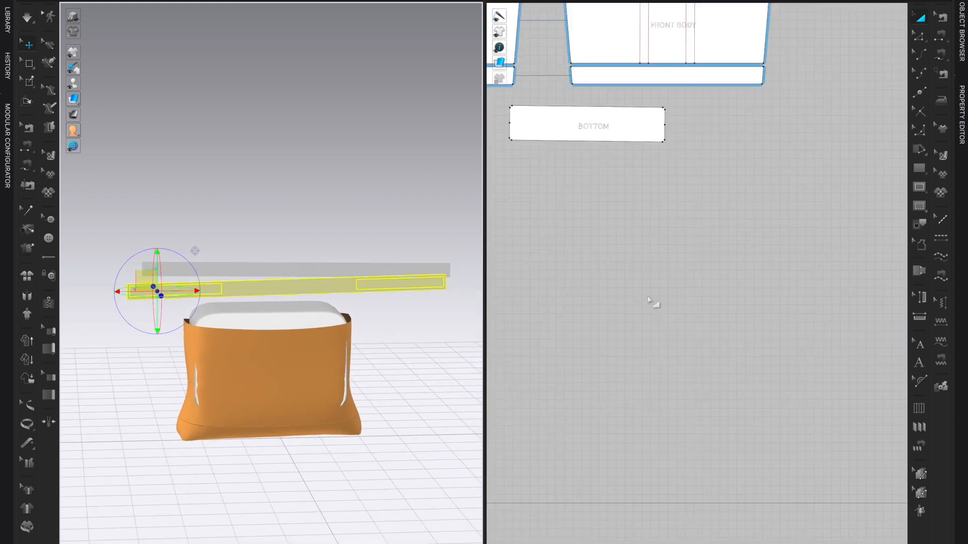
middle_click_drag(659, 346, 673, 527)
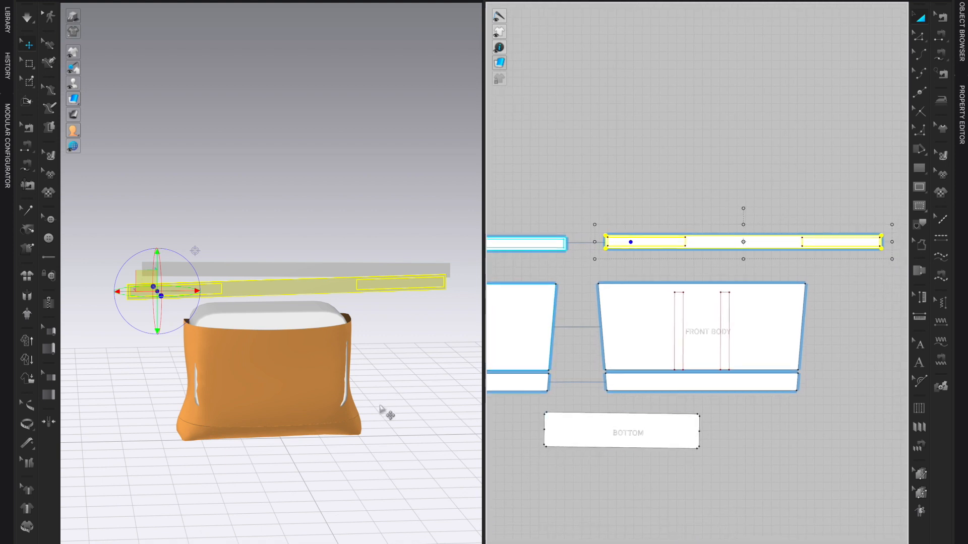
left_click(237, 361)
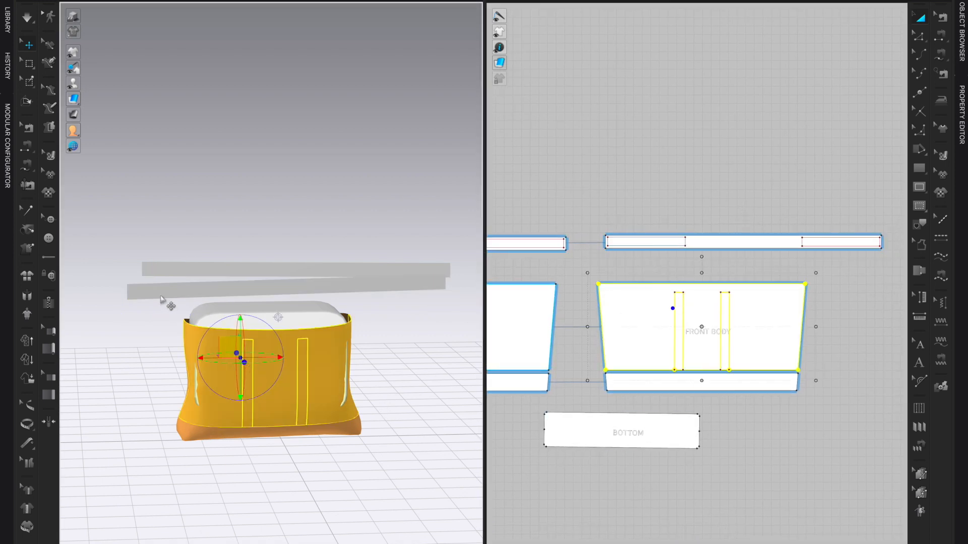
left_click(171, 298)
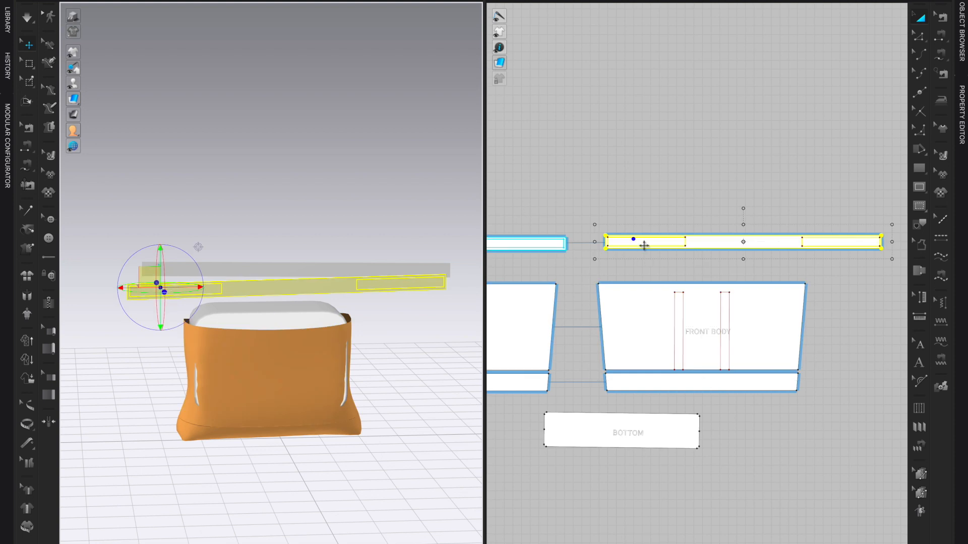
left_click(241, 362)
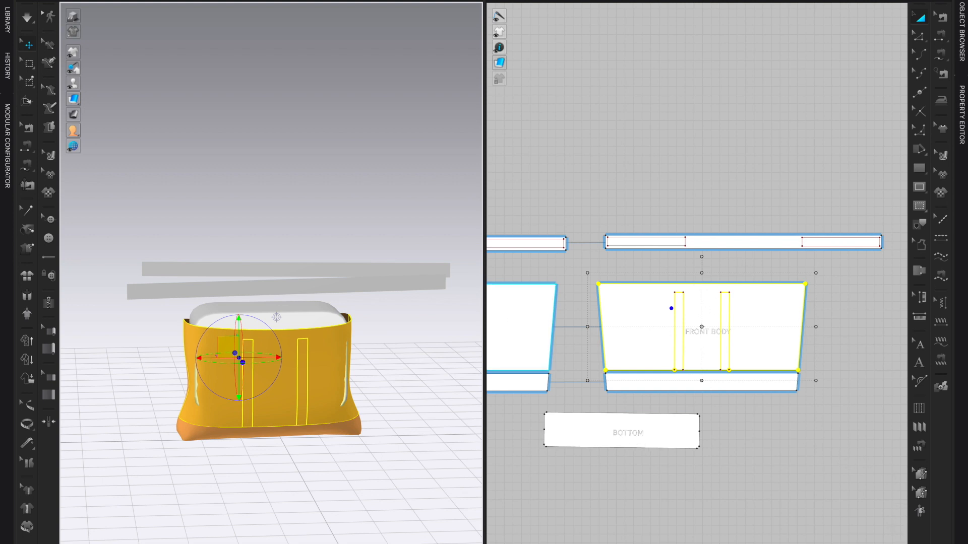
Free-sew three sides of the front strap's left guide rectangle, omitting its outer end, to the left handle guide on the front body.
key("F11")
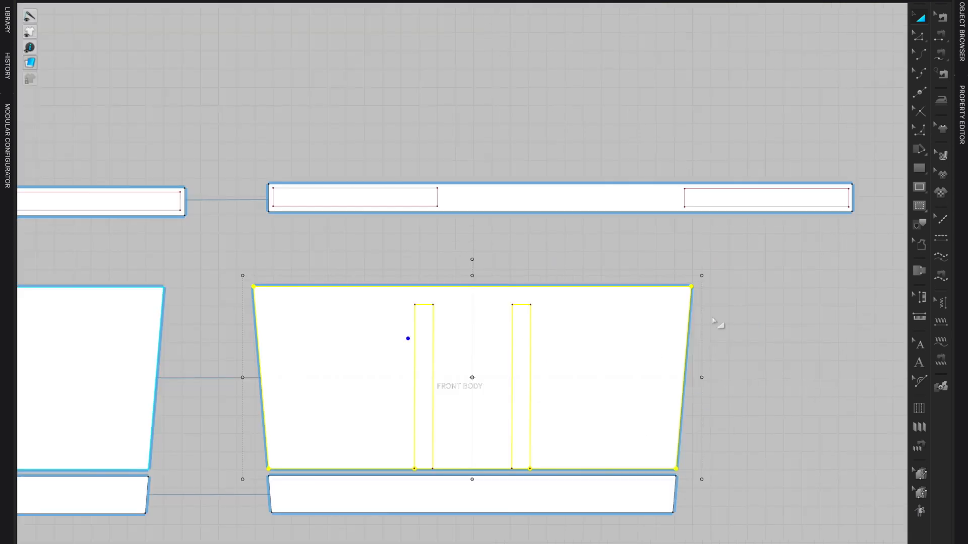
key("m")
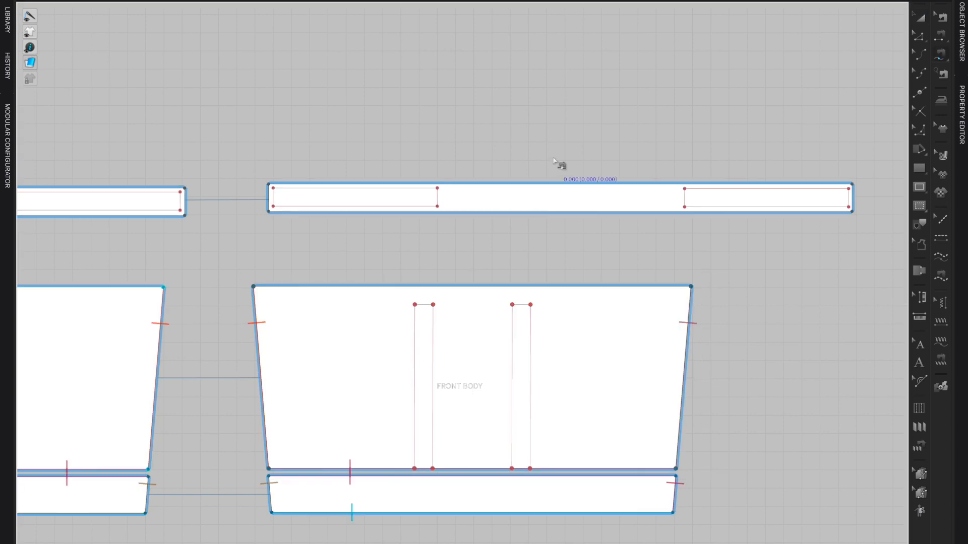
left_click(272, 188)
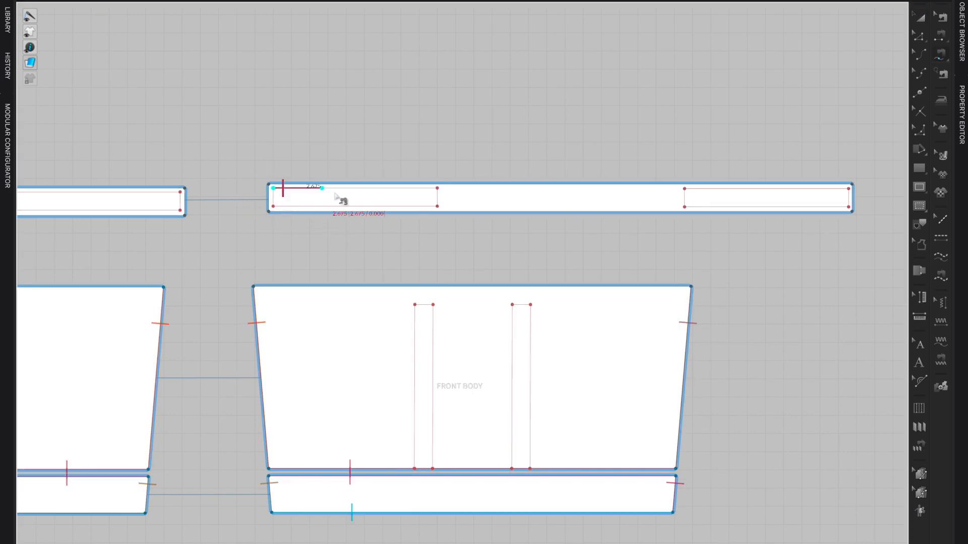
left_click(275, 210)
left_click(414, 469)
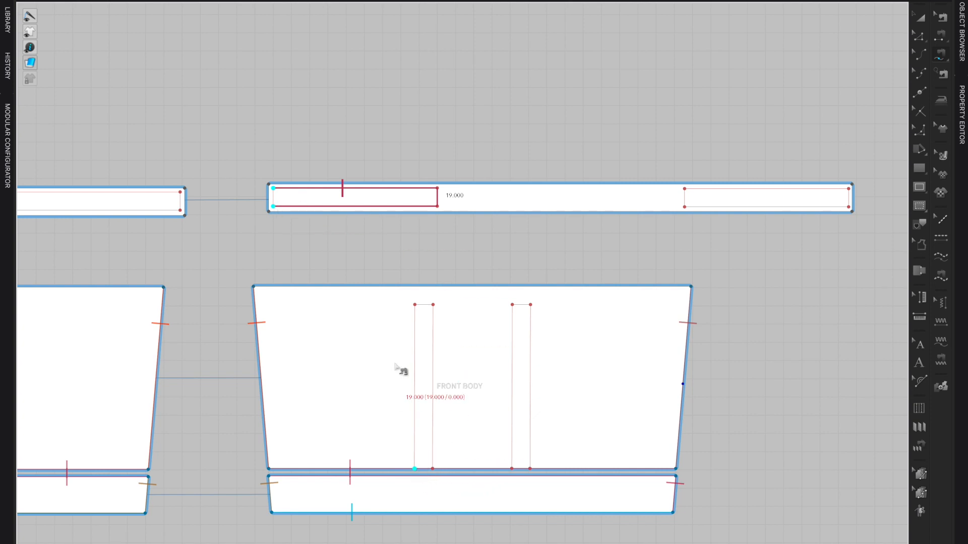
left_click(432, 469)
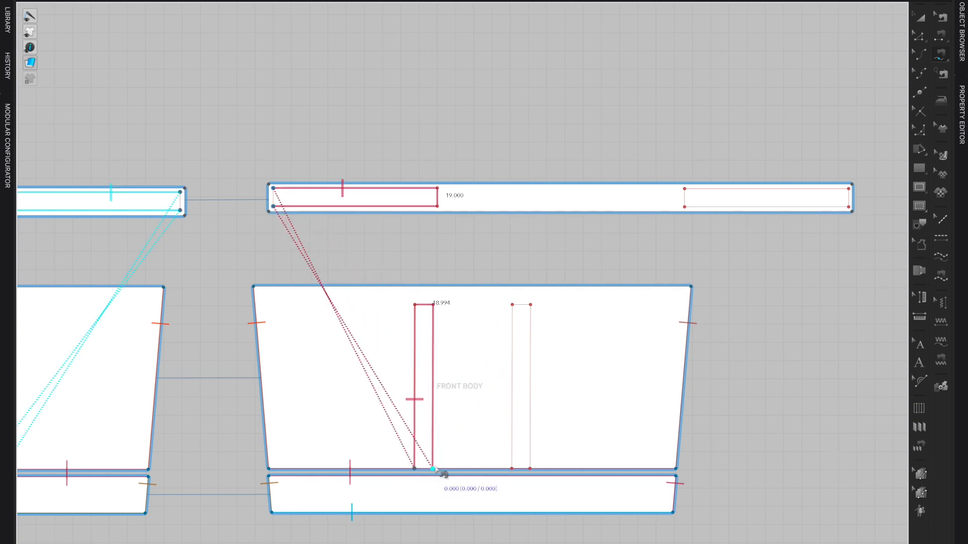
Free-sew three sides of the front strap's right guide rectangle, omitting its outer end, to the right handle guide on the front body.
left_click(850, 190)
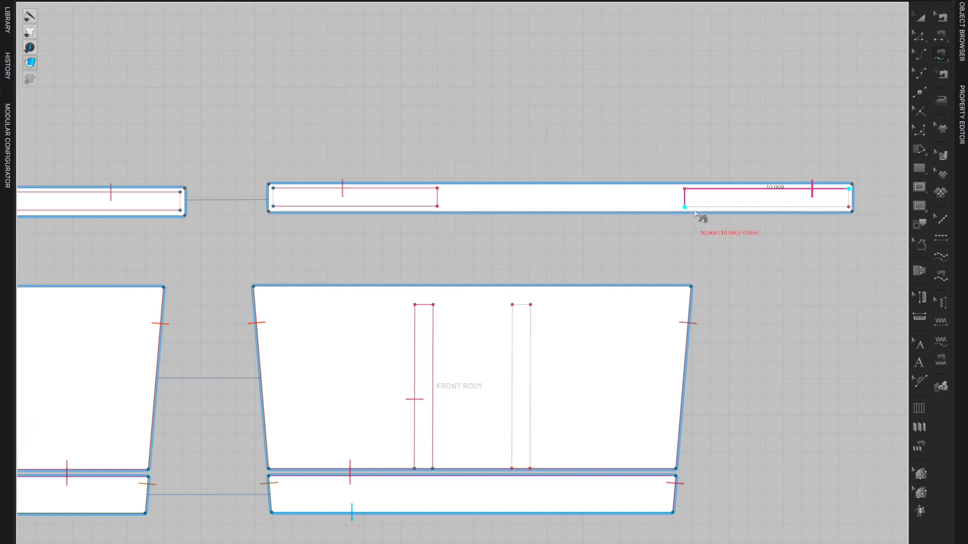
left_click(851, 211)
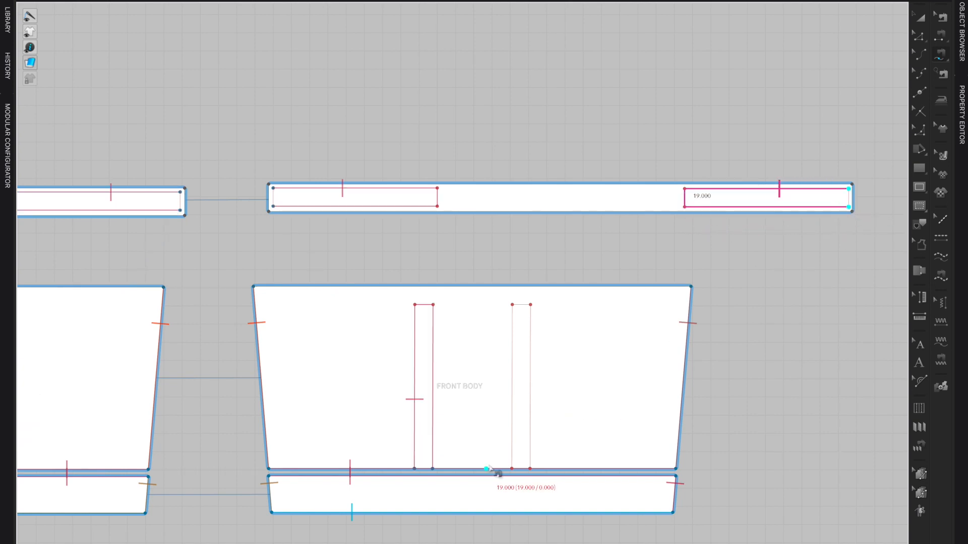
left_click(530, 469)
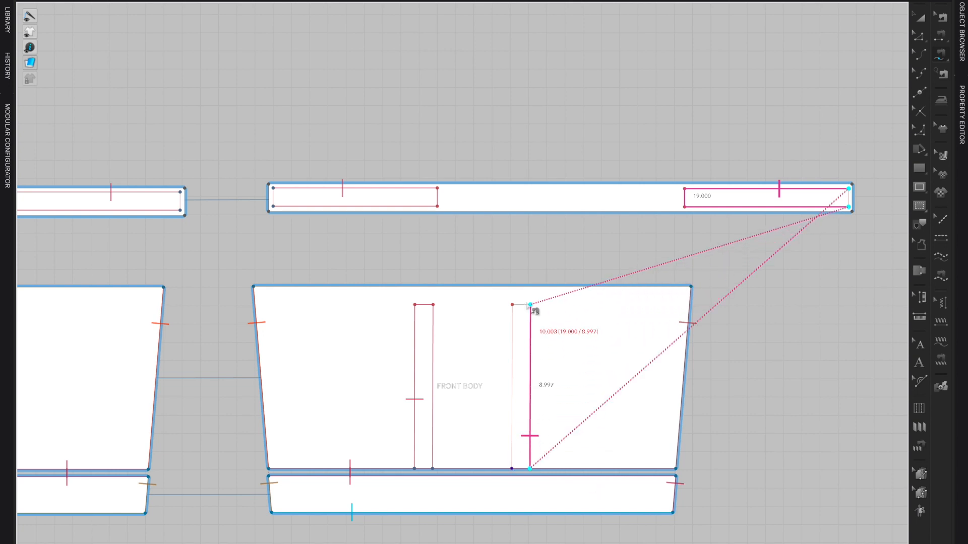
left_click(510, 470)
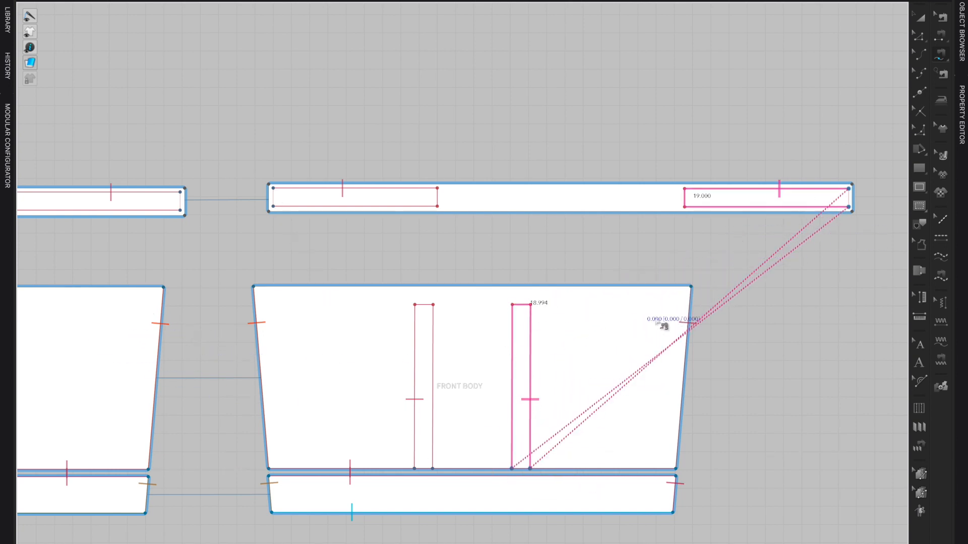
scroll(202, 298, "down", 2)
middle_click_drag(195, 301, 492, 303)
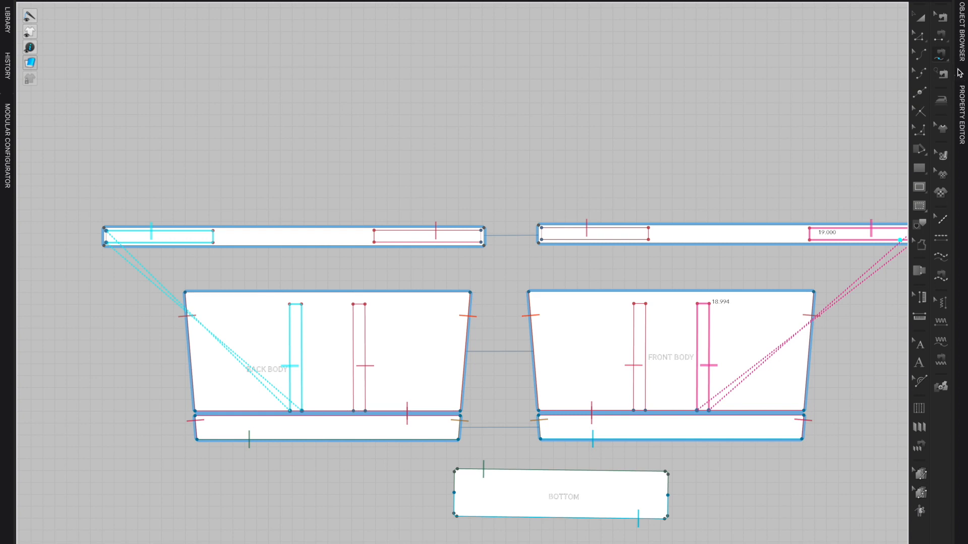
key("a")
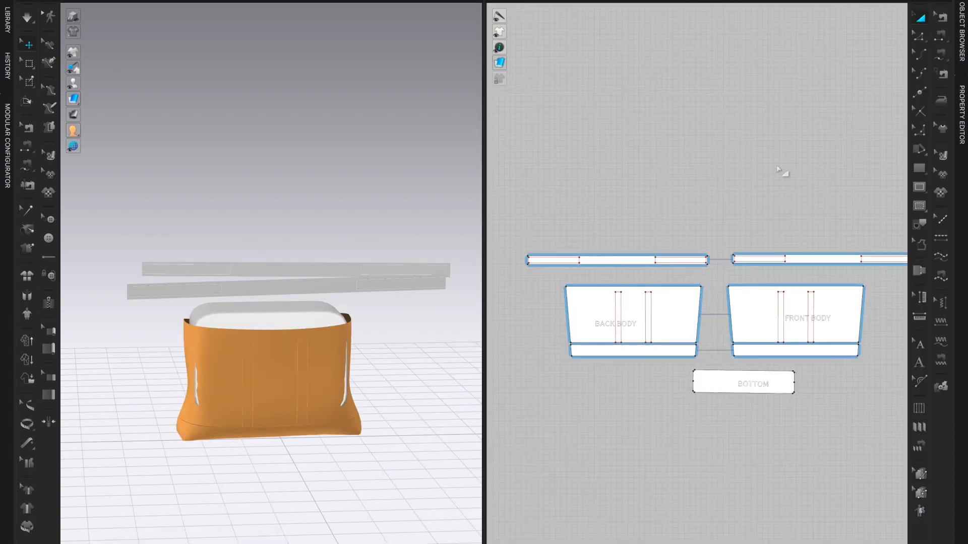
Select both long handle straps and strengthen them.
scroll(642, 214, "down", 2)
left_click_drag(546, 189, 847, 254)
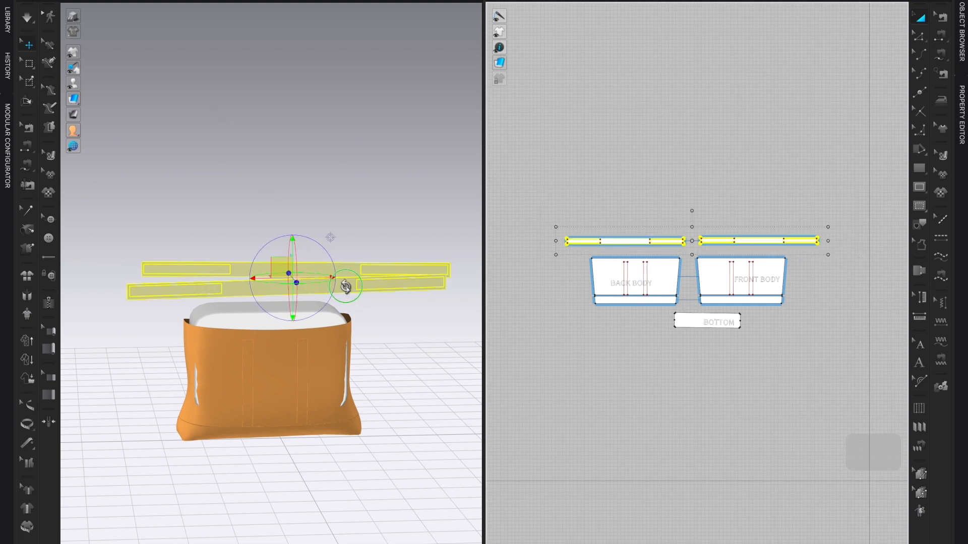
right_click(346, 287)
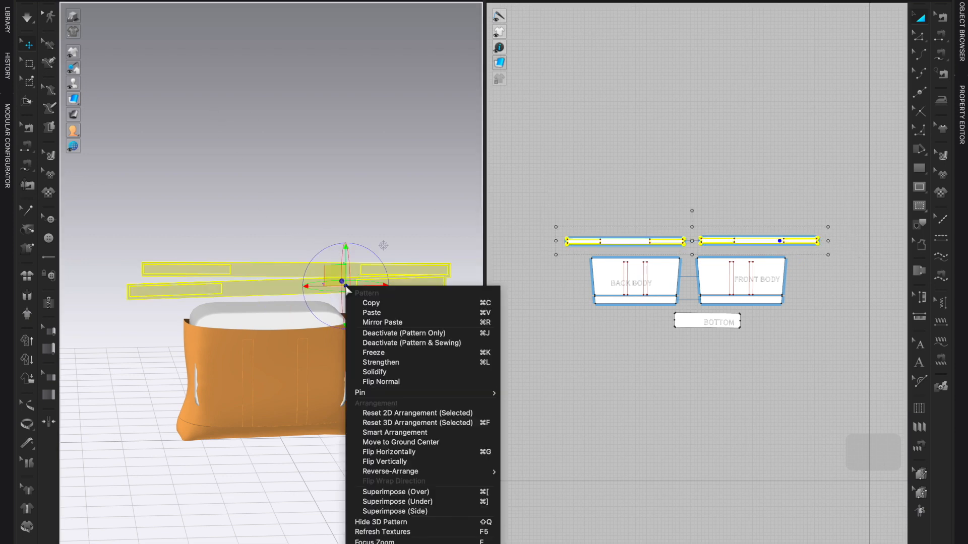
left_click(398, 364)
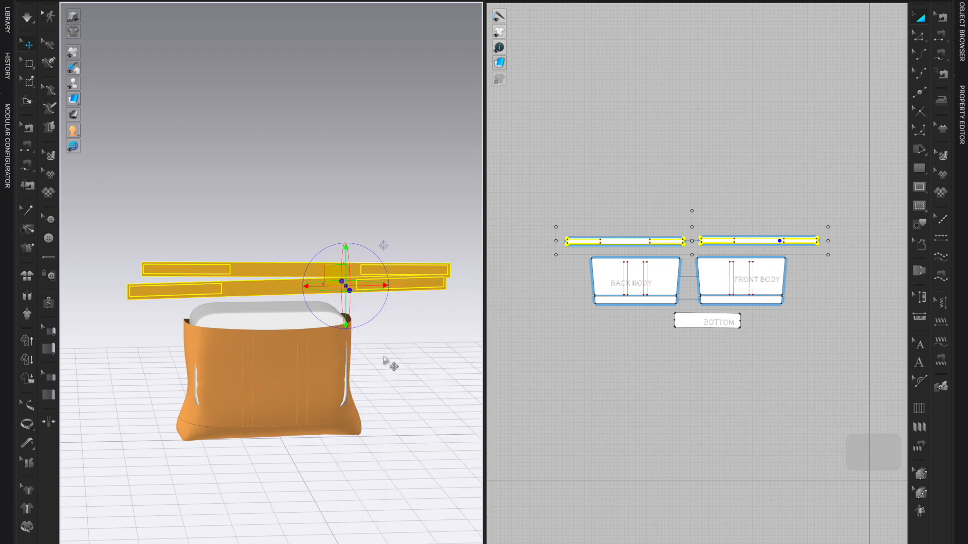
Simulate the bag to draw the sewn handle straps onto the front and back bodies, and stop the simulation.
key("space")
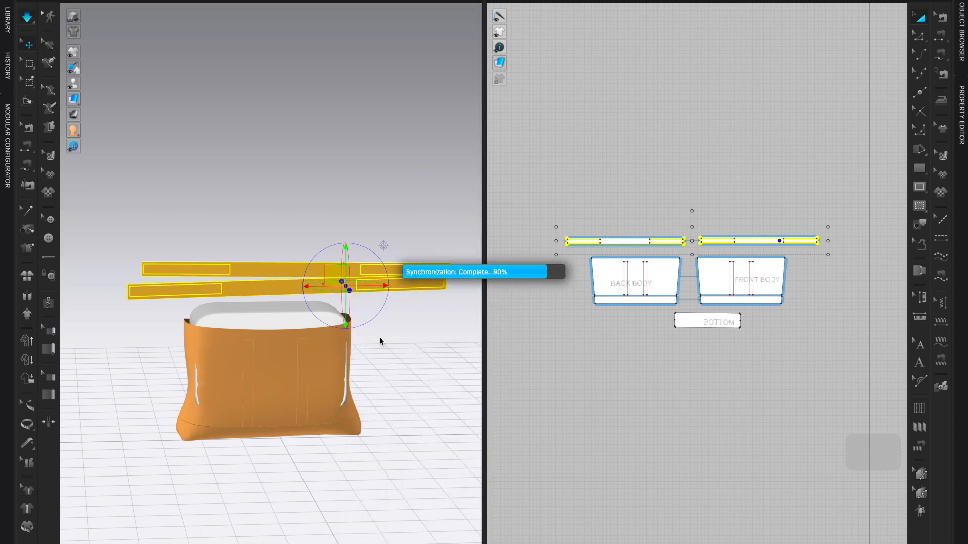
right_click_drag(371, 361, 298, 363)
scroll(346, 371, "up", 3)
middle_click_drag(346, 371, 173, 266)
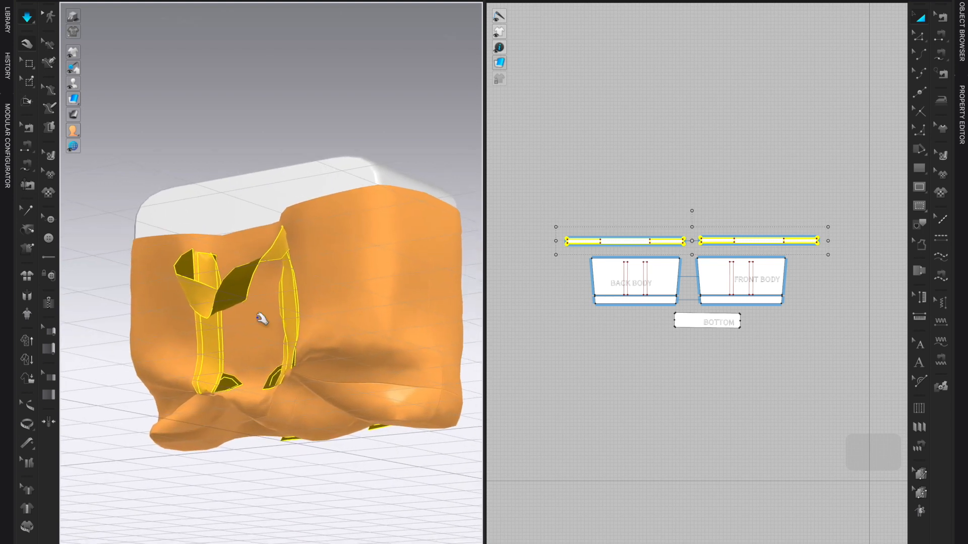
key("space")
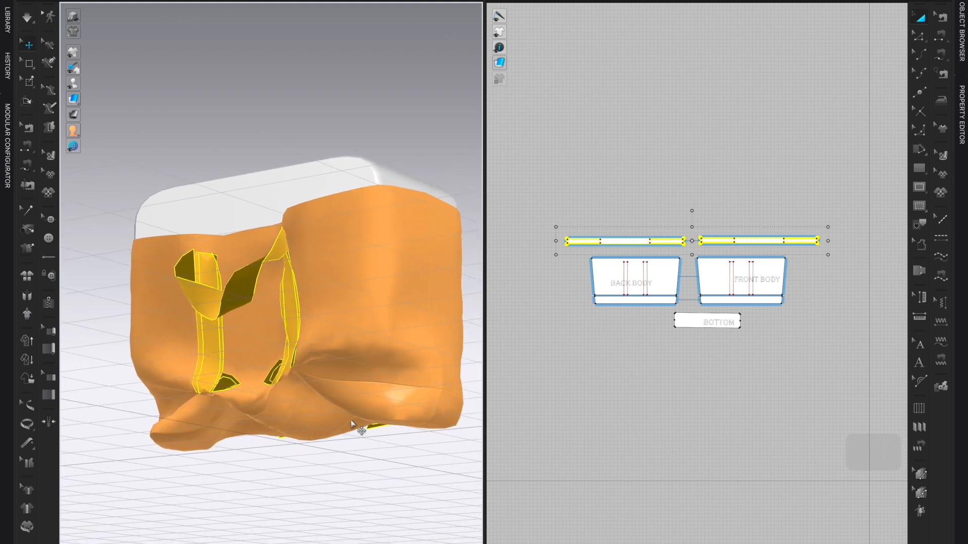
Pull the middle of the front handle strap up above the bag with simulation and pin it at its peak.
right_click_drag(365, 421, 300, 434)
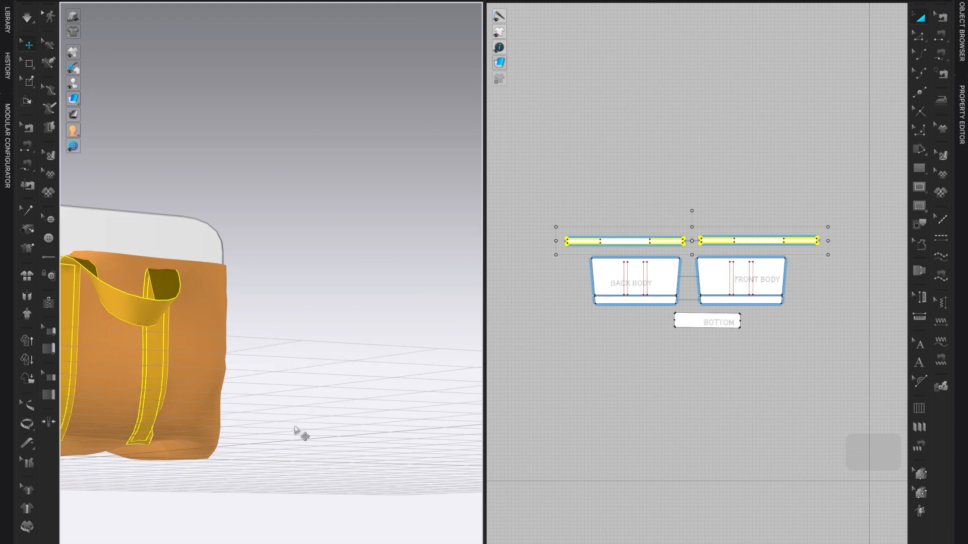
middle_click_drag(278, 416, 405, 357)
scroll(331, 400, "up", 4)
scroll(405, 357, "up", 2)
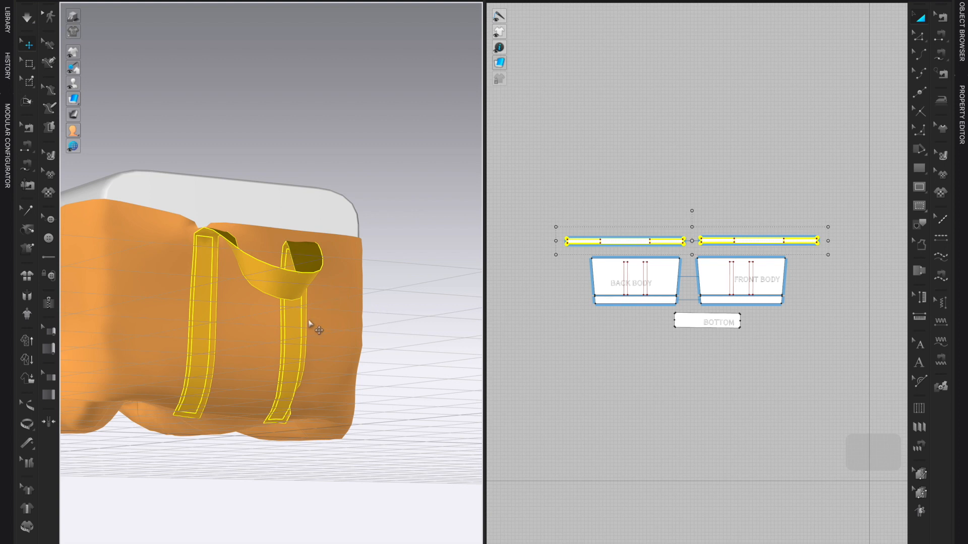
key("q")
left_click_drag(300, 279, 258, 25)
key("space")
right_click_drag(384, 282, 367, 292)
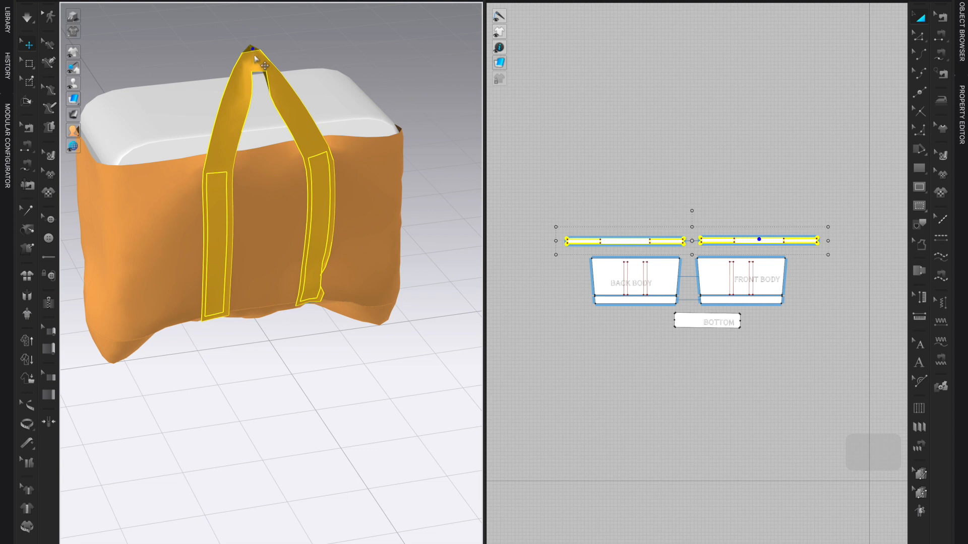
left_click(255, 60)
Pull the middle of the back handle strap up beside the front one, pin it at its peak and clear the selection.
right_click_drag(249, 320, 373, 396)
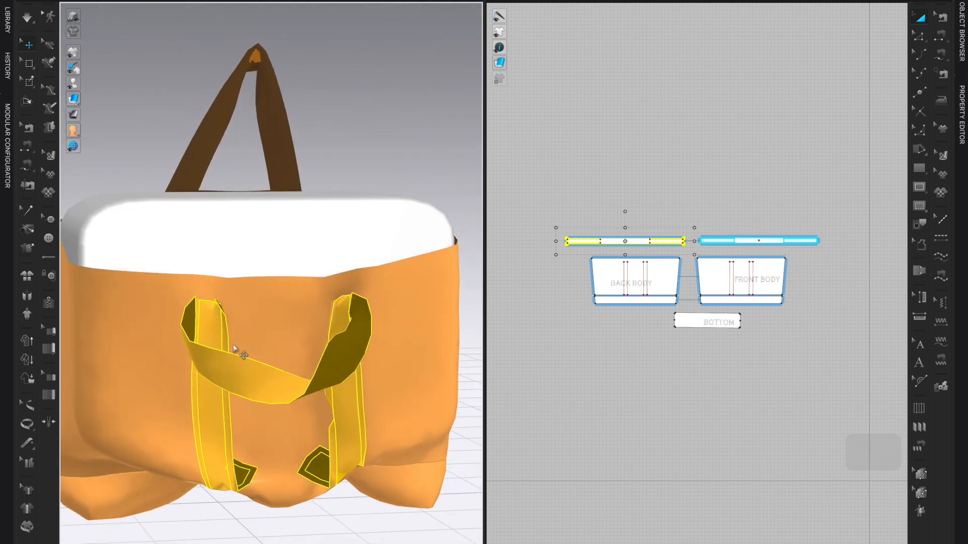
left_click_drag(281, 384, 252, 63)
key("w")
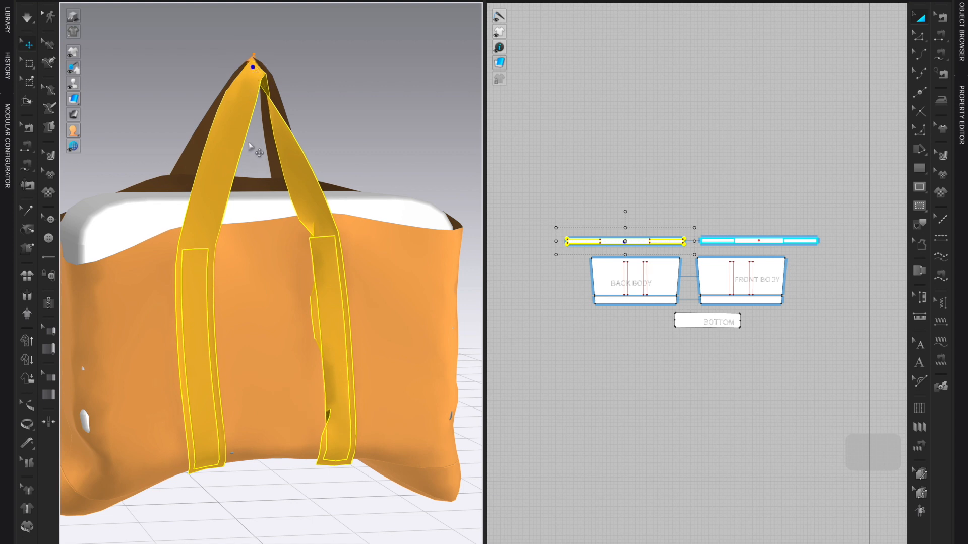
key("Escape")
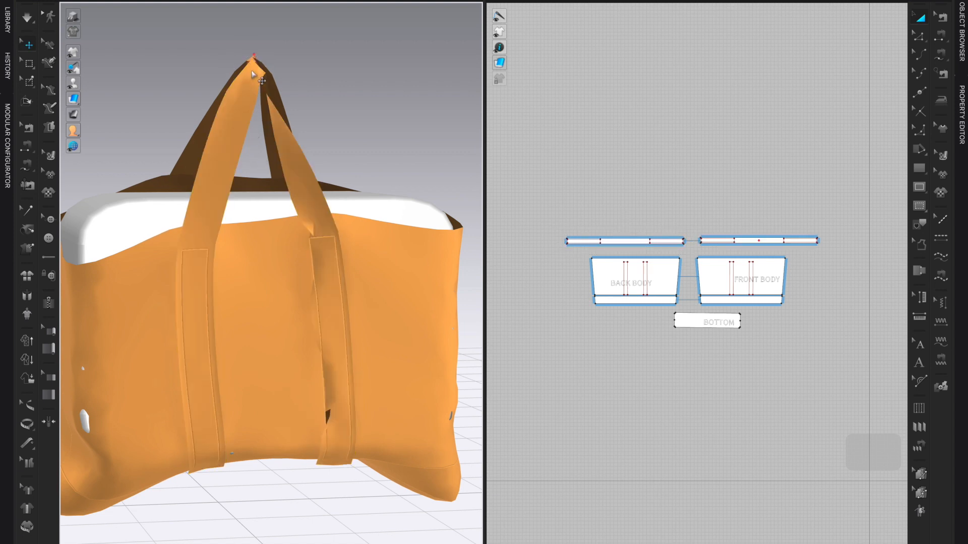
right_click_drag(301, 264, 418, 276)
scroll(419, 276, "down", 6)
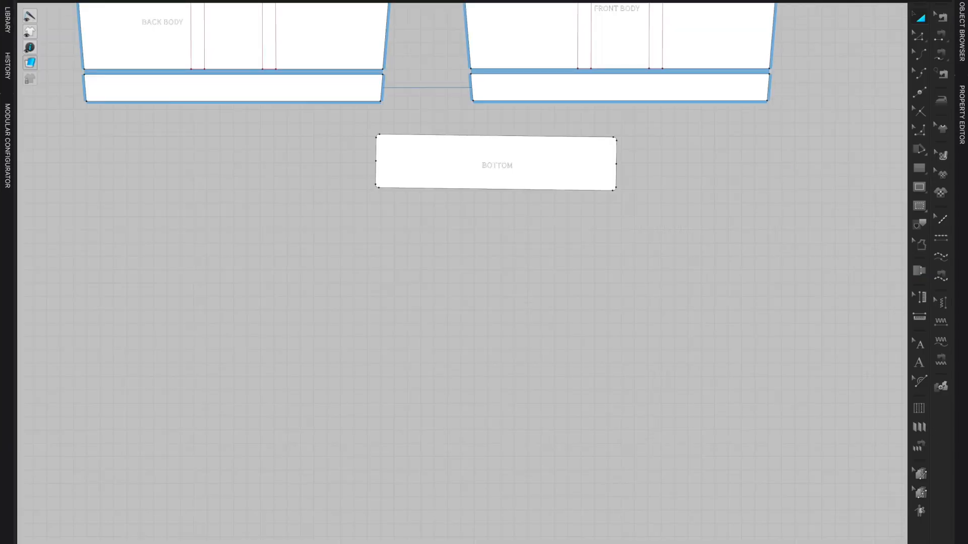
Create an internal rectangle 6 in wide and 10 in high on the front body, over the handle strap placement lines.
middle_click_drag(667, 387, 591, 543)
scroll(591, 539, "down", 2)
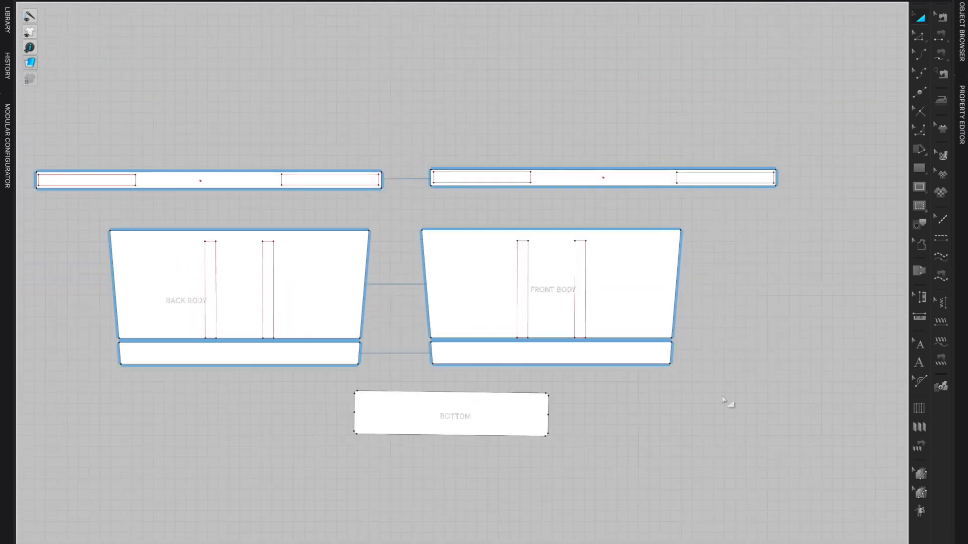
scroll(734, 455, "up", 3)
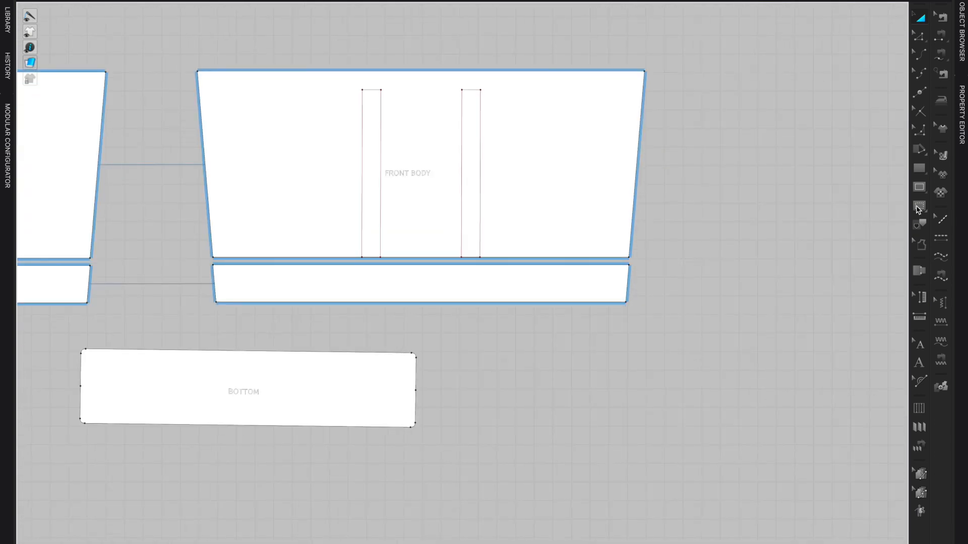
left_click_drag(920, 192, 862, 199)
middle_click_drag(769, 254, 771, 370)
scroll(771, 369, "up", 3)
middle_click_drag(661, 336, 800, 329)
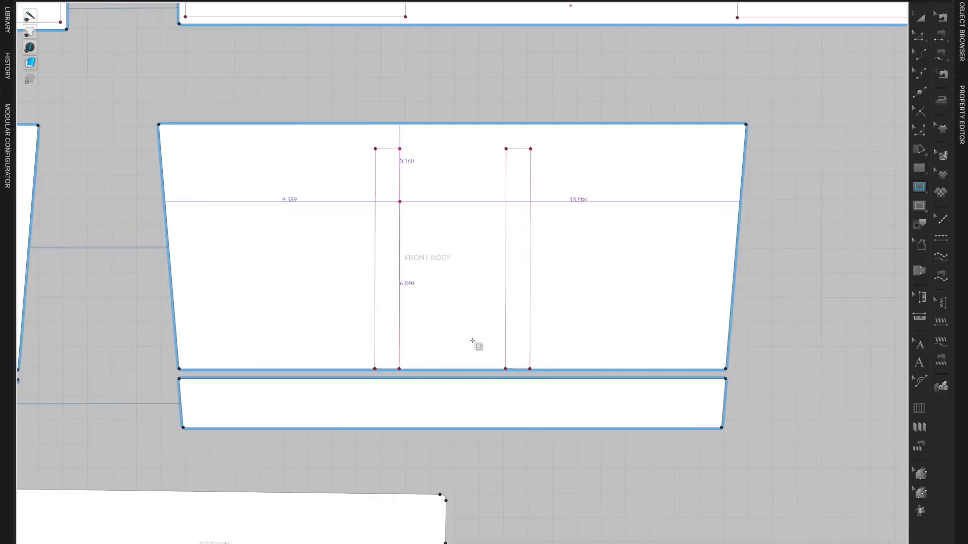
left_click(399, 208)
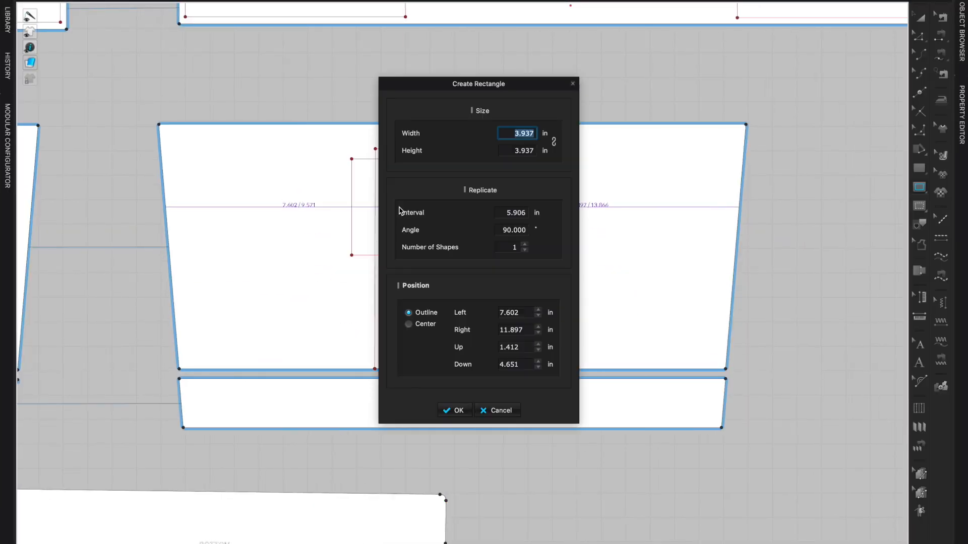
type("6")
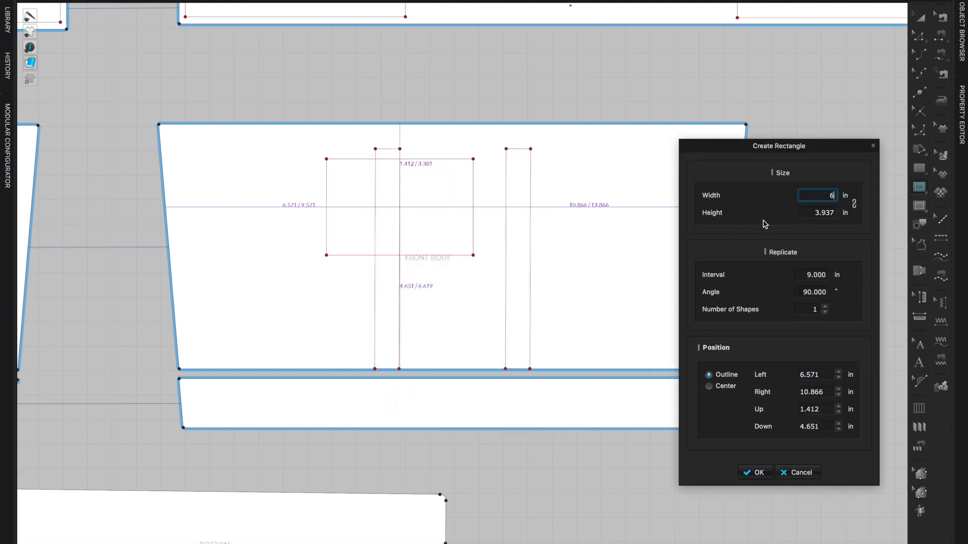
left_click_drag(805, 213, 854, 212)
type("10")
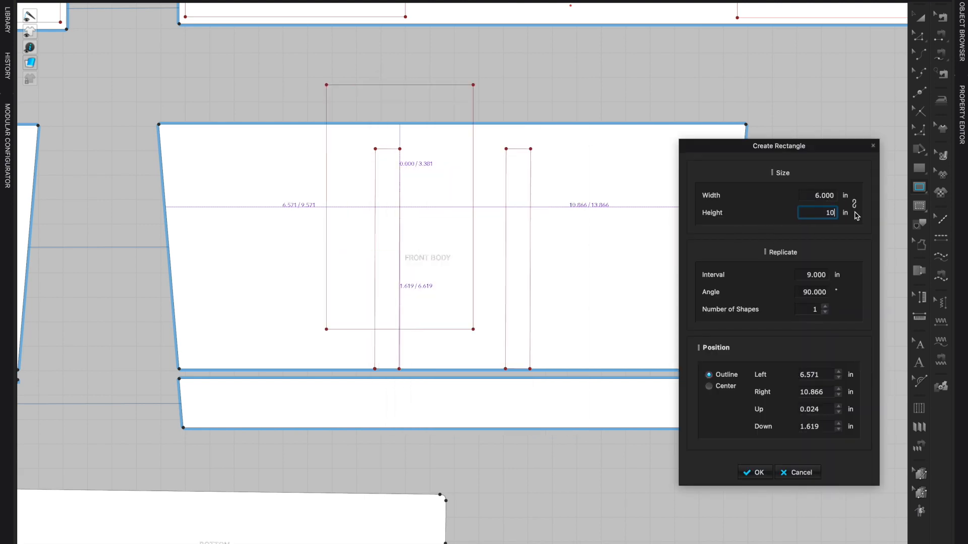
key("Return")
Reduce the new internal rectangle's height to 6 in by lowering its top edge.
left_click(922, 20)
left_click(405, 85)
left_click_drag(399, 76, 388, 179)
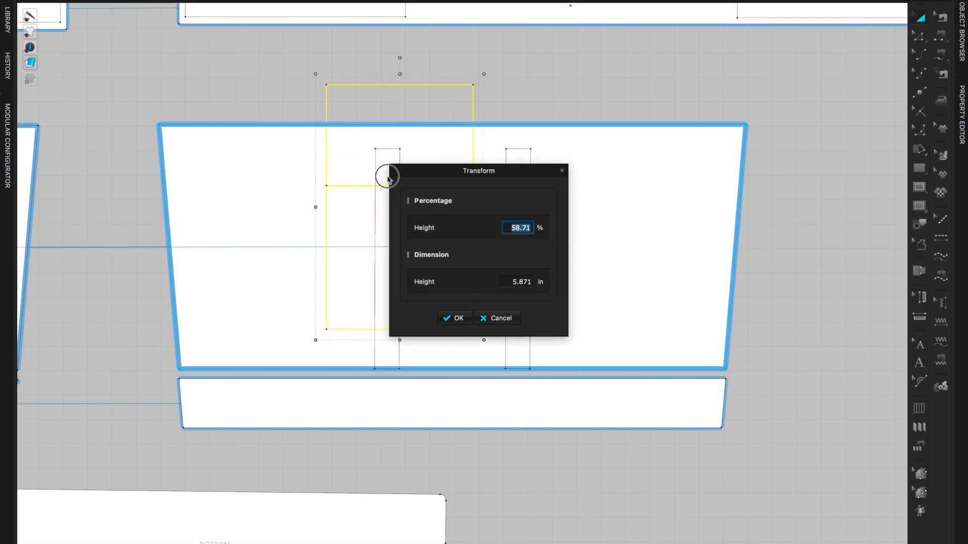
key("Tab")
type("6")
key("Return")
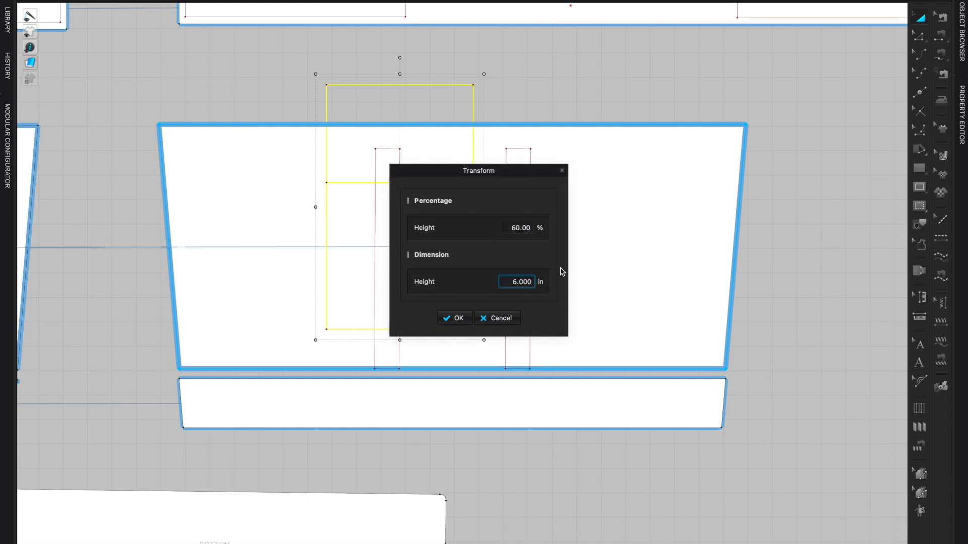
left_click(460, 318)
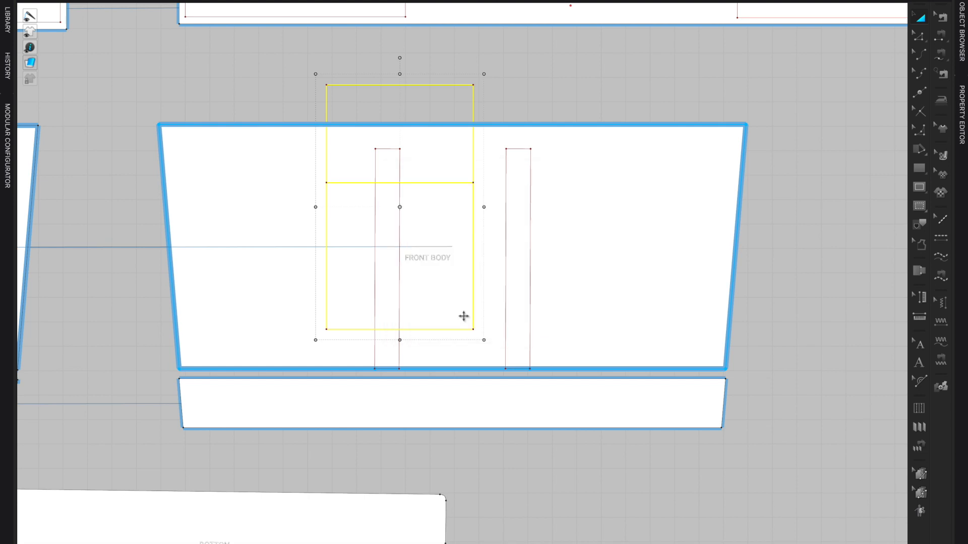
Move the internal rectangle to the front body's lower edge and narrow it to fit exactly between the two strap placements.
left_click_drag(437, 199, 514, 234)
scroll(730, 242, "up", 3)
middle_click_drag(639, 244, 825, 203)
left_click_drag(690, 279, 600, 281)
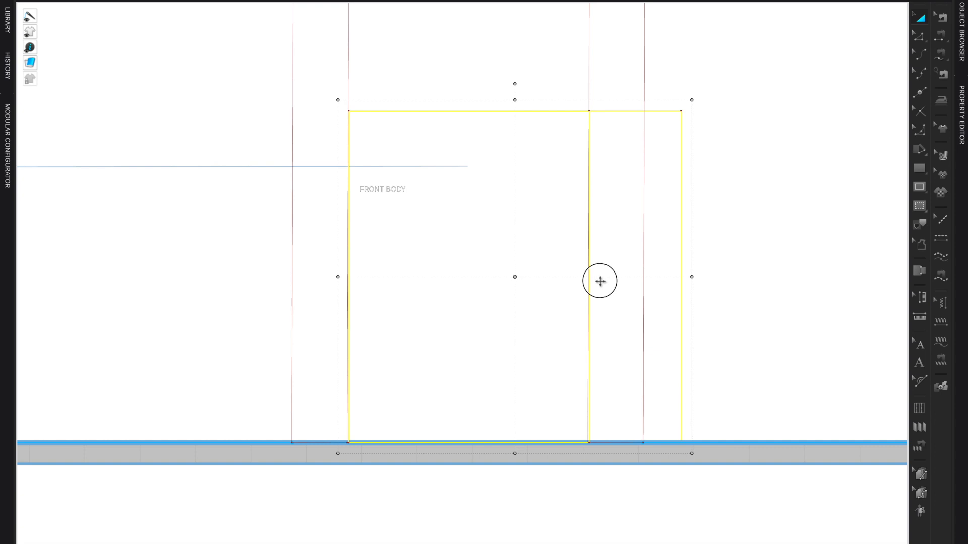
Clone the internal rectangle as a separate pocket pattern and place it beside the front body.
scroll(600, 281, "down", 8)
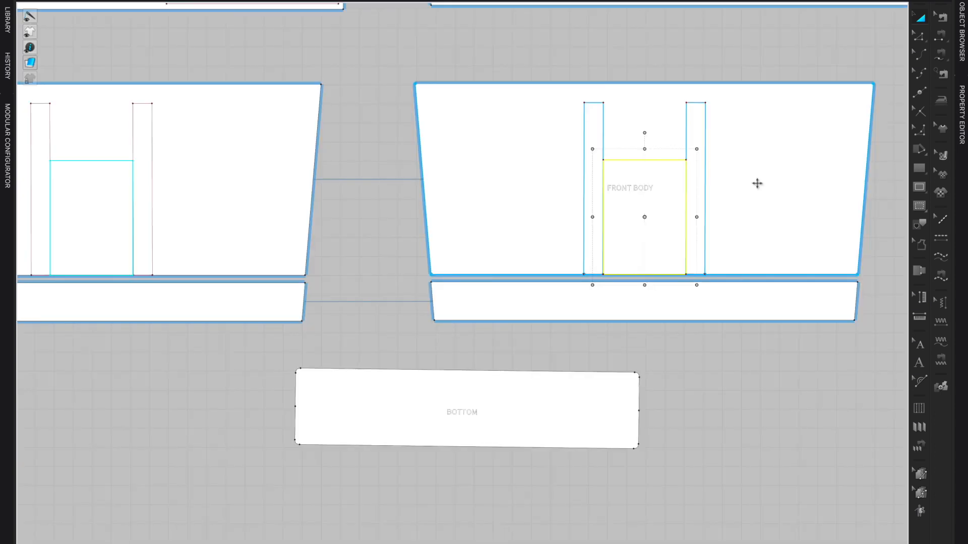
scroll(440, 222, "up", 4)
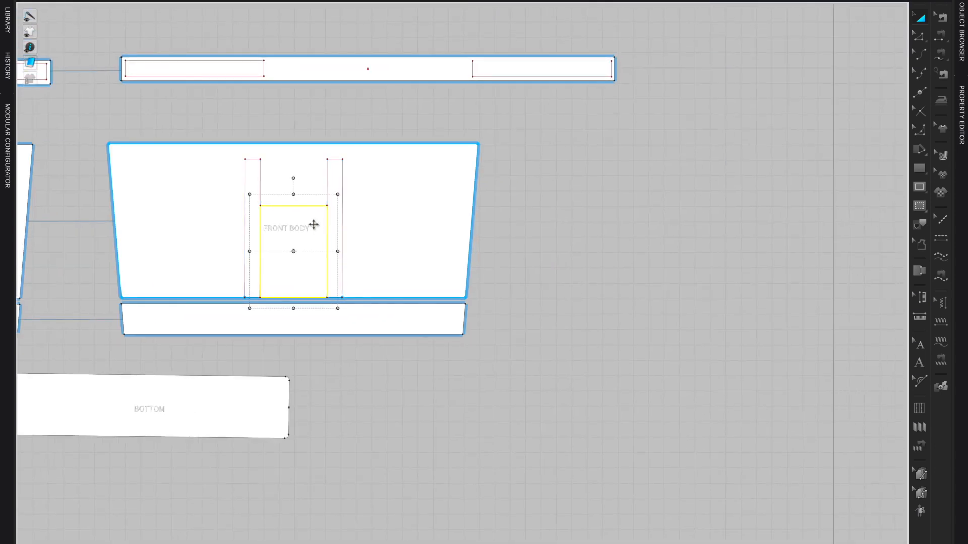
right_click(314, 225)
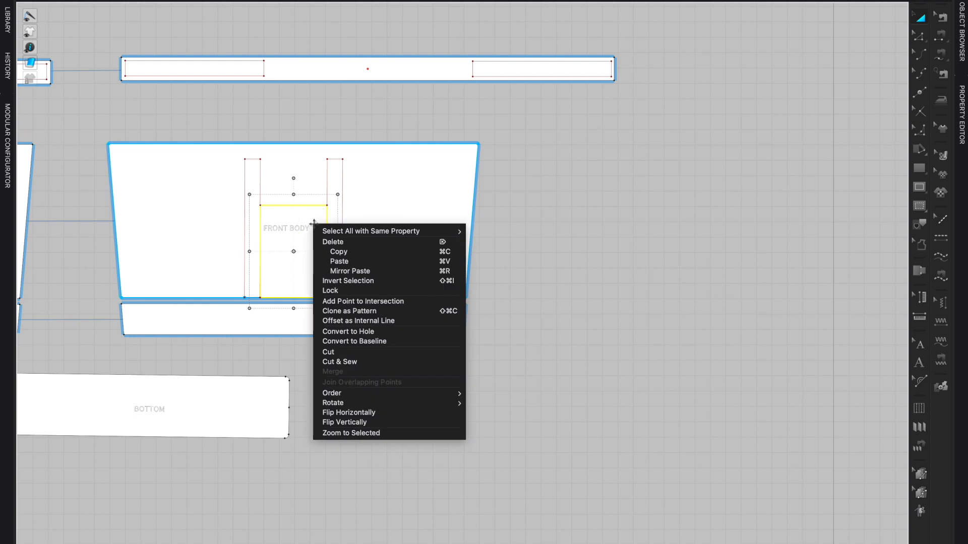
left_click(395, 313)
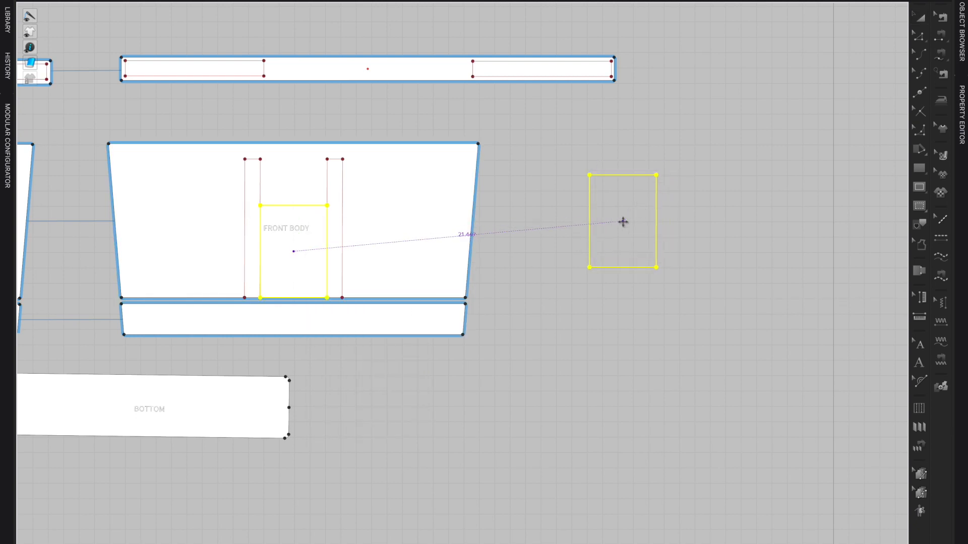
left_click(620, 240)
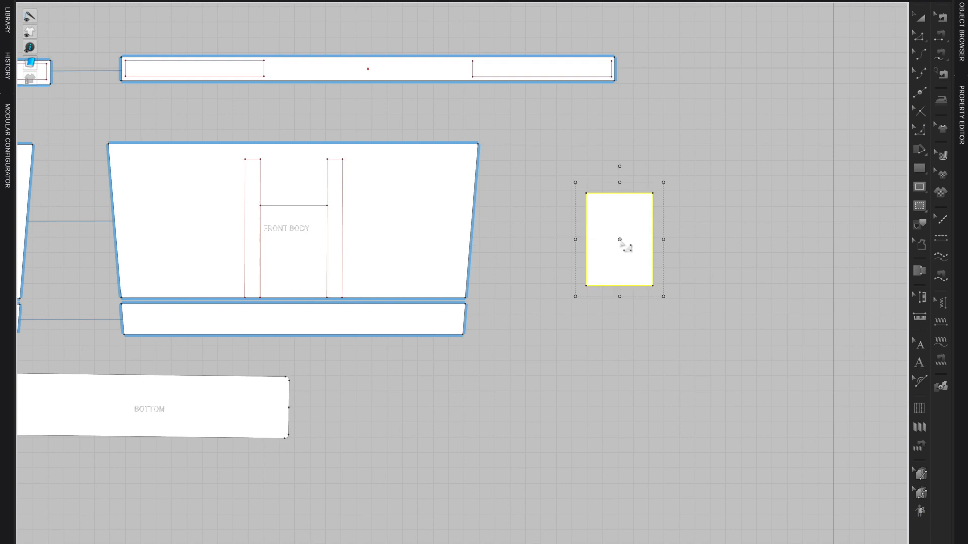
Free-sew the pocket pattern's sides and bottom to the matching edges of the internal rectangle on the front body.
key("m")
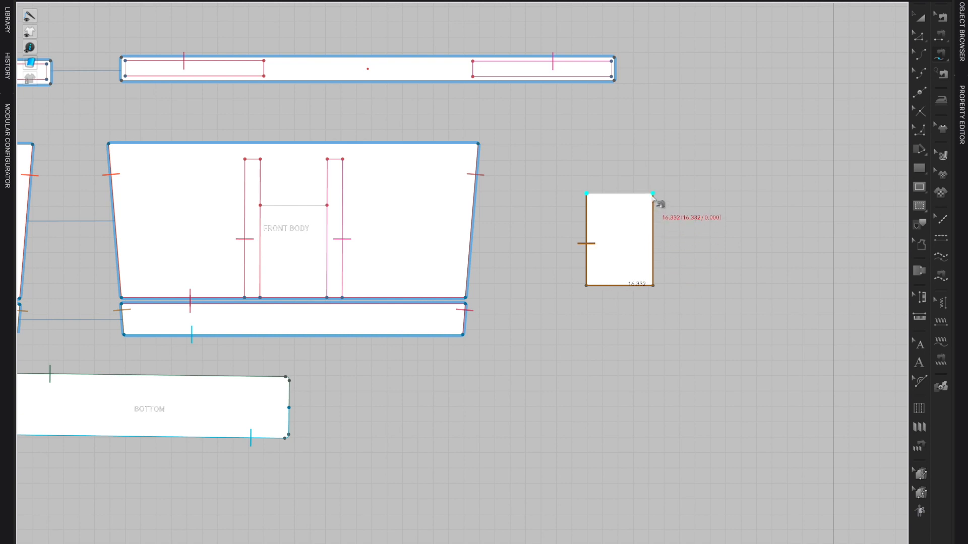
left_click(653, 194)
left_click(260, 206)
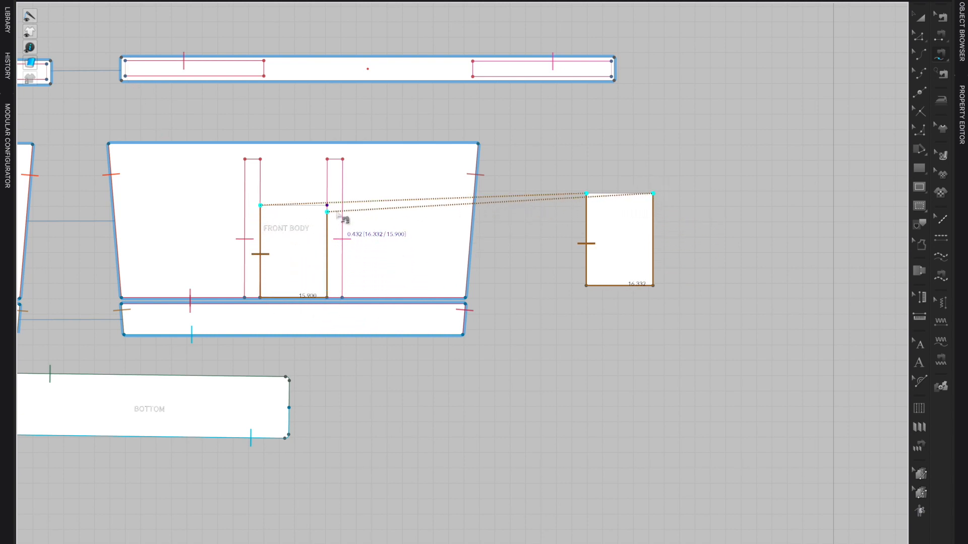
left_click(336, 209)
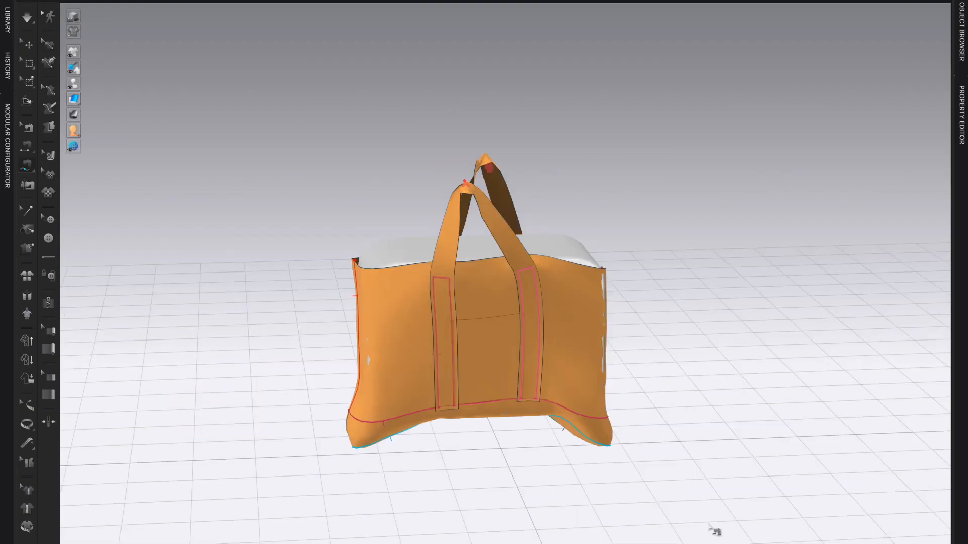
Superimpose the pocket pattern over the front body in the 3D view.
scroll(757, 464, "down", 3)
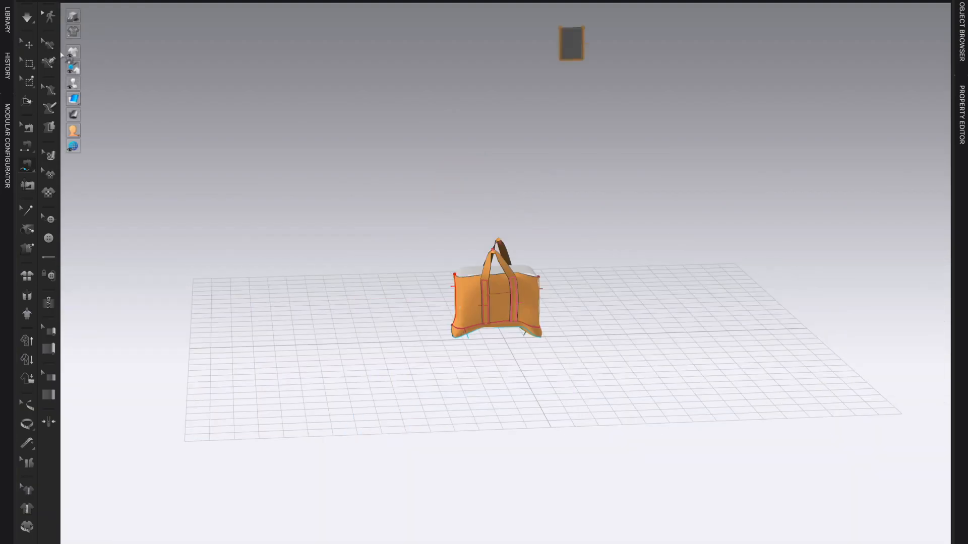
left_click(30, 46)
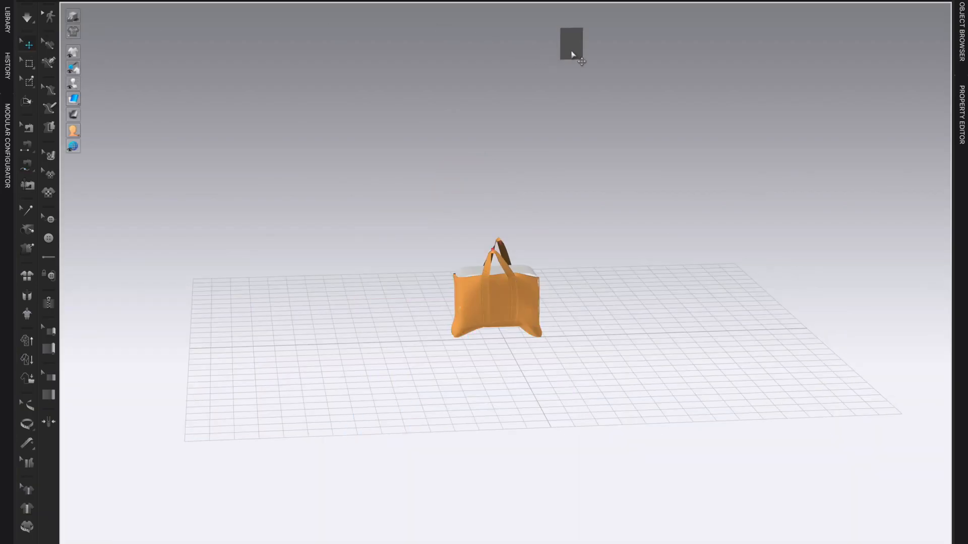
right_click(571, 48)
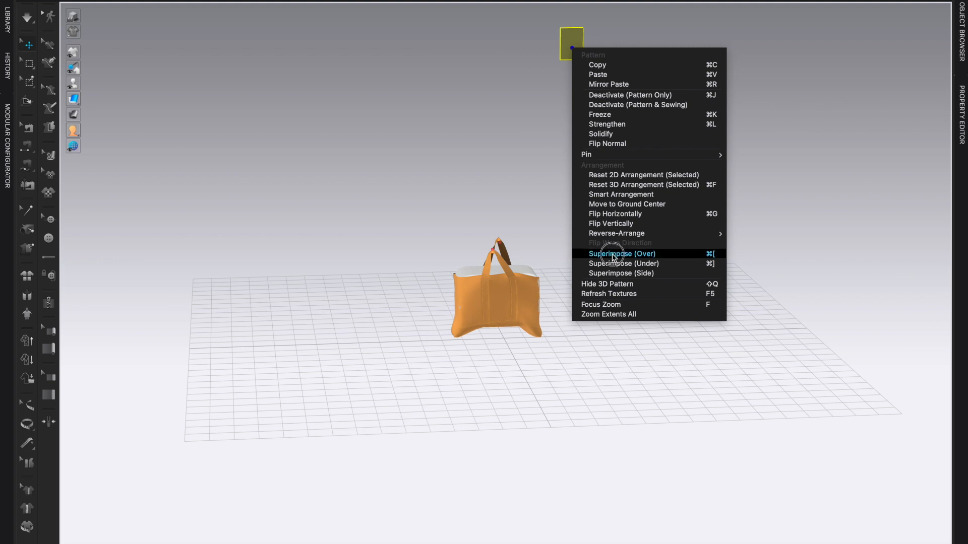
left_click(613, 254)
scroll(620, 322, "up", 2)
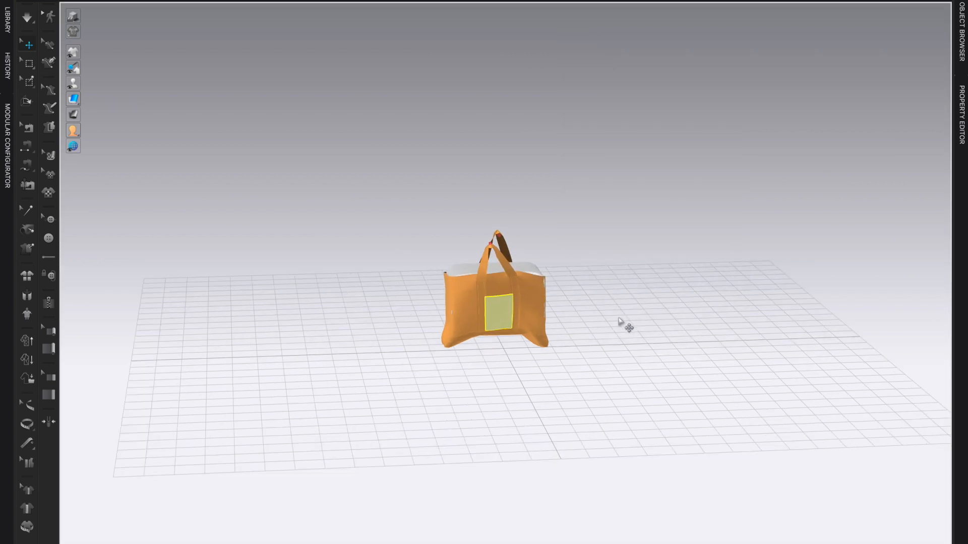
Simulate the bag to settle the pocket onto the front body, and stop the simulation.
scroll(621, 322, "up", 3)
key("space")
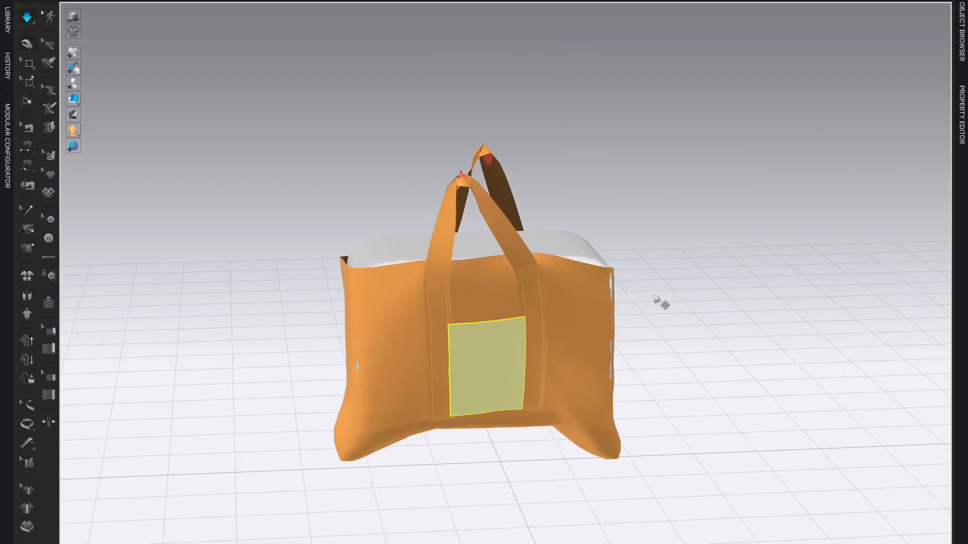
key("space")
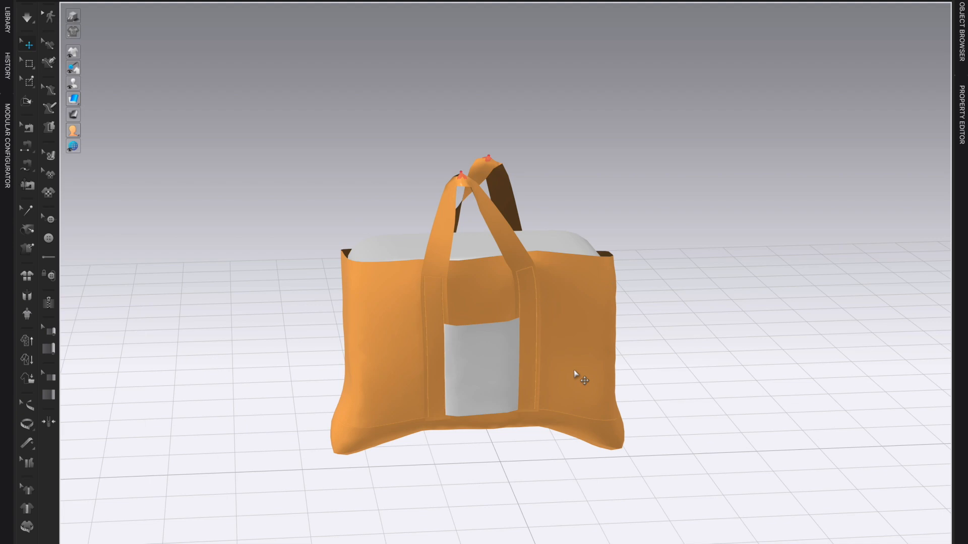
mouse_move(691, 402)
right_mouse_down()
mouse_move(611, 422)
mouse_move(611, 402)
mouse_move(558, 380)
mouse_move(599, 432)
mouse_move(687, 406)
mouse_move(687, 397)
mouse_move(695, 403)
right_mouse_up()
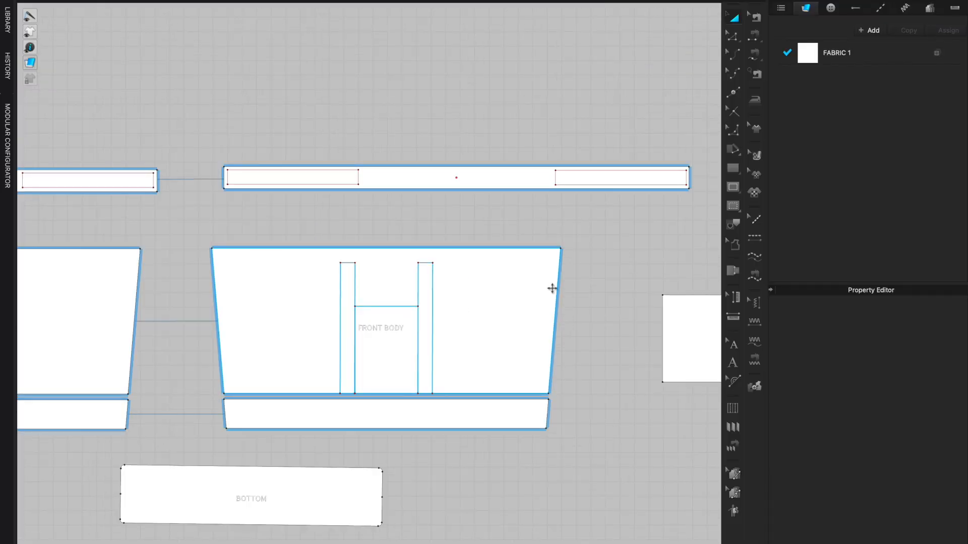
Topstitch the internal rectangle edges at both ends of the front handle strap with the default topstitch.
scroll(579, 272, "up", 2)
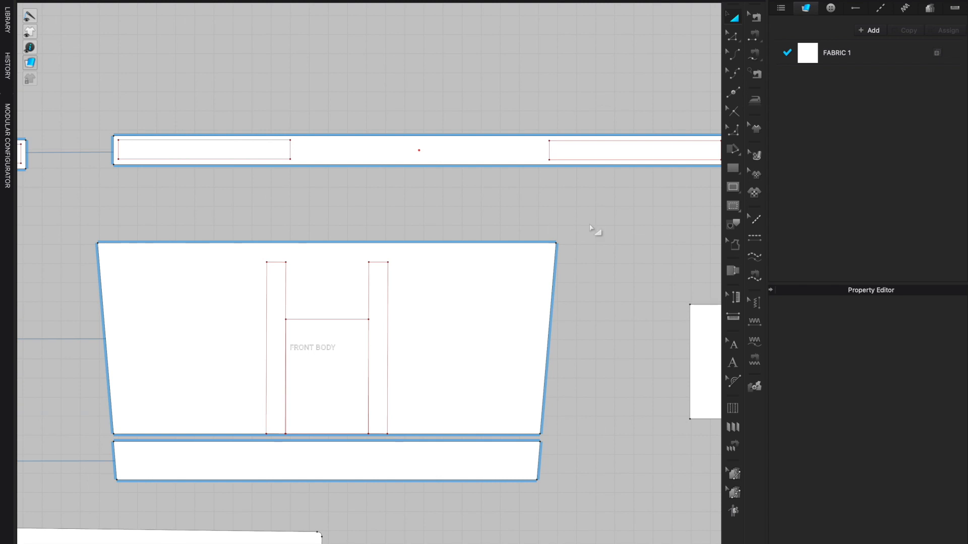
right_click_drag(622, 225, 423, 272)
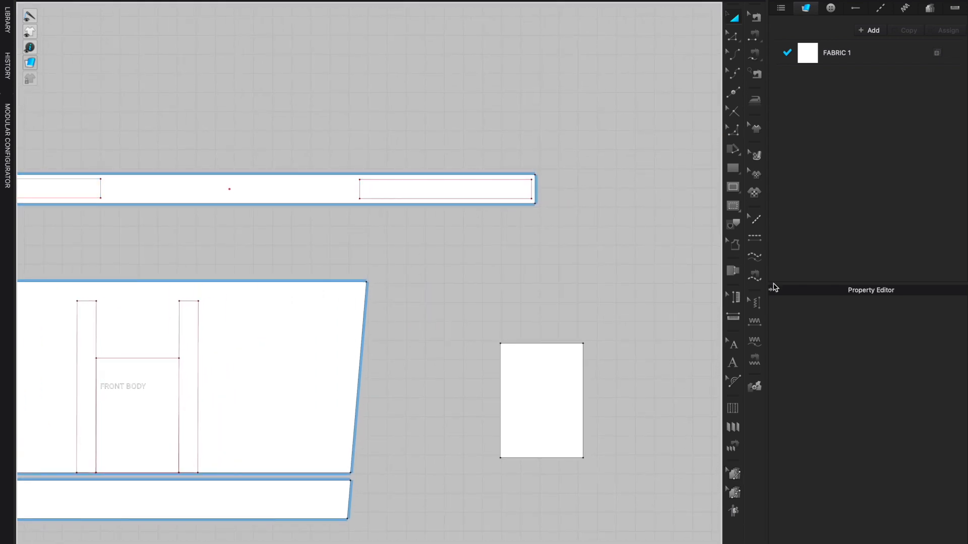
left_click(756, 240)
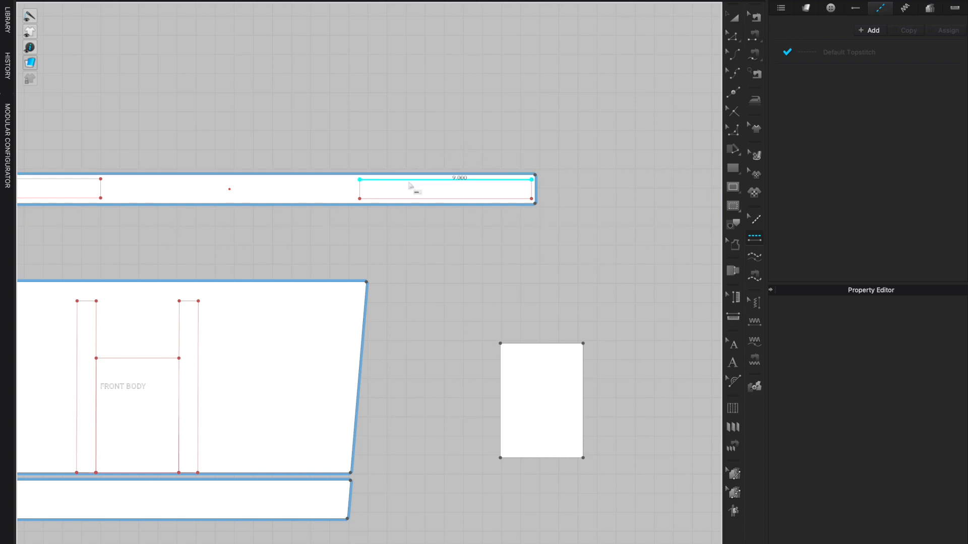
left_click(407, 180)
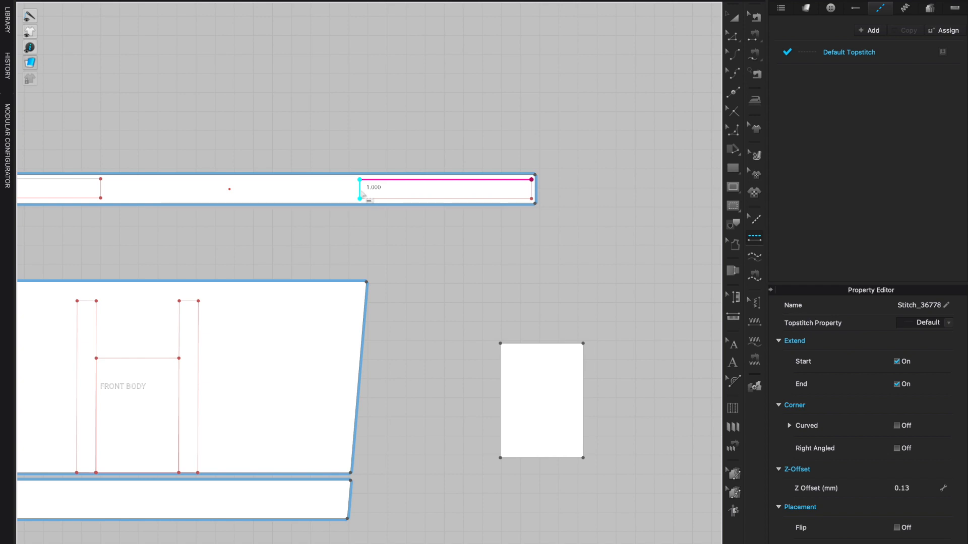
left_click(382, 200)
left_click(388, 201)
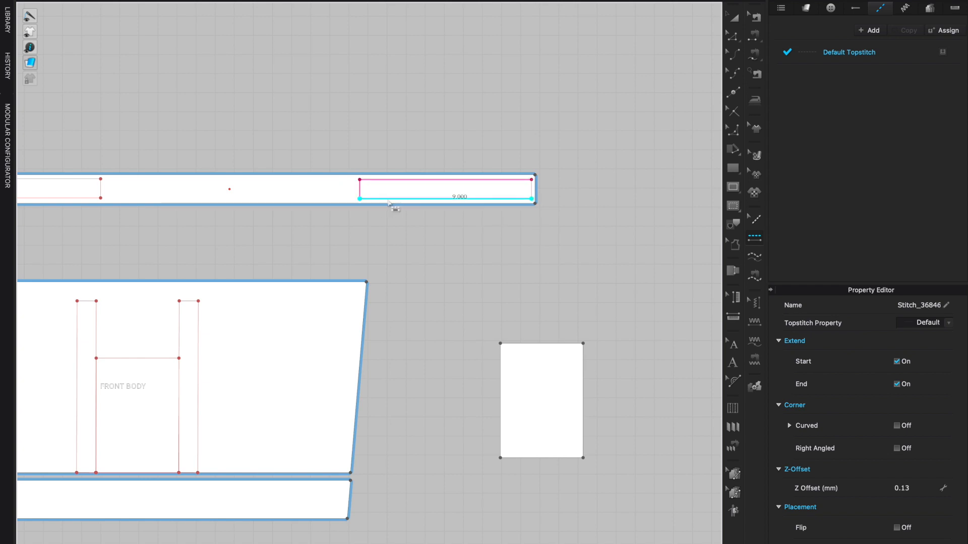
scroll(661, 218, "down", 2)
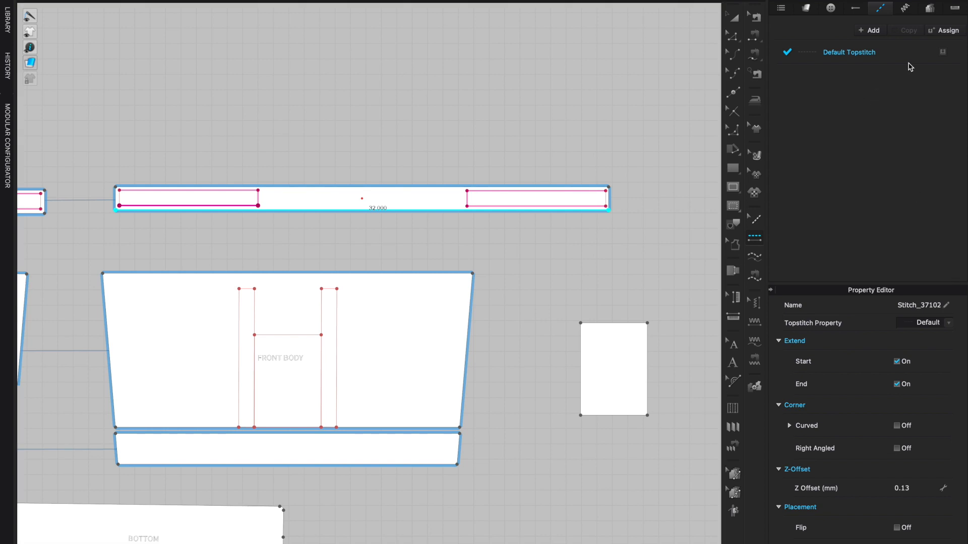
Set the default topstitch's stitch length to SPI-5 and inspect the strap stitching on the 3D bag.
left_click(921, 205)
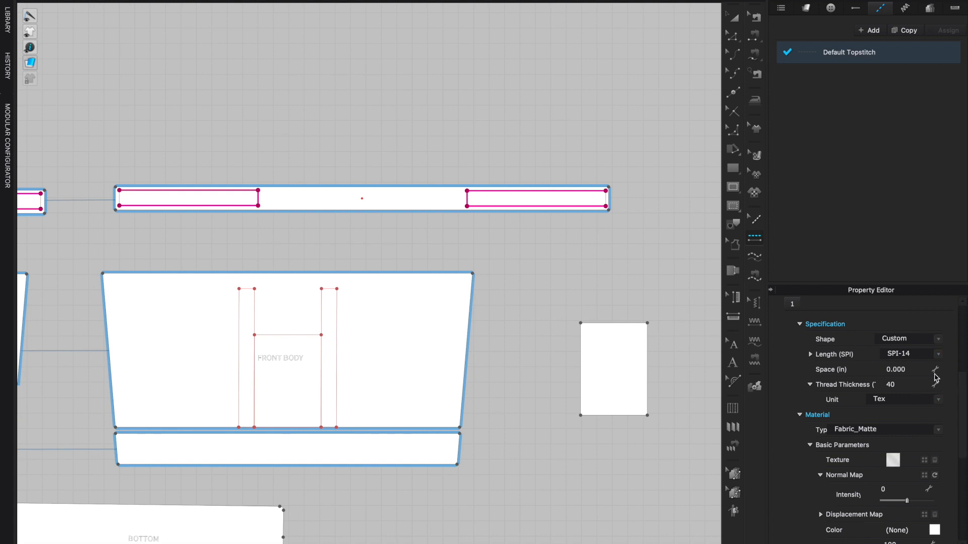
left_click(938, 355)
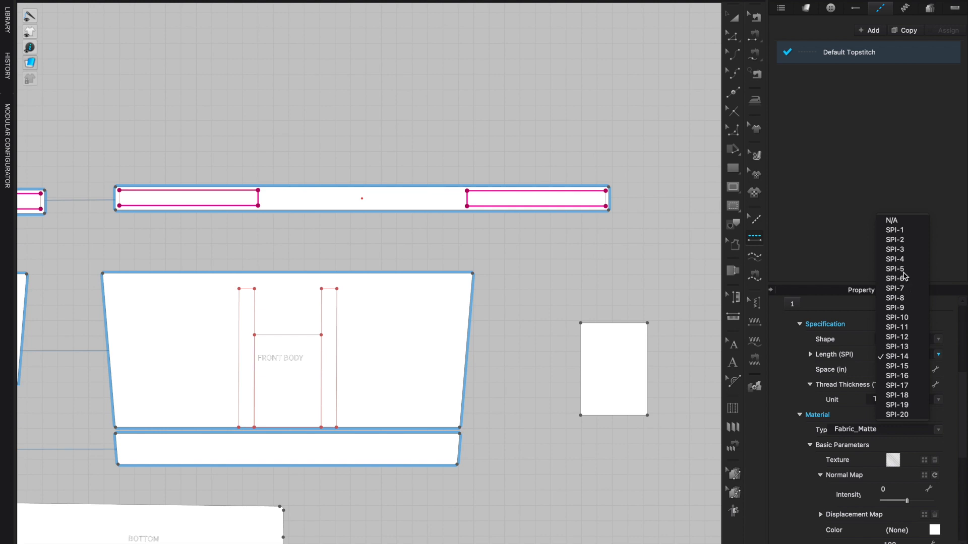
left_click(903, 272)
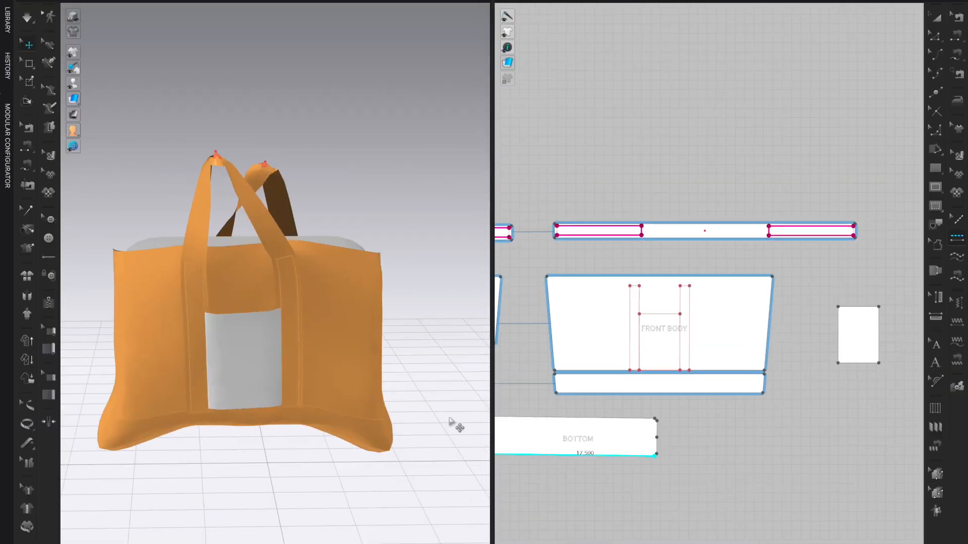
scroll(406, 395, "up", 5)
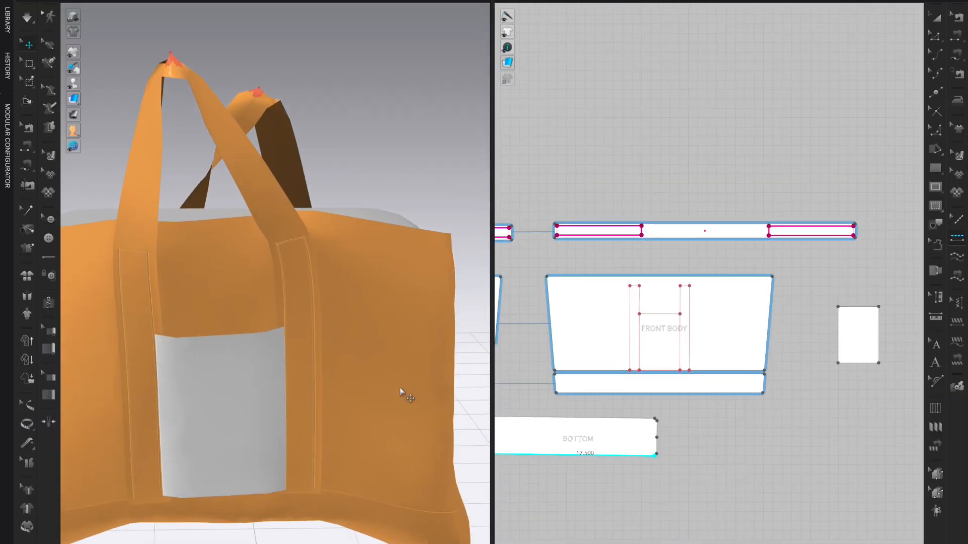
Set the default topstitch's thread thickness to 80 Tex and inspect the strap stitching up close.
scroll(400, 388, "up", 1)
scroll(705, 178, "down", 2)
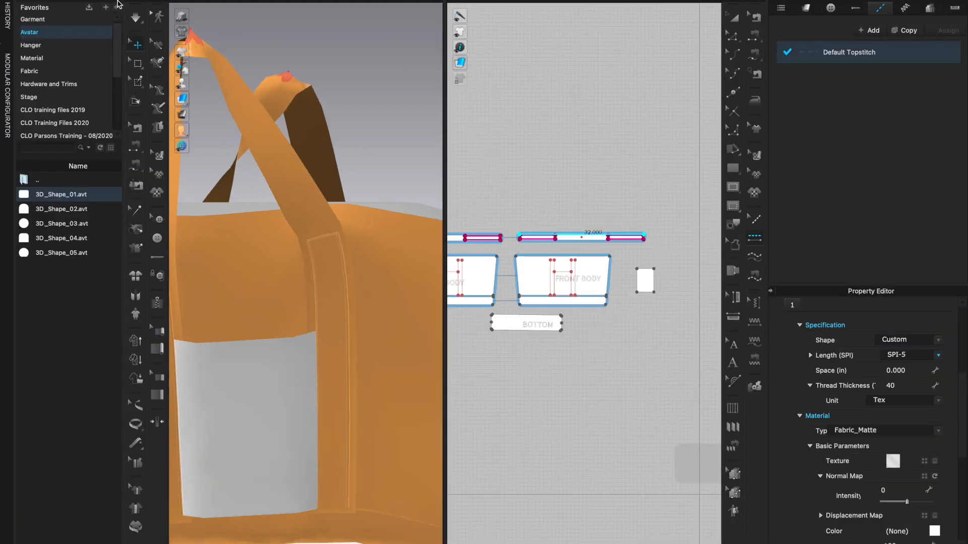
left_click(118, 5)
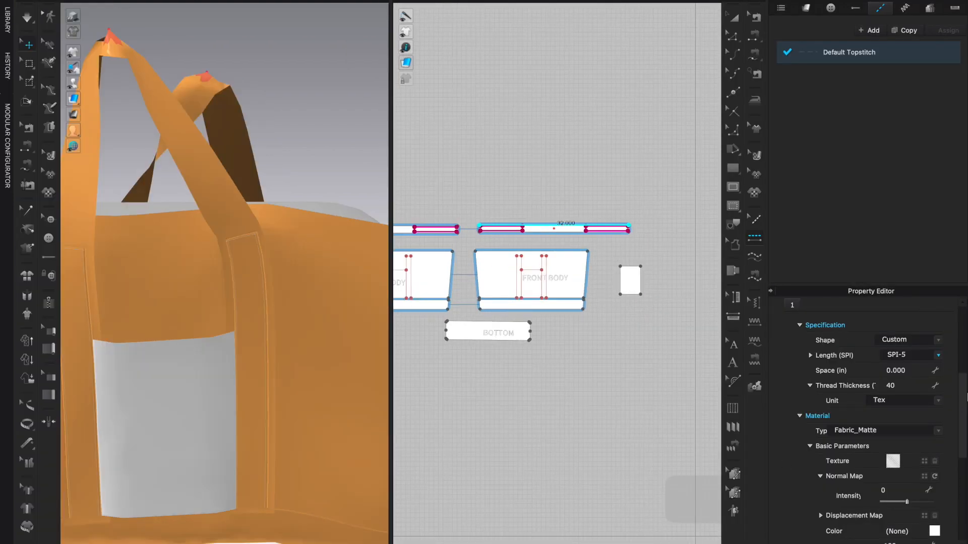
double_click(914, 384)
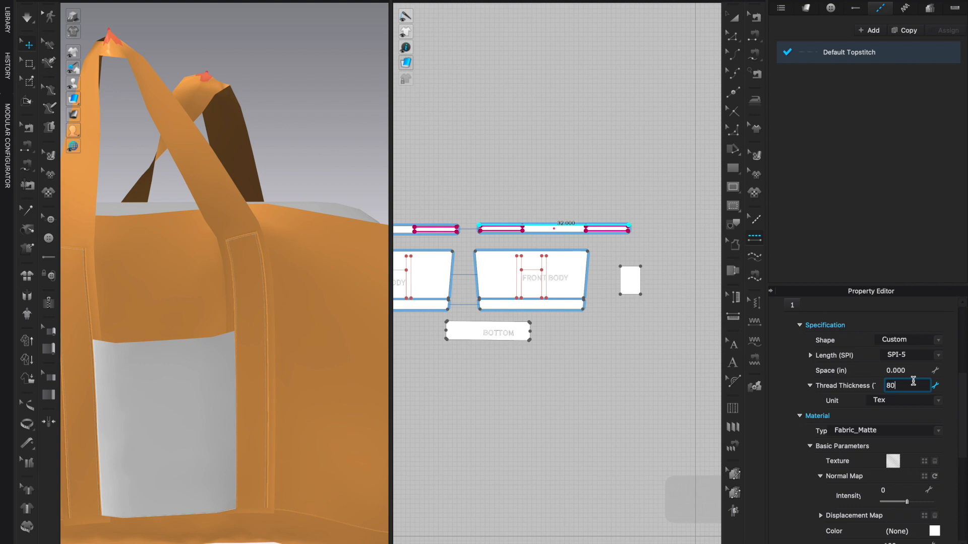
key("Return")
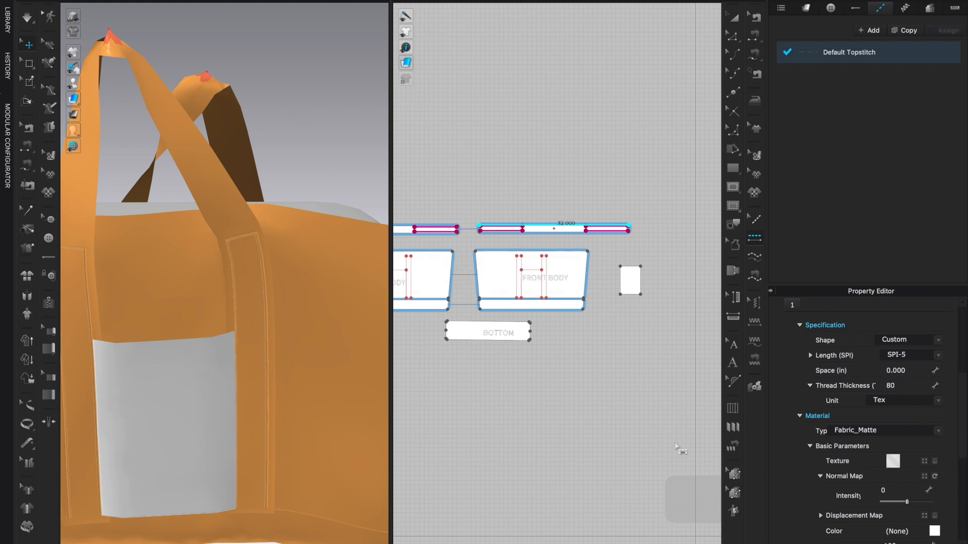
scroll(251, 288, "up", 6)
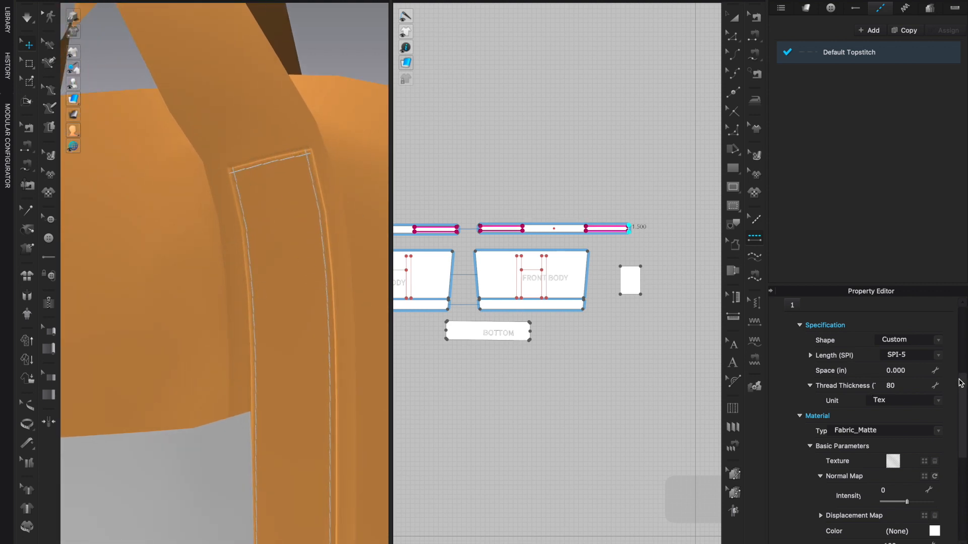
Set the default topstitch's offset to 1/8".
left_click_drag(961, 383, 965, 297)
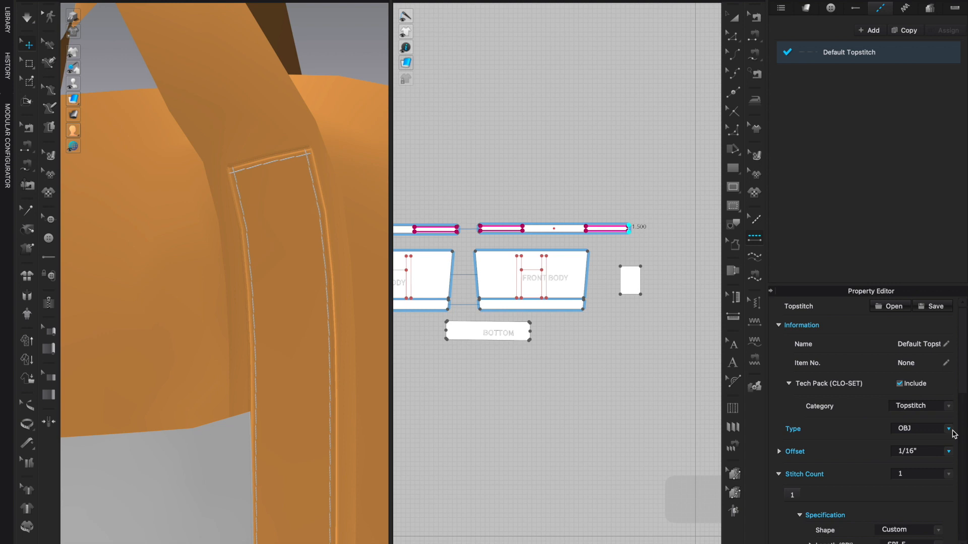
left_click(950, 429)
left_click(950, 430)
left_click(949, 452)
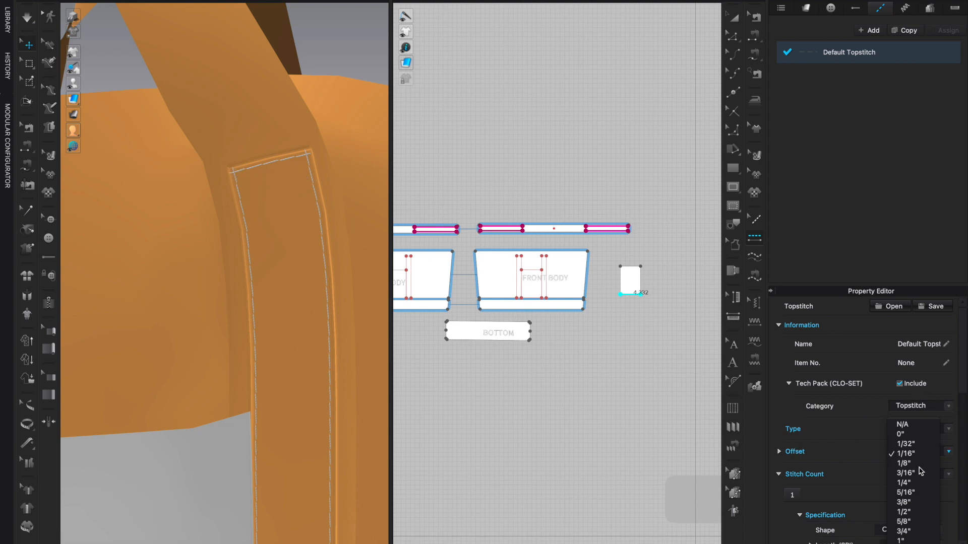
left_click(915, 462)
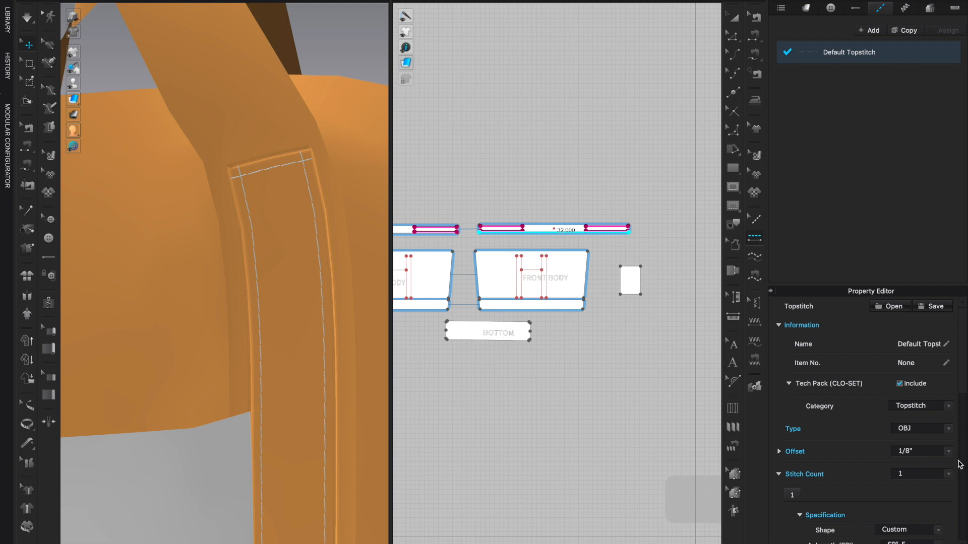
Set the default topstitch's material type to Fabric_Shiny and its color to the Pantone pink Candy Kiss.
left_click_drag(964, 327, 964, 402)
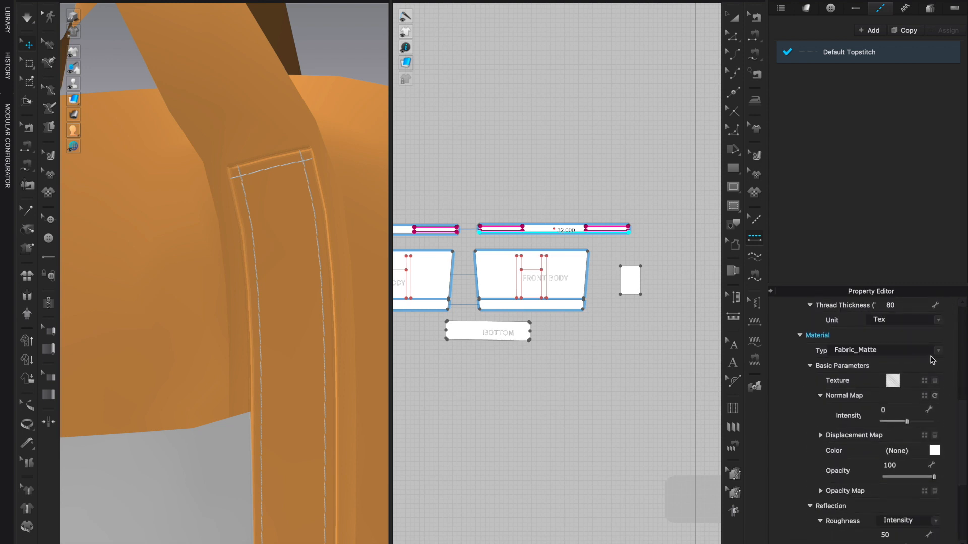
left_click(937, 351)
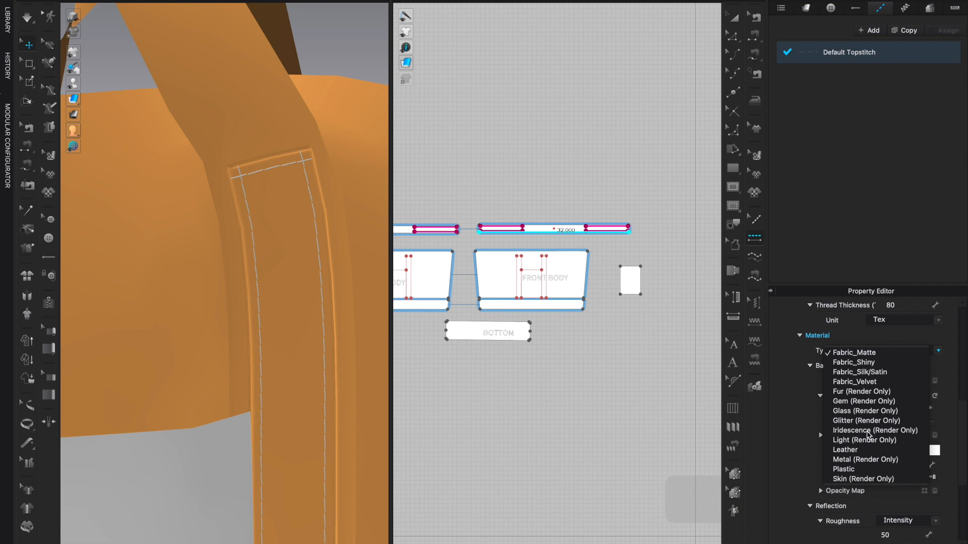
left_click(875, 363)
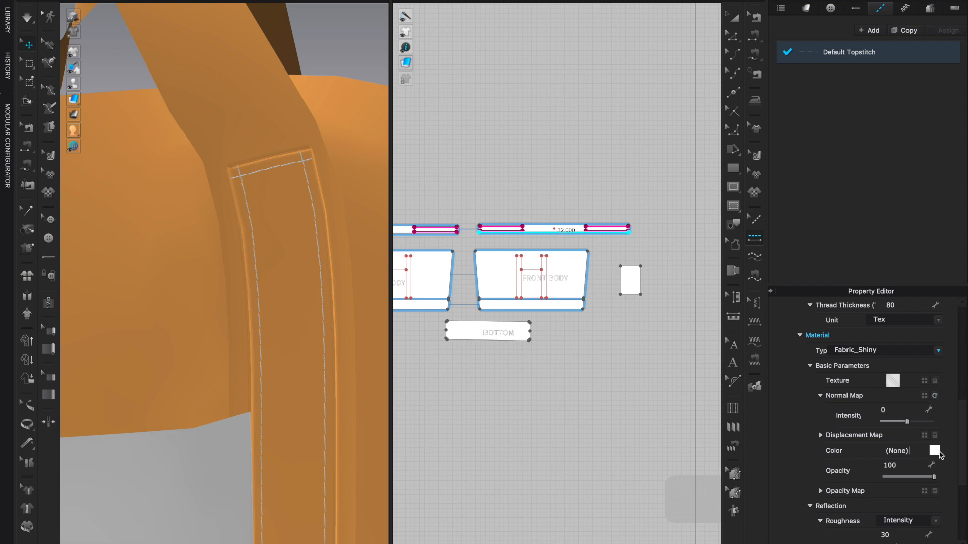
left_click(938, 452)
left_click(627, 200)
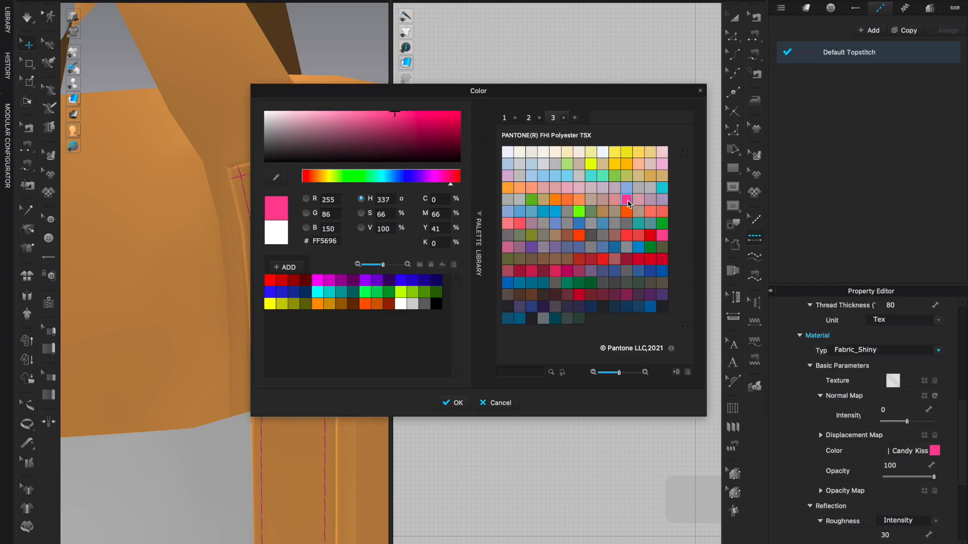
left_click(464, 405)
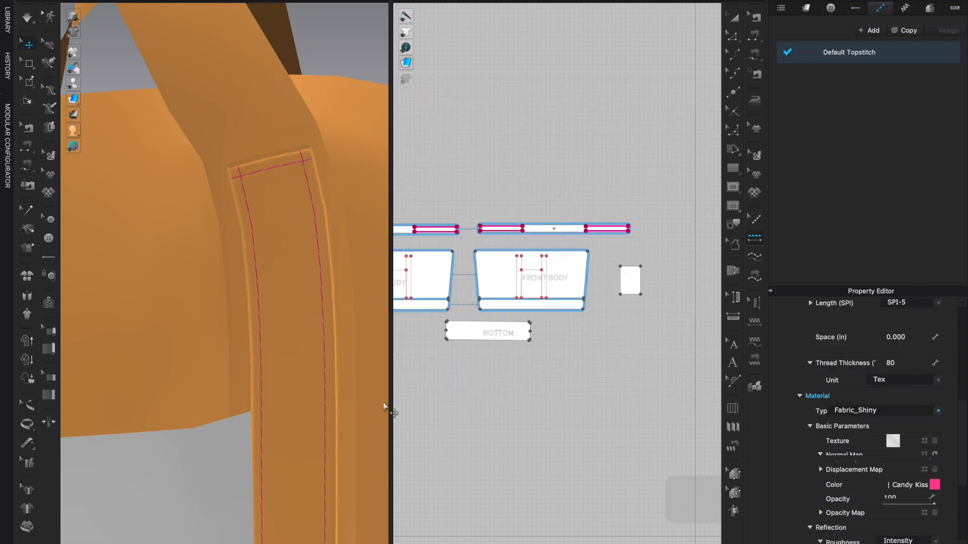
Apply the default topstitch to all bag patterns at once, including both handle straps, both bodies, the bottom and the pocket.
scroll(256, 389, "down", 5)
scroll(258, 394, "down", 5)
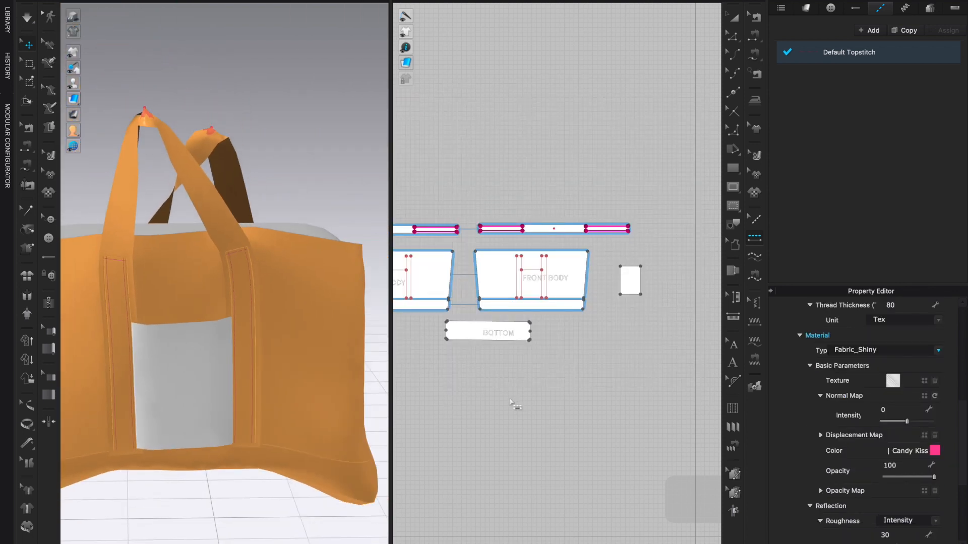
middle_click_drag(501, 384, 573, 379)
scroll(573, 379, "down", 3)
left_click_drag(425, 226, 693, 390)
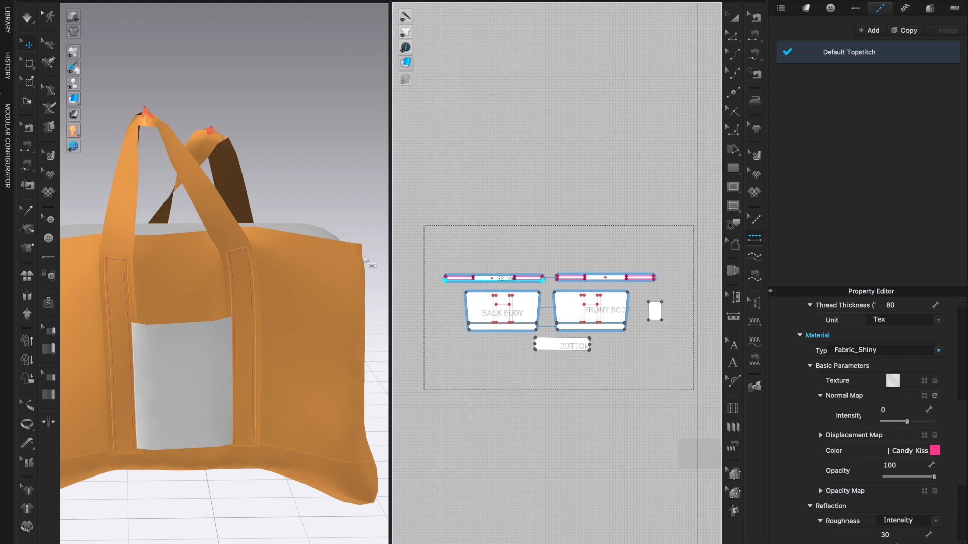
Unstrengthen all the bag patterns, clear the selection and inspect the topstitching on the 3D bag.
right_click(296, 258)
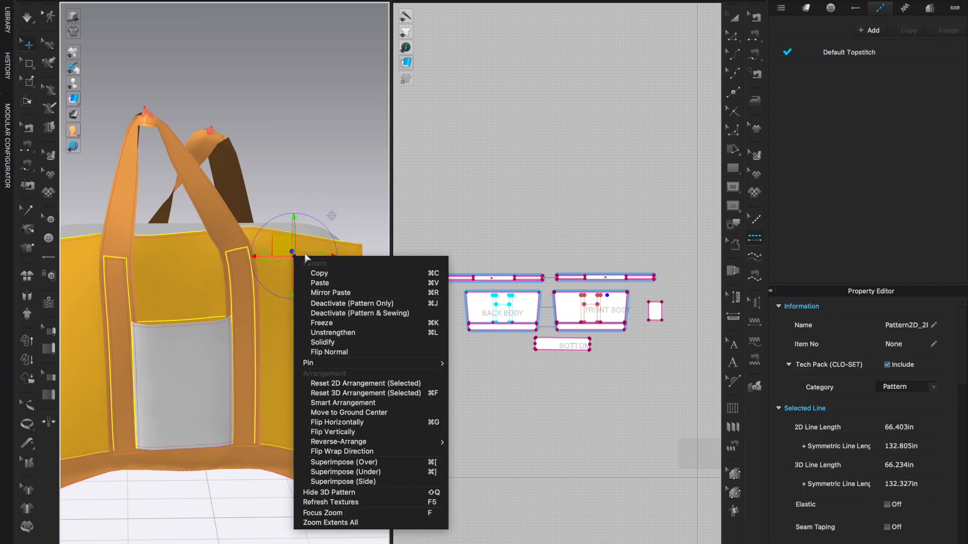
left_click(333, 333)
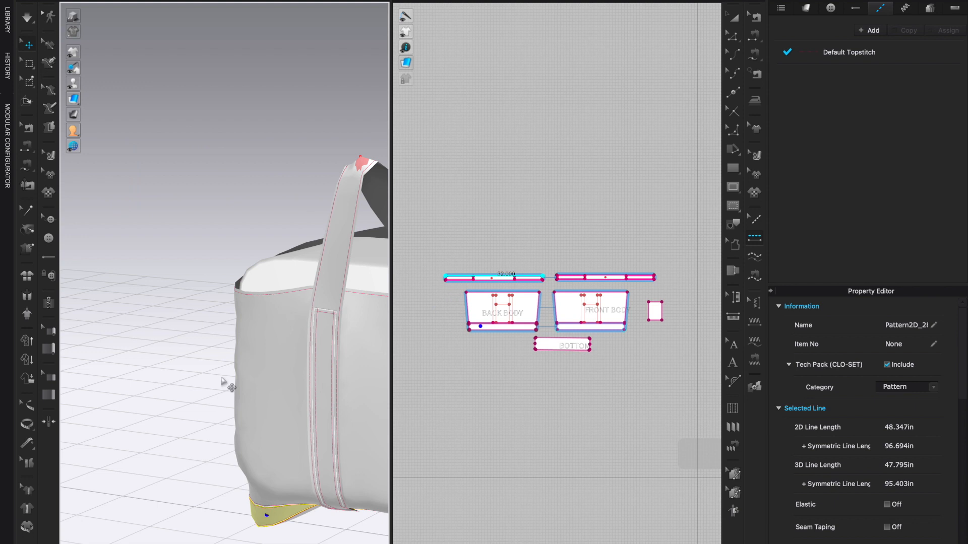
right_click_drag(194, 378, 255, 411)
left_click(350, 434)
scroll(255, 411, "up", 8)
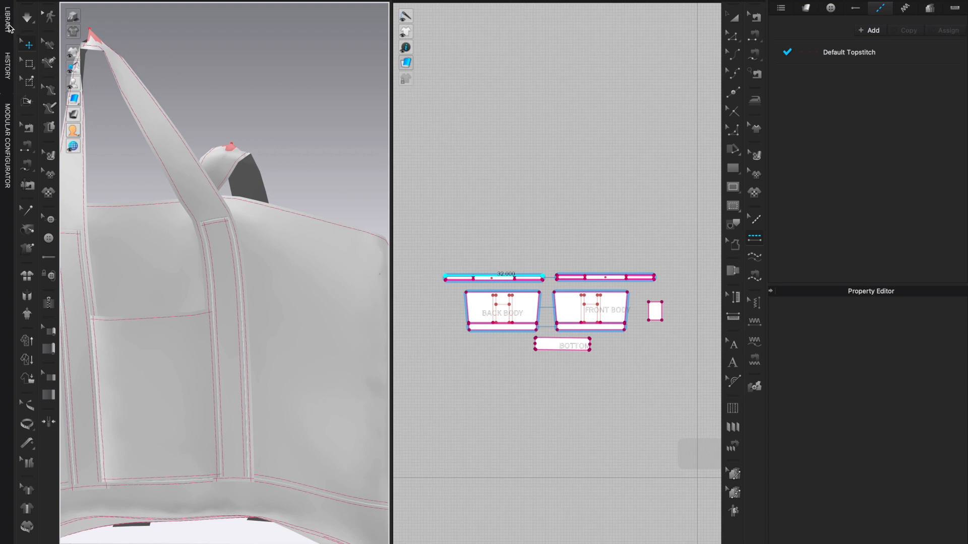
Add the ISO_401_Chainstitch preset from the Hardware and Trims topstitch library to the project's topstitches.
left_click(9, 25)
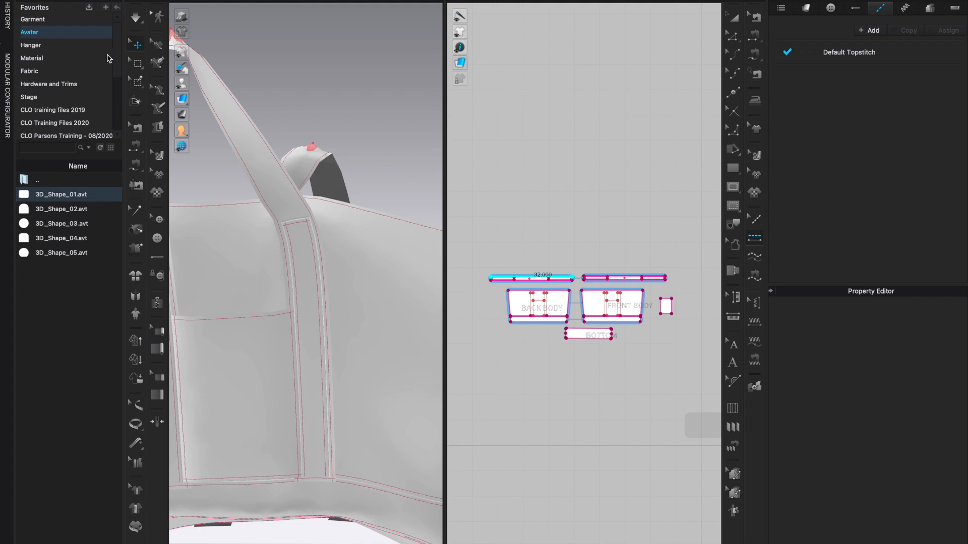
left_click_drag(119, 60, 121, 11)
left_click(43, 85)
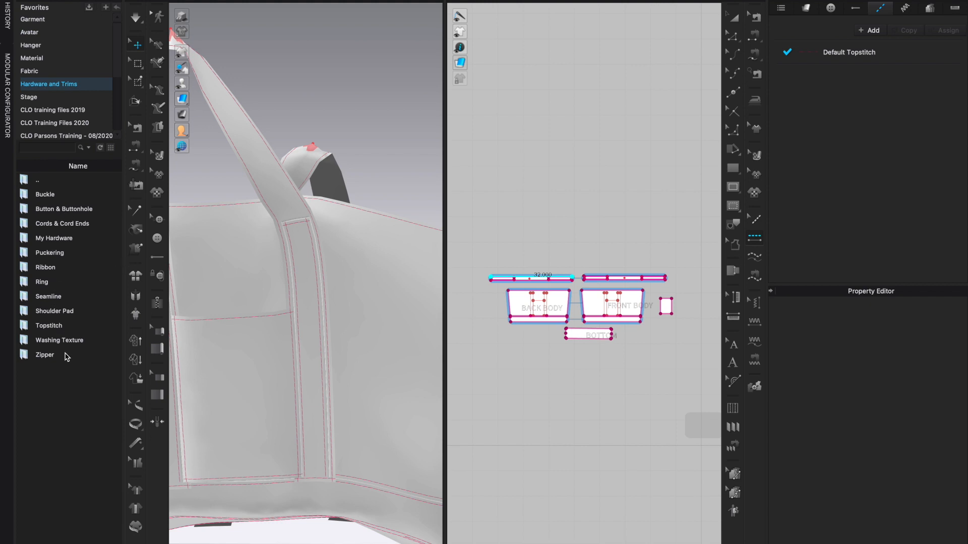
double_click(49, 326)
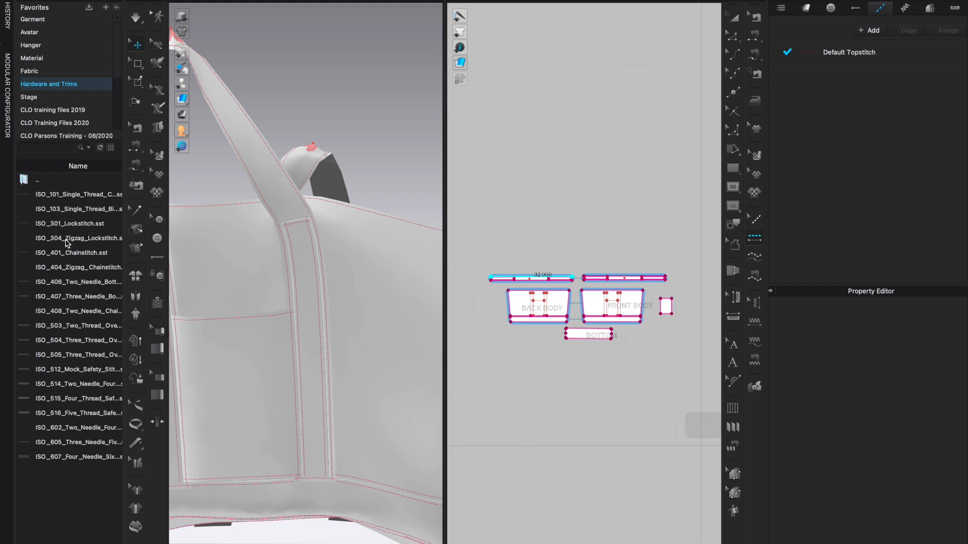
mouse_move(67, 243)
mouse_move(67, 211)
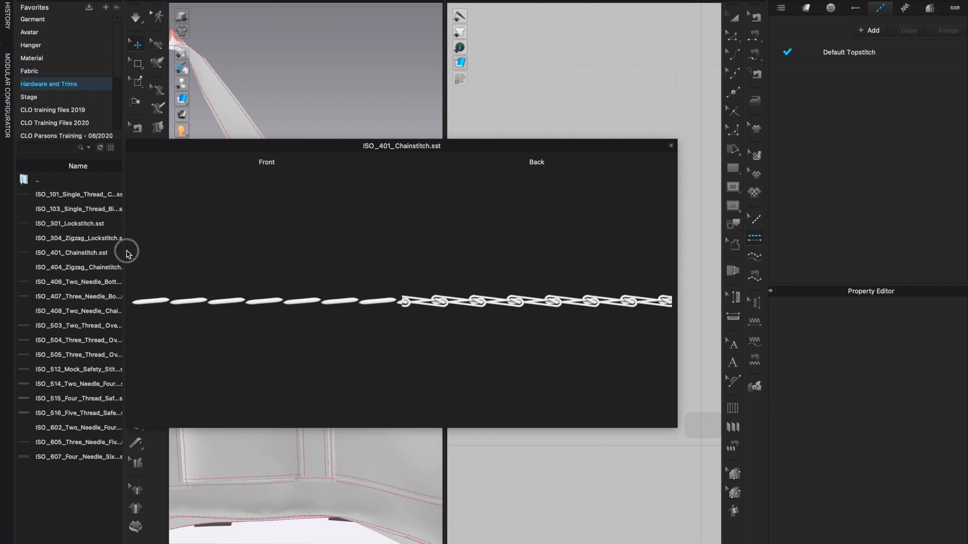
left_click(93, 252)
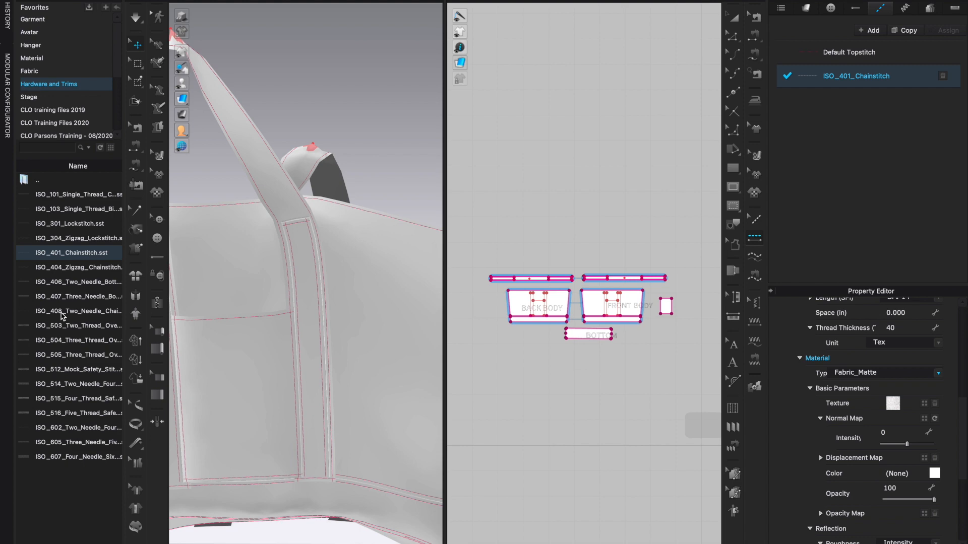
Add the ISO_407_Three_Needle_Bottom_Coverstitch preset to the project's topstitches and close the library.
mouse_move(63, 316)
mouse_move(65, 299)
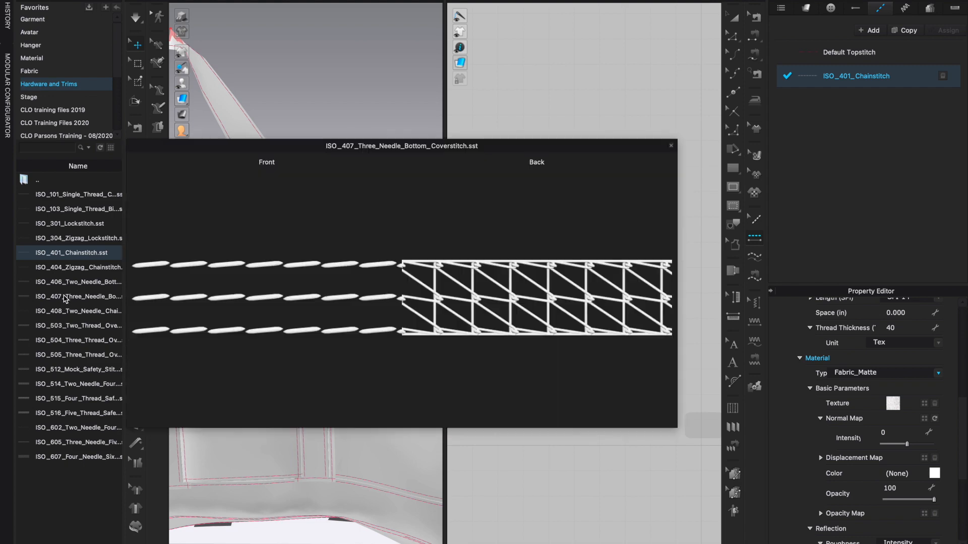
double_click(66, 297)
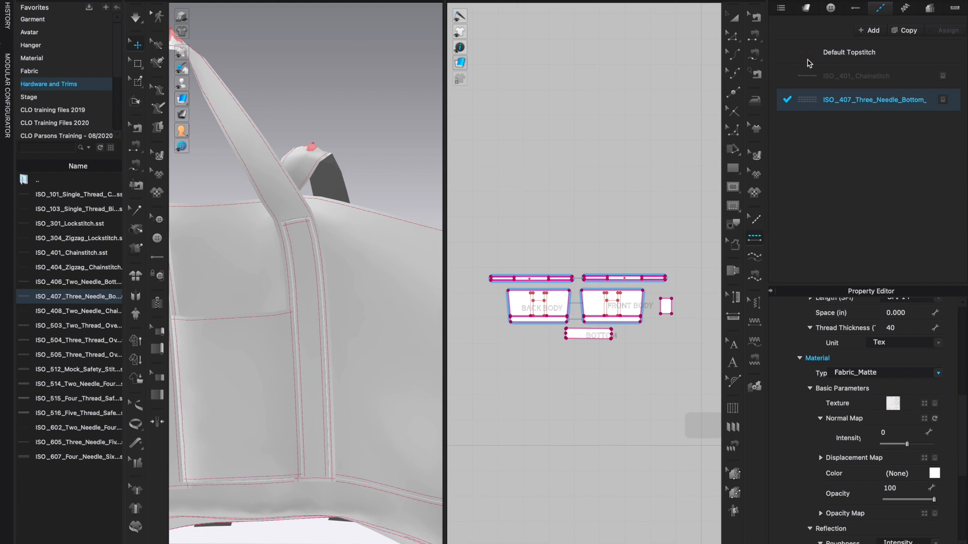
left_click(120, 3)
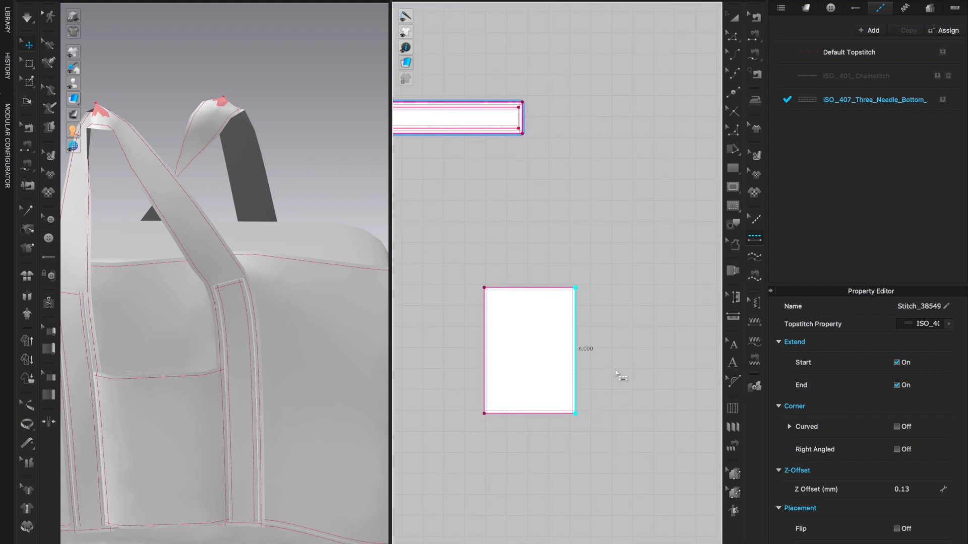
Topstitch the upper edge of the pocket pattern with the ISO_407 three-needle coverstitch.
scroll(621, 376, "up", 3)
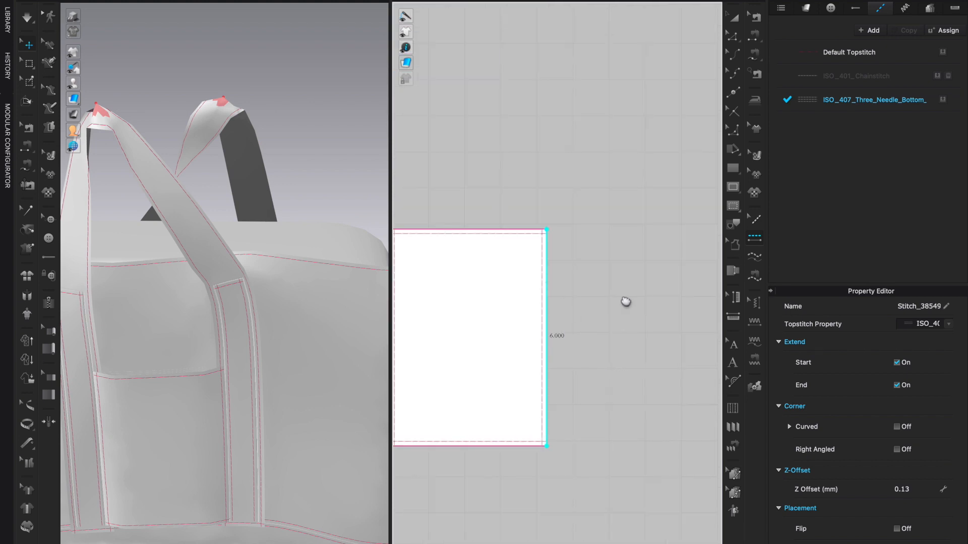
middle_click_drag(624, 302, 721, 302)
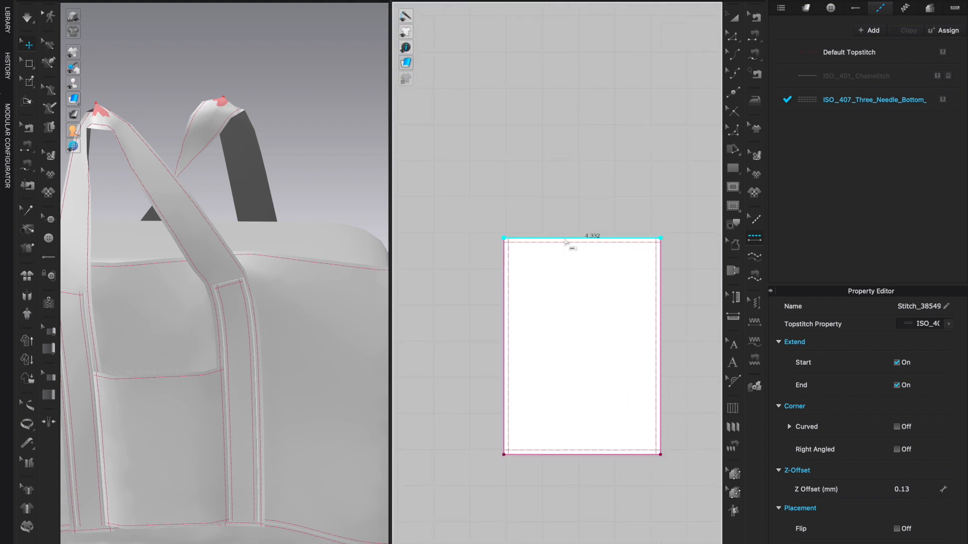
left_click(563, 240)
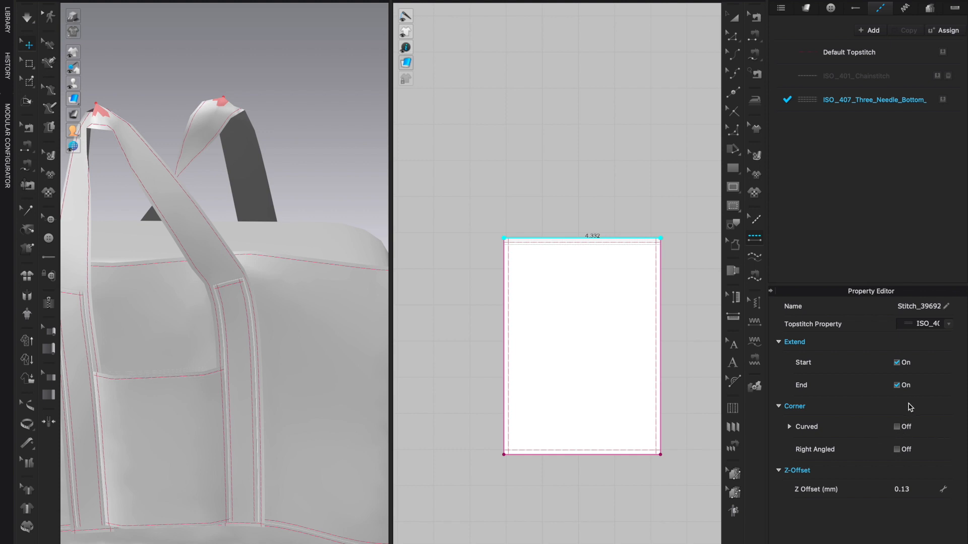
Set the ISO_407 coverstitch's color to the Pantone blue Spring Break.
left_click(875, 99)
left_click(934, 496)
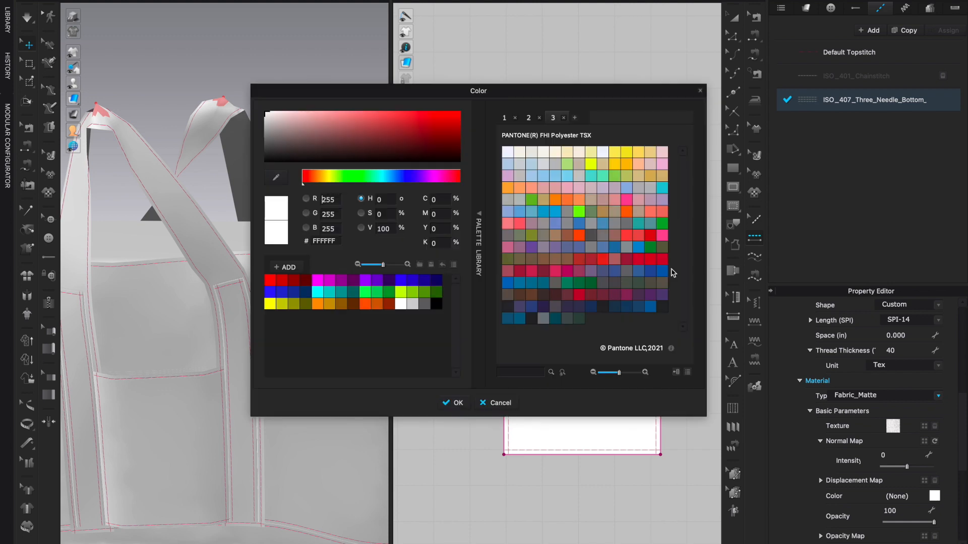
left_click(638, 247)
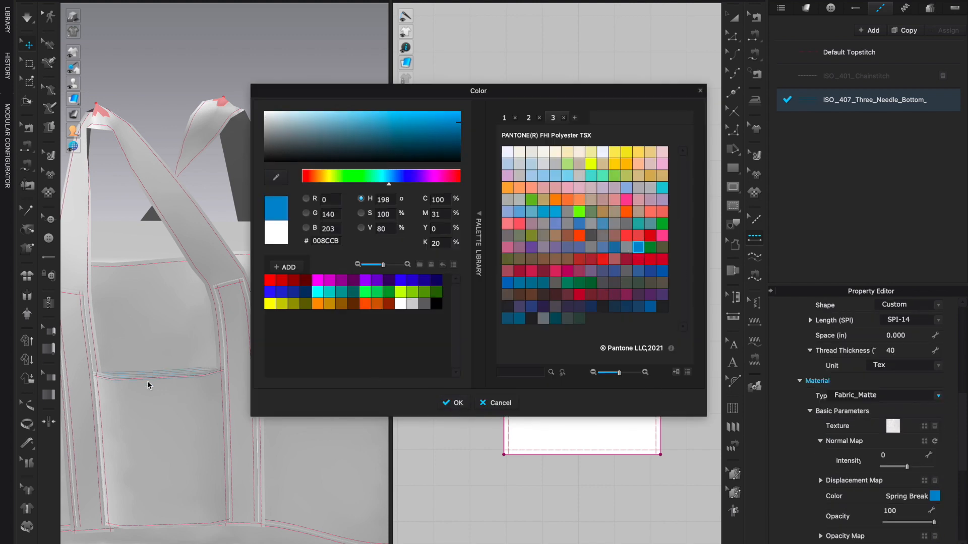
left_click(452, 403)
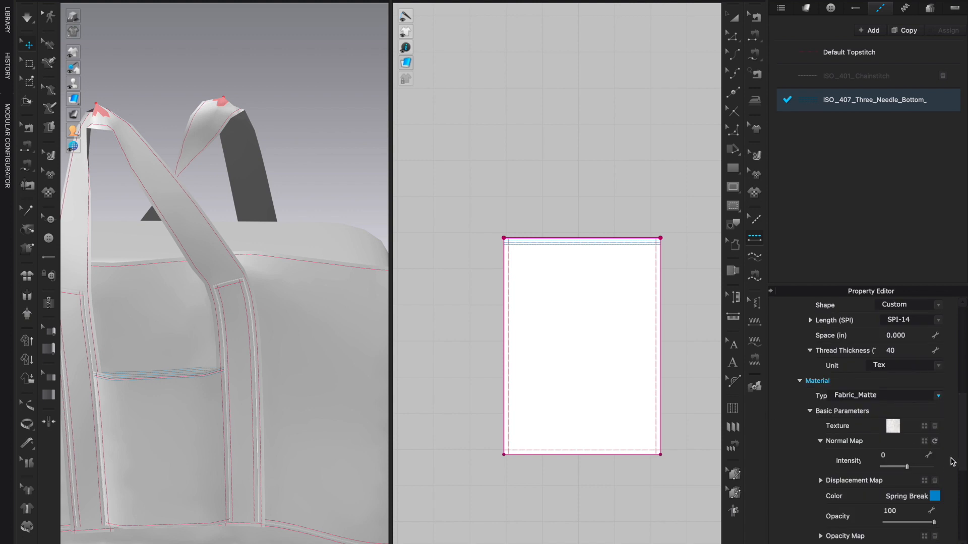
Set the ISO_407 coverstitch's offset to 1/8" and inspect the pocket edge on the 3D bag.
left_click_drag(963, 453, 962, 427)
scroll(961, 428, "up", 5)
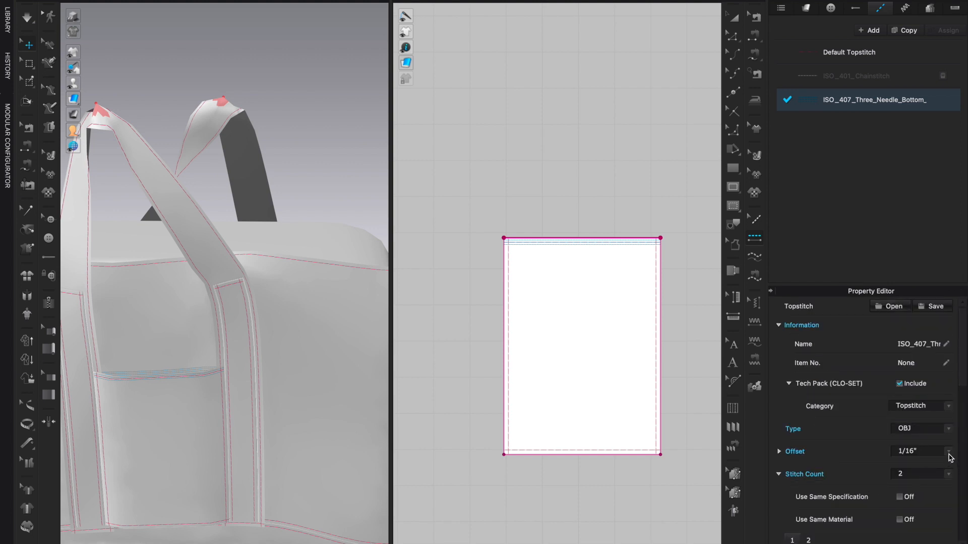
left_click(948, 452)
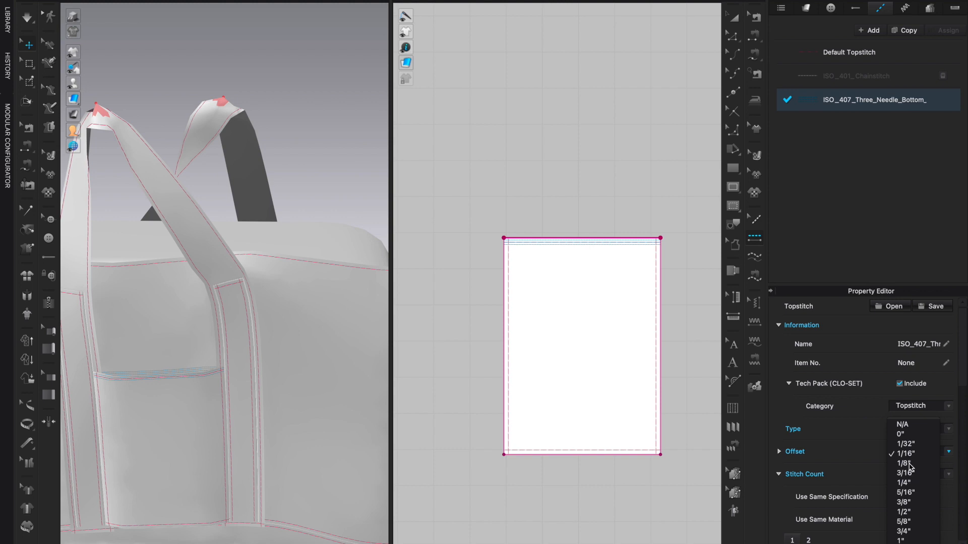
left_click(914, 465)
scroll(322, 373, "up", 5)
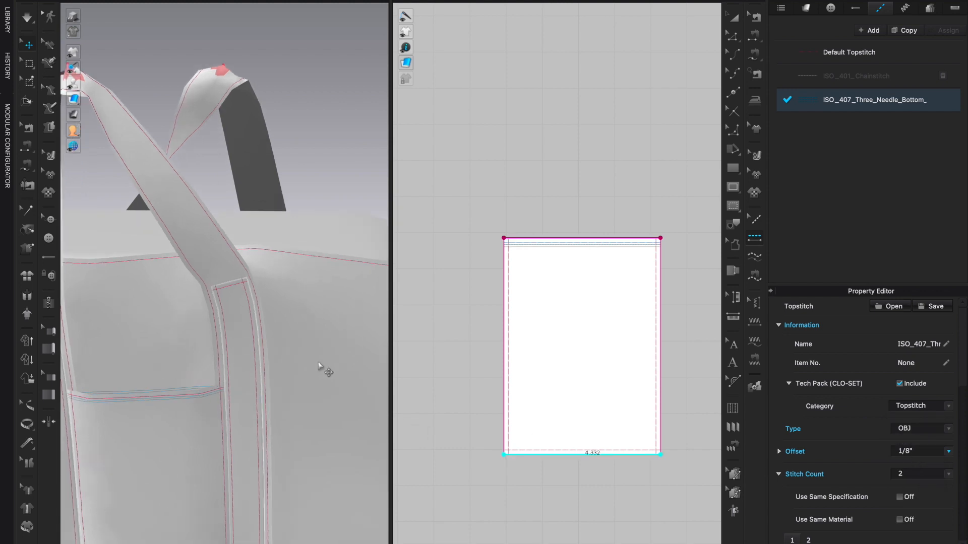
Set the ISO_407 coverstitch's offset to 3/8" and check its placement along the pocket's upper edge.
scroll(305, 445, "up", 5)
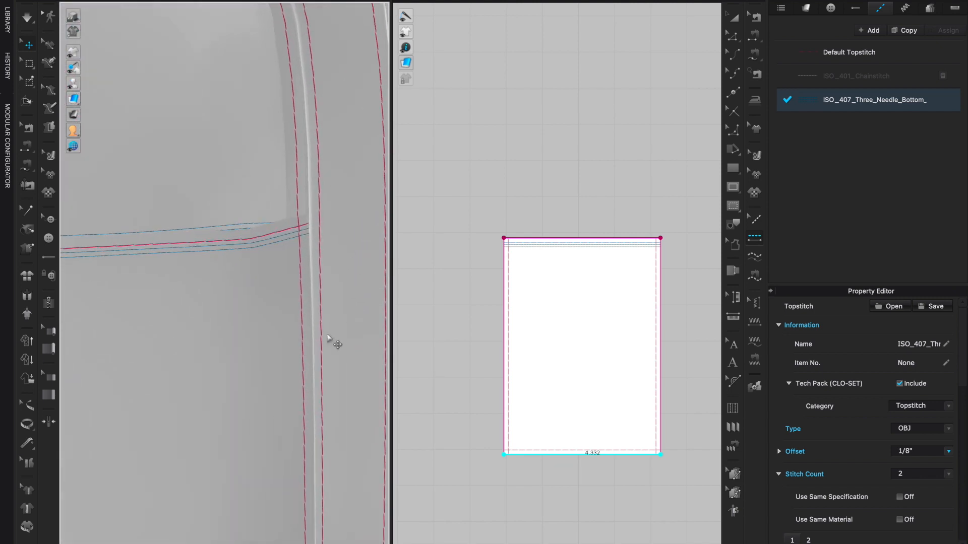
left_click(907, 450)
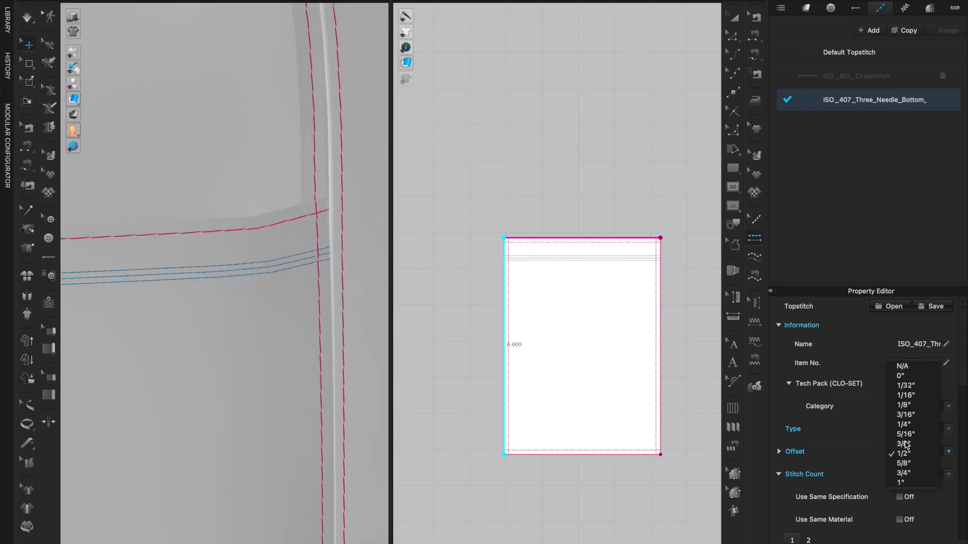
left_click(906, 444)
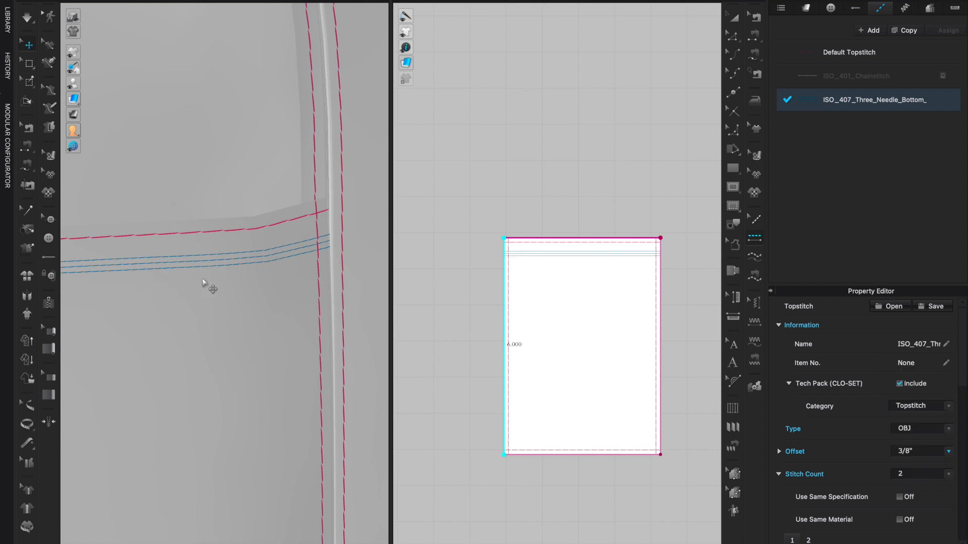
scroll(247, 385, "down", 6)
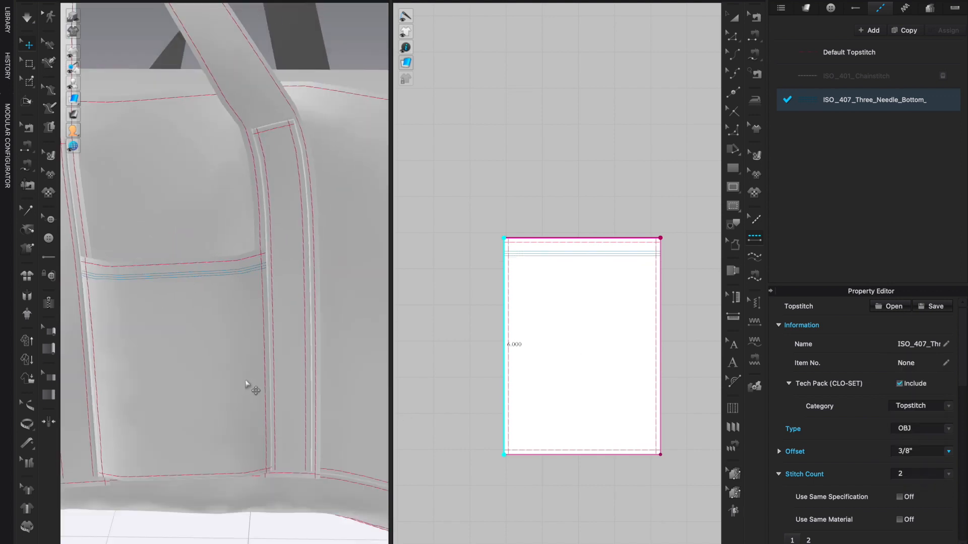
Check the stitching on the back of the bag and remove the linked editing between the back and front body patterns.
right_click_drag(324, 378, 193, 370)
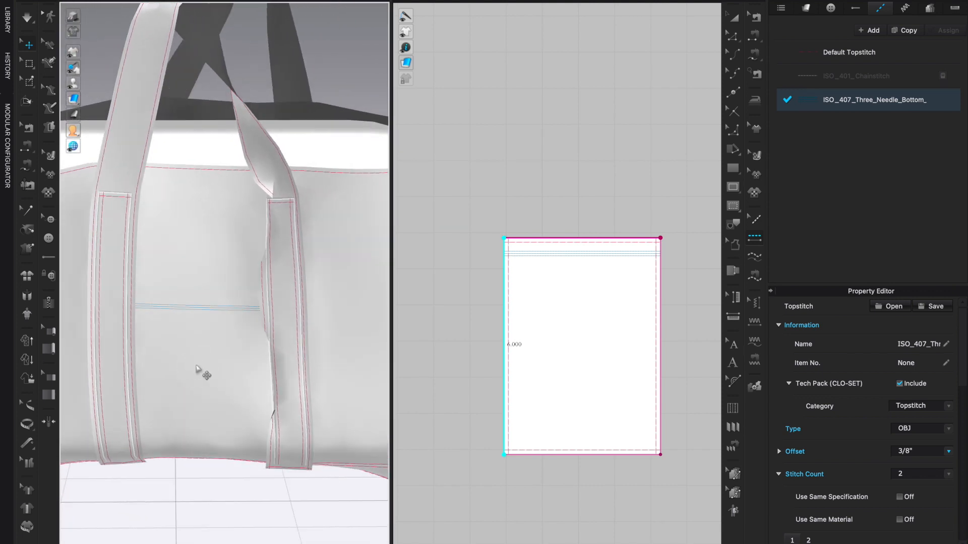
scroll(560, 436, "down", 5)
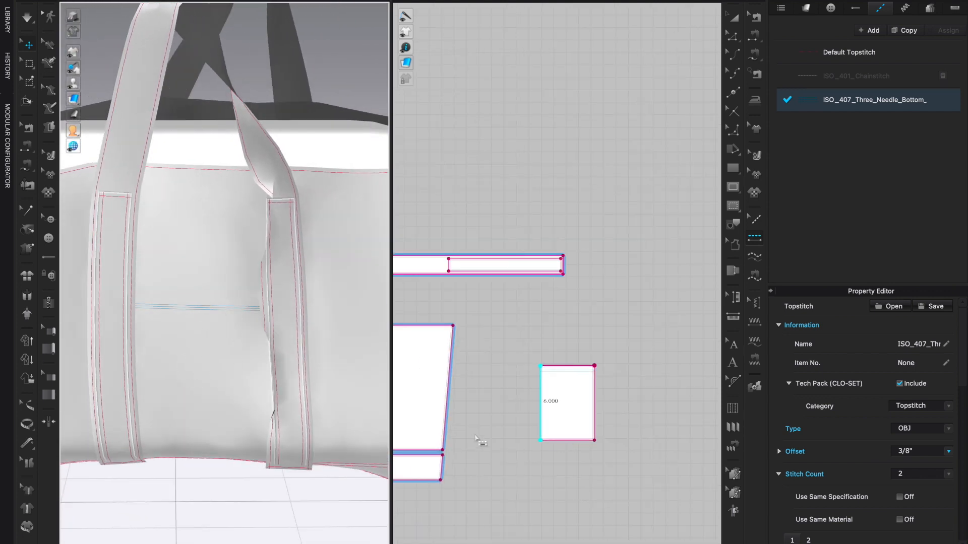
right_click_drag(531, 428, 645, 427)
scroll(555, 395, "up", 2)
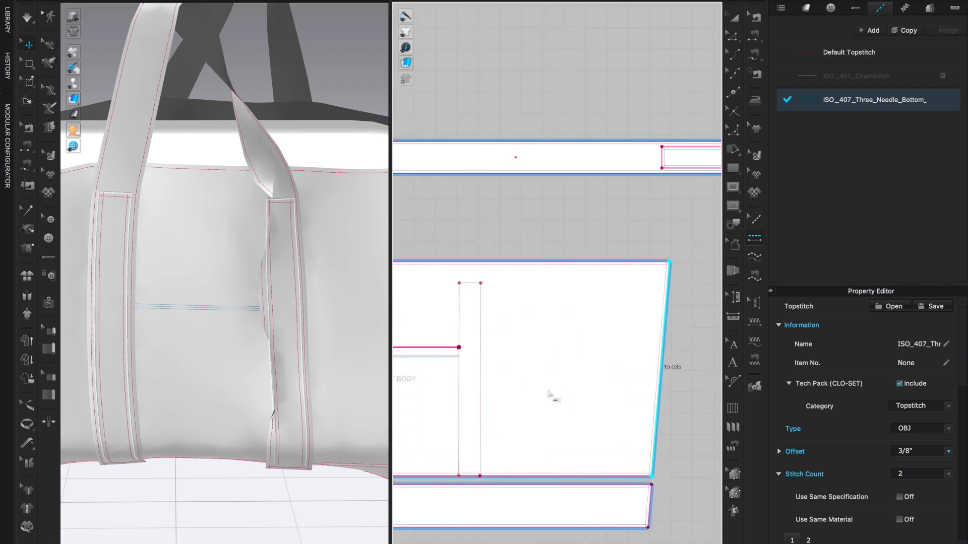
scroll(514, 359, "up", 2)
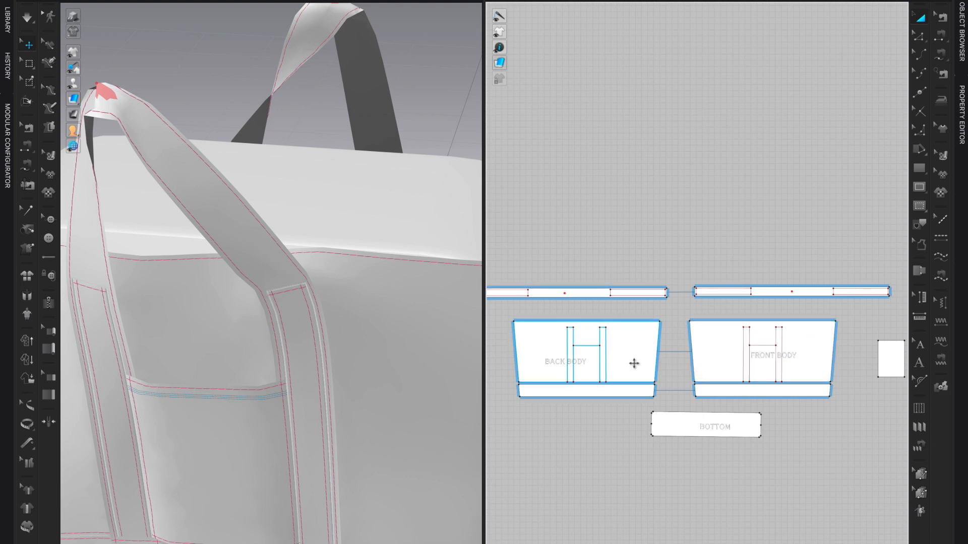
left_click(502, 313)
mouse_move(502, 313)
left_mouse_down()
mouse_move(819, 368)
mouse_move(857, 385)
left_mouse_up()
right_click(731, 352)
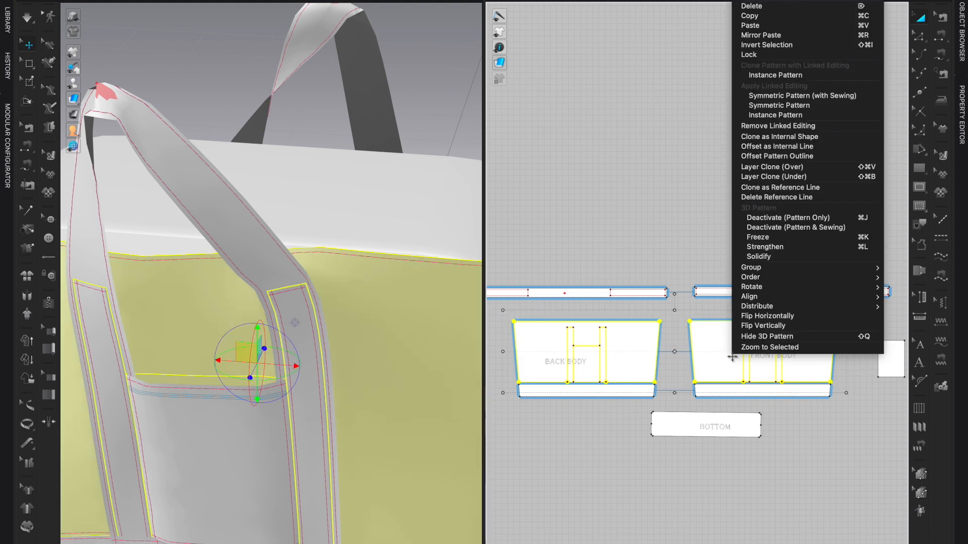
left_click(776, 130)
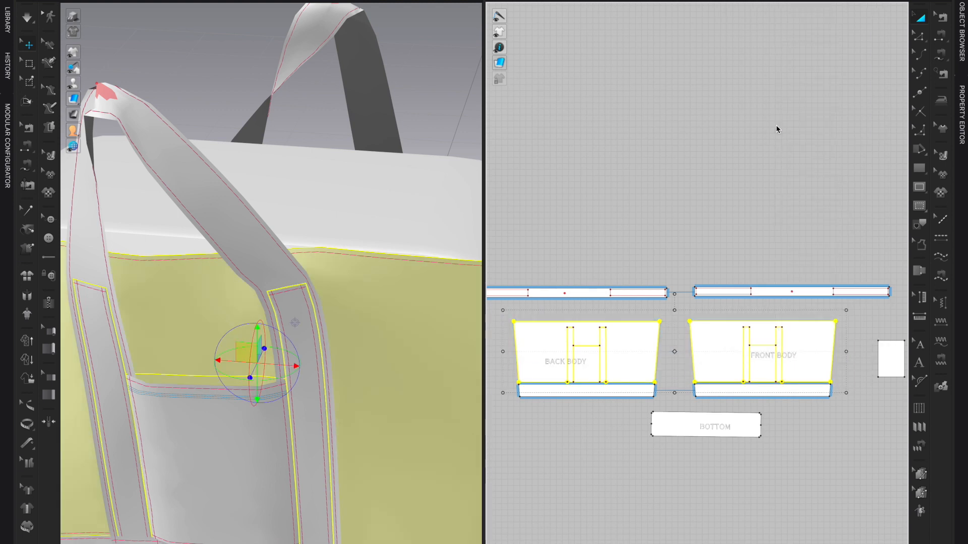
scroll(738, 237, "up", 2)
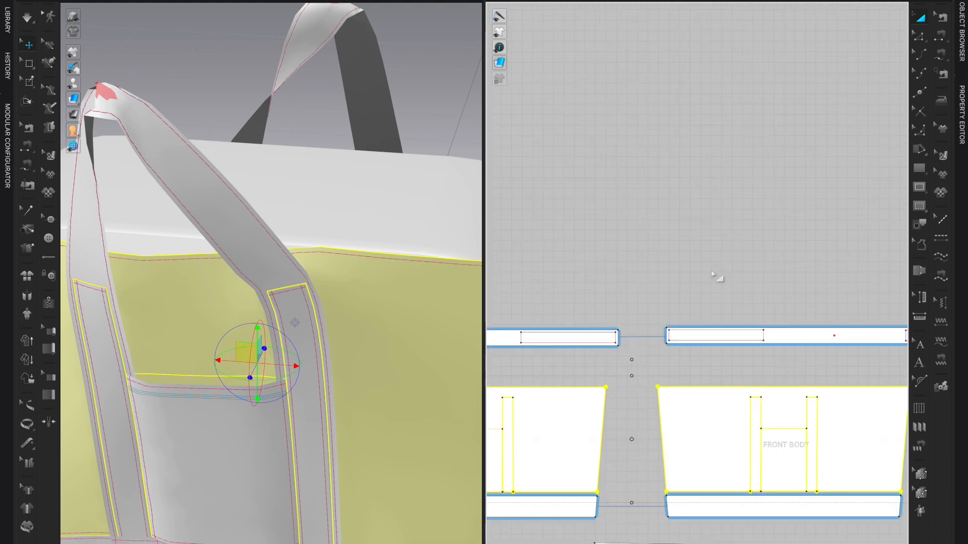
middle_click_drag(646, 286, 770, 186)
left_click(829, 111)
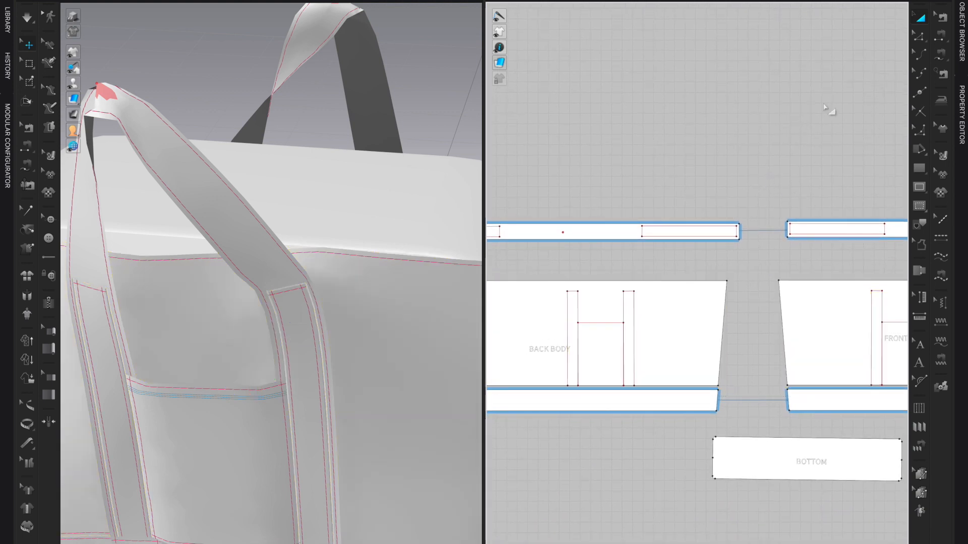
Delete the horizontal internal pocket line from the back body pattern and inspect the back of the 3D bag.
left_click(918, 37)
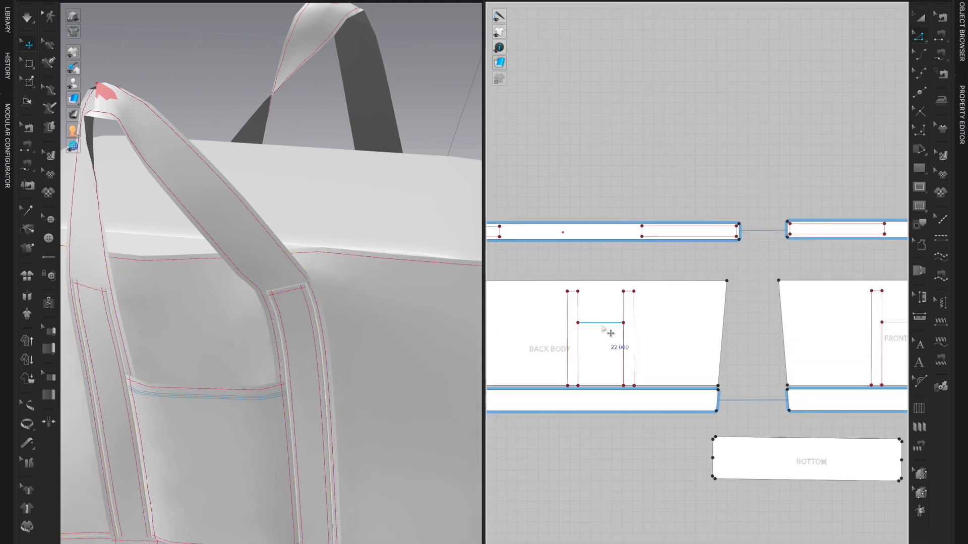
right_click(603, 325)
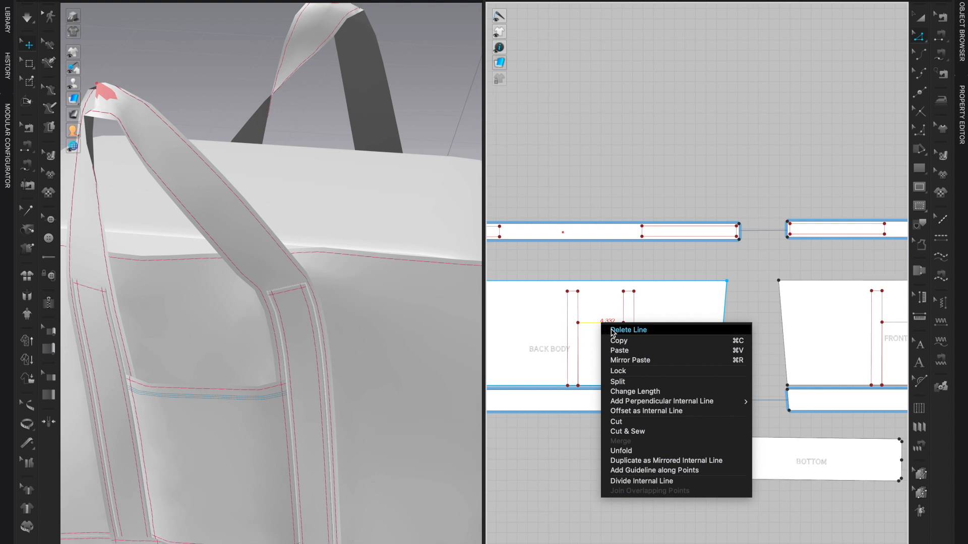
left_click(628, 330)
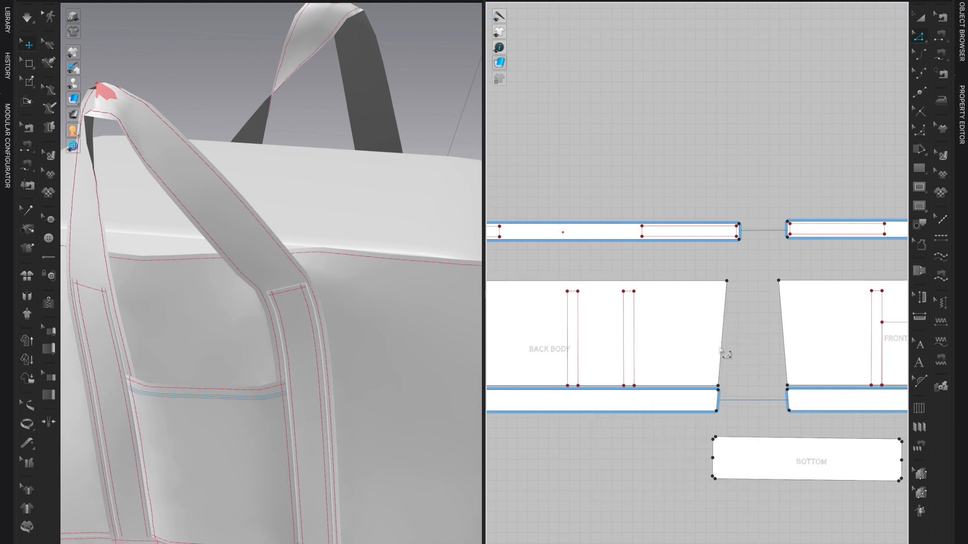
scroll(418, 388, "down", 8)
right_click_drag(389, 428, 328, 403)
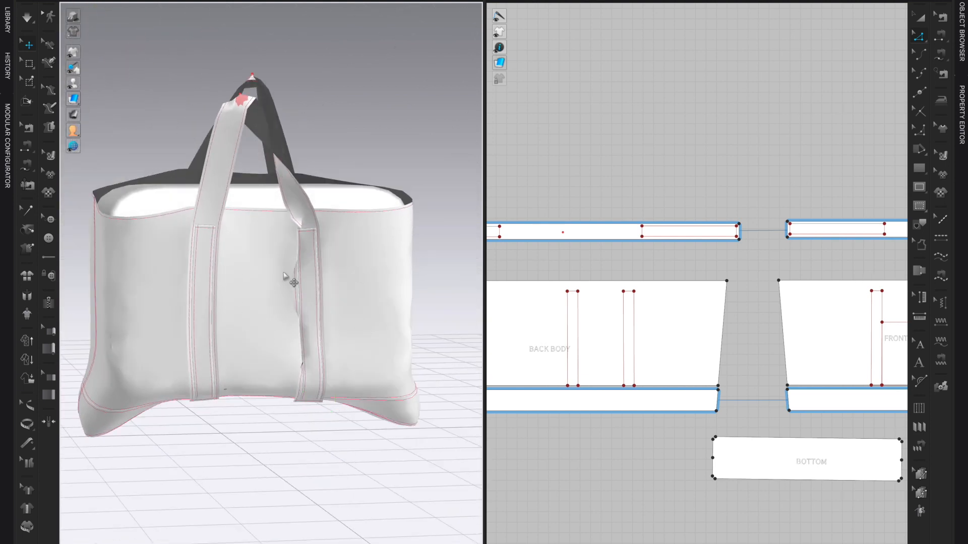
mouse_move(265, 476)
right_mouse_down()
mouse_move(238, 471)
mouse_move(246, 474)
right_mouse_up()
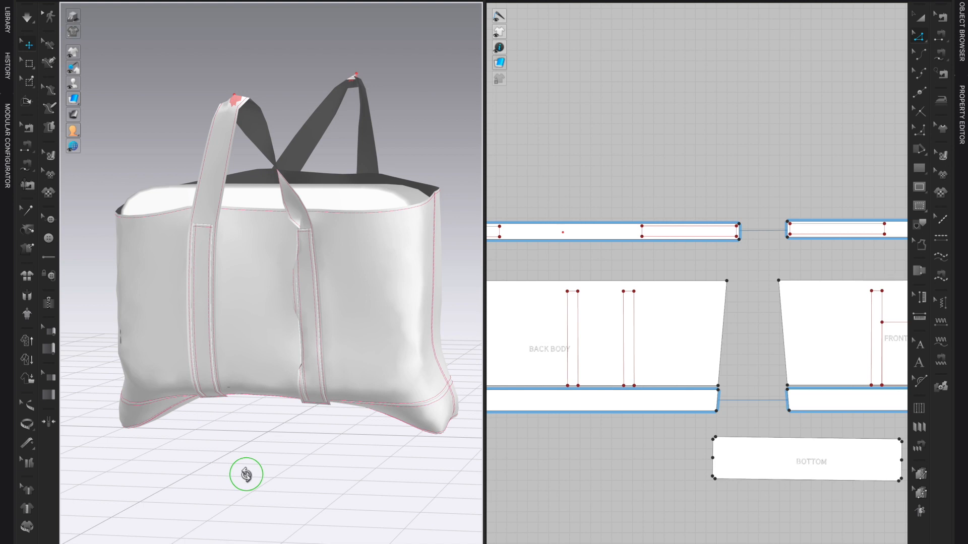
right_click_drag(287, 467, 263, 475)
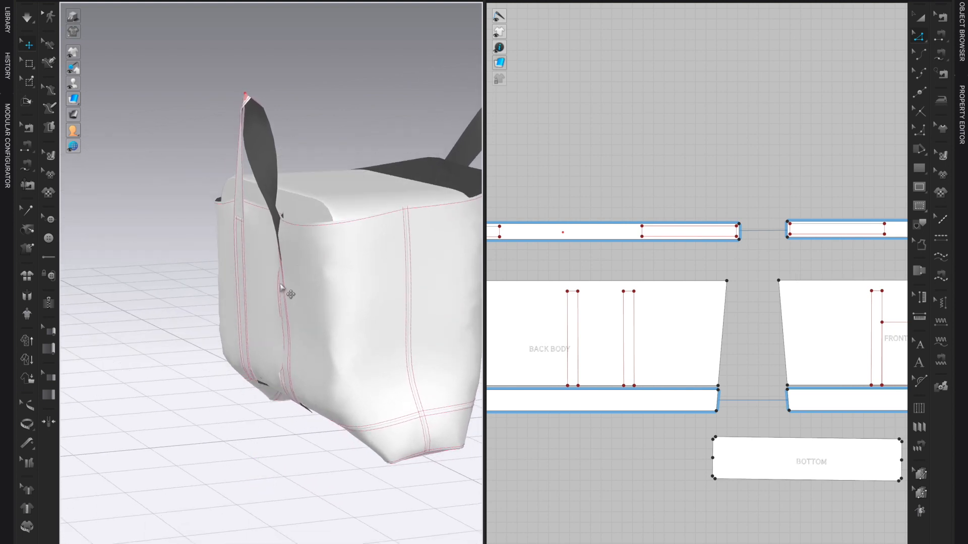
Select the back handle strap, simulate the bag to settle it, and stop the simulation.
left_click(277, 286)
key("space")
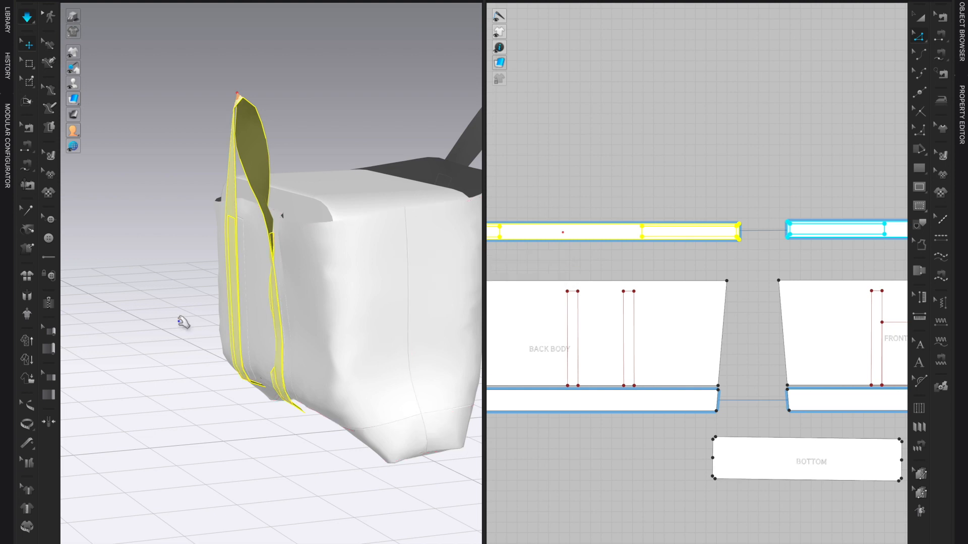
right_click_drag(270, 341, 272, 395)
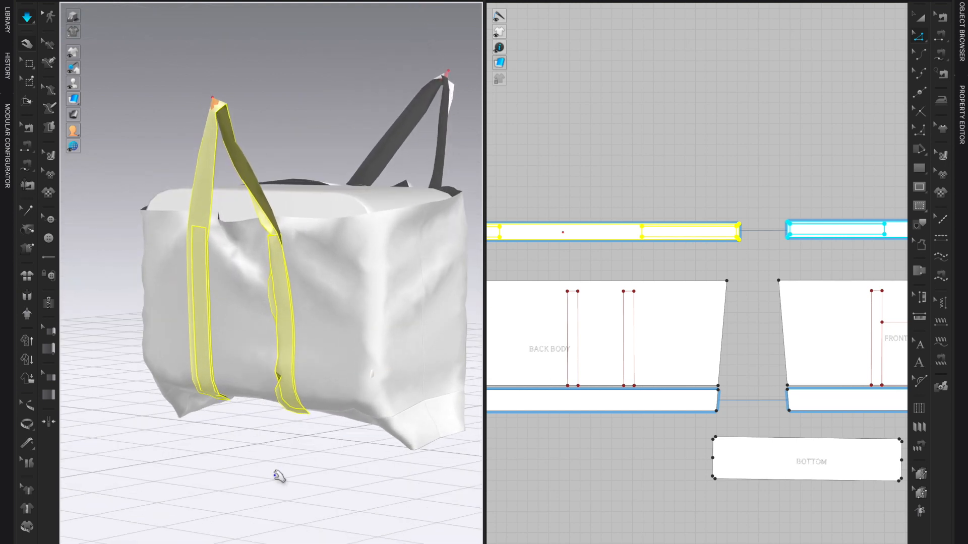
key("space")
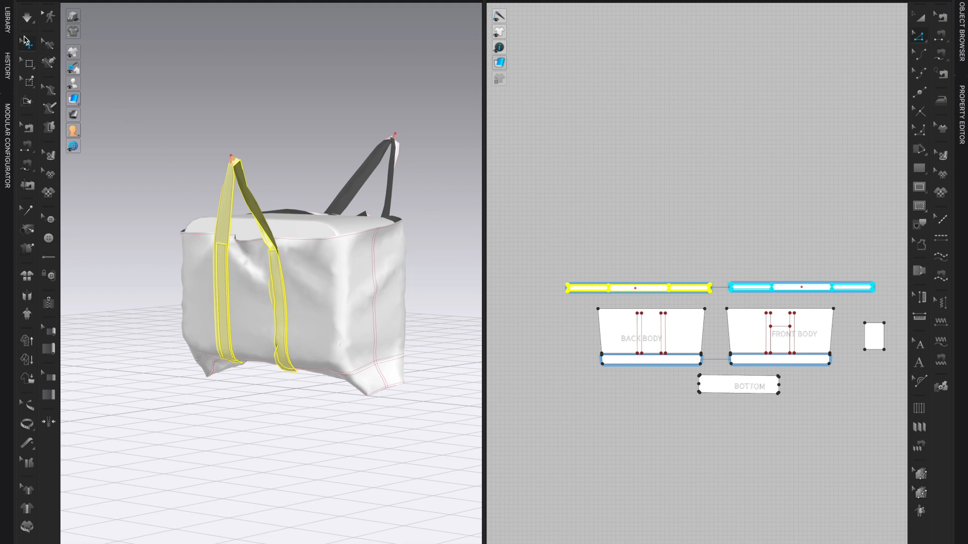
Add the Trim_Full_Grain_Leather fabric from the library to the project's fabrics and close the library.
left_click(8, 20)
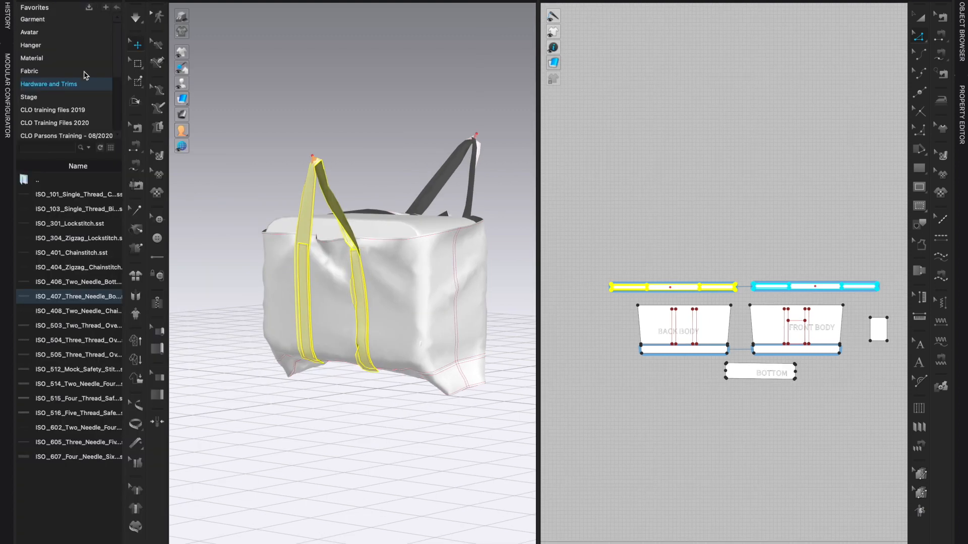
left_click(50, 71)
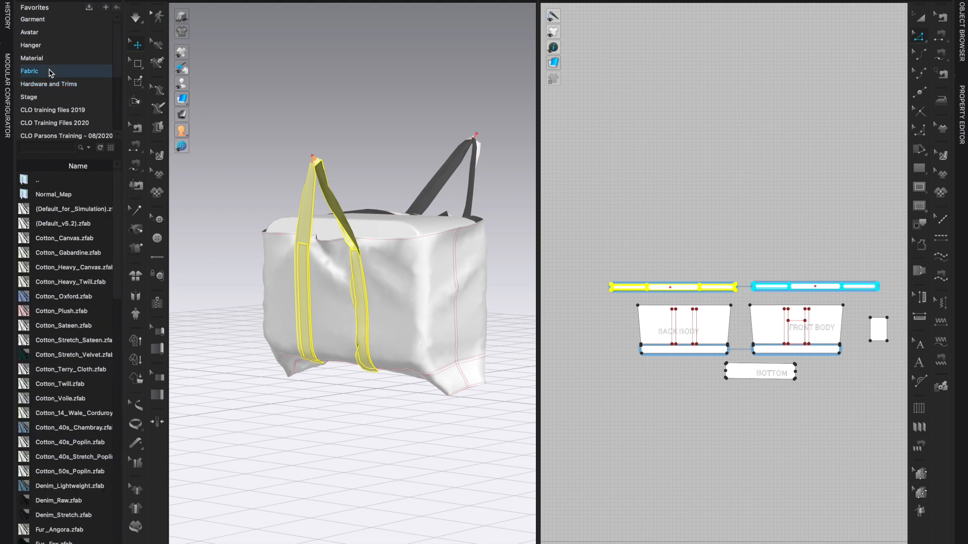
left_click_drag(117, 197, 62, 470)
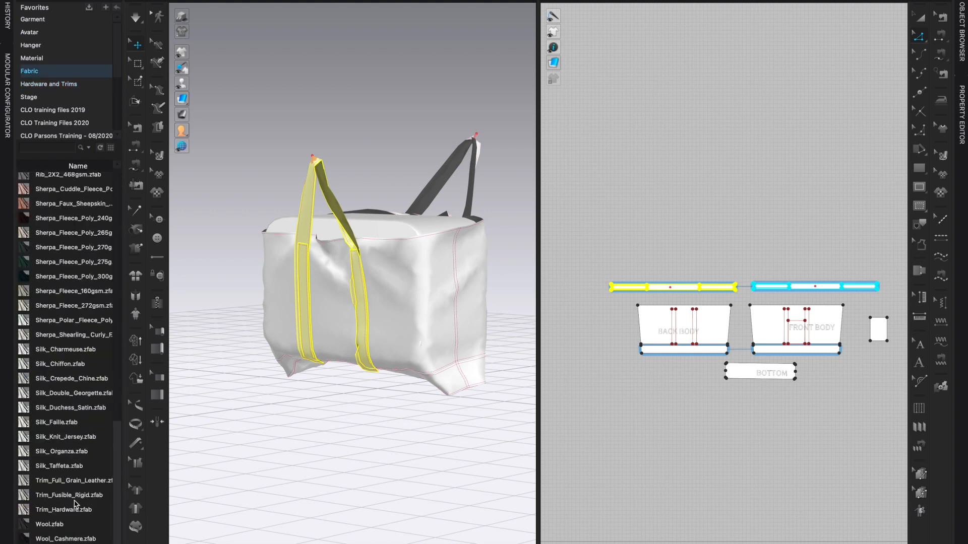
left_click(66, 483)
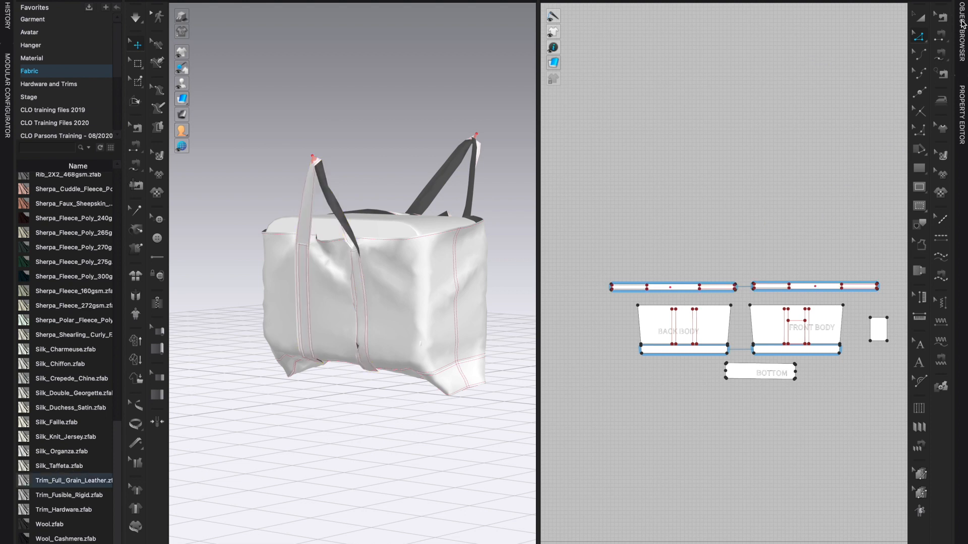
left_click(961, 26)
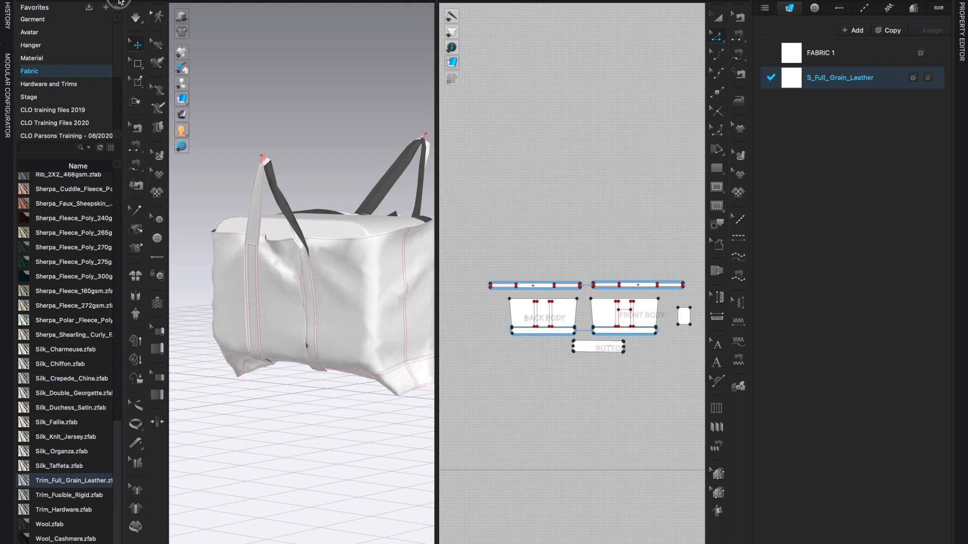
left_click(117, 6)
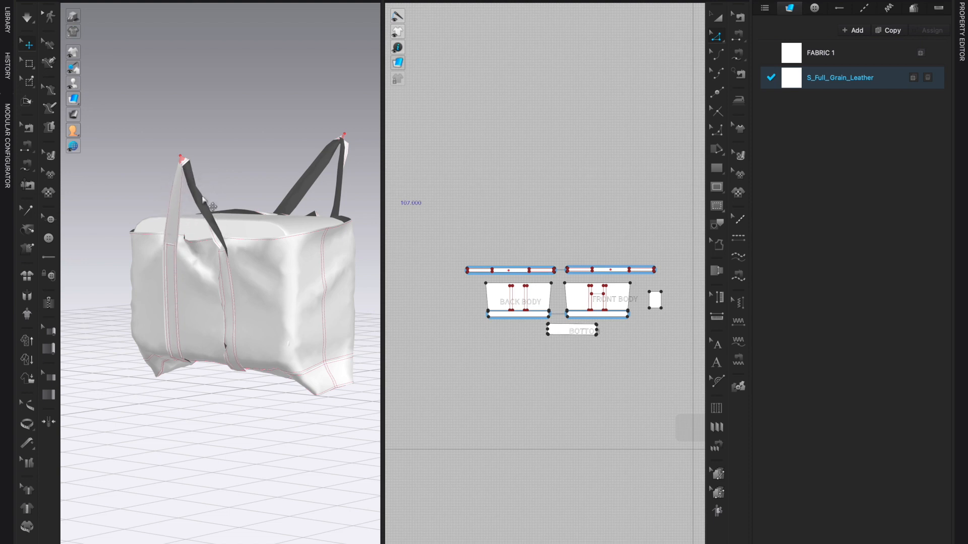
Assign the full grain leather fabric to all pattern pieces, then simulate the bag and inspect its shape.
left_click_drag(443, 212, 674, 368)
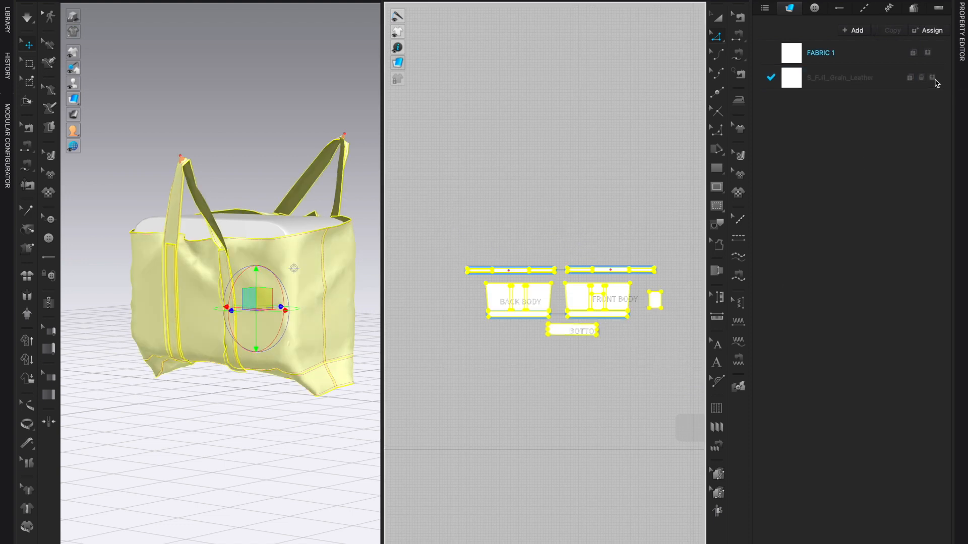
left_click(934, 79)
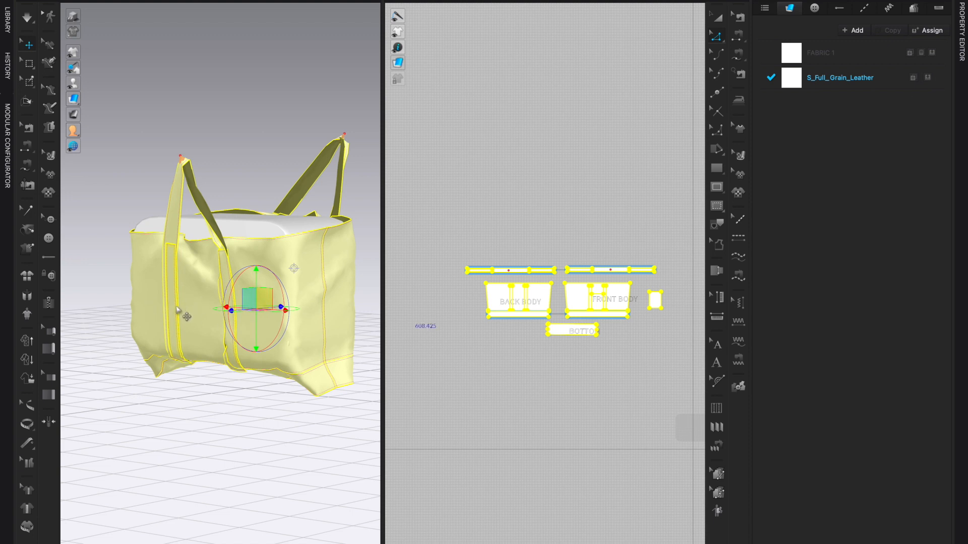
key("space")
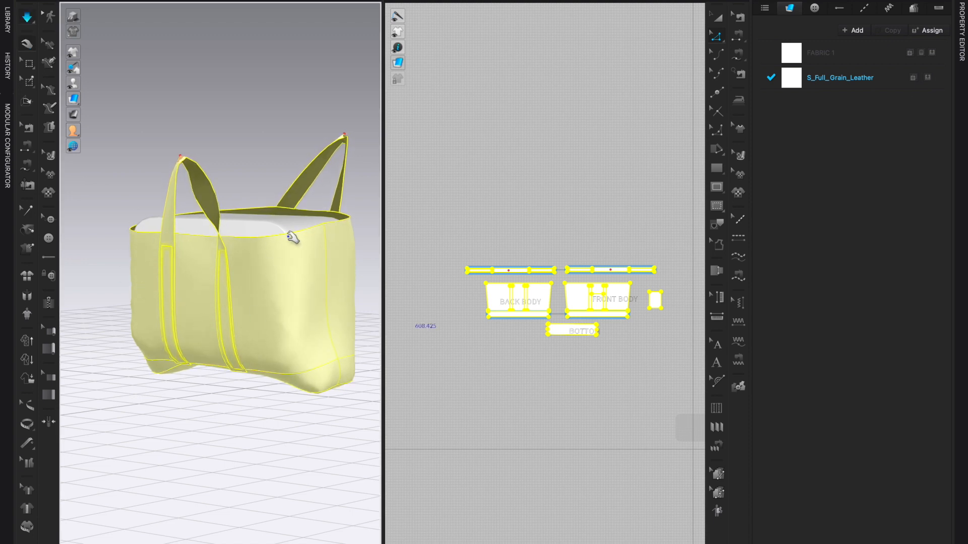
scroll(249, 342, "up", 2)
mouse_move(279, 350)
right_mouse_down()
mouse_move(302, 348)
mouse_move(266, 344)
right_mouse_up()
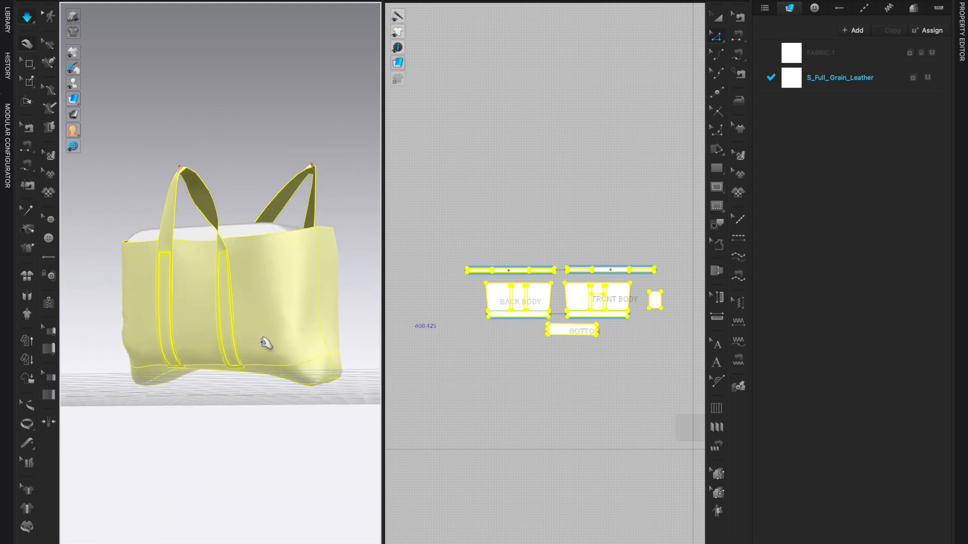
scroll(263, 342, "down", 2)
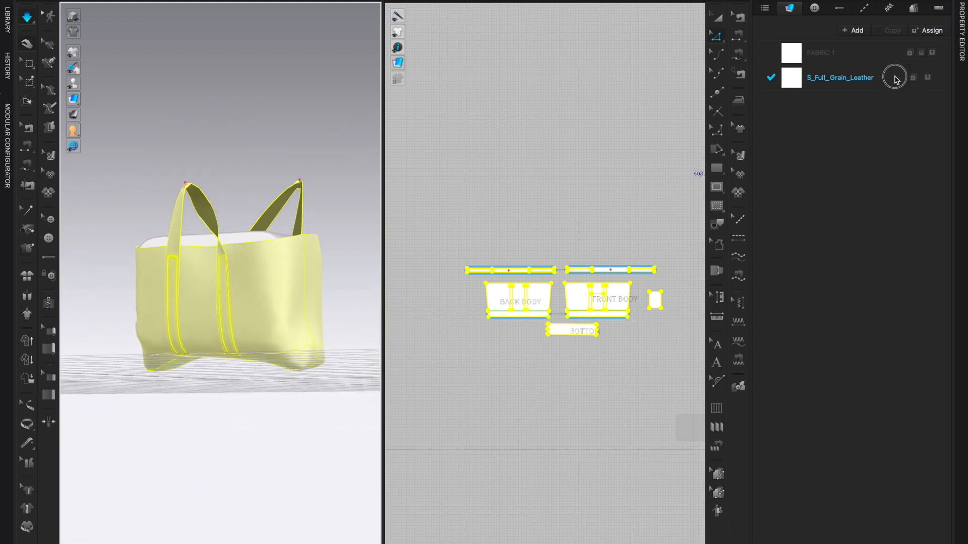
Set the full grain leather fabric's front color to the Boto Dolphin Pantone swatch and inspect the bag.
left_click(895, 79)
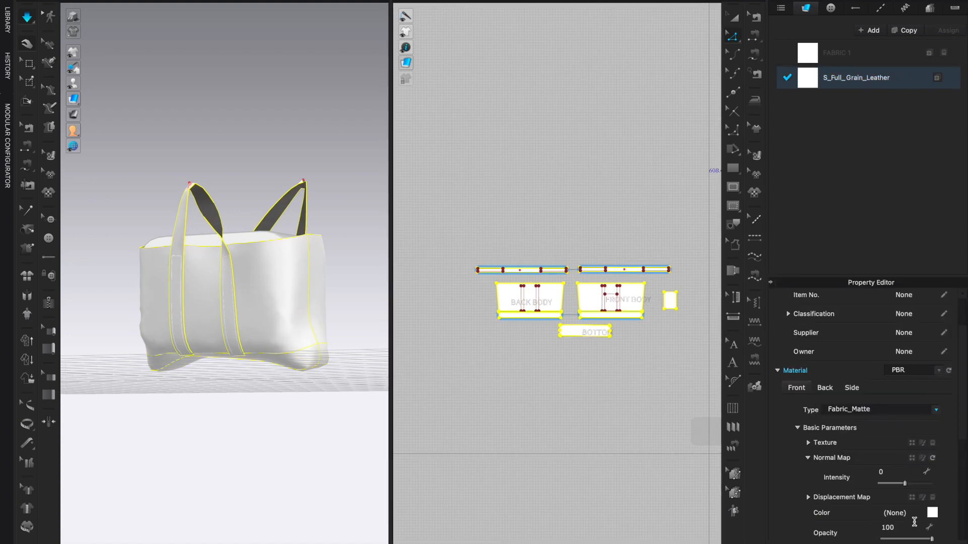
left_click(932, 513)
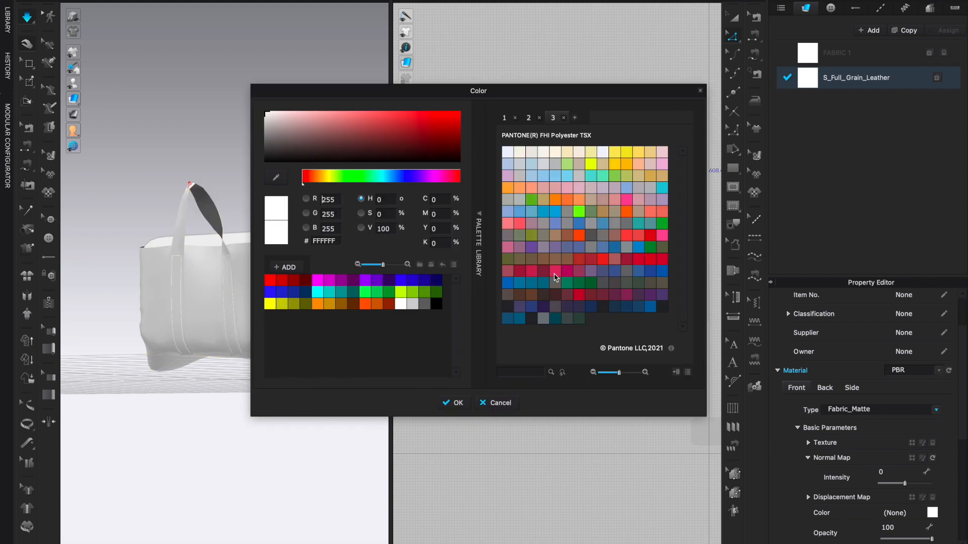
left_click(555, 271)
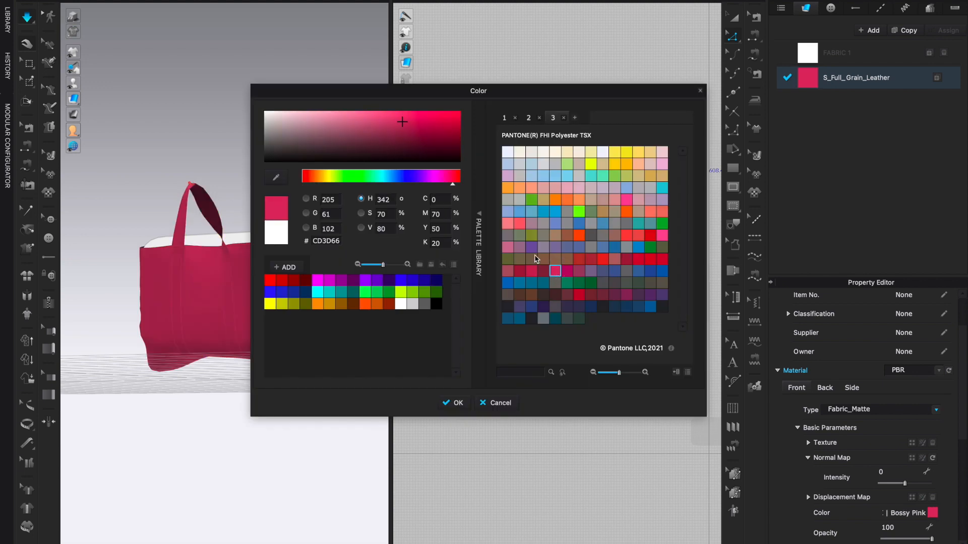
left_click(603, 223)
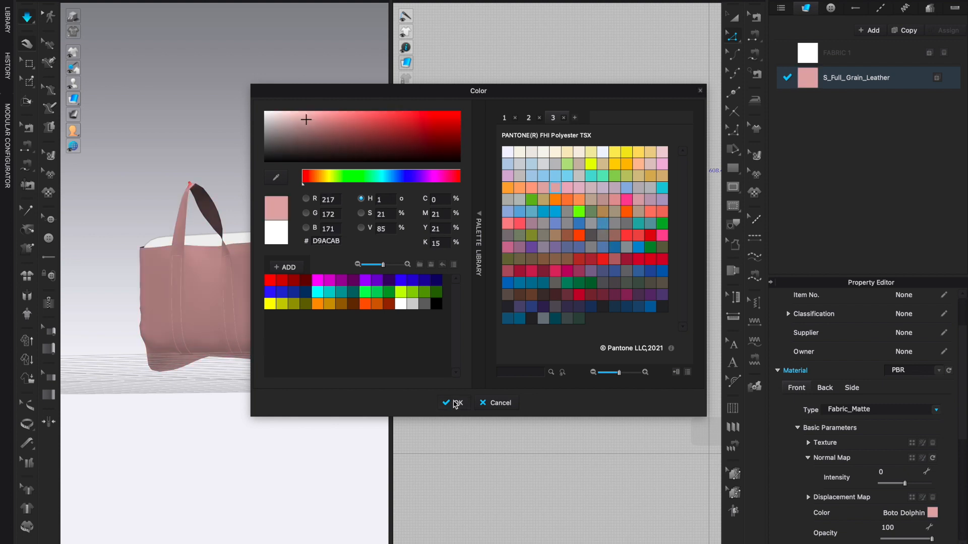
left_click(455, 404)
right_click_drag(255, 395, 365, 351)
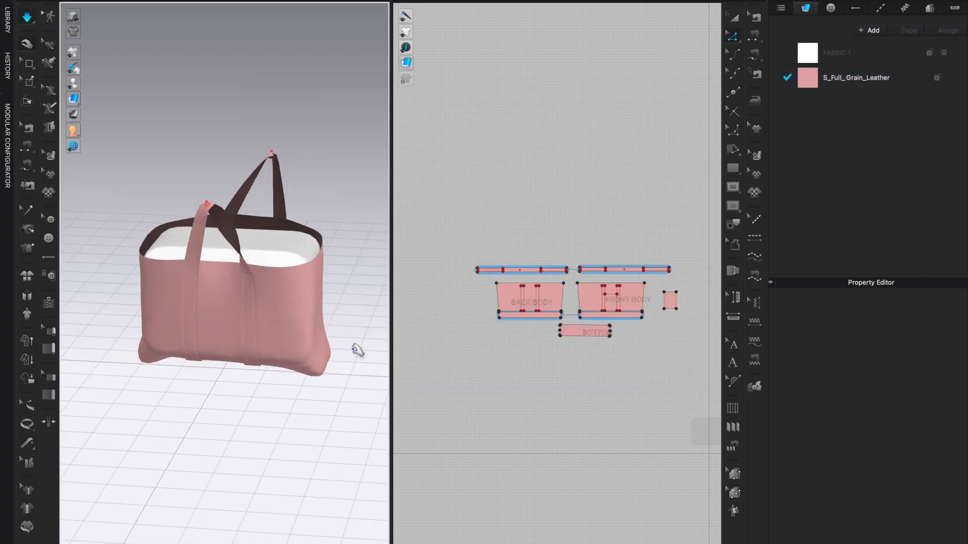
scroll(252, 350, "up", 3)
Rename the Default Topstitch style as "overall topstitch".
left_click(882, 9)
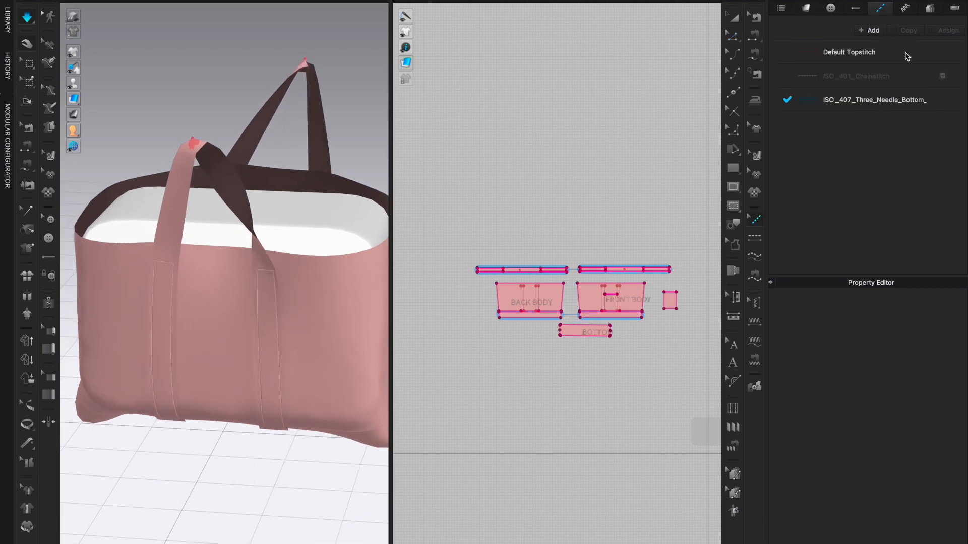
left_click(850, 55)
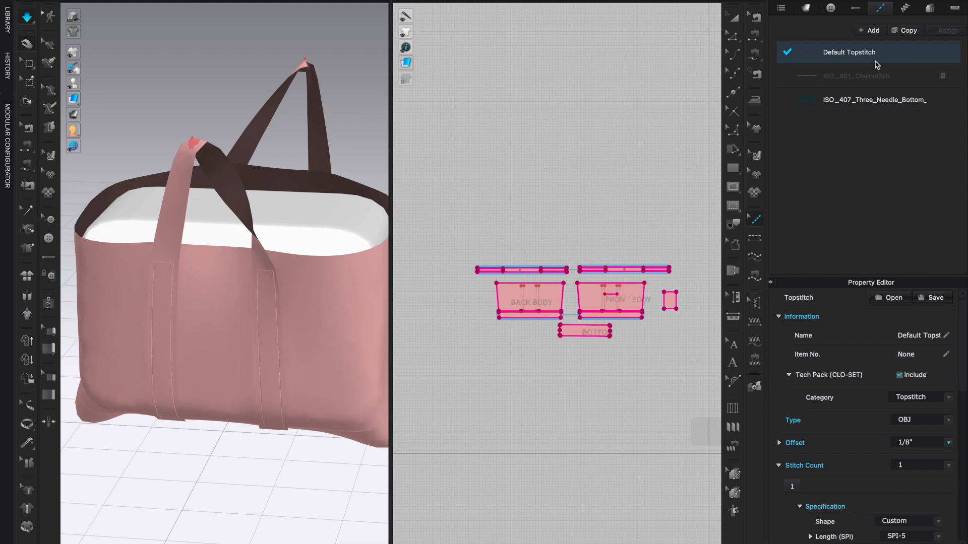
double_click(870, 50)
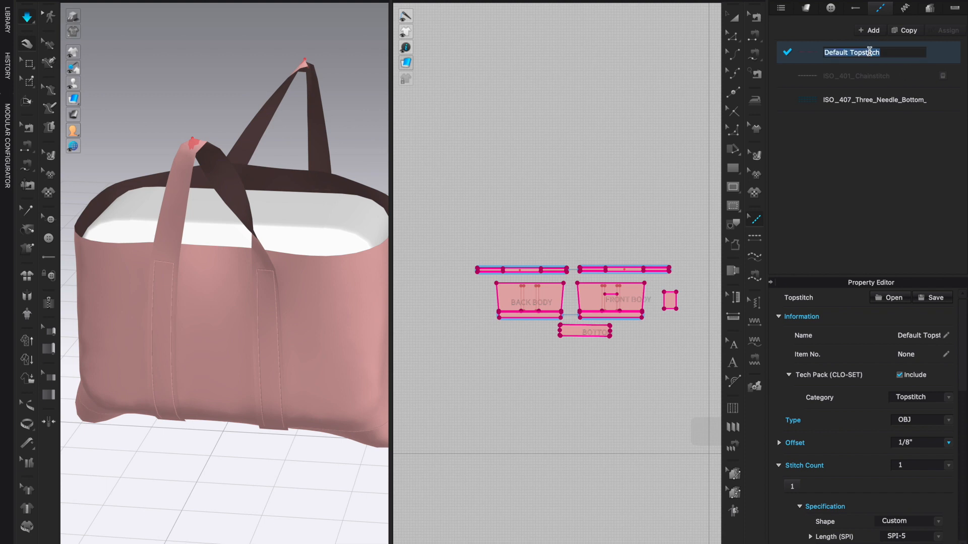
type("g")
key("Return")
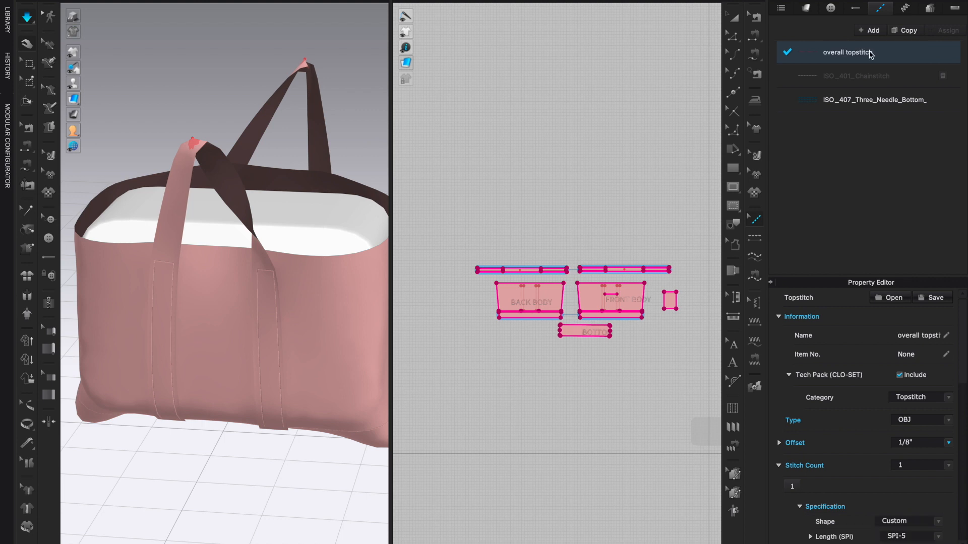
Set the overall topstitch material color to the blue Spring Break Pantone swatch.
left_click_drag(964, 362, 955, 457)
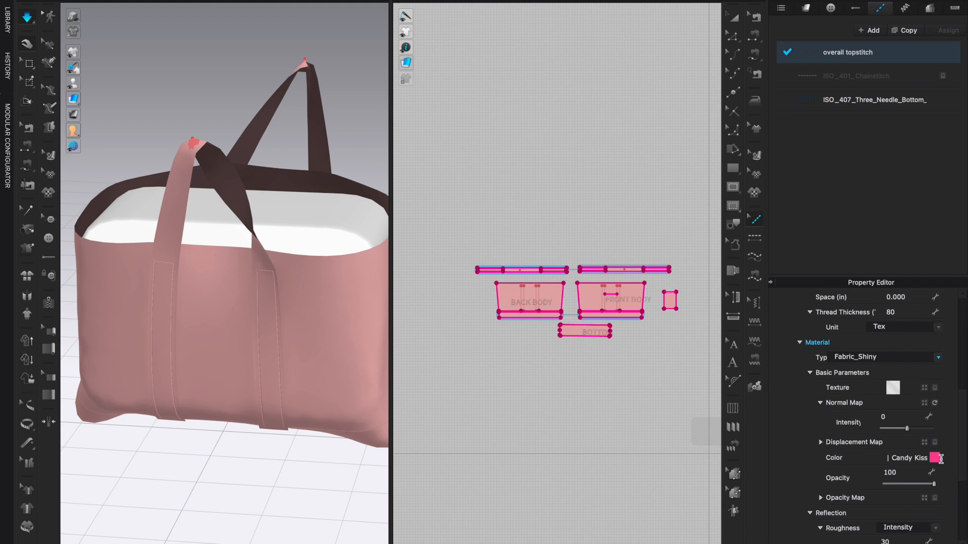
left_click(935, 456)
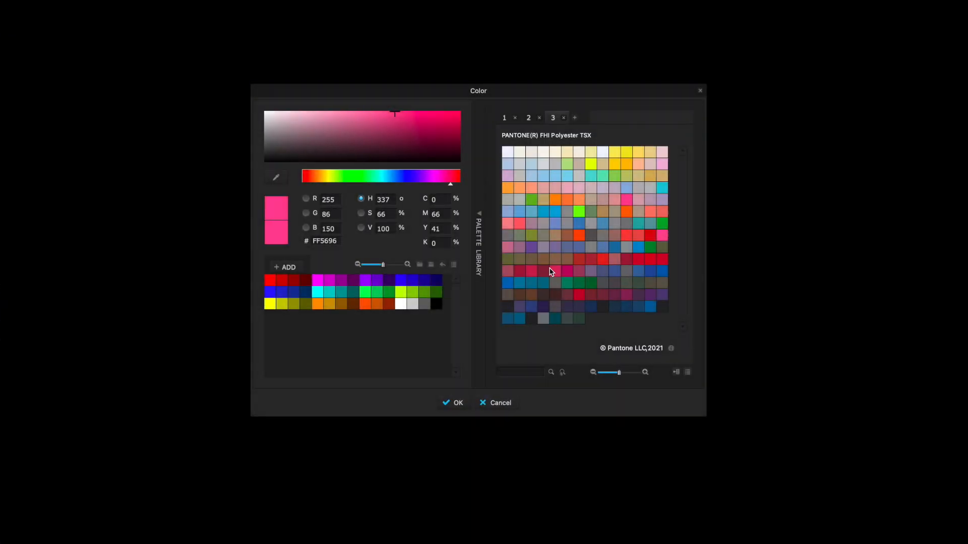
left_click(638, 247)
left_click(454, 403)
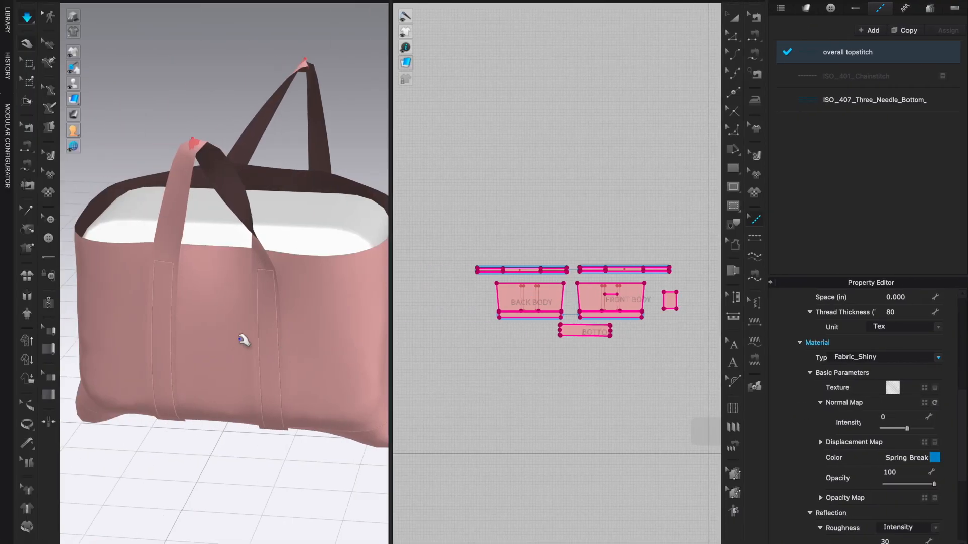
Change the overall topstitch type to Texture and inspect the stitching on the straps and bag edge.
scroll(259, 340, "up", 6)
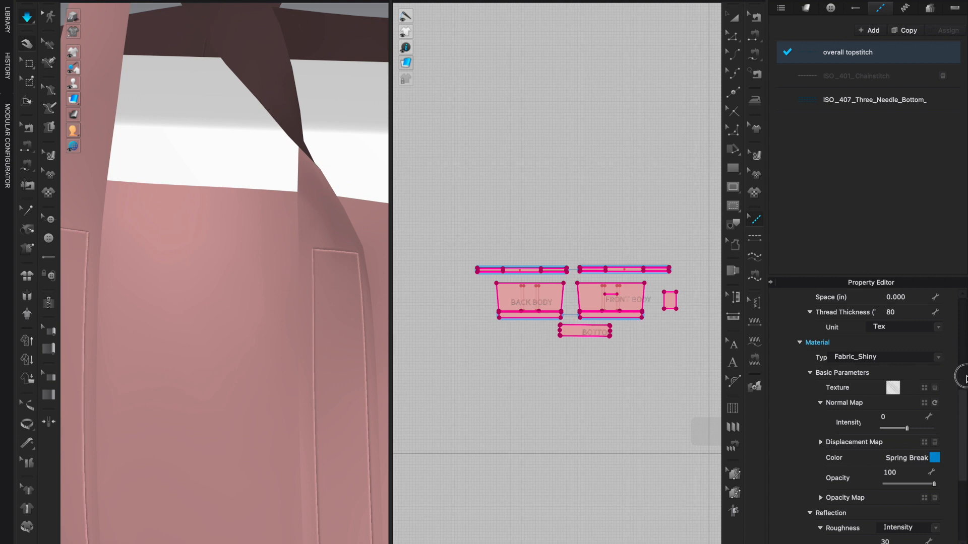
scroll(953, 373, "up", 10)
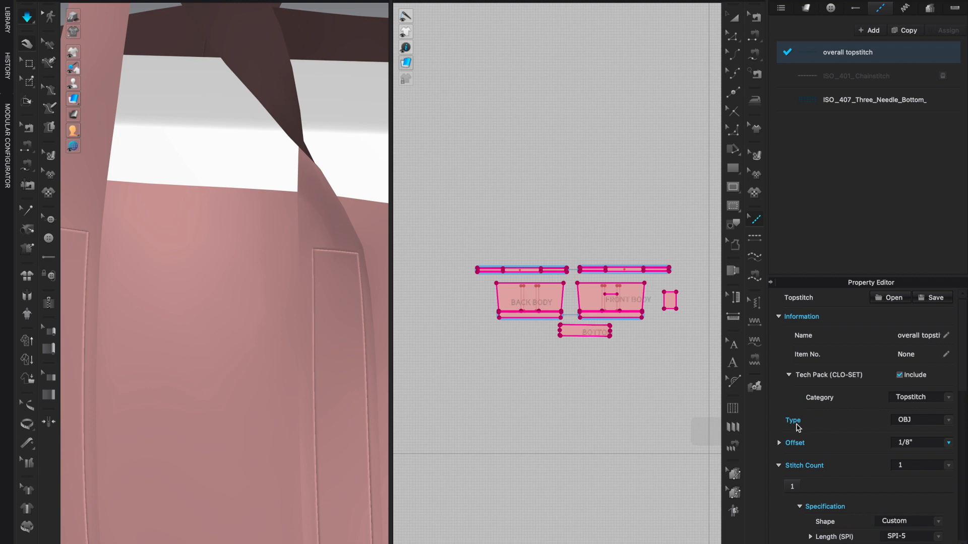
left_click(950, 421)
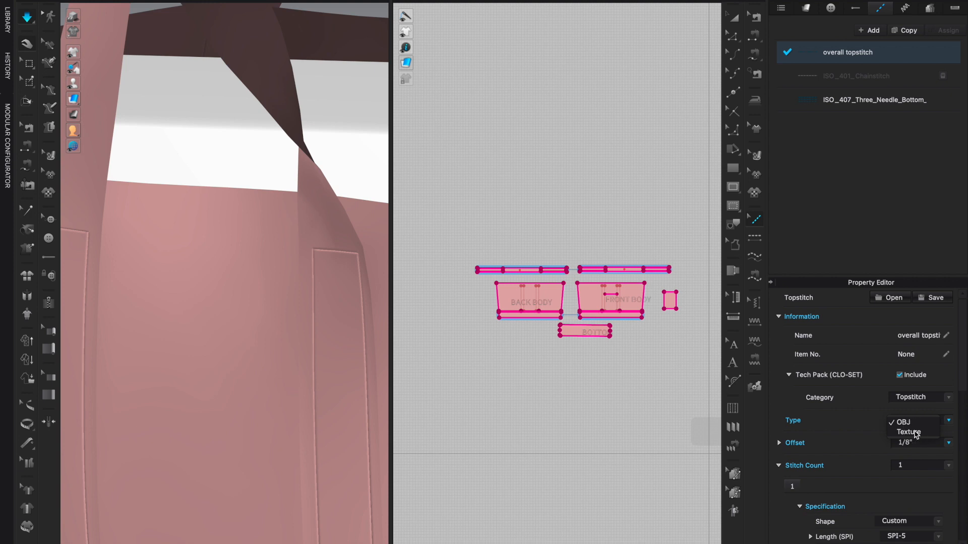
left_click(910, 432)
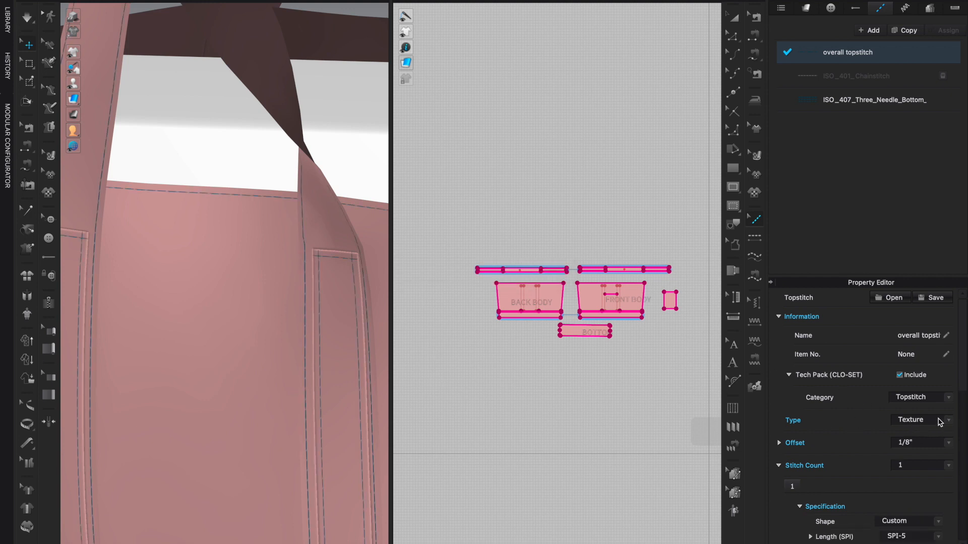
scroll(297, 307, "down", 3)
scroll(297, 309, "down", 2)
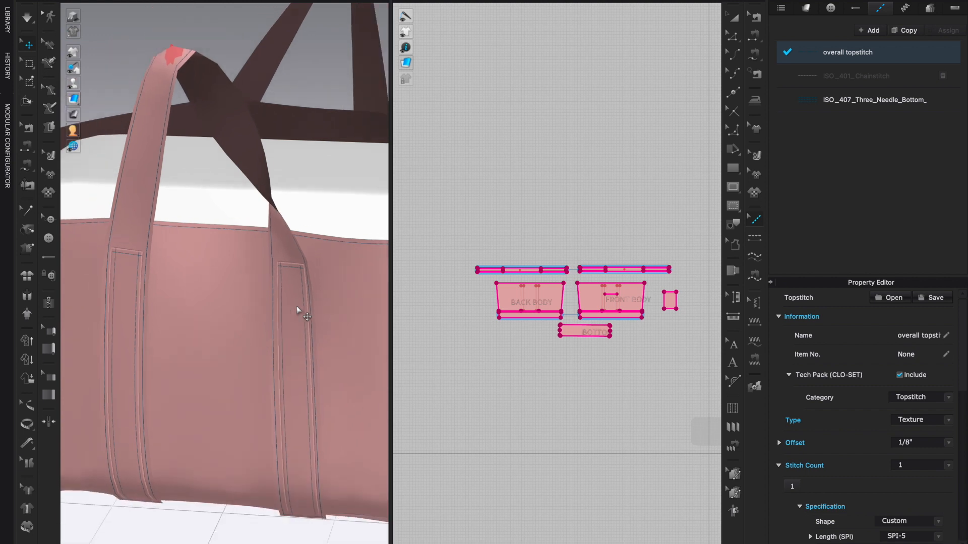
scroll(297, 309, "down", 3)
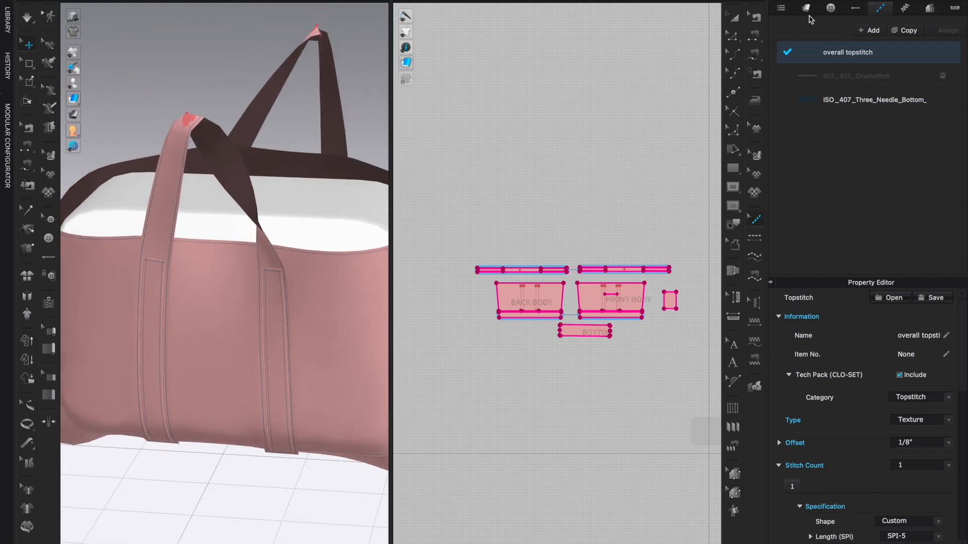
Recolor the full grain leather fabric with a coral red Pantone swatch and inspect the bag's front pocket side.
left_click(806, 9)
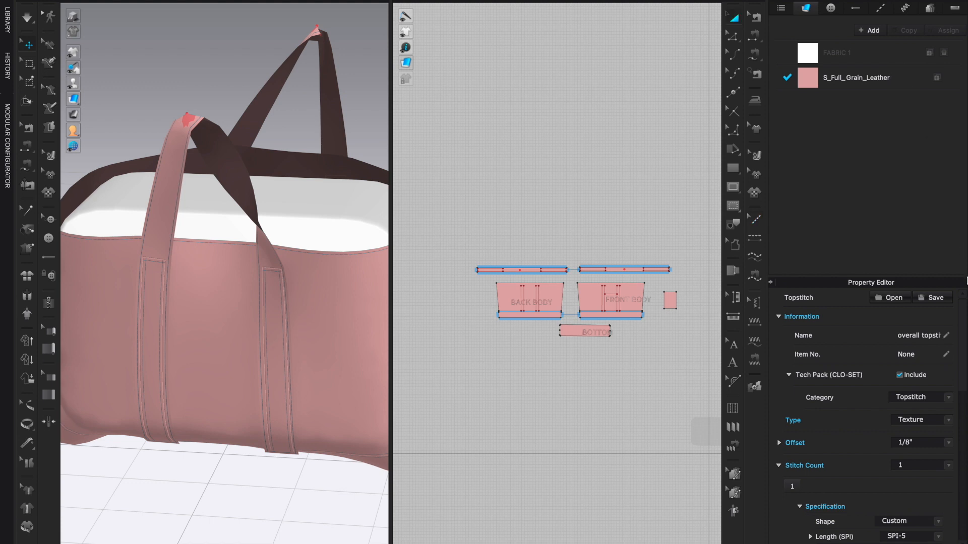
left_click_drag(963, 316, 965, 458)
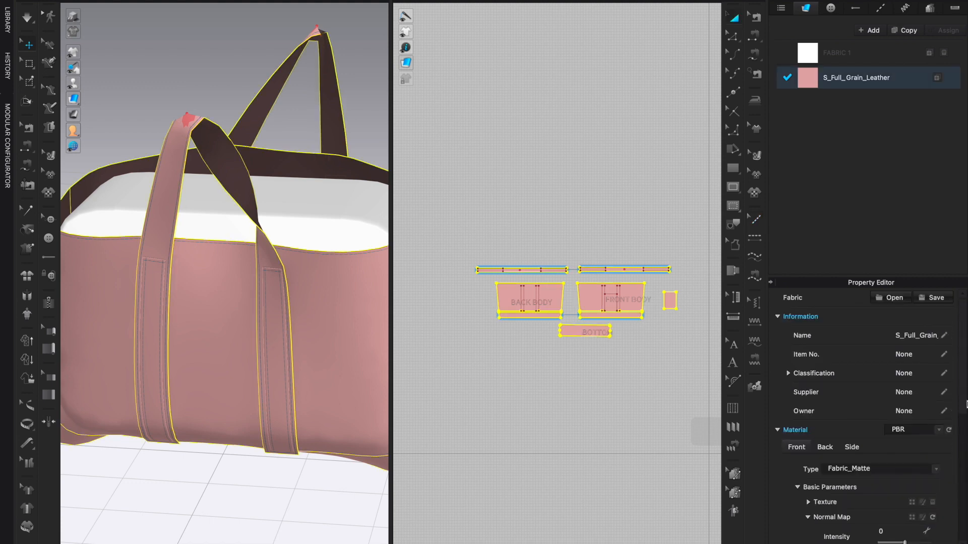
scroll(961, 393, "down", 7)
scroll(937, 312, "up", 1)
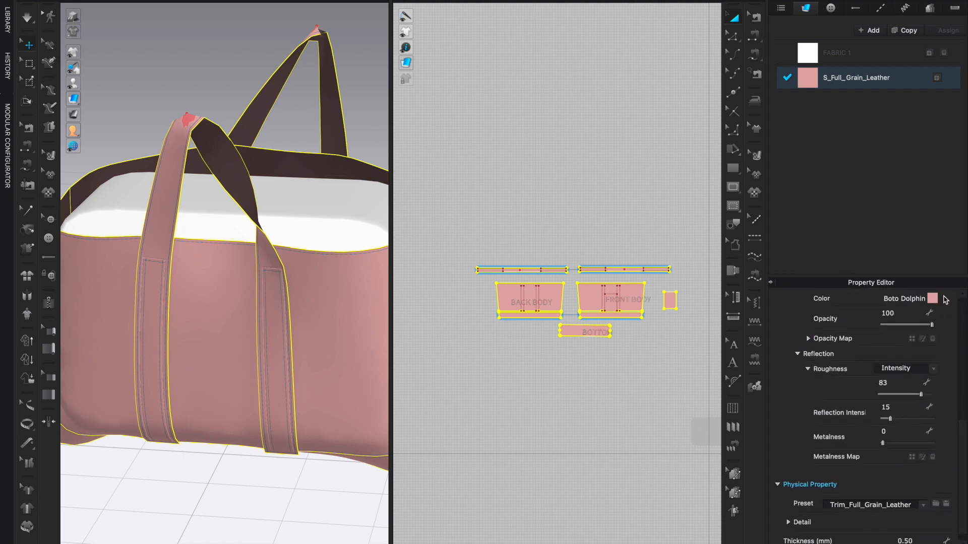
left_click(932, 299)
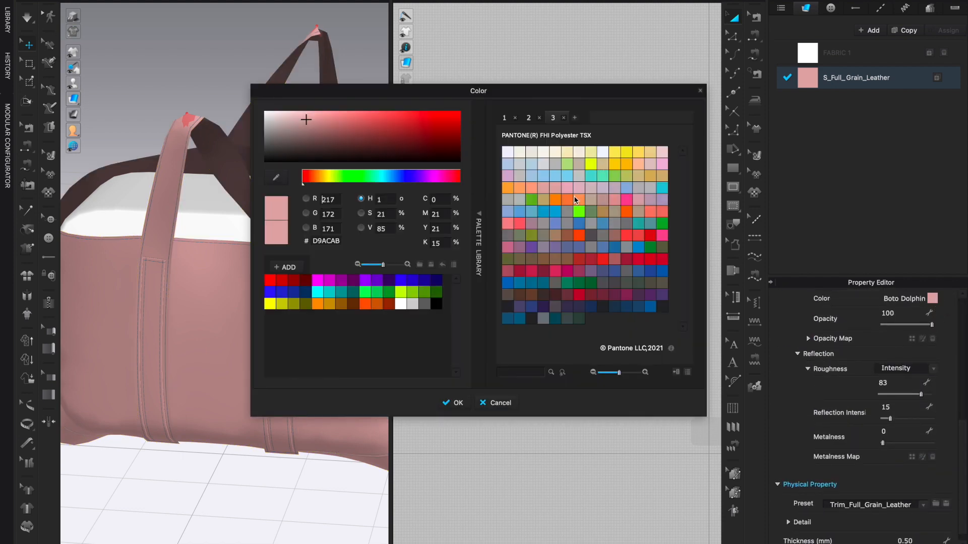
left_click(651, 212)
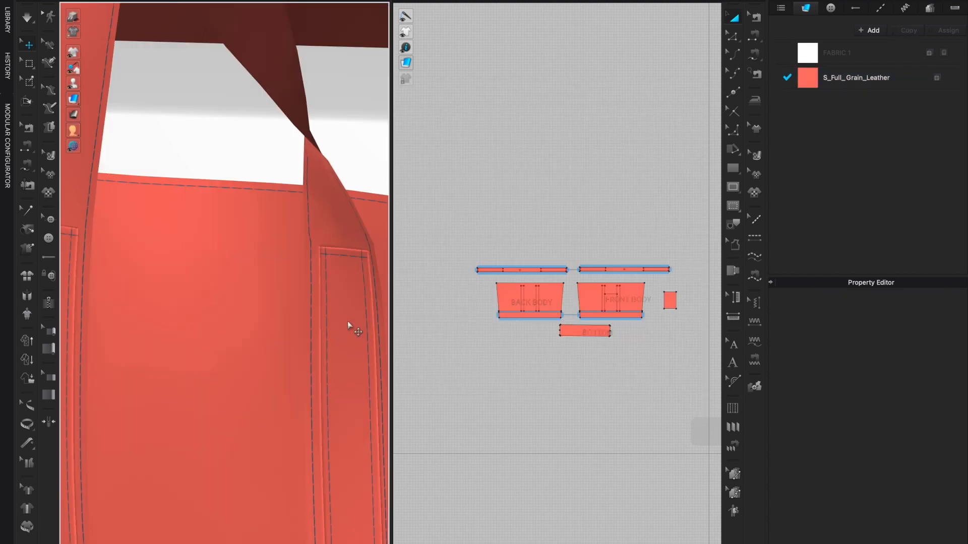
scroll(342, 302, "down", 5)
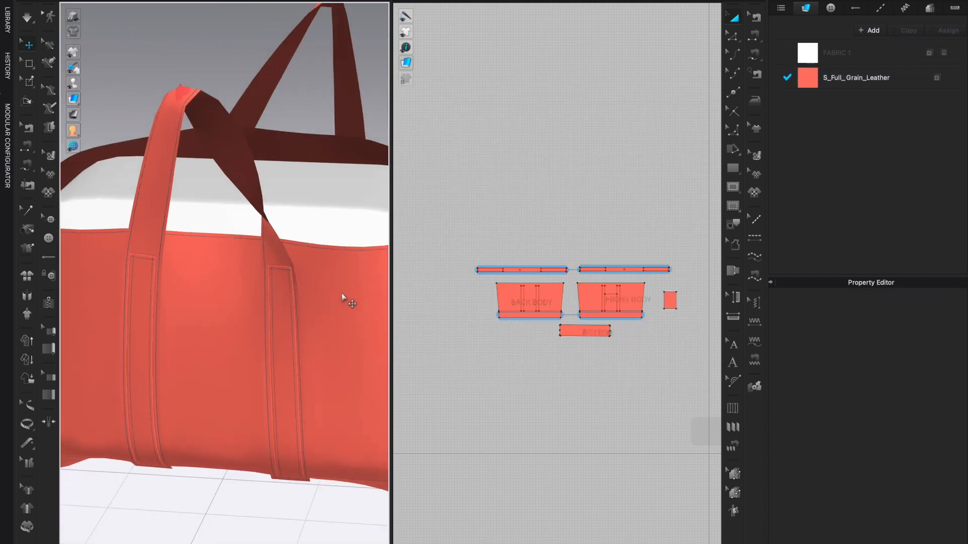
scroll(282, 316, "down", 2)
right_click_drag(324, 383, 198, 440)
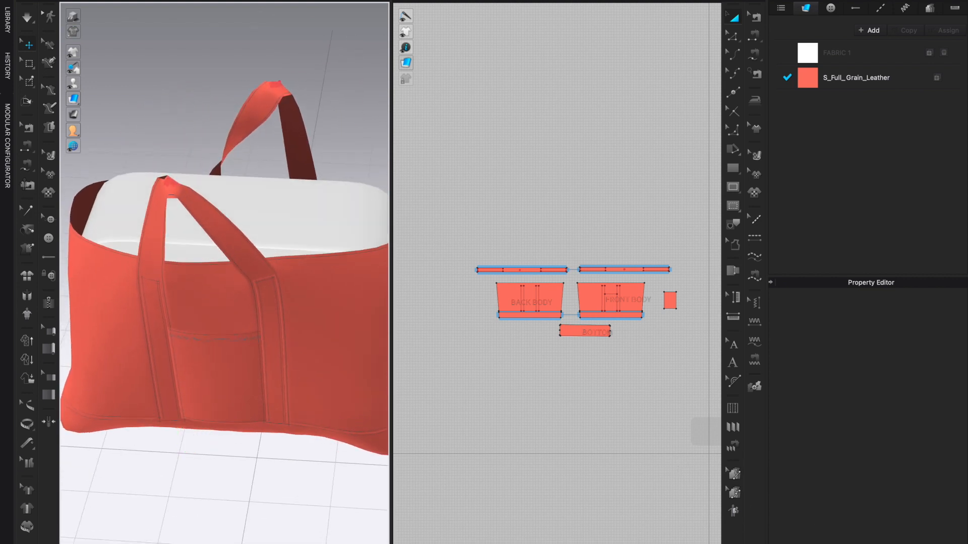
scroll(689, 357, "down", 3)
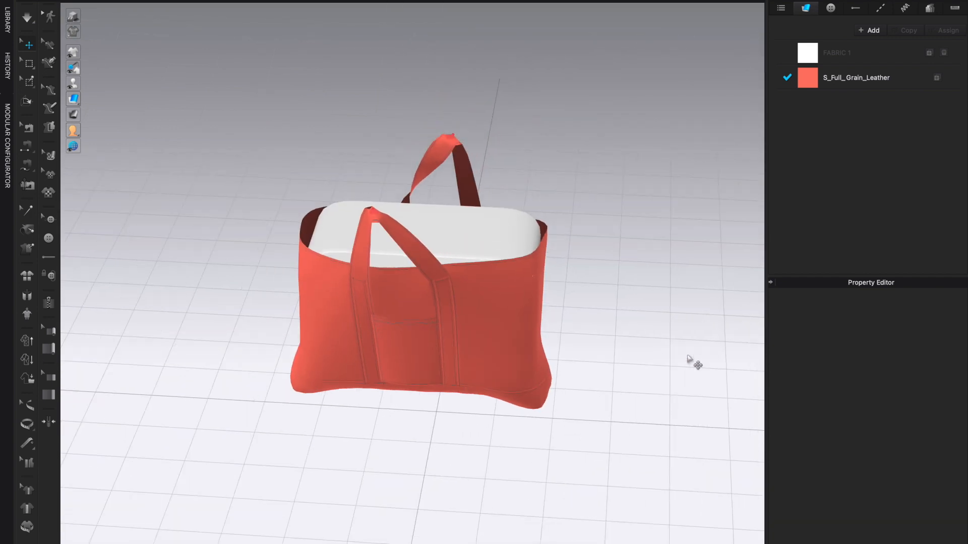
right_click_drag(616, 403, 622, 380)
scroll(622, 380, "up", 3)
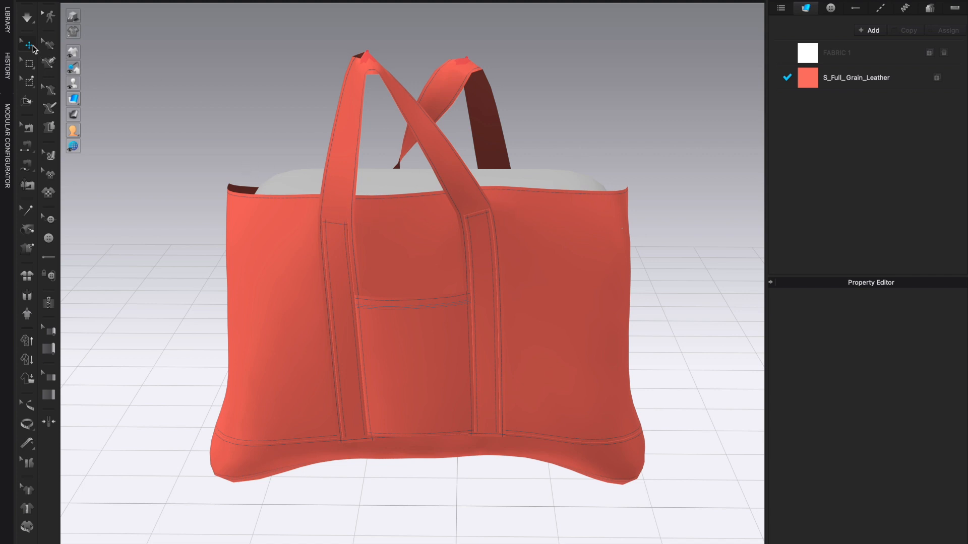
Add the 3_Snap_Rivet_06 button from the Hardware and Trims library to the project.
left_click(8, 22)
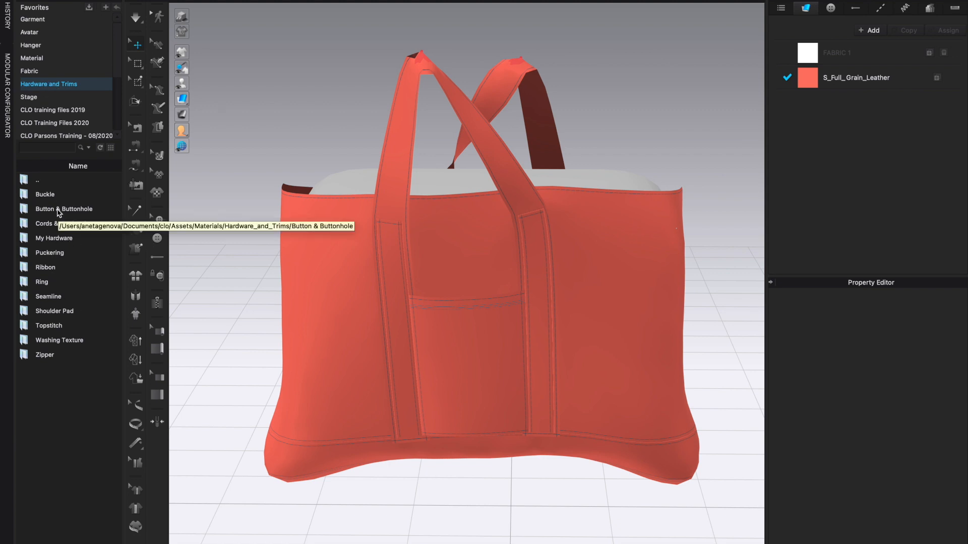
double_click(58, 209)
double_click(45, 194)
left_click_drag(120, 247, 120, 402)
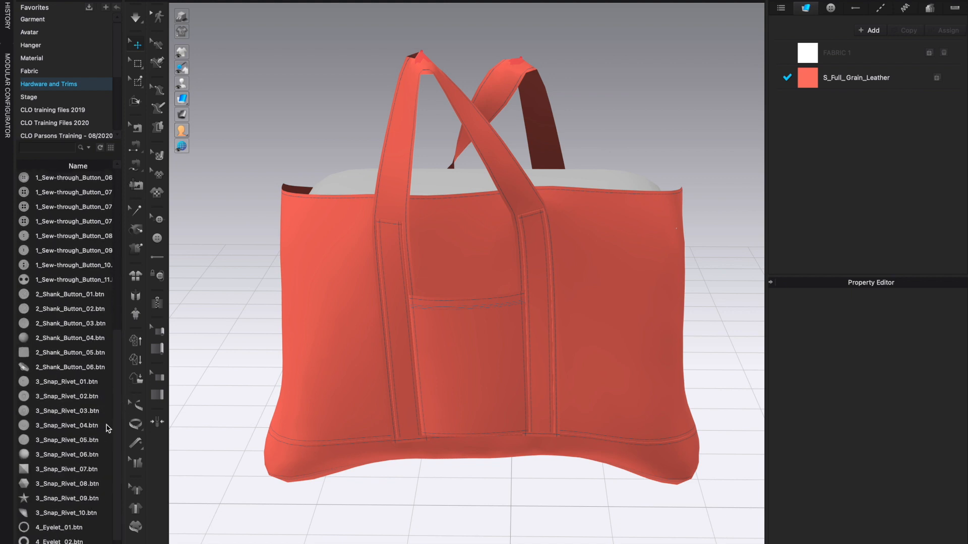
scroll(113, 428, "down", 1)
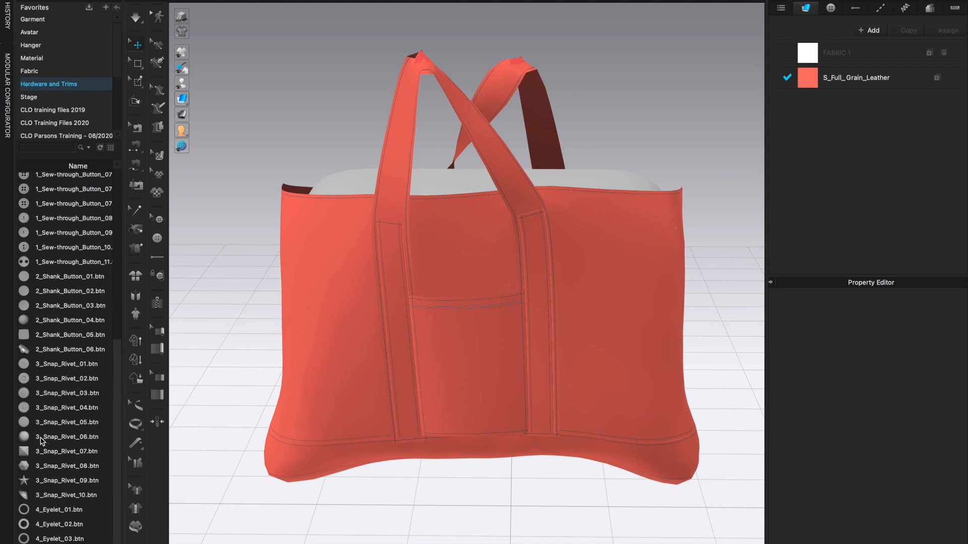
double_click(28, 436)
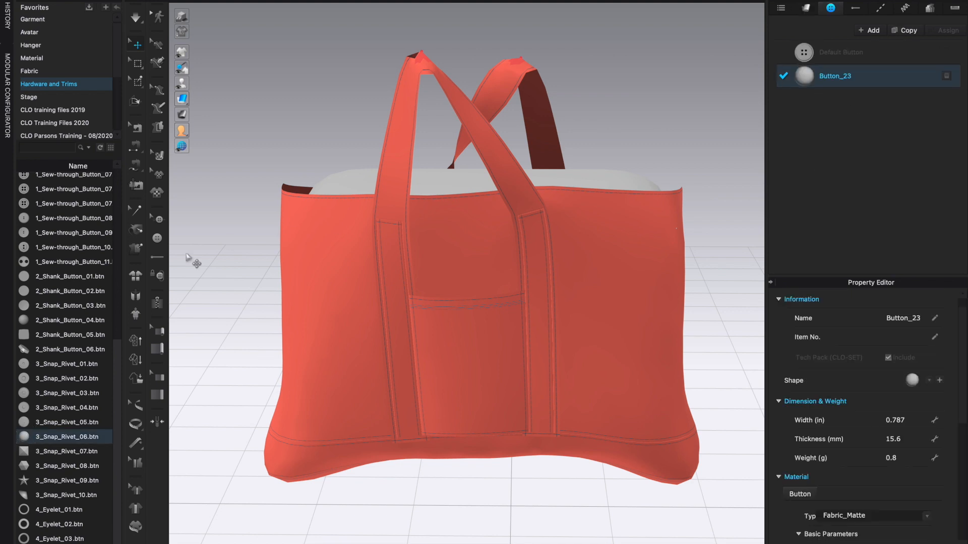
Place the snap rivet on the left front handle strap at its top cross stitch and open the button's properties.
left_click(50, 239)
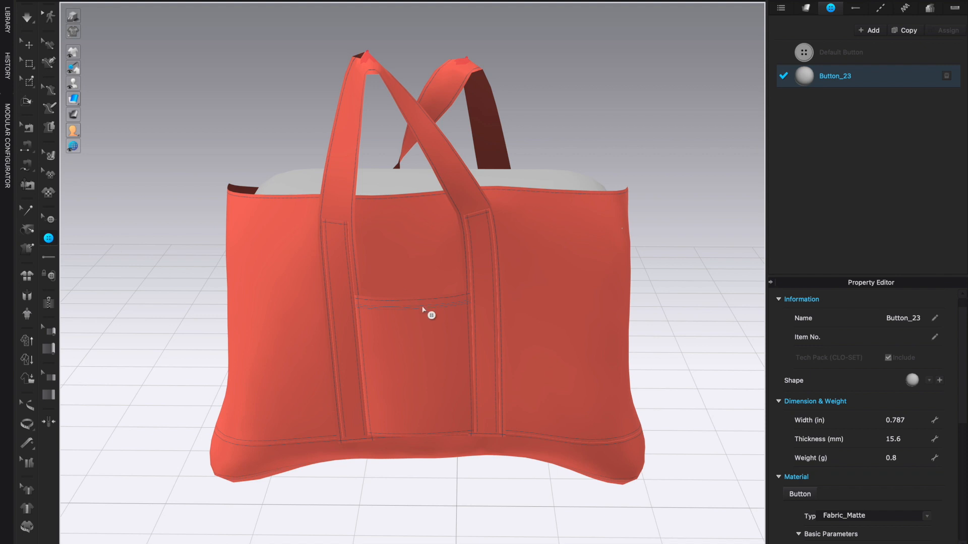
scroll(427, 315, "up", 5)
middle_click_drag(360, 197, 389, 265)
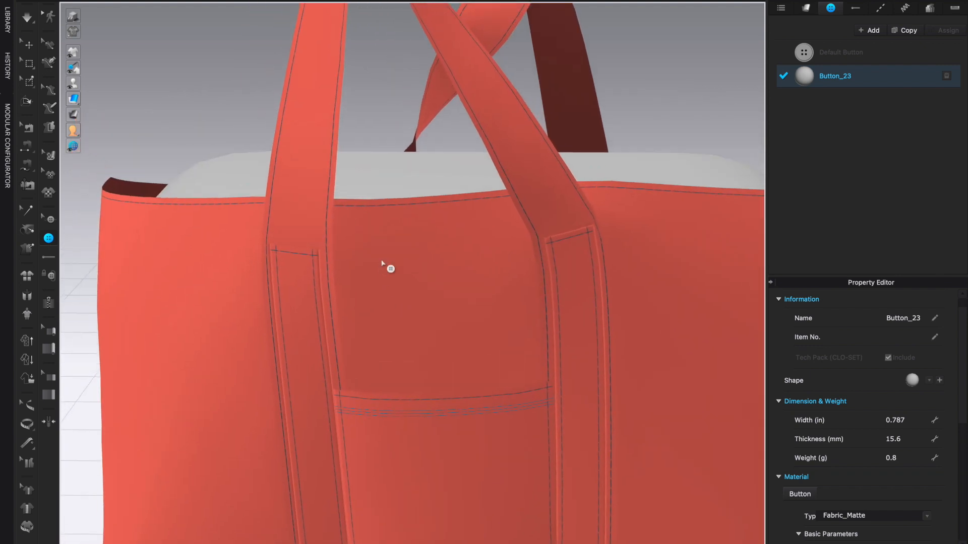
left_click(296, 230)
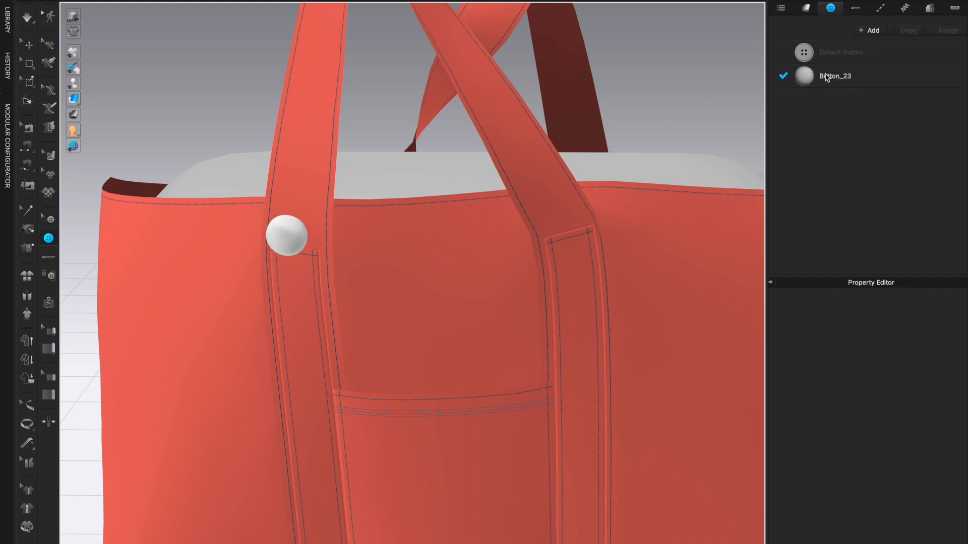
left_click(895, 79)
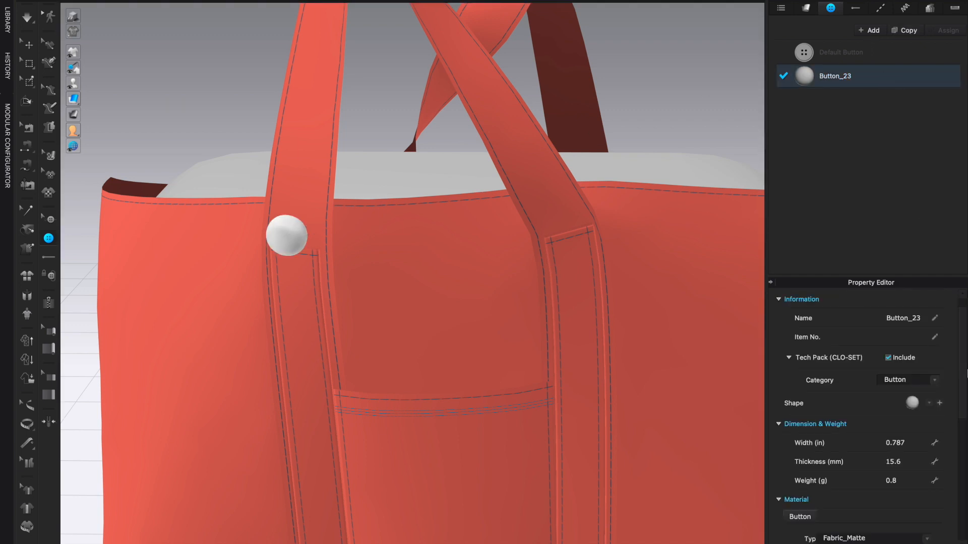
Recolor the round snap rivet with the blue Swimsuit swatch from the Pantone FHI Polyester TSX palette.
left_click_drag(962, 329, 966, 422)
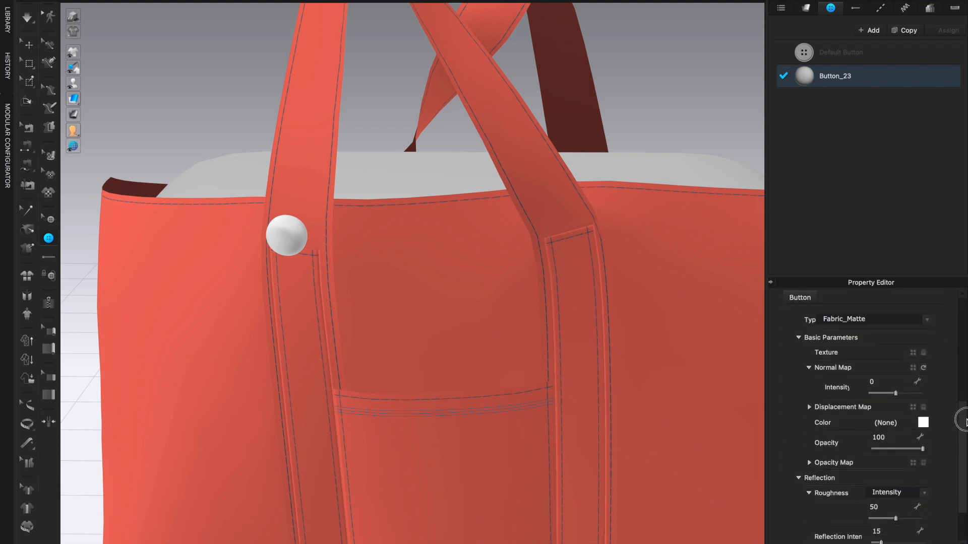
left_click(923, 424)
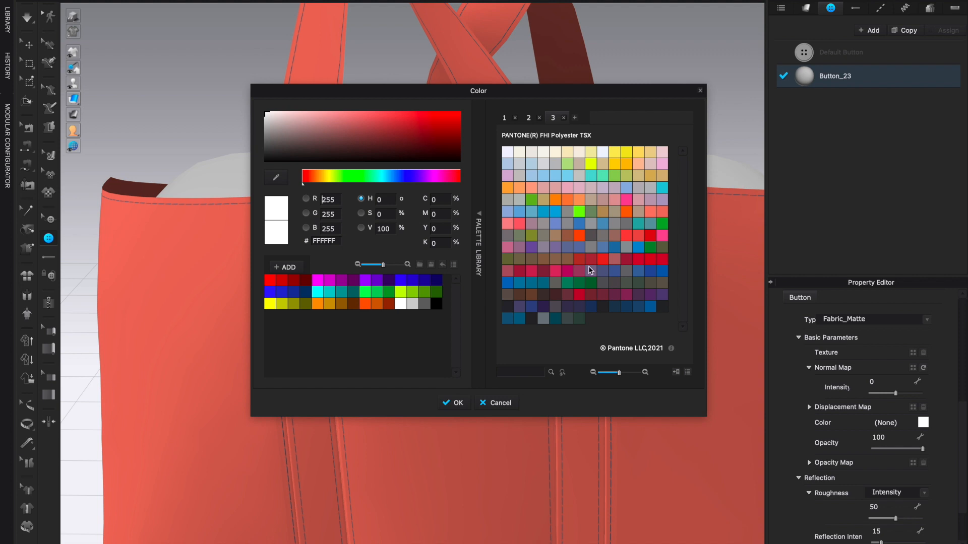
left_click(601, 224)
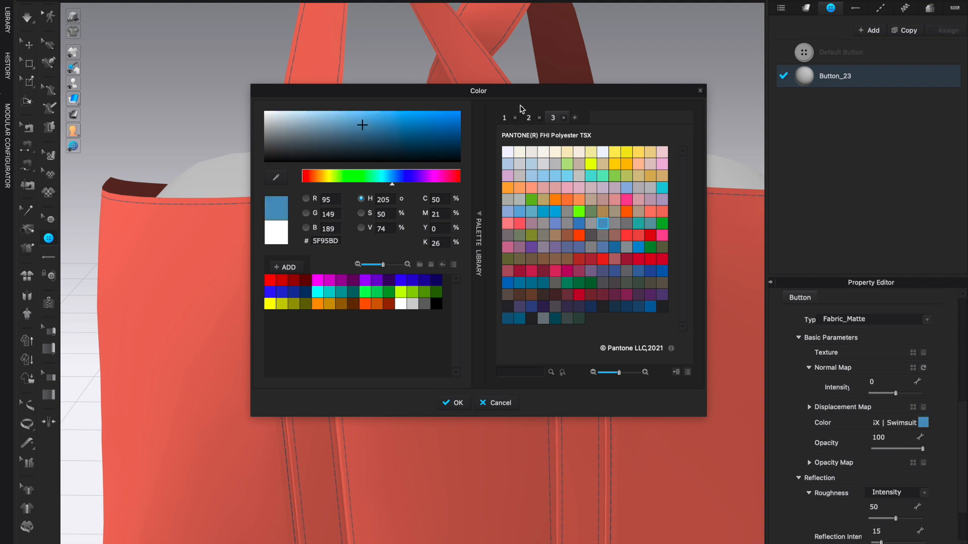
left_click_drag(535, 94, 631, 27)
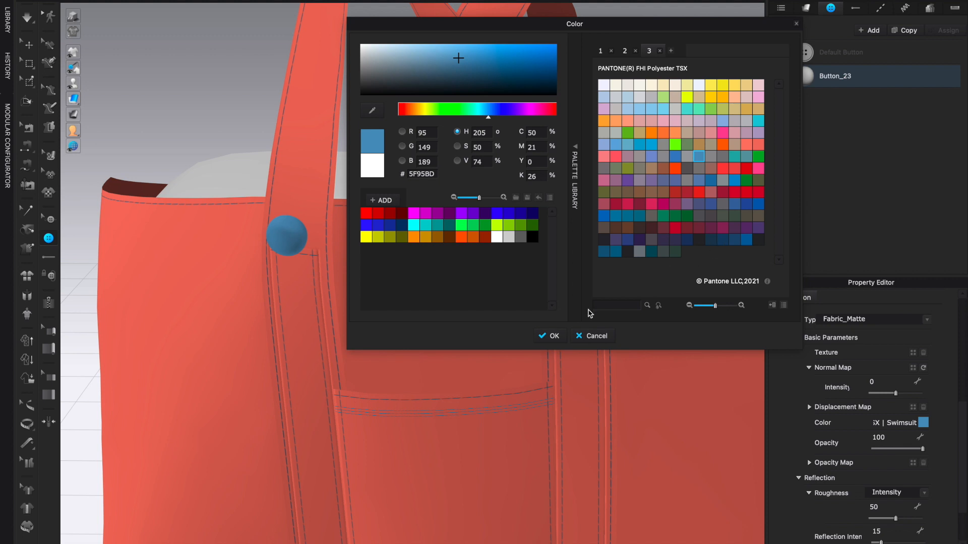
left_click(551, 337)
Set the blue snap rivet's material type to Metal (Render Only).
left_click_drag(964, 422, 964, 392)
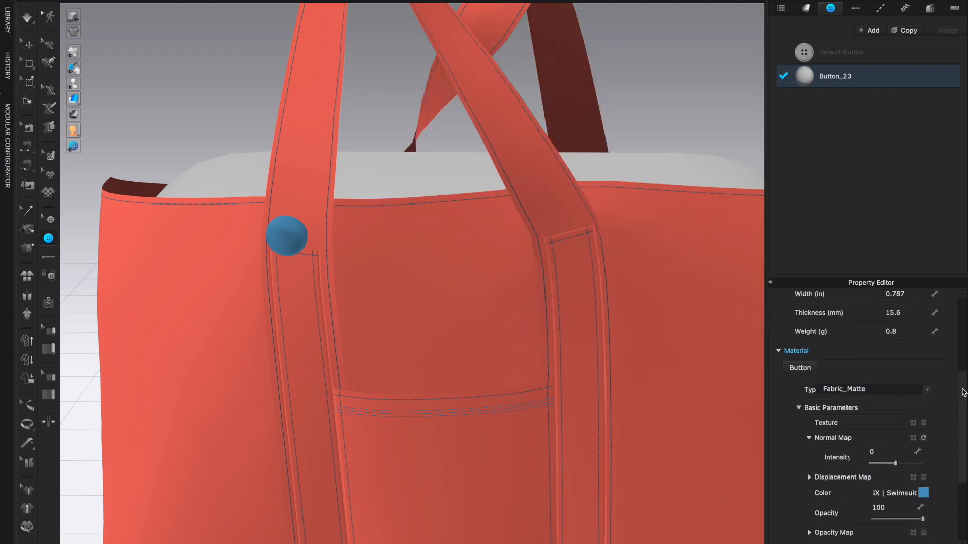
left_click(927, 391)
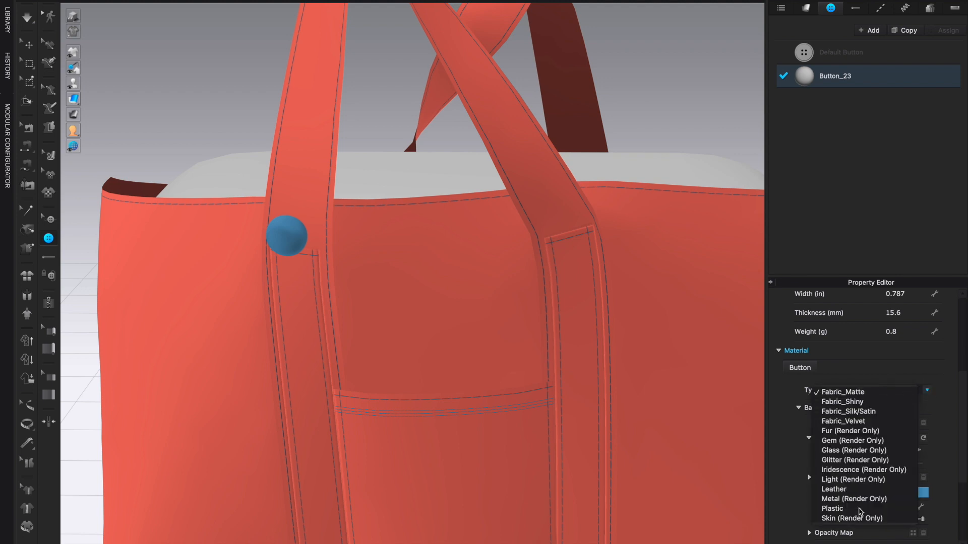
left_click(856, 499)
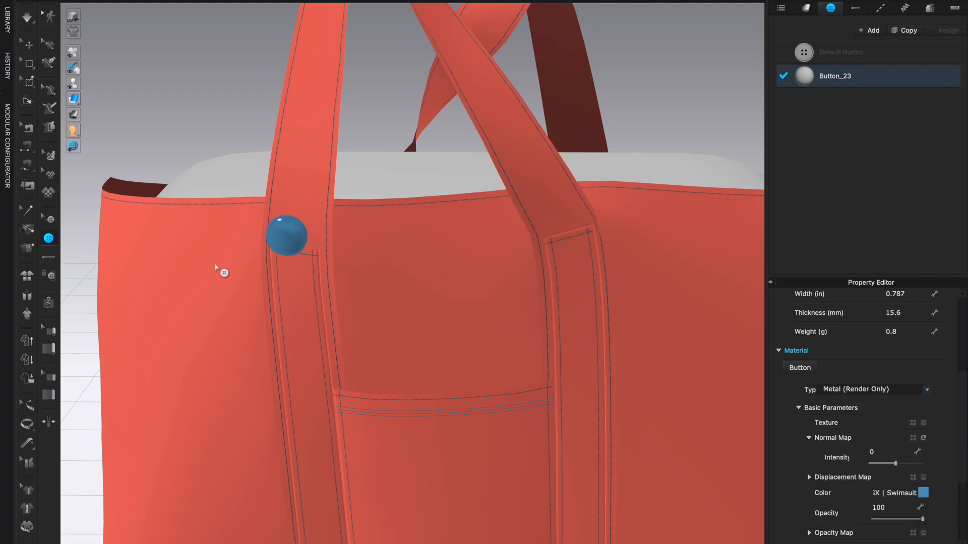
Select the rivet placed on the left front strap and inspect how it sits on the bag from the side and front.
scroll(504, 297, "down", 5)
right_click_drag(483, 331, 398, 320)
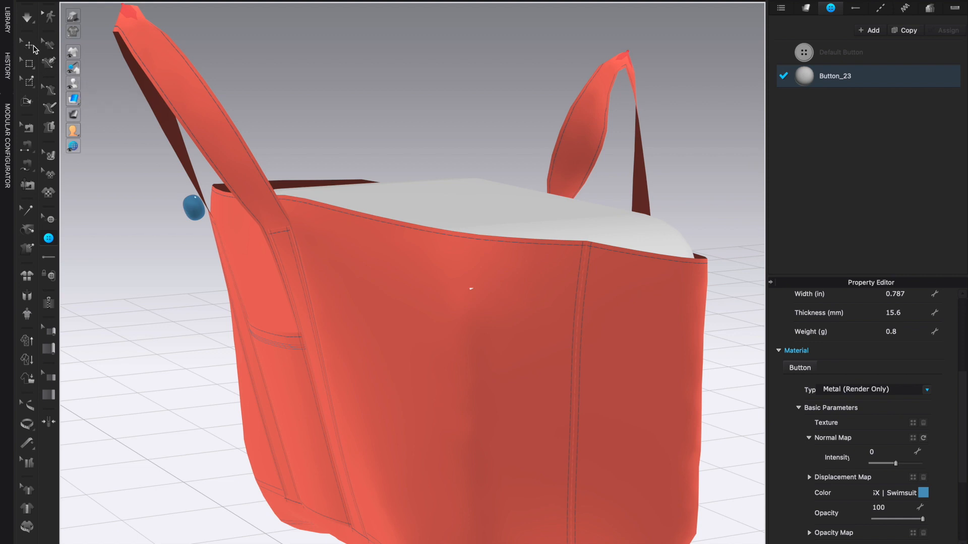
left_click(30, 47)
left_click(197, 212)
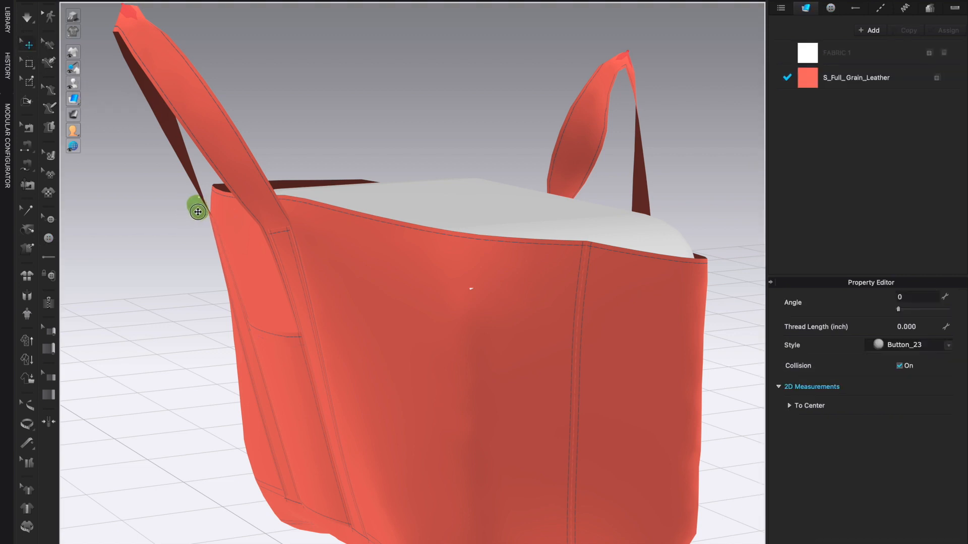
right_click_drag(252, 344, 285, 337)
scroll(278, 333, "up", 3)
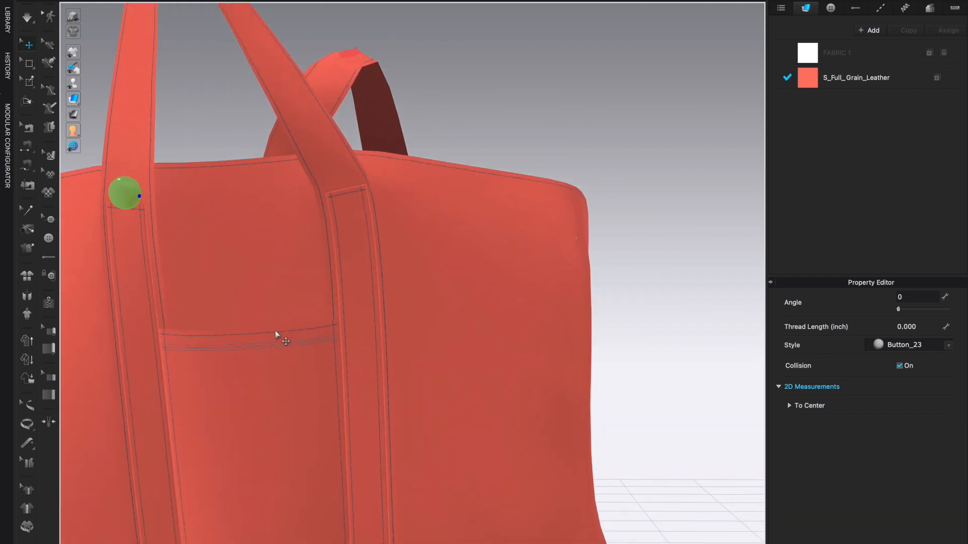
right_click_drag(285, 292, 411, 302)
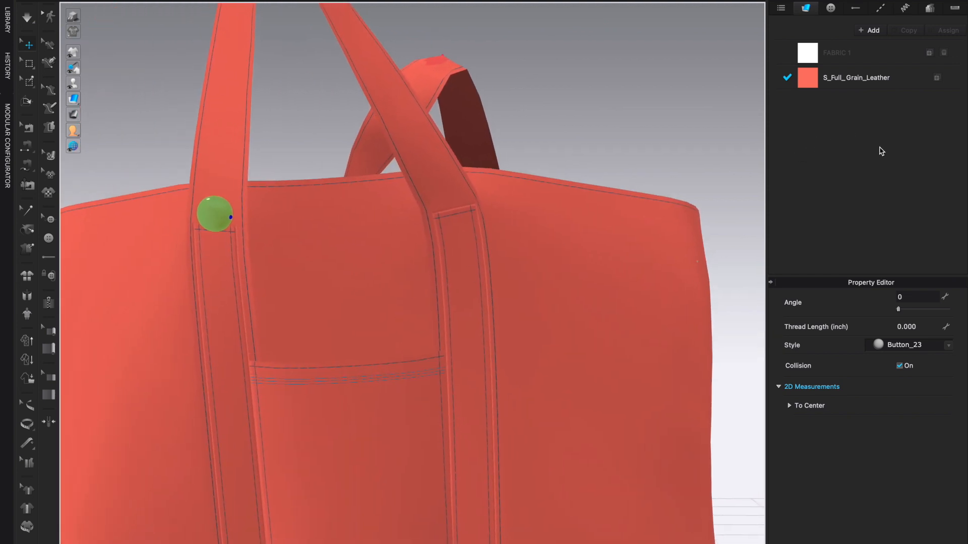
Place a second blue snap rivet on the right front handle strap, just above its top cross stitch.
left_click(830, 8)
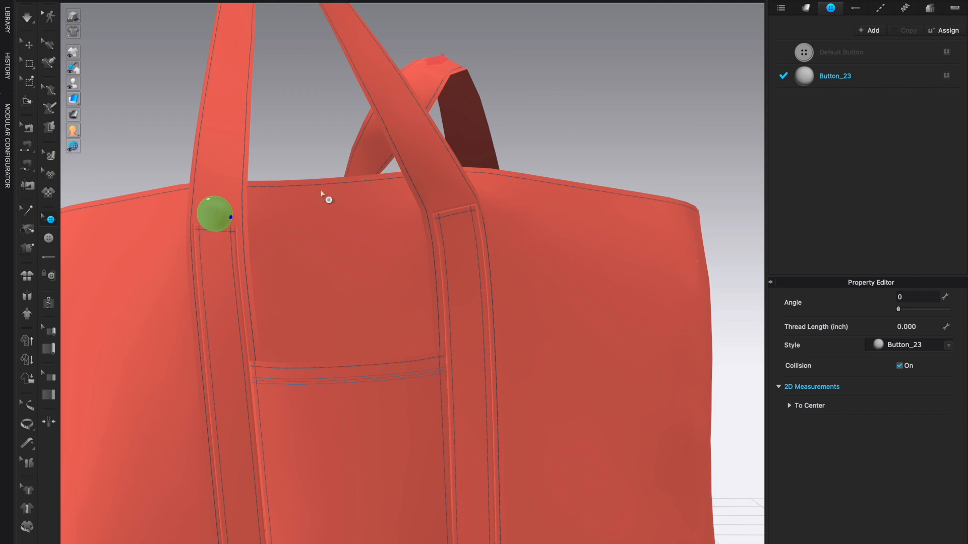
left_click(49, 238)
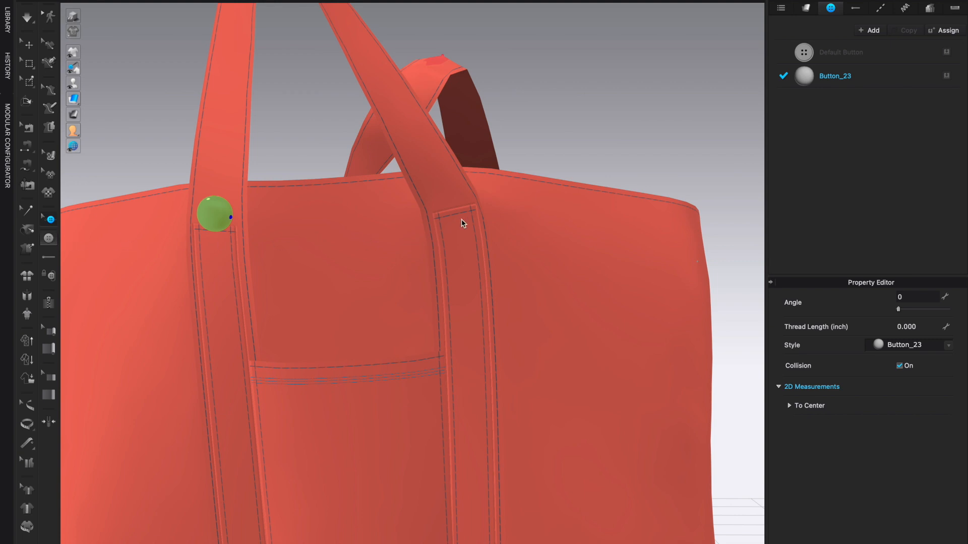
left_click(442, 193)
scroll(411, 352, "down", 4)
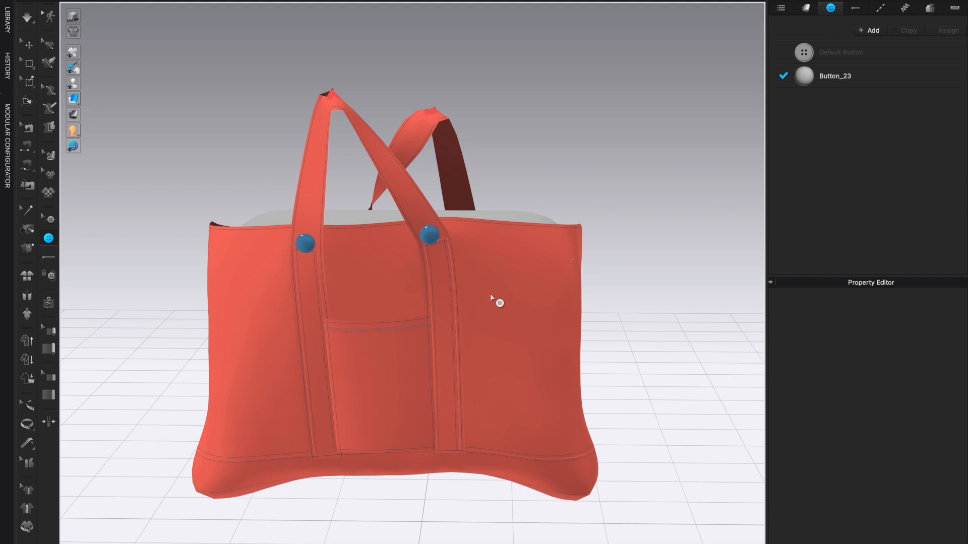
Add the 3_Snap_Rivet_08 button from the Hardware and Trims library to the project.
left_click(8, 21)
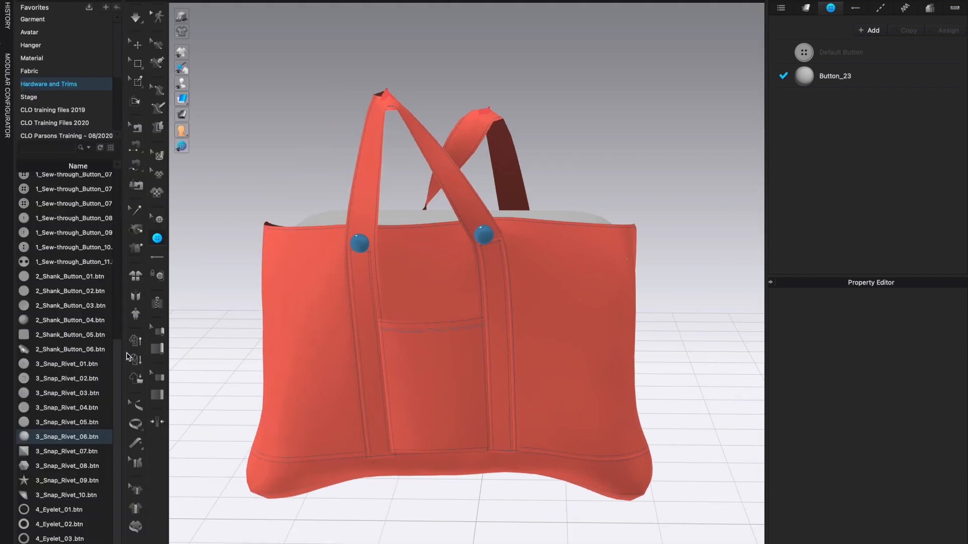
left_click(53, 467)
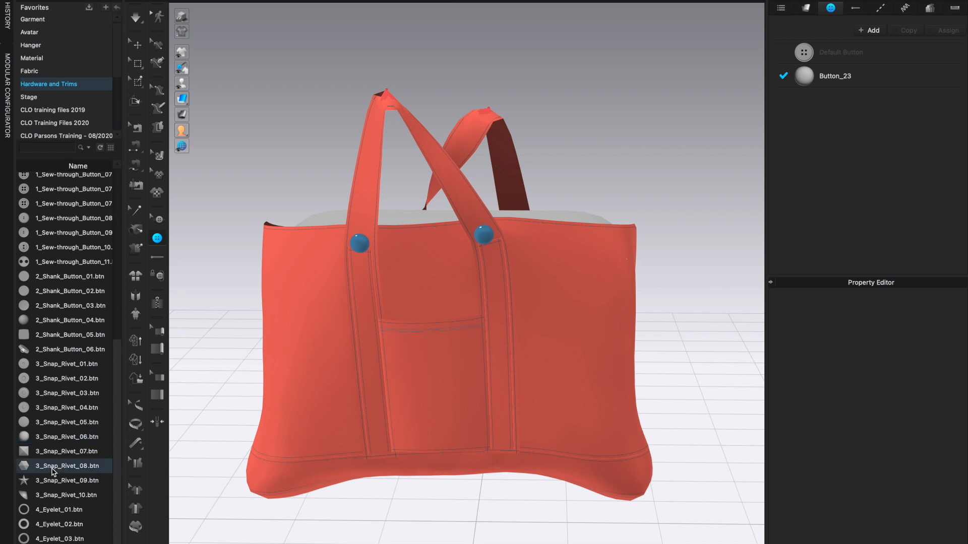
double_click(36, 469)
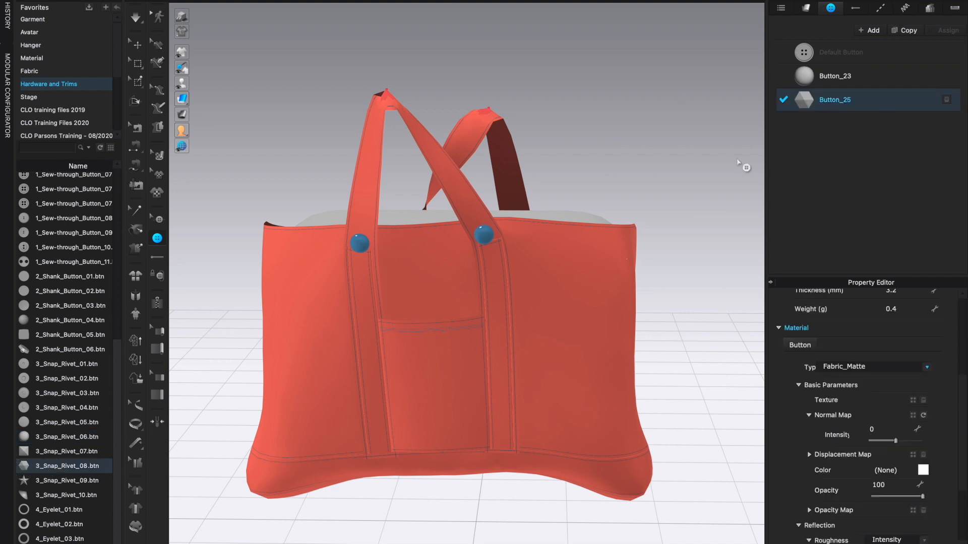
Place a hexagonal snap rivet on each handle strap on the bag's back side, just below the top cross stitches.
right_click_drag(633, 393, 525, 384)
scroll(521, 393, "up", 5)
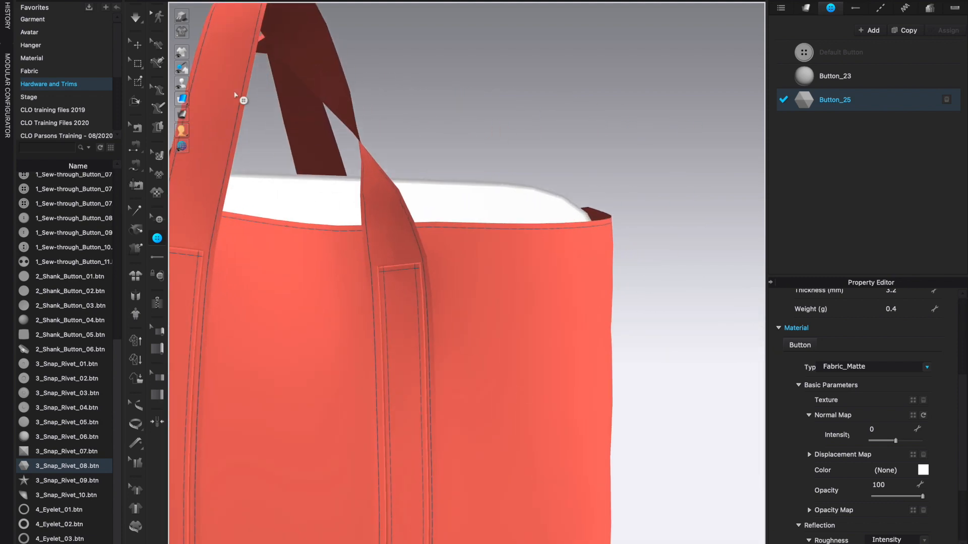
left_click(119, 5)
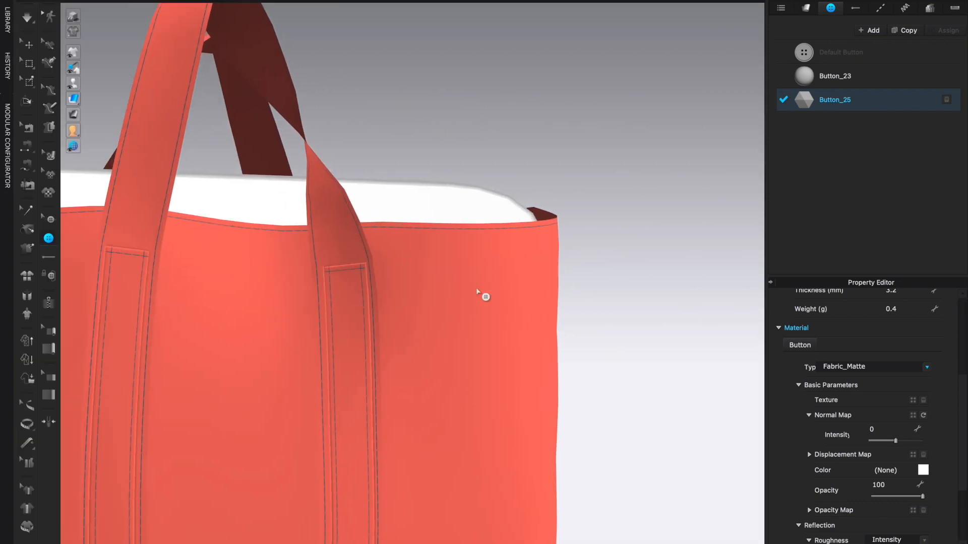
right_click_drag(510, 280, 605, 269)
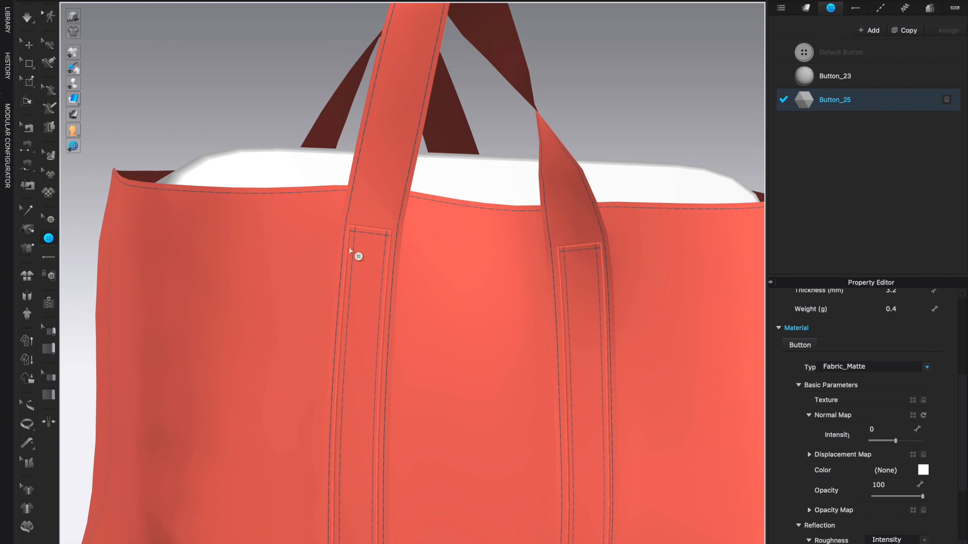
left_click(369, 254)
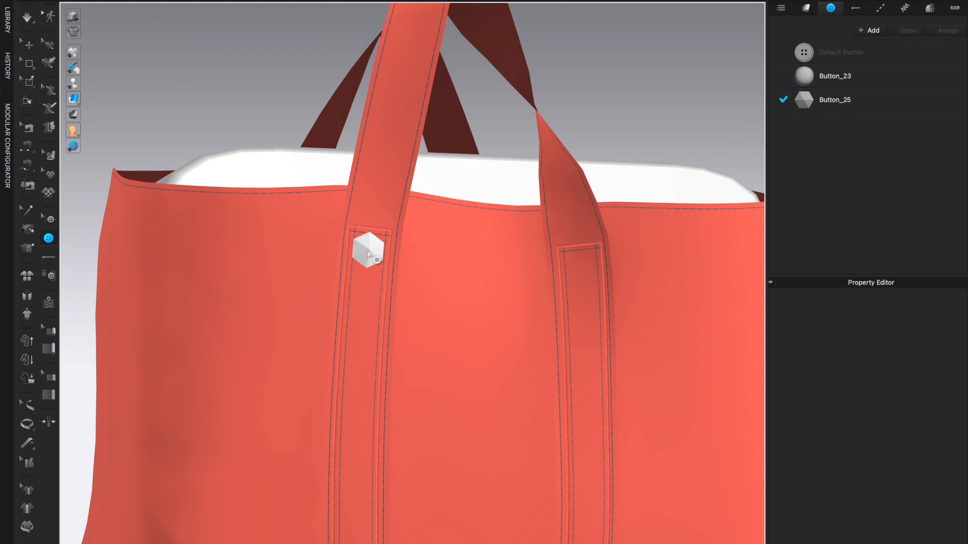
left_click(582, 268)
Set the hexagonal rivet's material type to Plastic and its color to the Valient Red Pantone swatch.
left_click(879, 110)
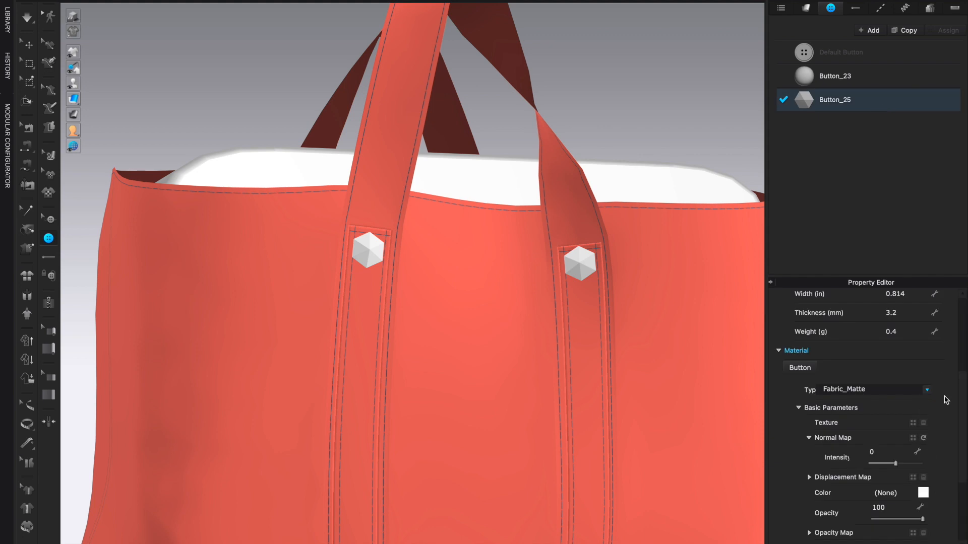
left_click(930, 394)
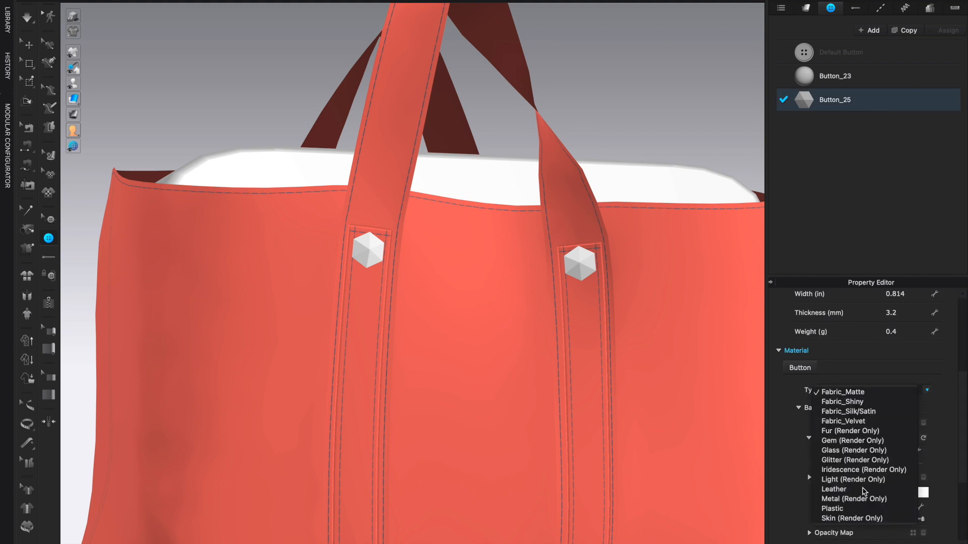
left_click(833, 508)
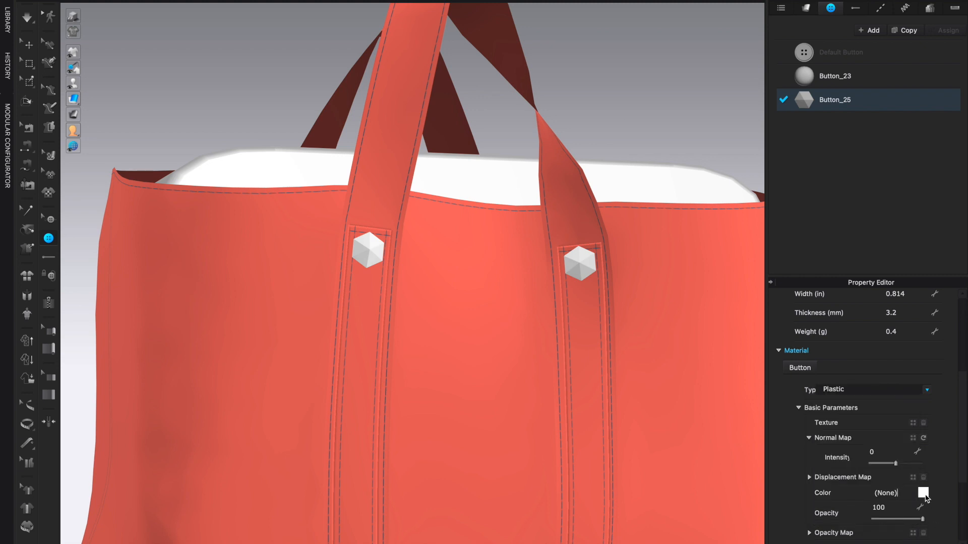
left_click(922, 492)
left_click(626, 259)
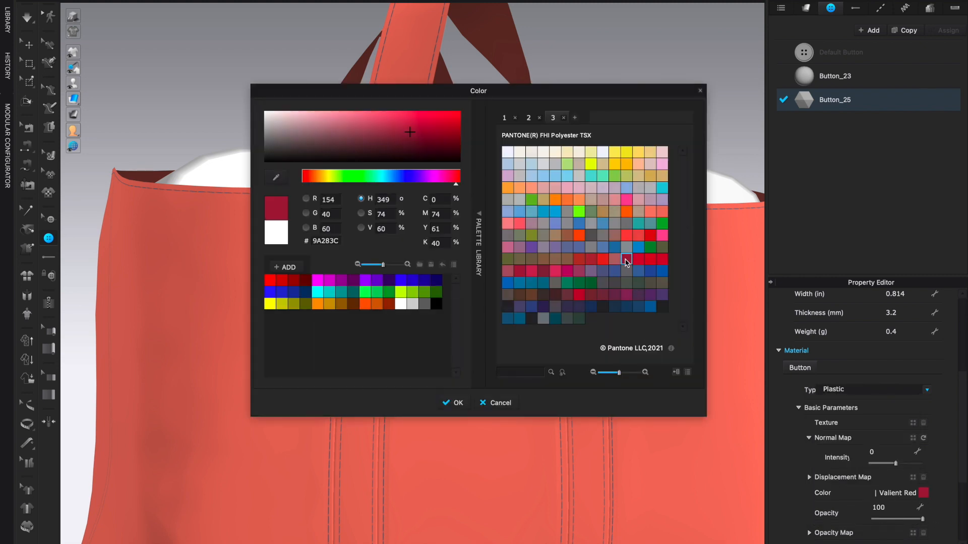
left_click(466, 403)
Inspect the rivets and stitching on the whole bag from the front pocket side at different angles and distances.
right_click_drag(648, 355, 514, 380)
scroll(632, 354, "down", 4)
scroll(633, 356, "down", 3)
scroll(514, 380, "up", 2)
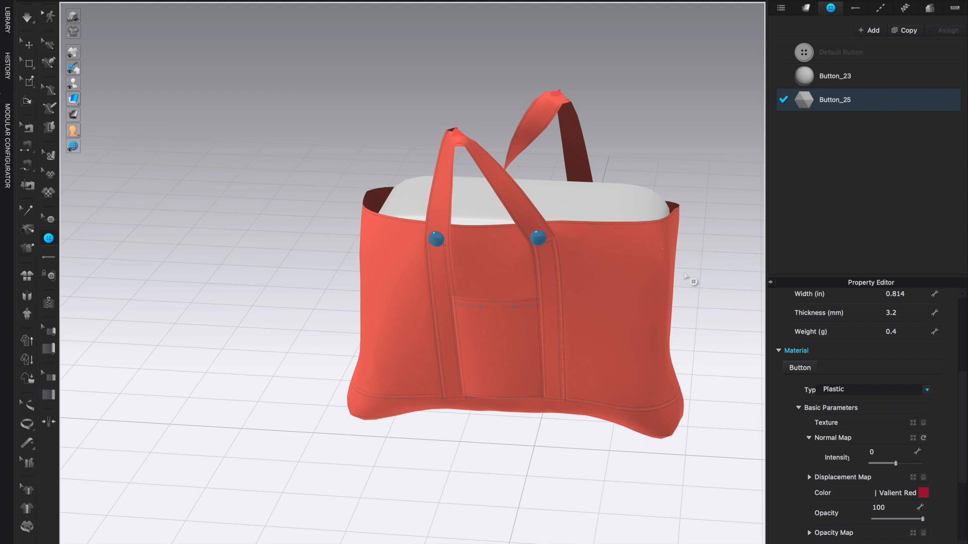
scroll(671, 280, "up", 1)
right_click_drag(680, 276, 646, 290)
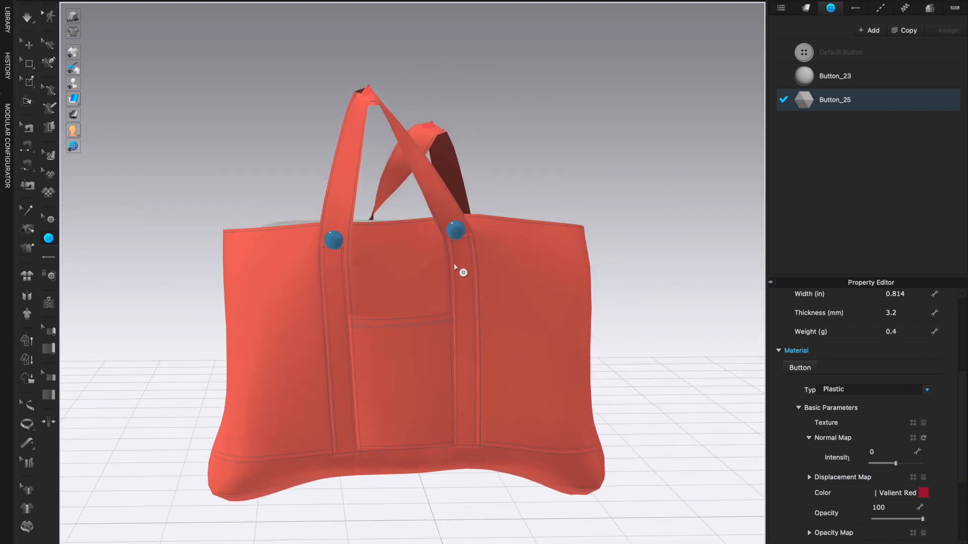
right_click_drag(554, 390, 525, 398)
scroll(525, 397, "up", 3)
scroll(520, 393, "down", 4)
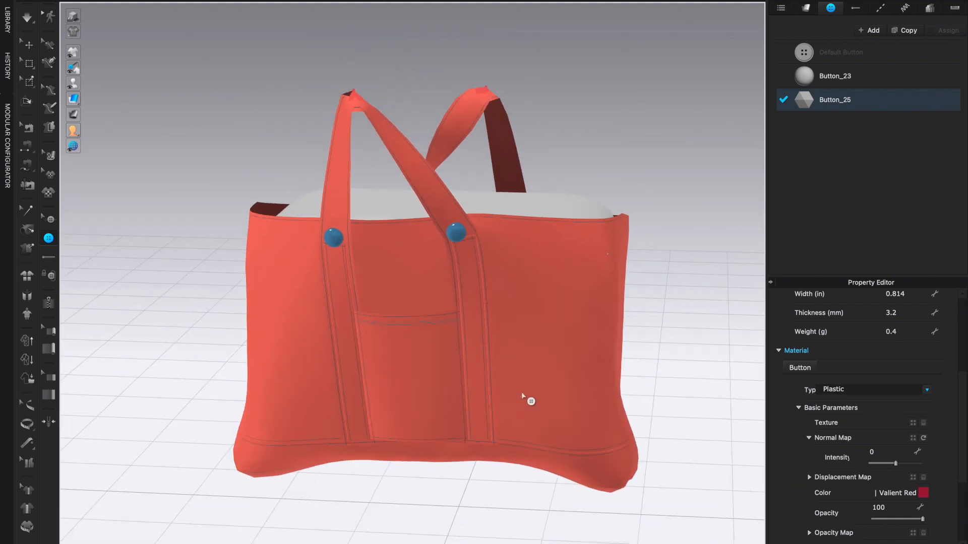
Delete the white box-shaped form from inside the bag.
left_click(29, 46)
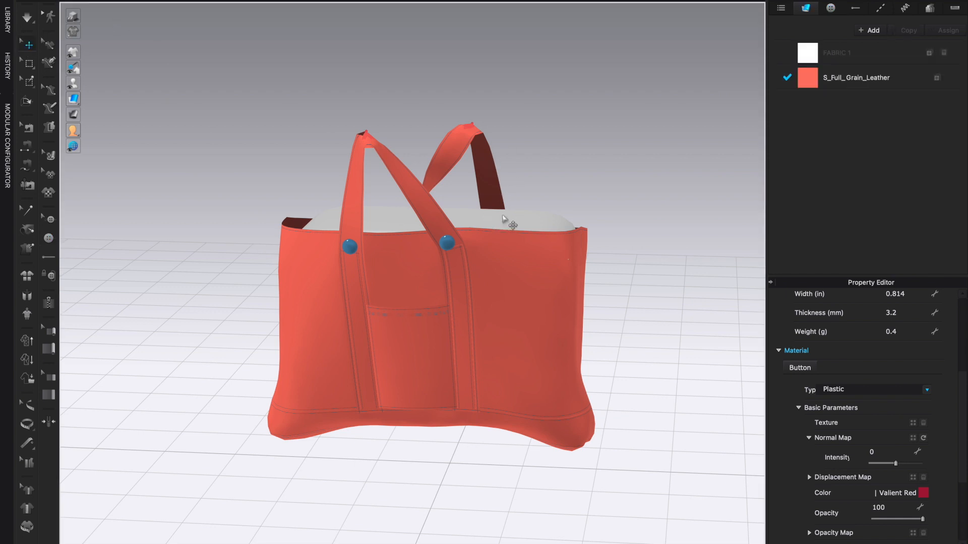
left_click(503, 218)
key("Delete")
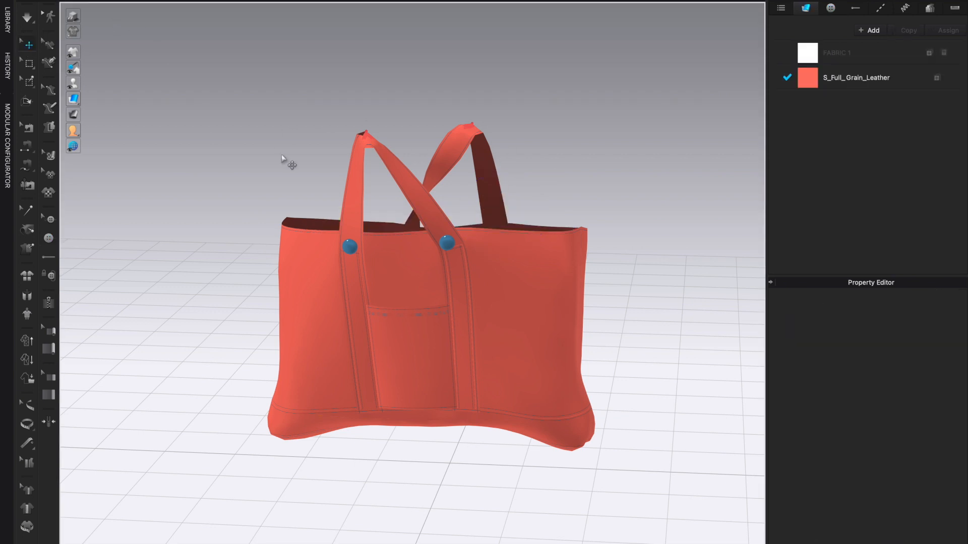
Load the 3D_Shape_03 cylinder from the 3D_Shape folder of the Avatar library and select it in the scene.
left_click(7, 19)
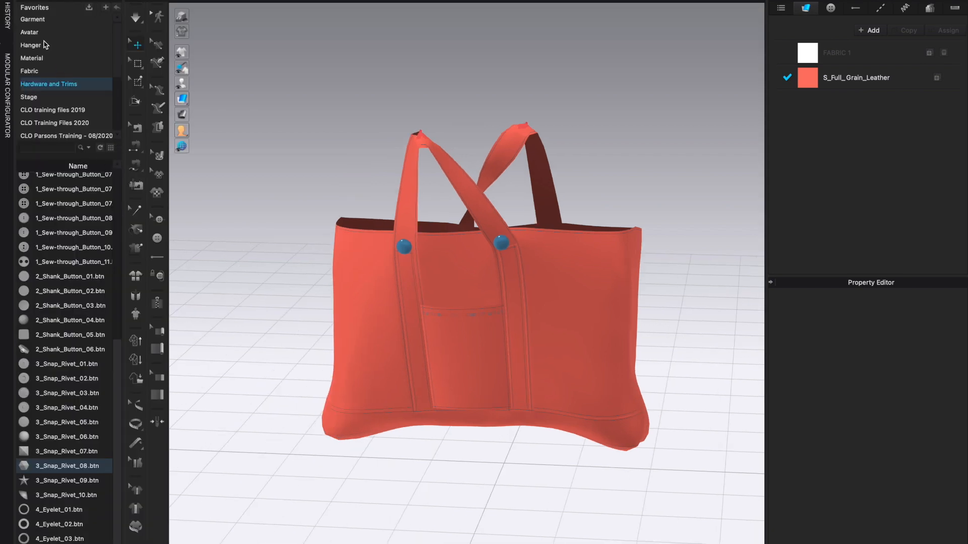
left_click(42, 33)
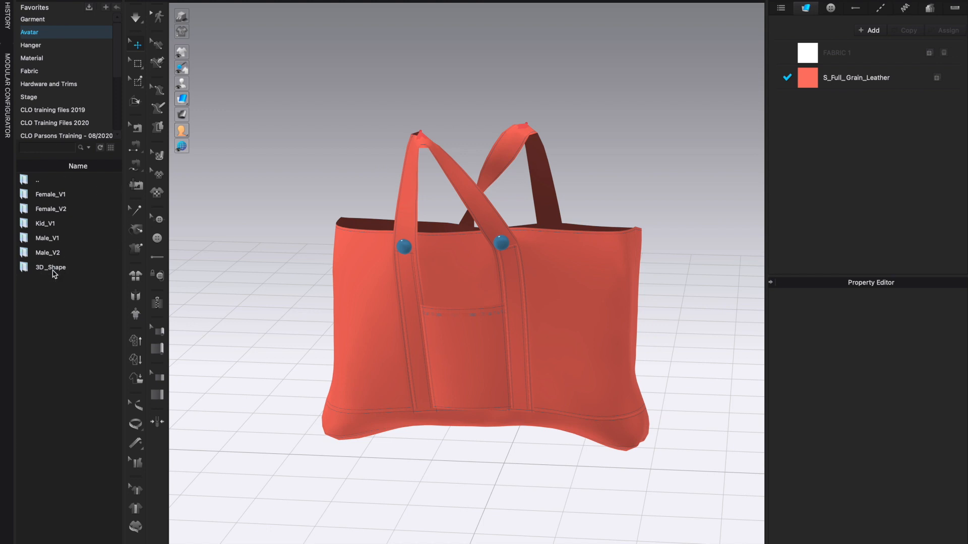
double_click(53, 270)
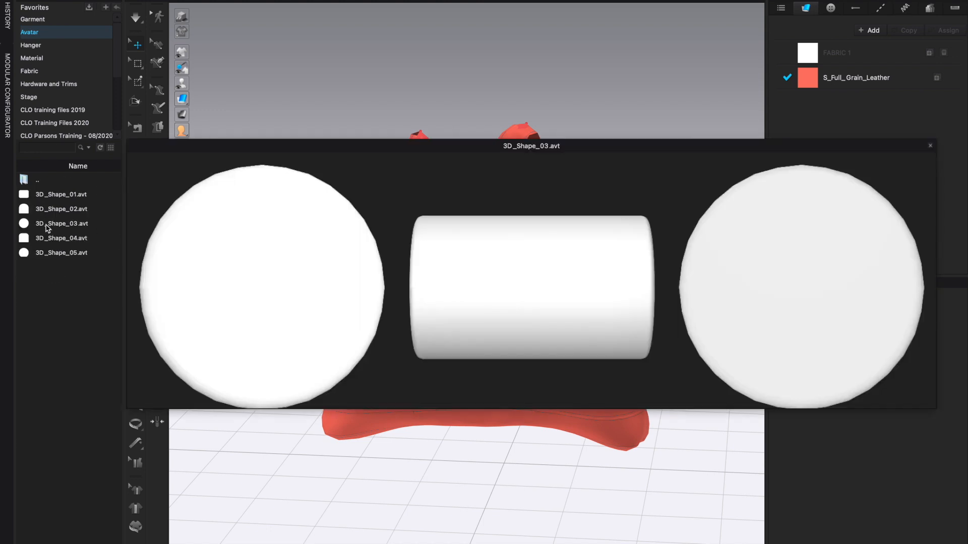
double_click(46, 227)
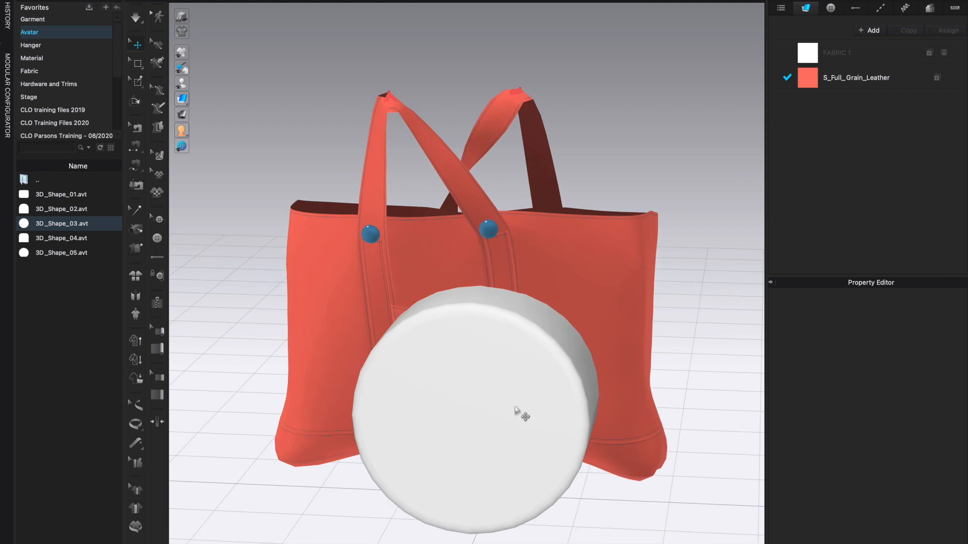
left_click(490, 422)
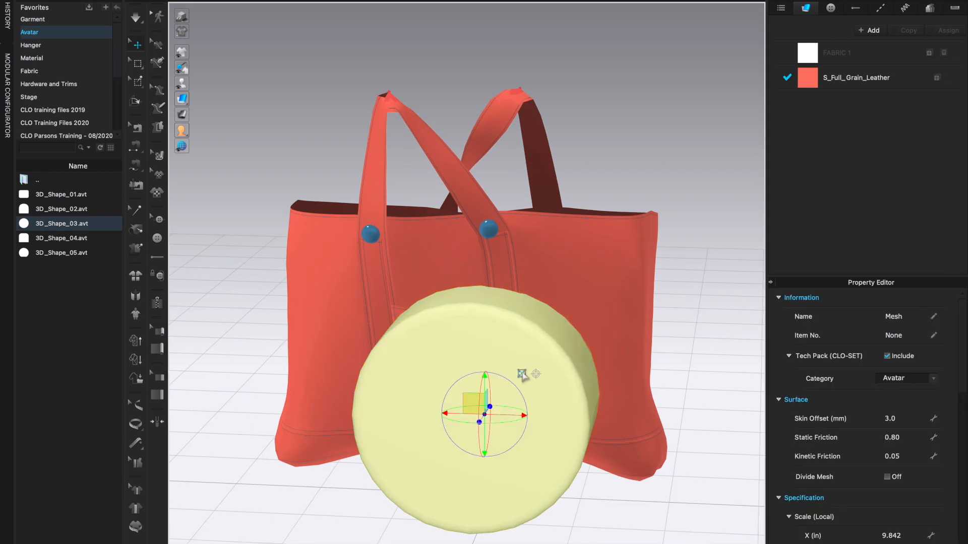
Scale the 3D_Shape_03 cylinder down to a thin rod about 2 in in diameter, keeping it elongated along its axis.
left_click(522, 374)
mouse_move(484, 383)
left_mouse_down()
mouse_move(476, 415)
mouse_move(486, 395)
left_mouse_up()
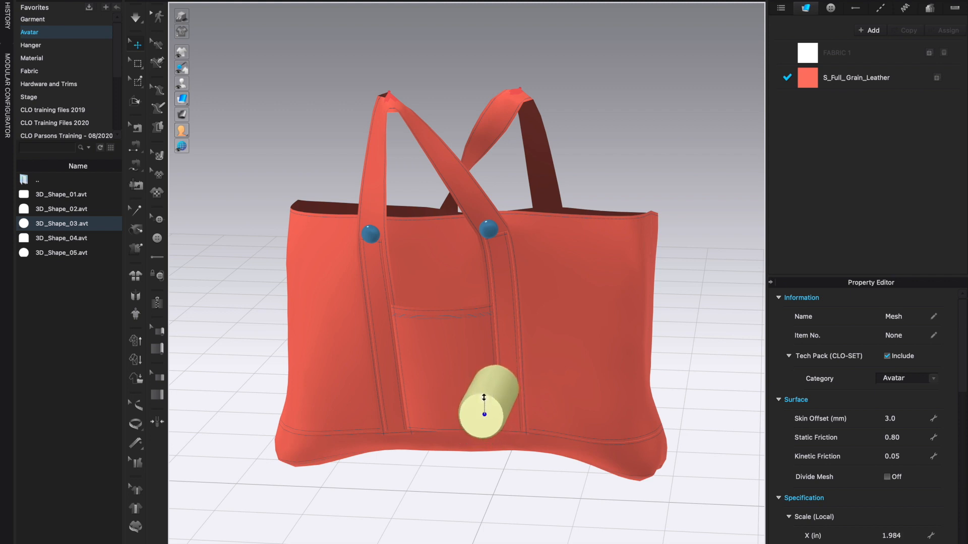
right_click_drag(519, 485, 484, 482)
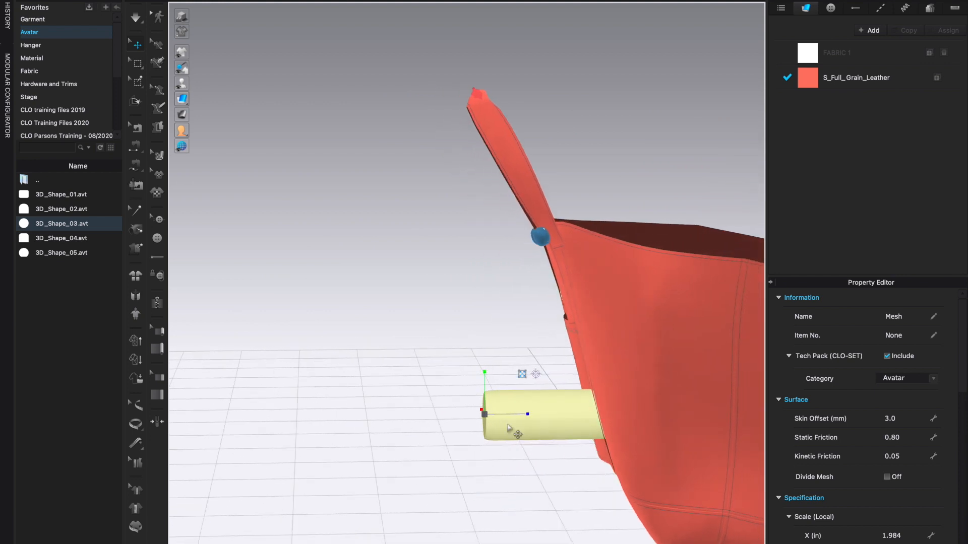
left_click_drag(510, 416, 566, 425)
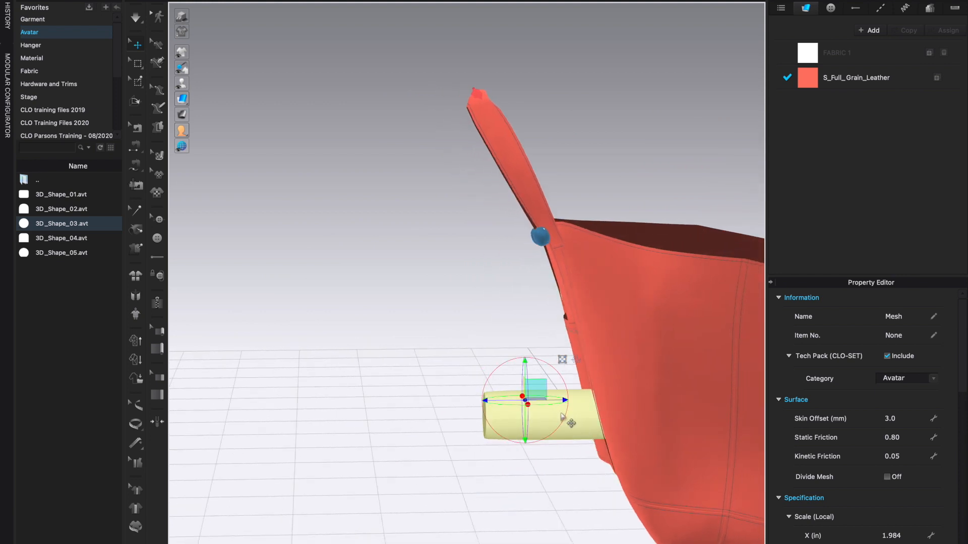
Raise the rod to the height of the strap tops and deselect it.
left_click_drag(536, 388, 585, 65)
right_click_drag(495, 379, 598, 377)
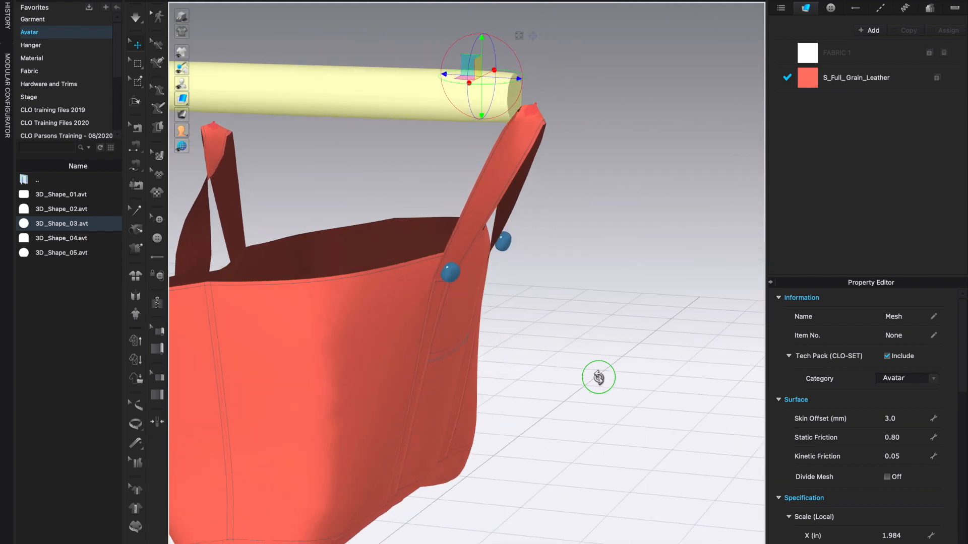
scroll(599, 377, "down", 8)
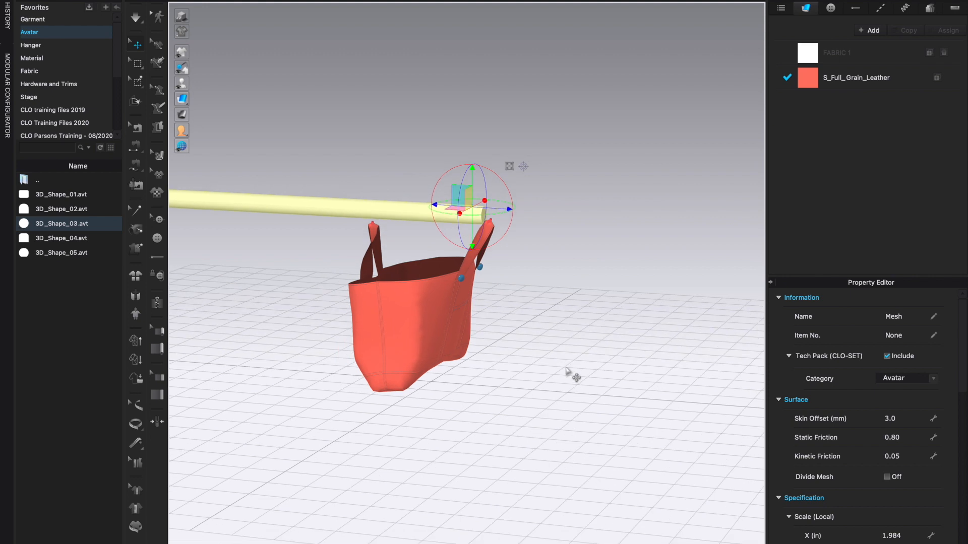
left_click(509, 292)
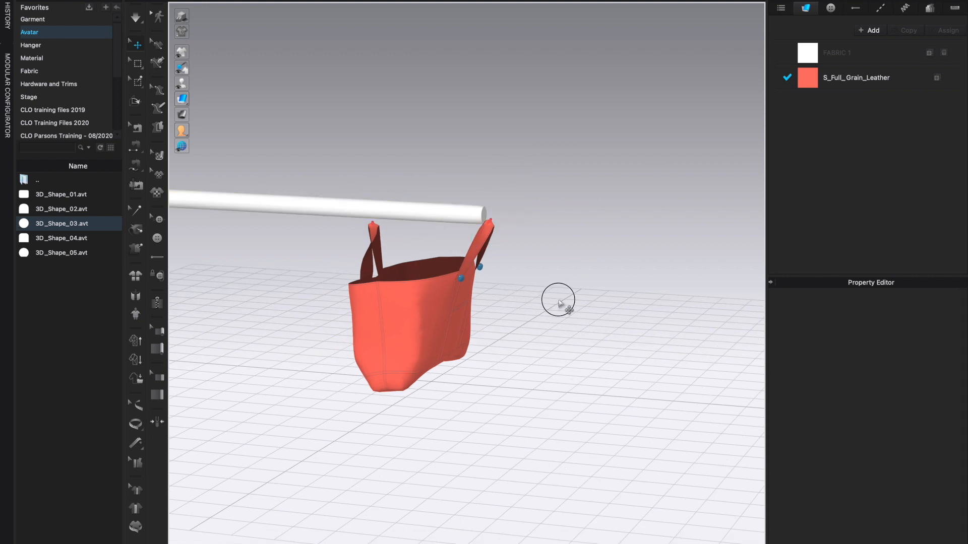
right_click_drag(529, 301, 676, 309)
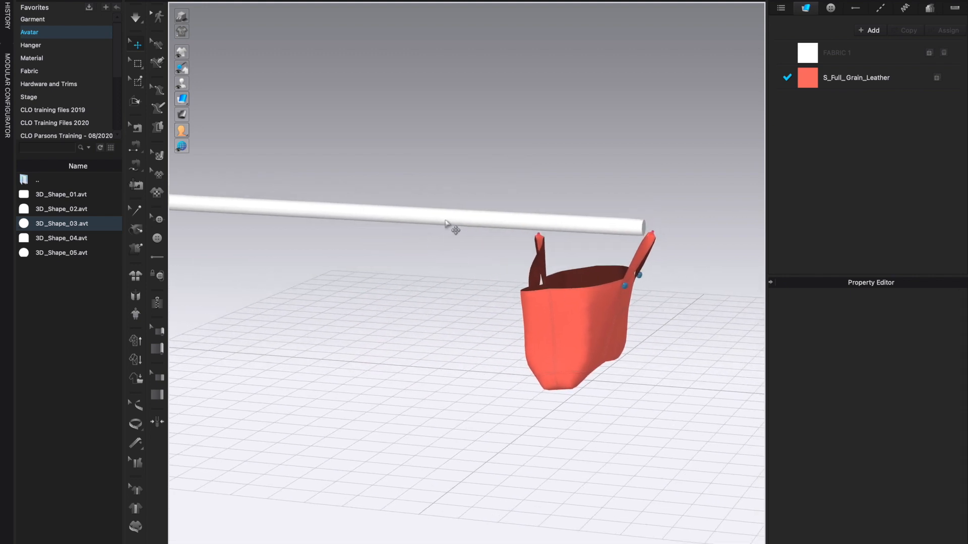
Shorten the rod along its length to roughly the distance between the bag's two straps.
left_click(454, 218)
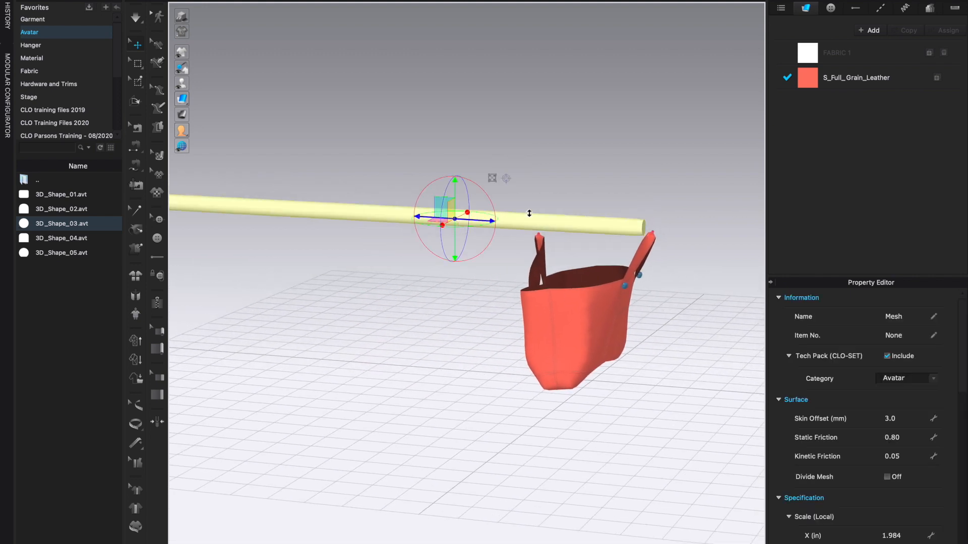
left_click(491, 178)
left_click_drag(422, 218, 469, 230)
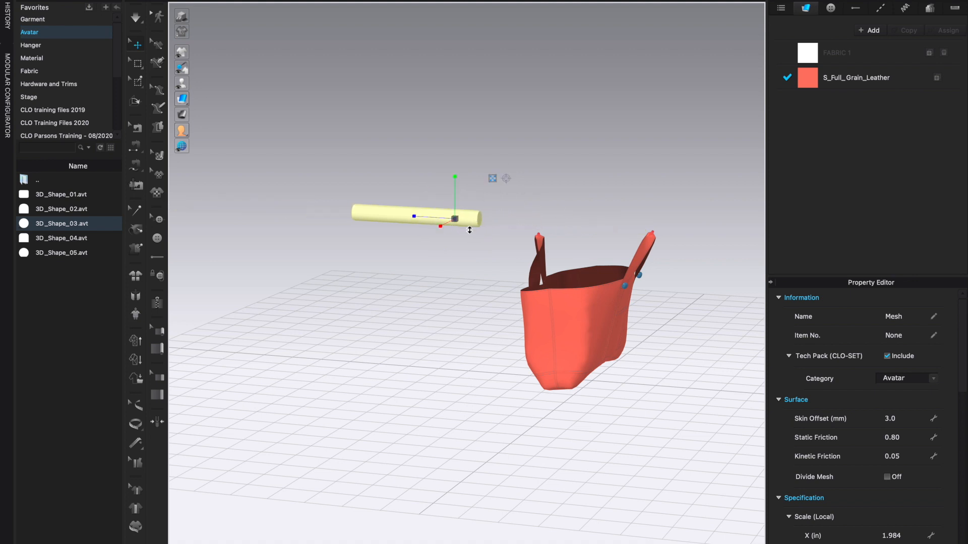
Move the shortened rod over the bag opening so it passes through the loops of both straps.
left_click(493, 178)
left_click_drag(389, 222, 614, 246)
right_click_drag(676, 434, 581, 373)
mouse_move(500, 259)
left_mouse_down()
mouse_move(515, 266)
mouse_move(501, 255)
left_mouse_up()
left_click(584, 257)
left_click(488, 256)
left_click_drag(476, 243, 458, 251)
right_click_drag(391, 341, 472, 318)
Simulate the bag briefly around the rod, then stop and delete all pins on the straps.
key("space")
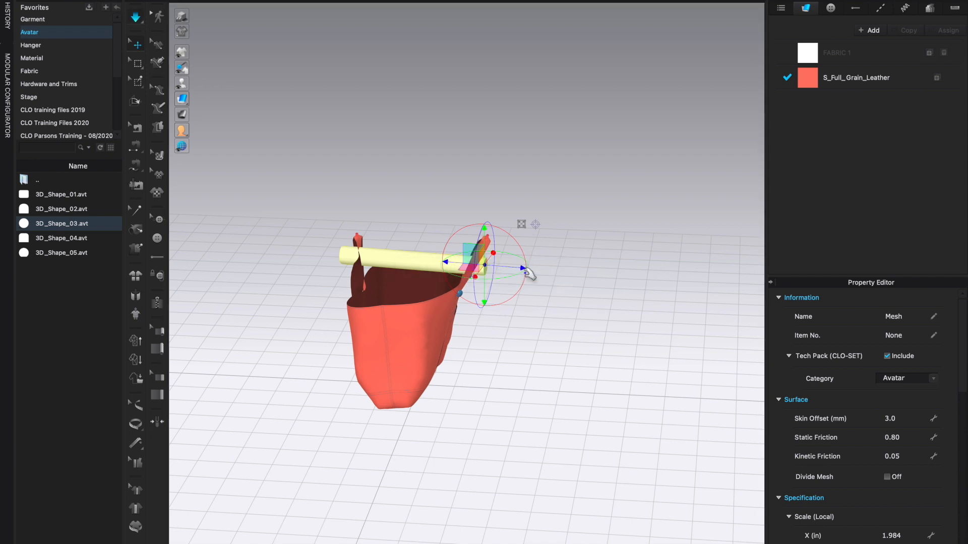
scroll(499, 277, "up", 5)
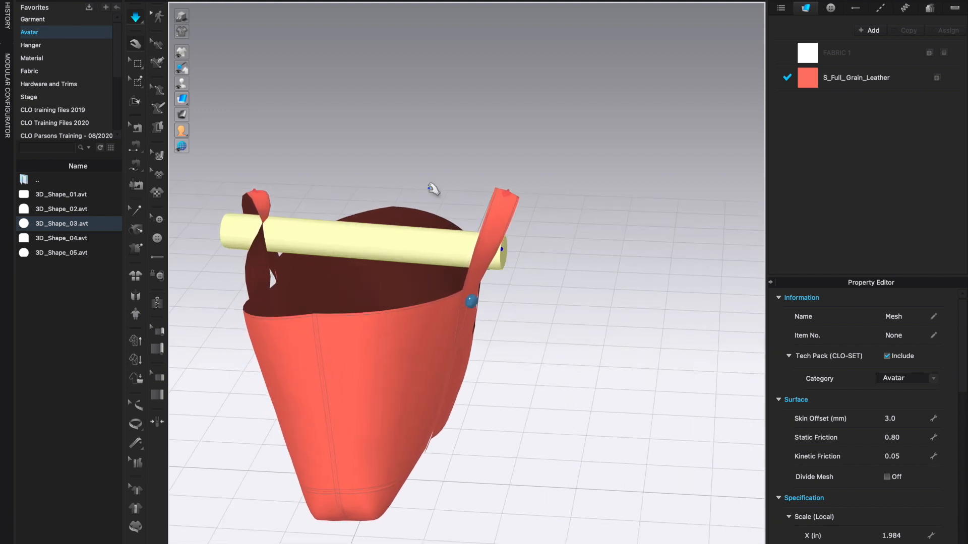
key("space")
right_click(508, 194)
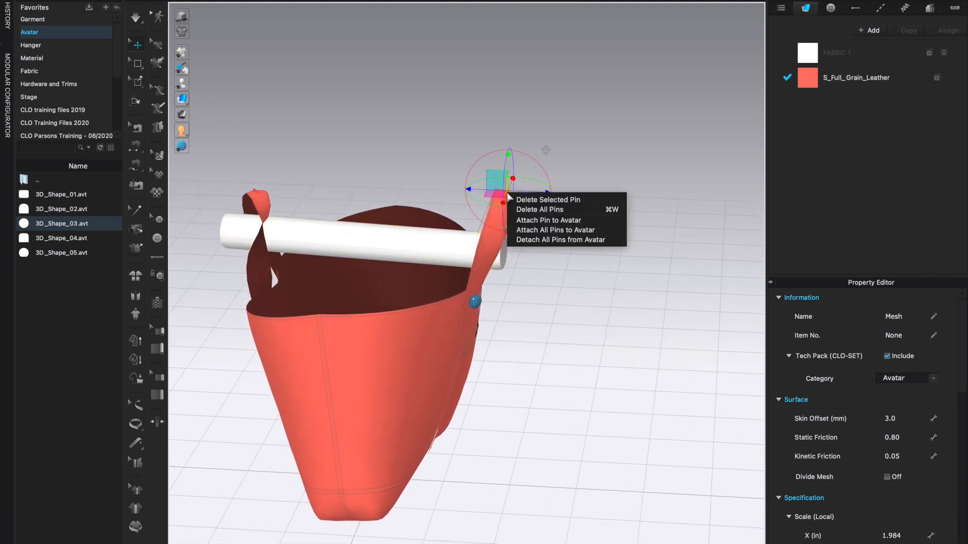
left_click(541, 212)
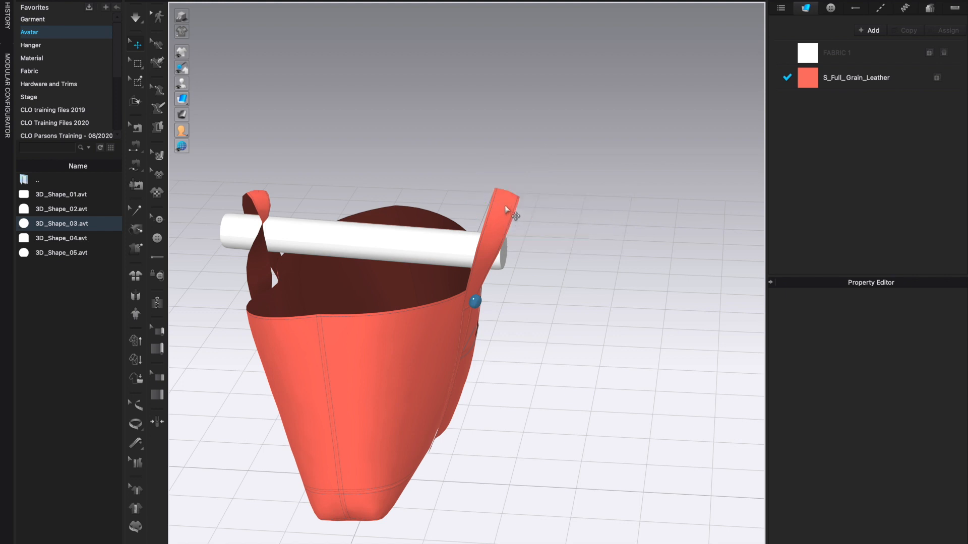
Run the simulation, pull both straps inward along the rod so the bag hangs from it, and stop the simulation.
key("space")
left_click_drag(508, 211, 357, 223)
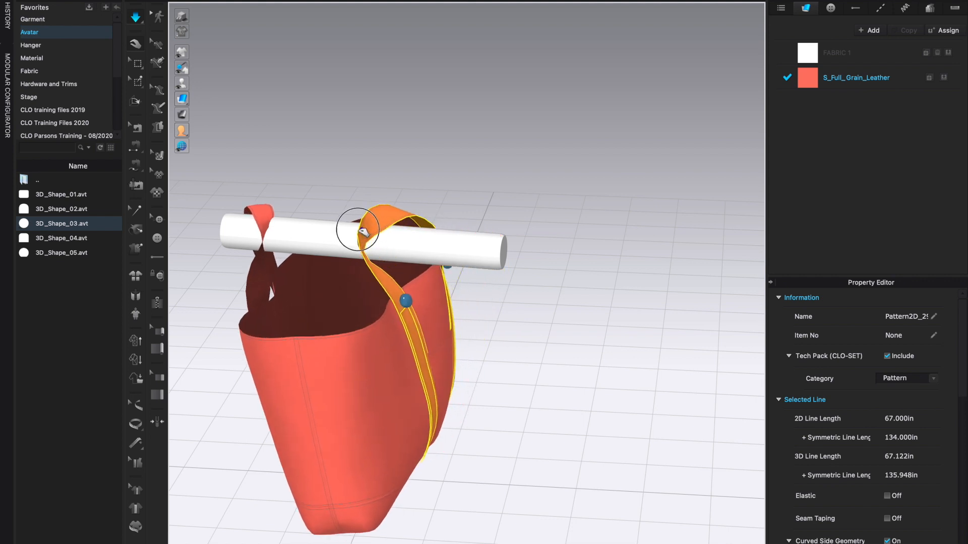
left_click_drag(263, 212, 321, 222)
key("space")
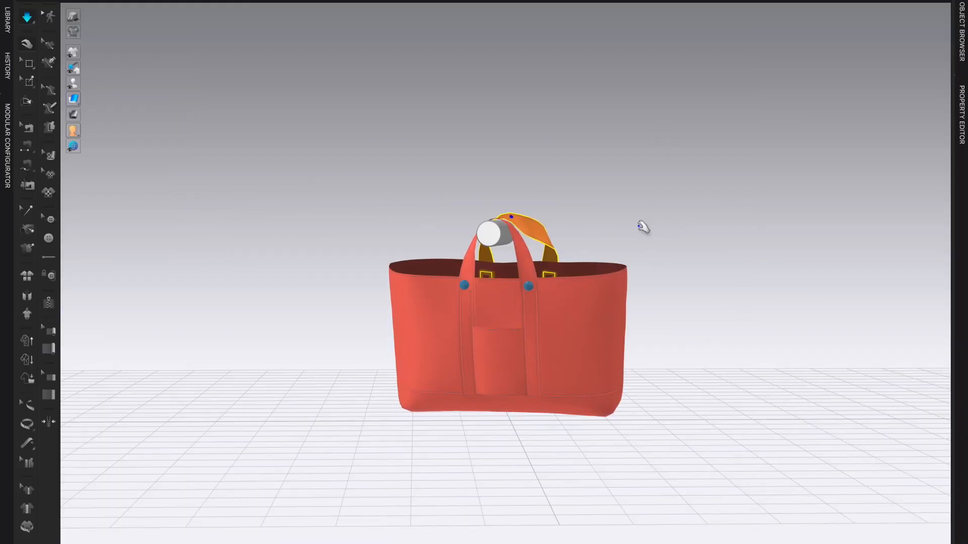
left_click(700, 232)
key("space")
Set the rod's color to the Blue Raspberry swatch of the PANTONE FHI Polyester TSX palette.
mouse_move(712, 307)
right_mouse_down()
mouse_move(734, 313)
mouse_move(719, 303)
right_mouse_up()
left_click(501, 238)
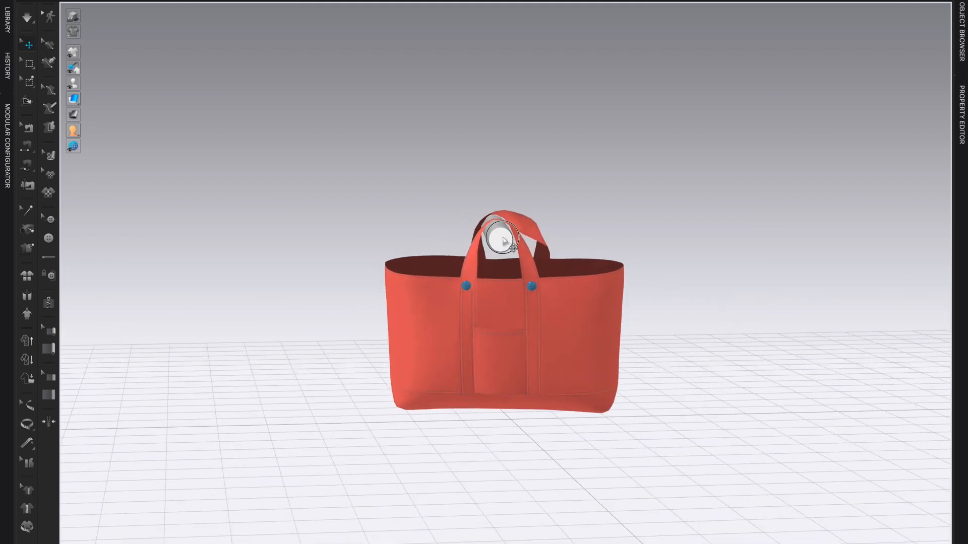
left_click(961, 42)
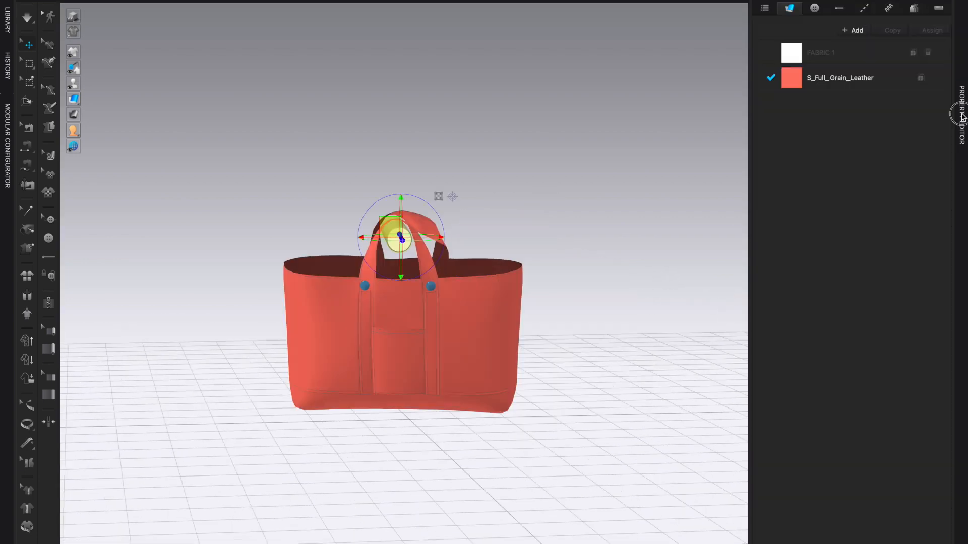
left_click(962, 55)
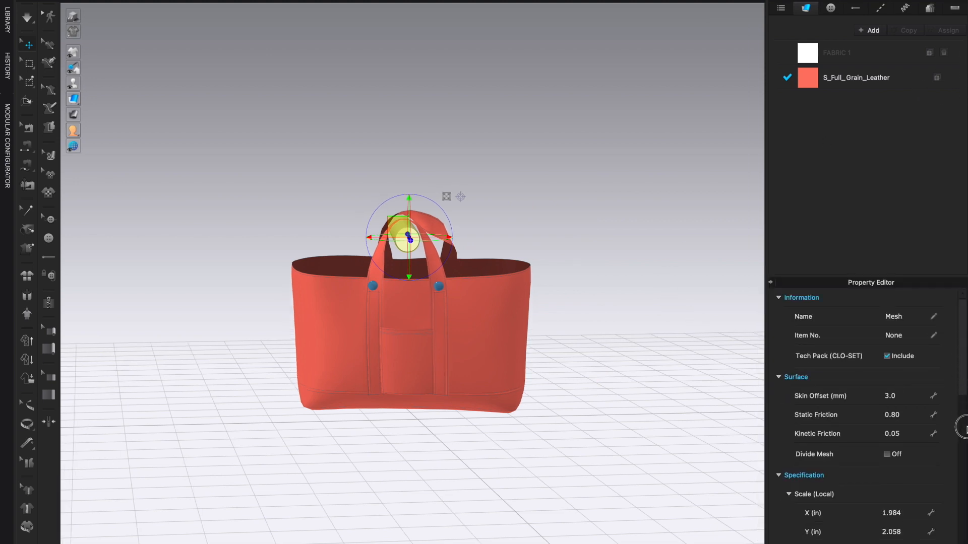
scroll(963, 345, "down", 10)
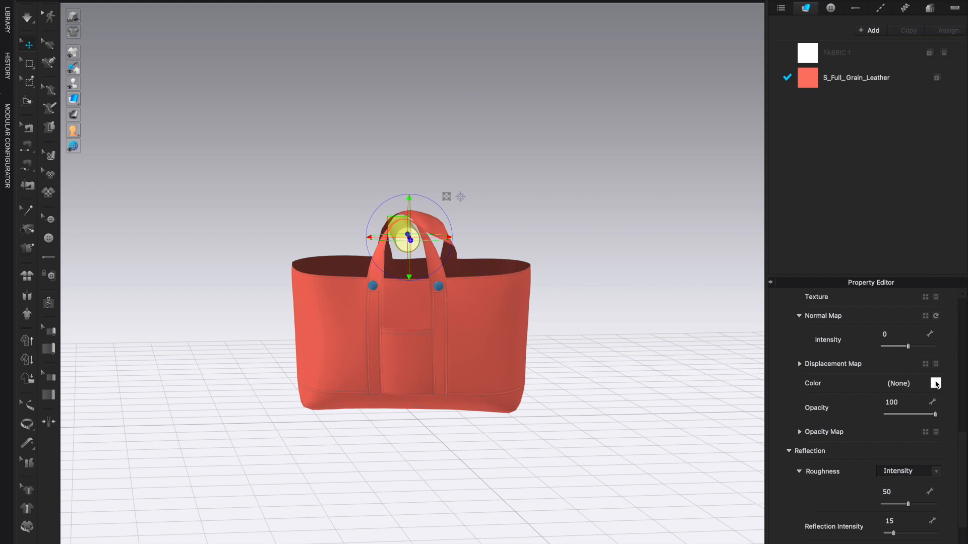
left_click(935, 384)
left_click(524, 284)
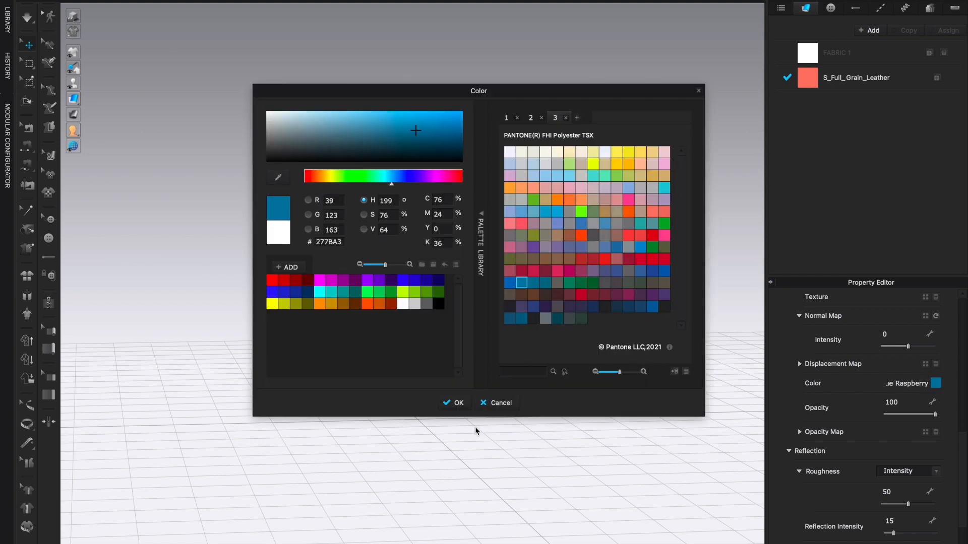
left_click(458, 403)
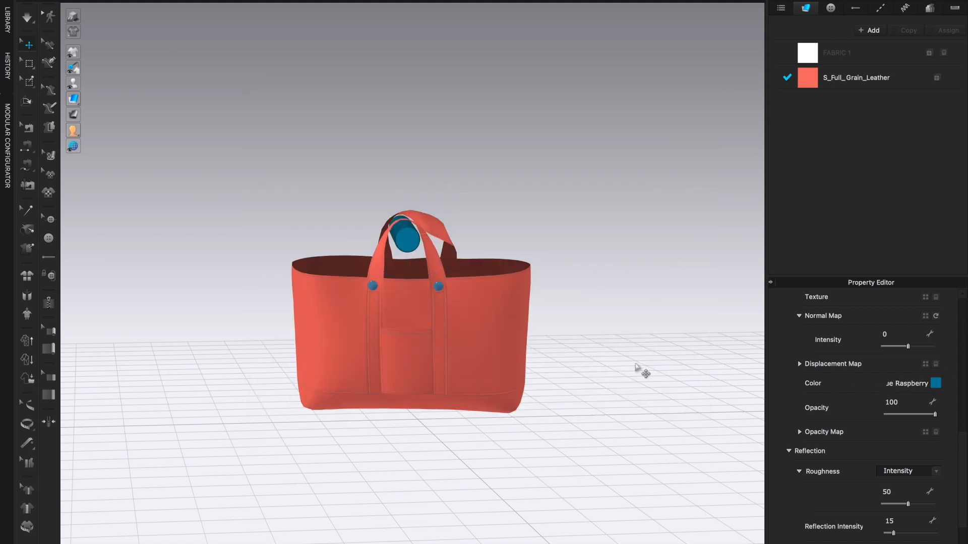
Restart the simulation and inspect the bag hanging on the blue rod from different angles and distances.
left_click(660, 363)
key("space")
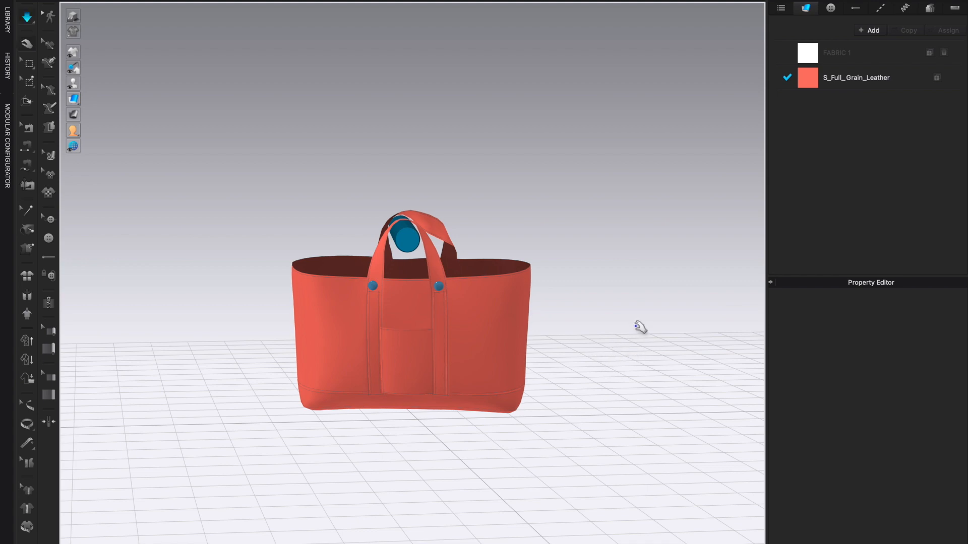
mouse_move(693, 301)
right_mouse_down()
mouse_move(672, 296)
mouse_move(661, 311)
mouse_move(736, 317)
mouse_move(823, 302)
mouse_move(748, 328)
mouse_move(717, 331)
mouse_move(696, 315)
mouse_move(698, 304)
mouse_move(687, 314)
right_mouse_up()
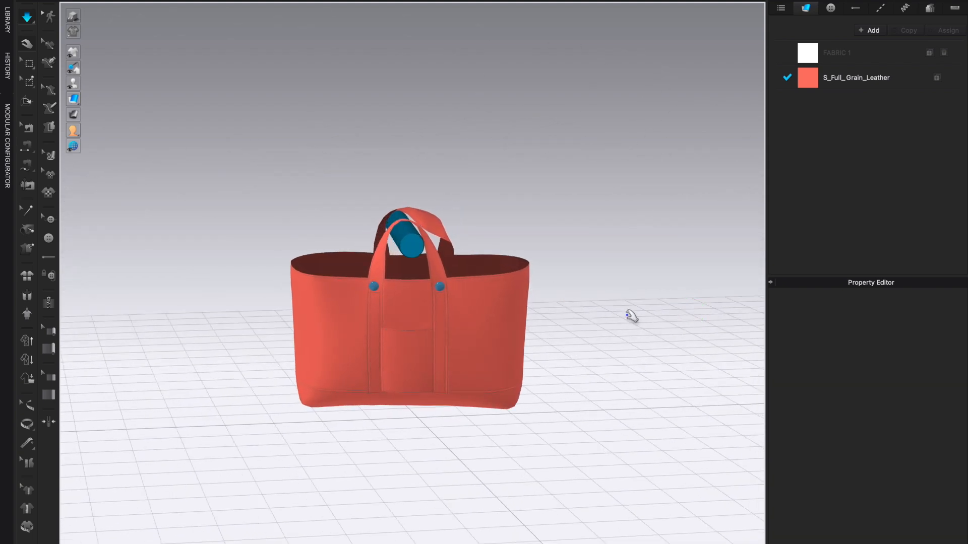
scroll(541, 353, "up", 5)
right_click_drag(637, 341, 636, 347)
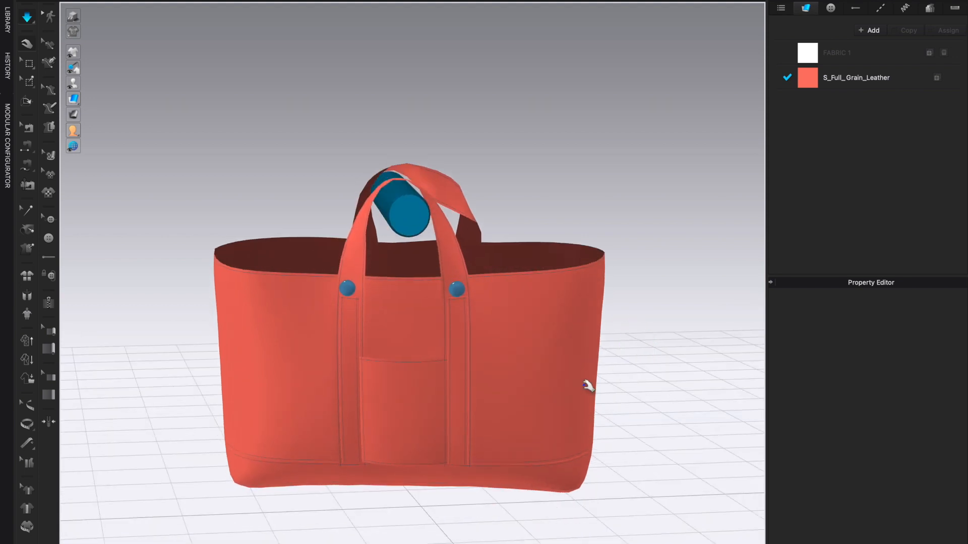
scroll(572, 388, "down", 4)
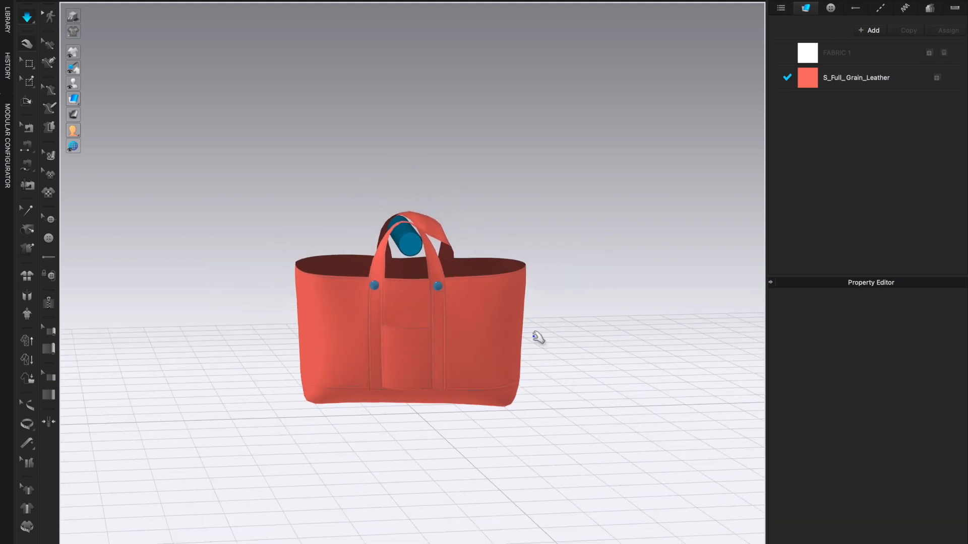
mouse_move(554, 323)
right_mouse_down()
mouse_move(564, 332)
mouse_move(580, 307)
mouse_move(553, 307)
mouse_move(569, 328)
mouse_move(566, 311)
mouse_move(545, 313)
right_mouse_up()
scroll(544, 313, "up", 3)
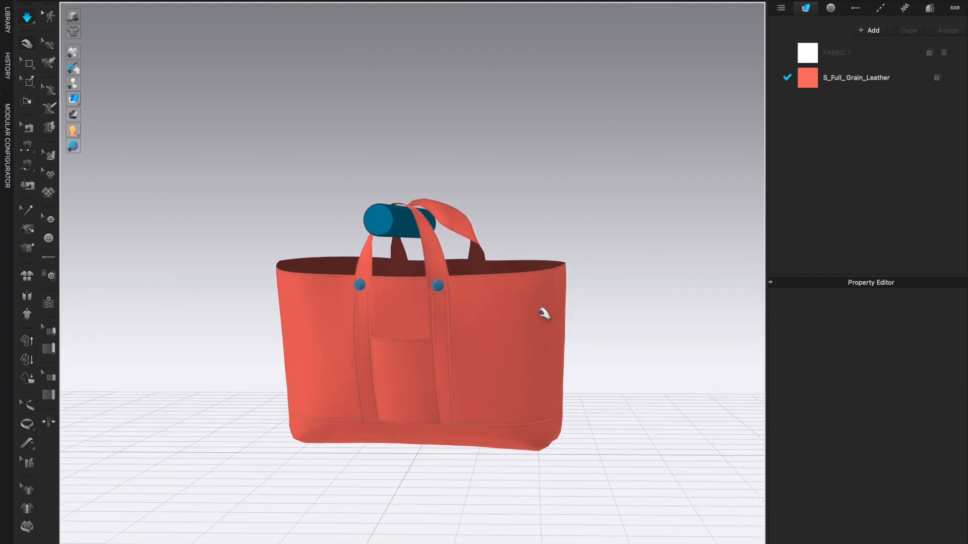